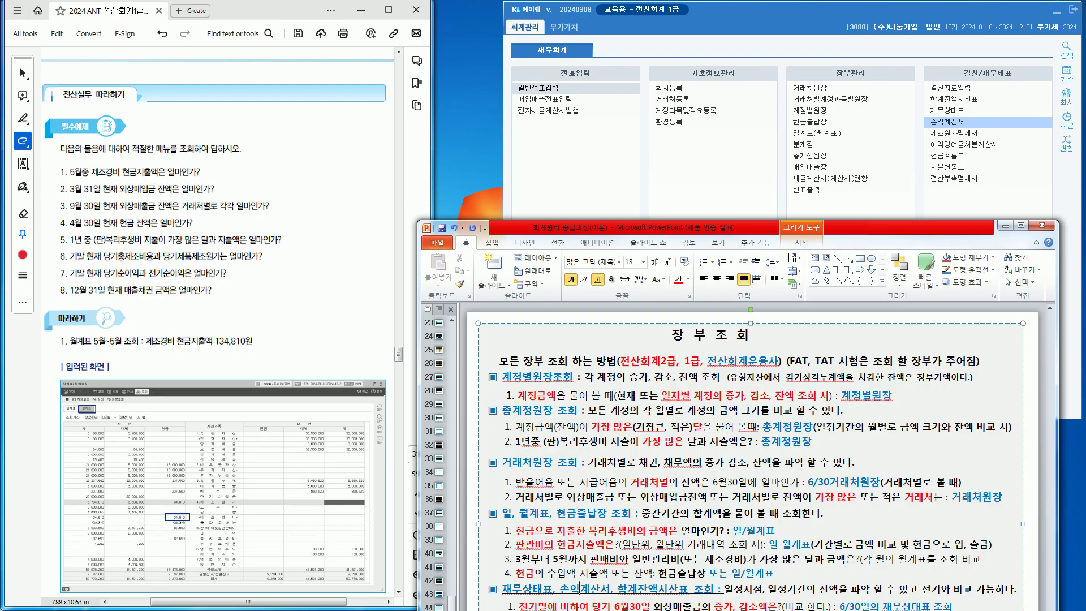
- Move the presentation window to the upper edge of the screen and highlight the 총계정원장 조회 heading and its question lines
left_click_drag(849, 227, 878, 7)
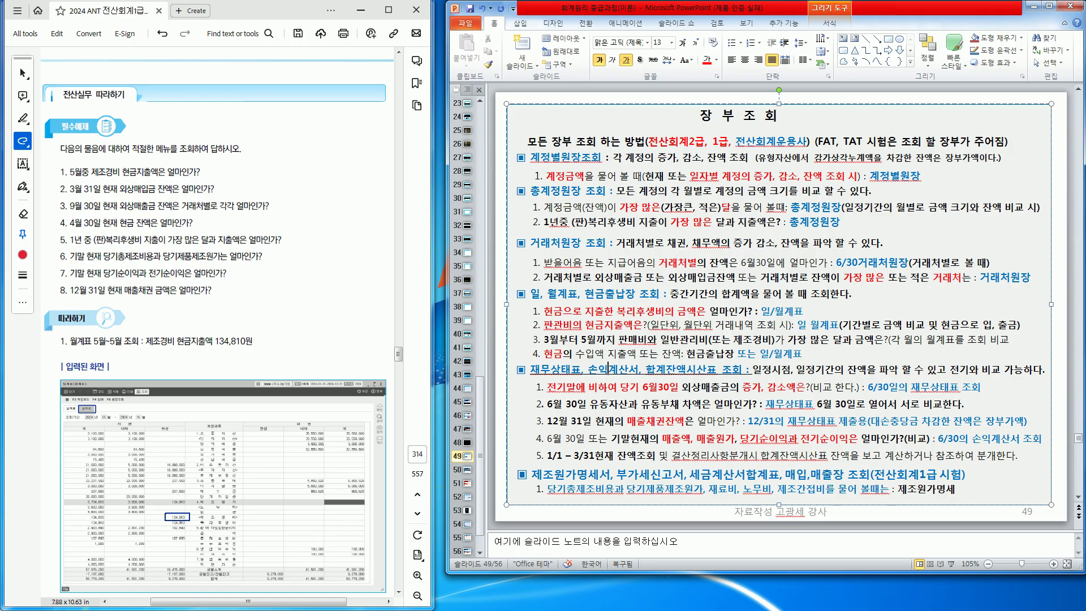
left_click_drag(588, 220, 637, 221)
left_click(606, 221)
left_click_drag(661, 207, 766, 207)
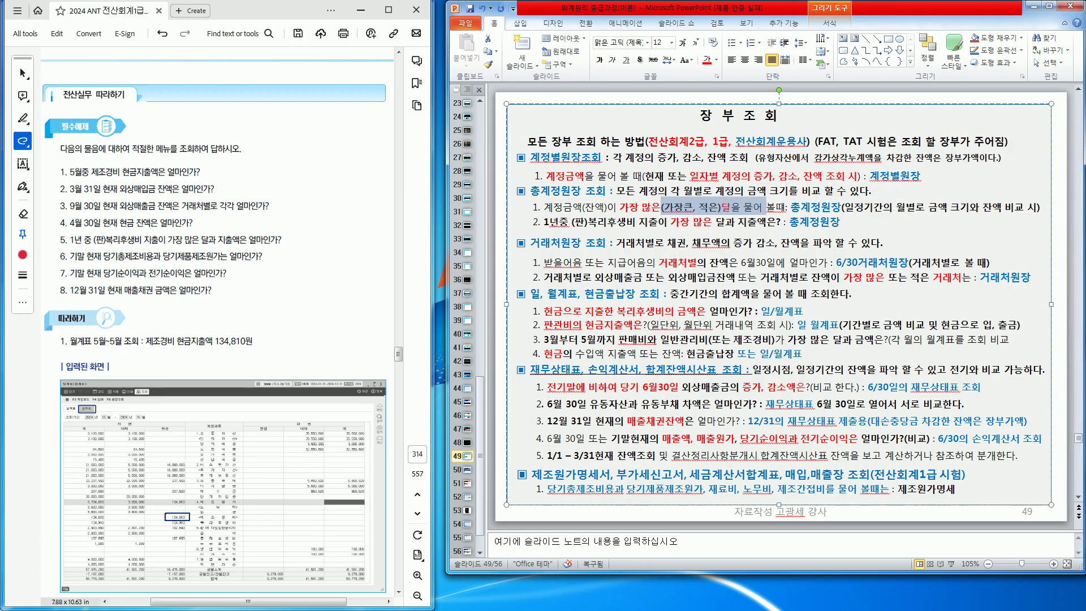
left_click_drag(532, 191, 606, 191)
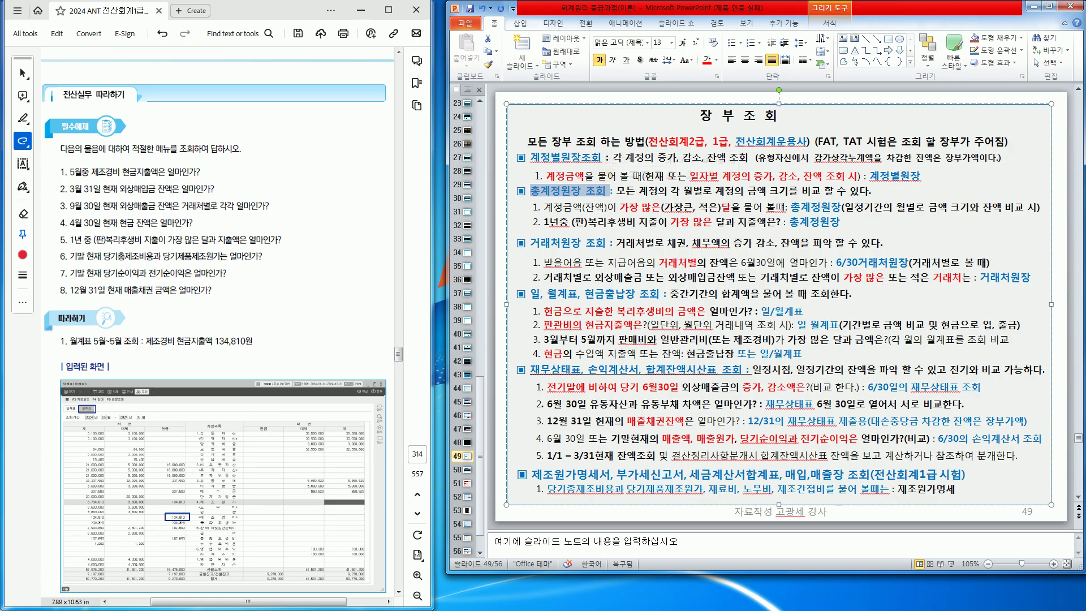
- Review the 거래처원장 조회 section by highlighting its heading, its description and its two example questions
left_click_drag(531, 243, 597, 243)
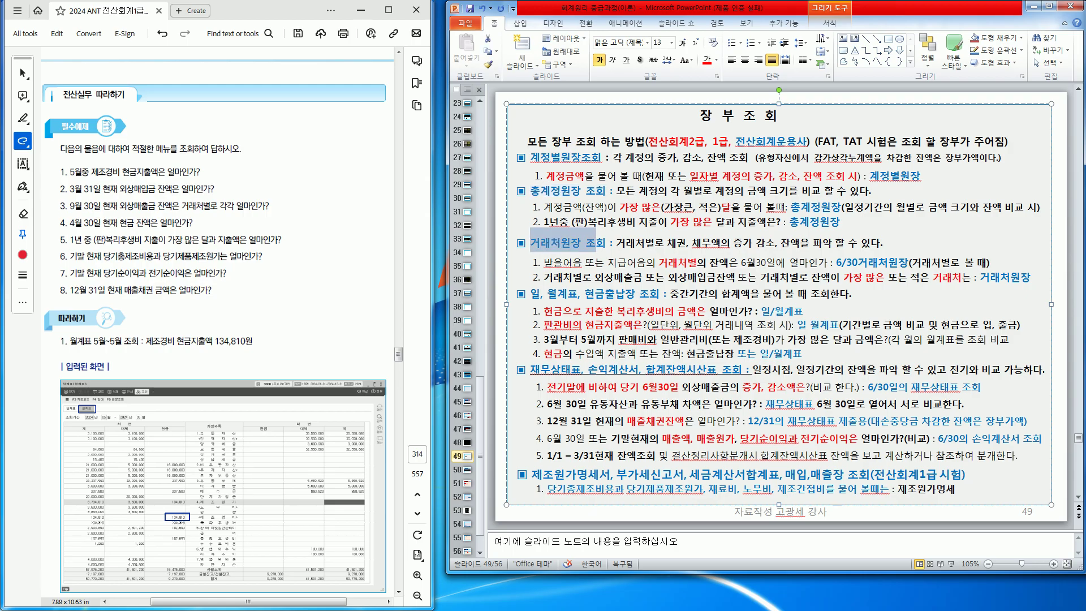
left_click(571, 243)
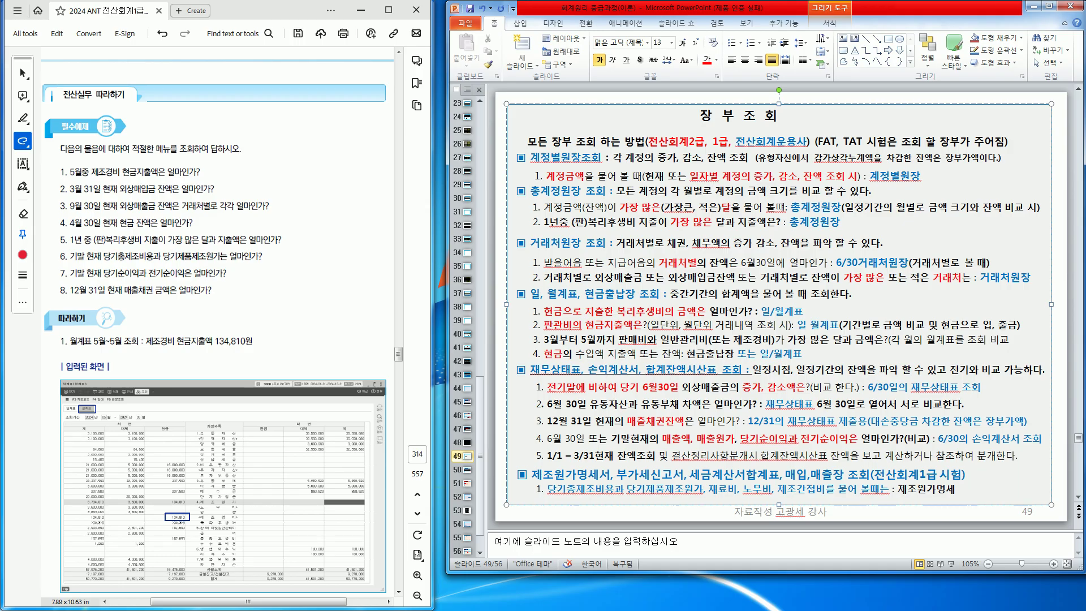
left_click_drag(617, 243, 849, 243)
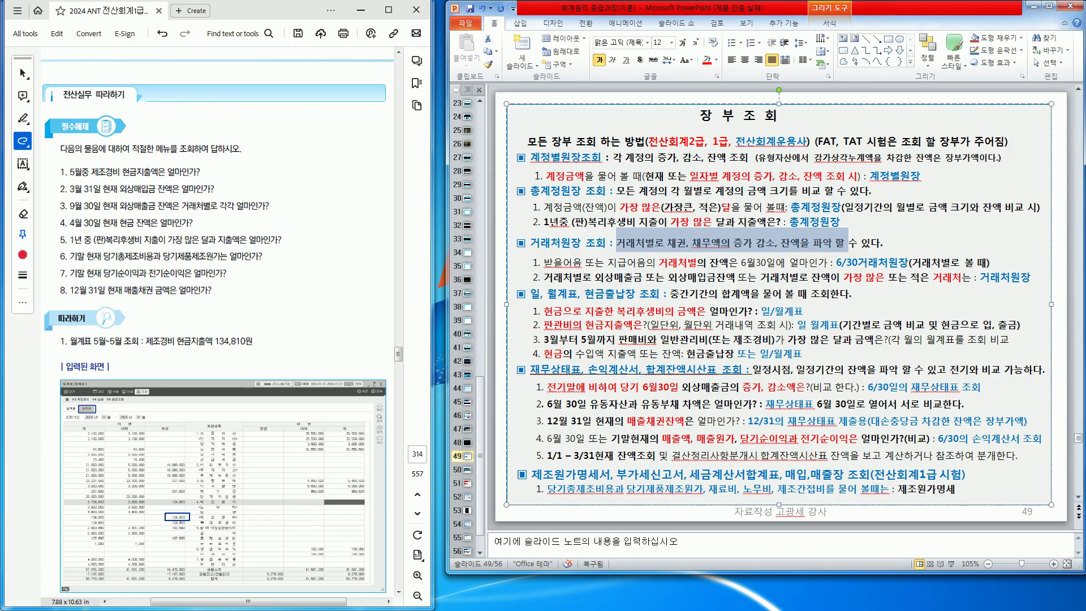
left_click_drag(658, 262, 697, 262)
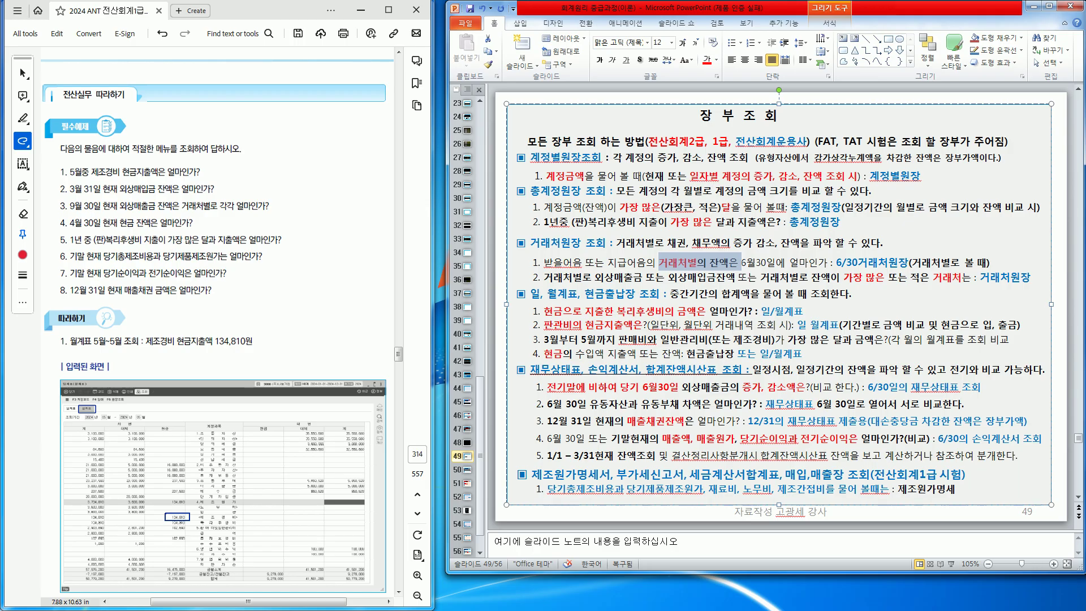
left_click_drag(543, 277, 888, 277)
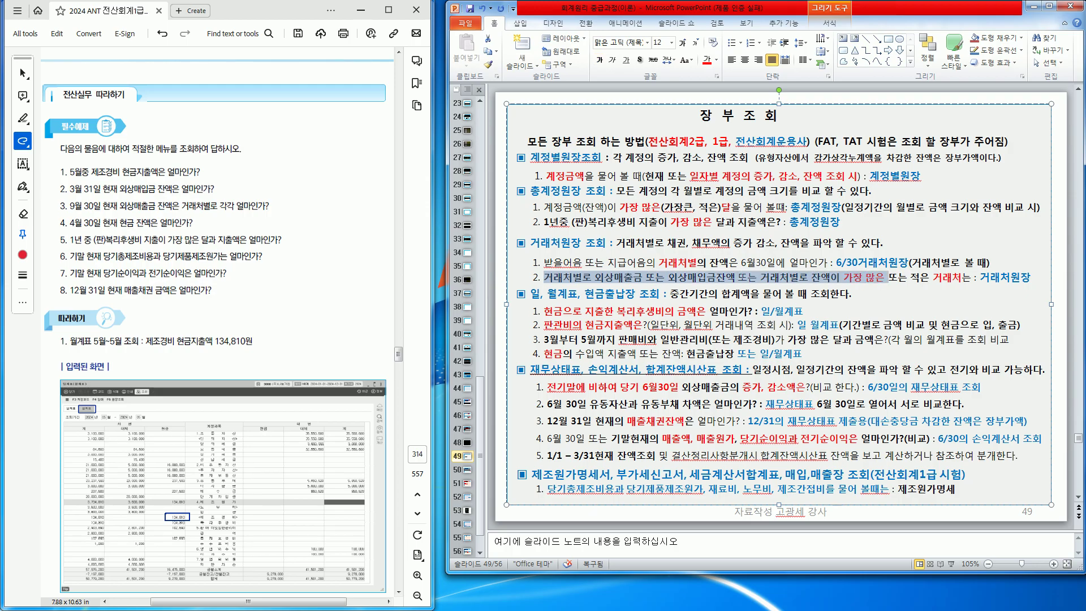
left_click(865, 277)
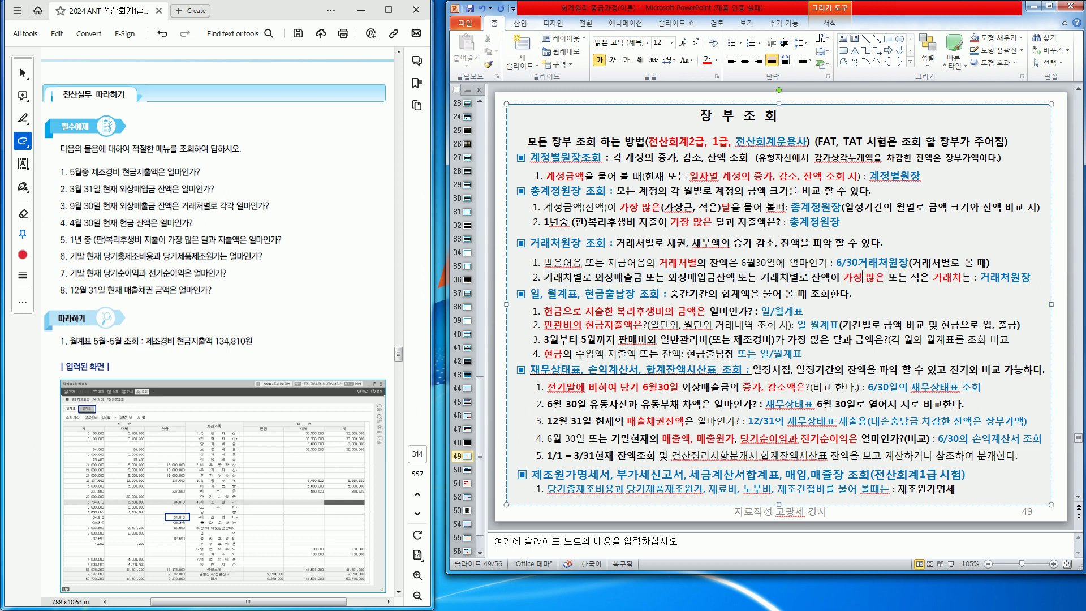
- Highlight the phrase 가장 많은 또는 적은 거래처는 in the second 거래처원장 question, and the section from its heading down
left_click_drag(811, 277, 1031, 278)
left_click(899, 277)
left_click_drag(843, 277, 961, 277)
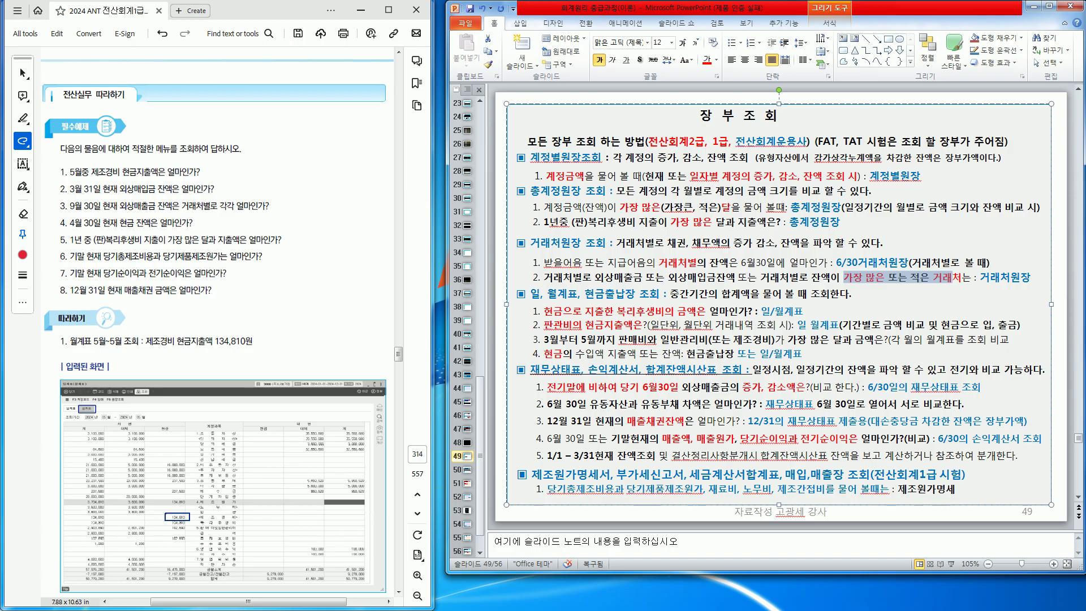
left_click(952, 278)
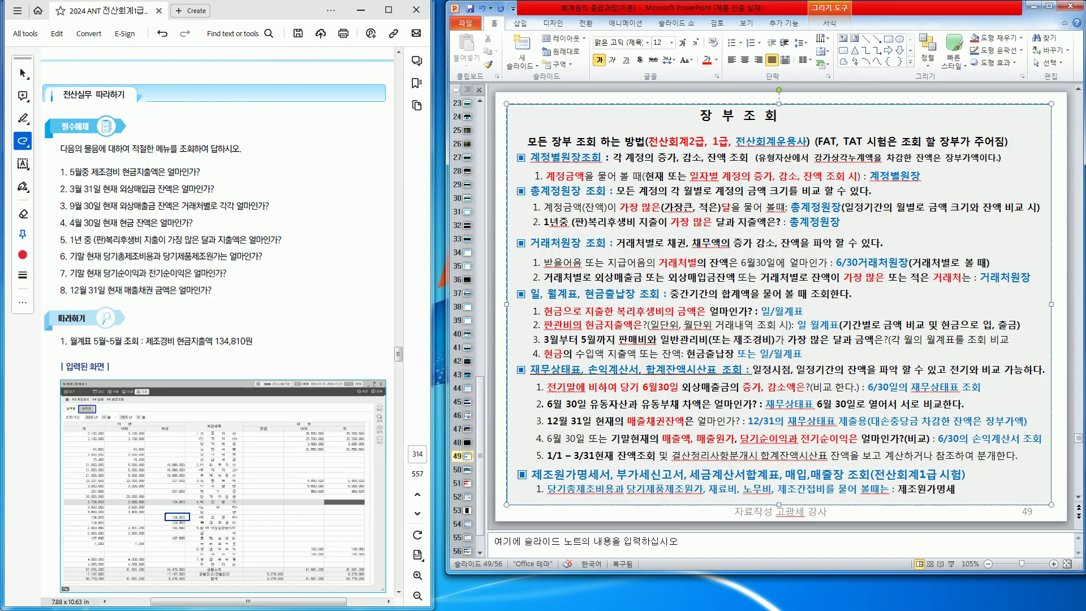
left_click_drag(933, 277, 971, 277)
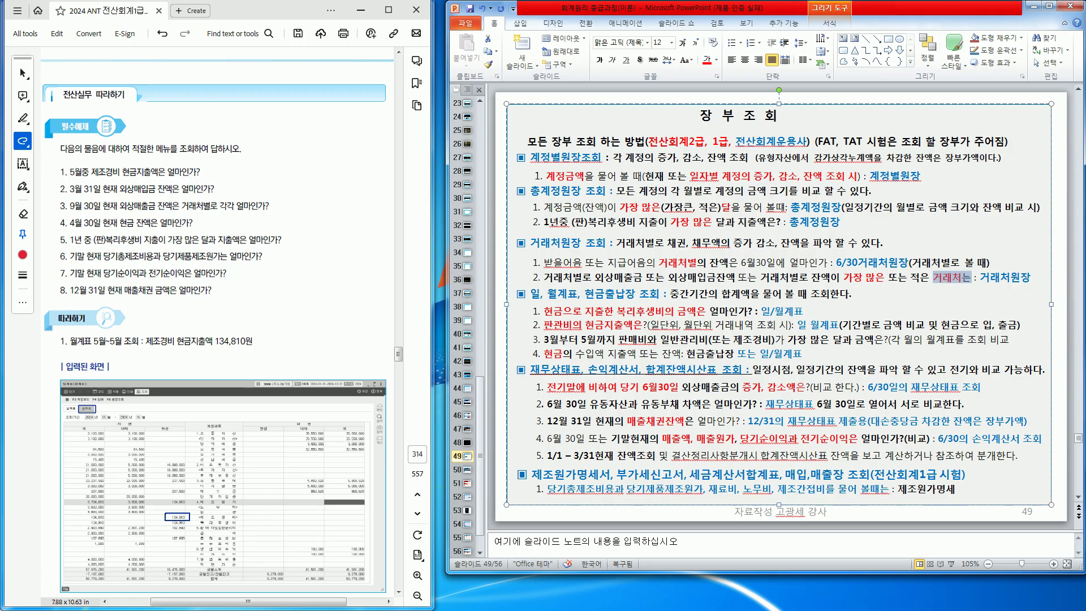
left_click_drag(531, 242, 736, 277)
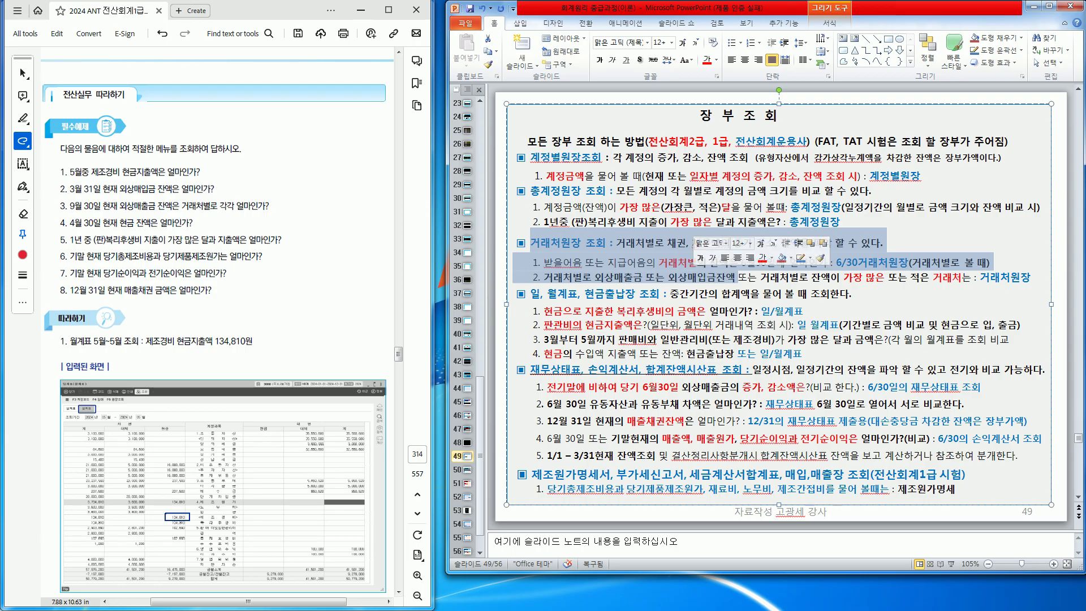
left_click(677, 262)
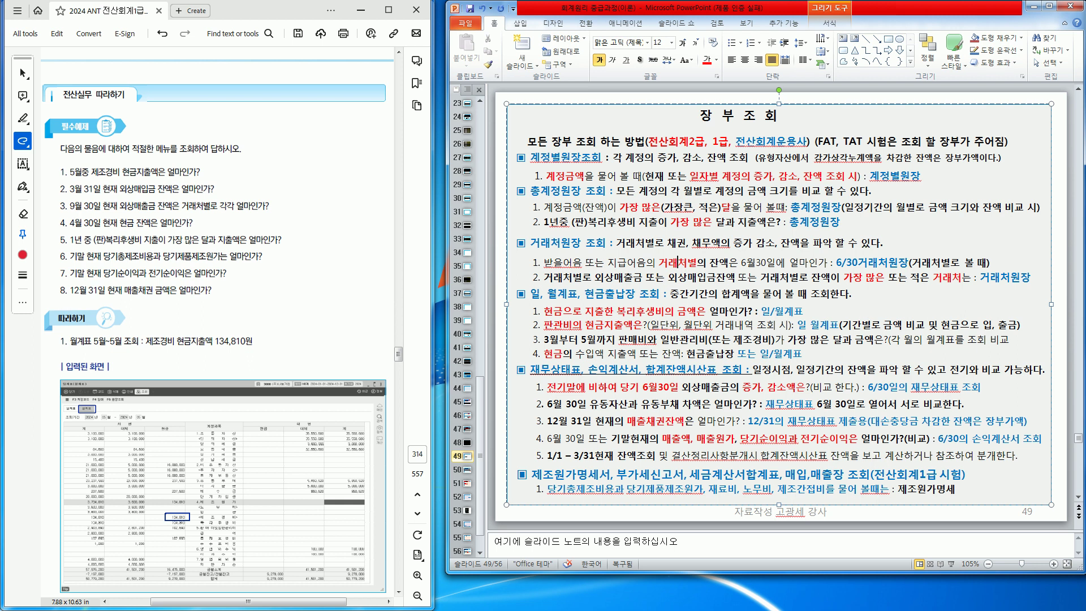
- Highlight the first question of the 일, 월계표 section, about 복리후생비 paid in cash
left_click_drag(540, 293, 677, 311)
left_click(646, 311)
left_click_drag(544, 311, 803, 311)
left_click(804, 311)
left_click_drag(543, 311, 803, 311)
left_click(645, 311)
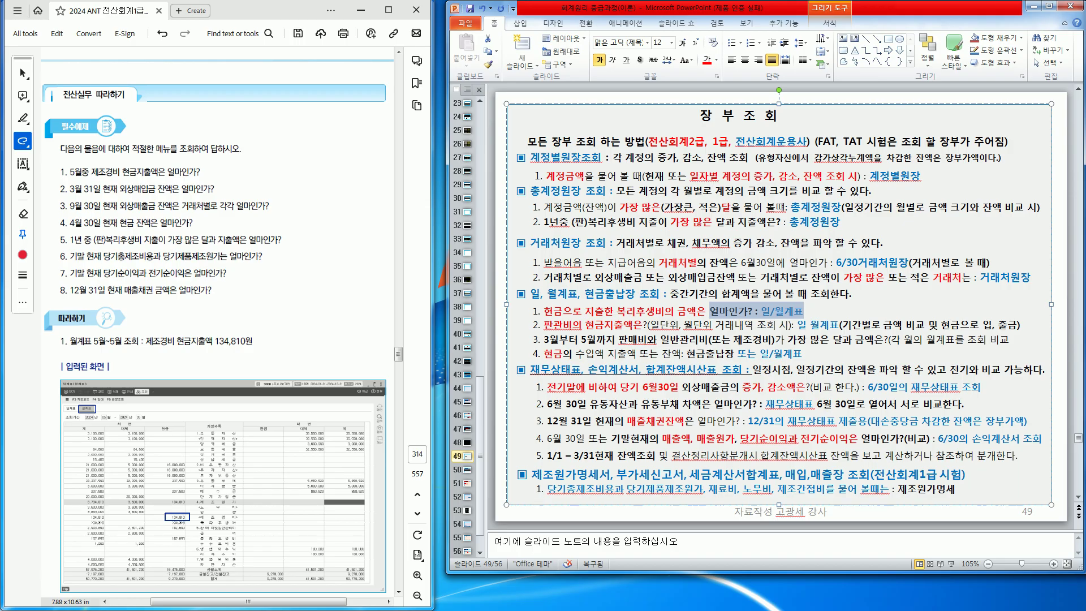
- Highlight 현금출납장 조회 and 일, 월계표 in the section heading, and the phrase 중간기간의 합계액을 in its description
left_click_drag(584, 294, 659, 294)
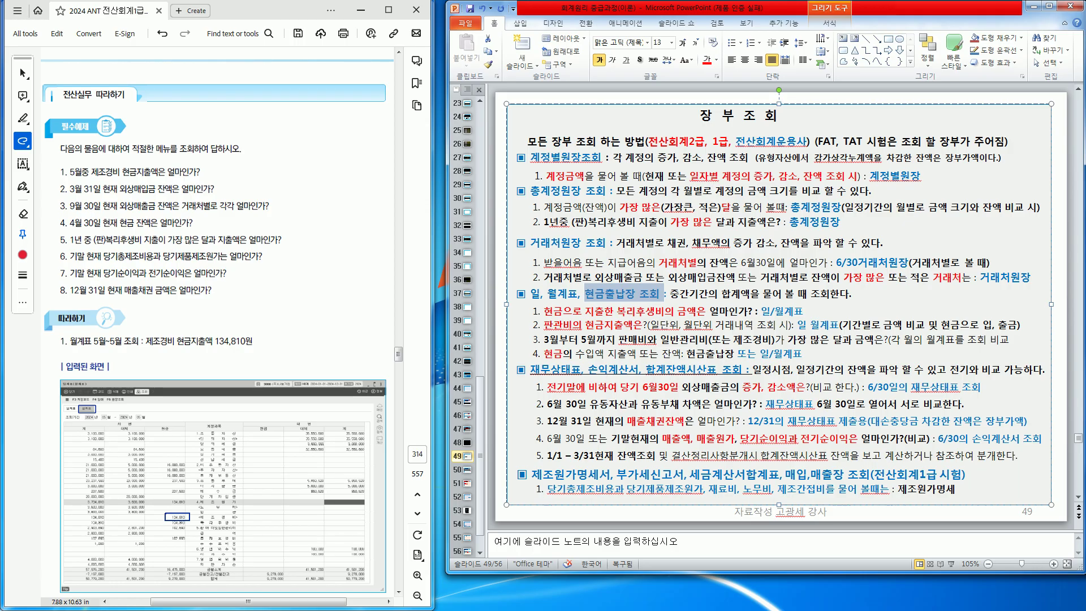
left_click(639, 293)
left_click_drag(585, 294, 660, 294)
left_click_drag(529, 294, 578, 294)
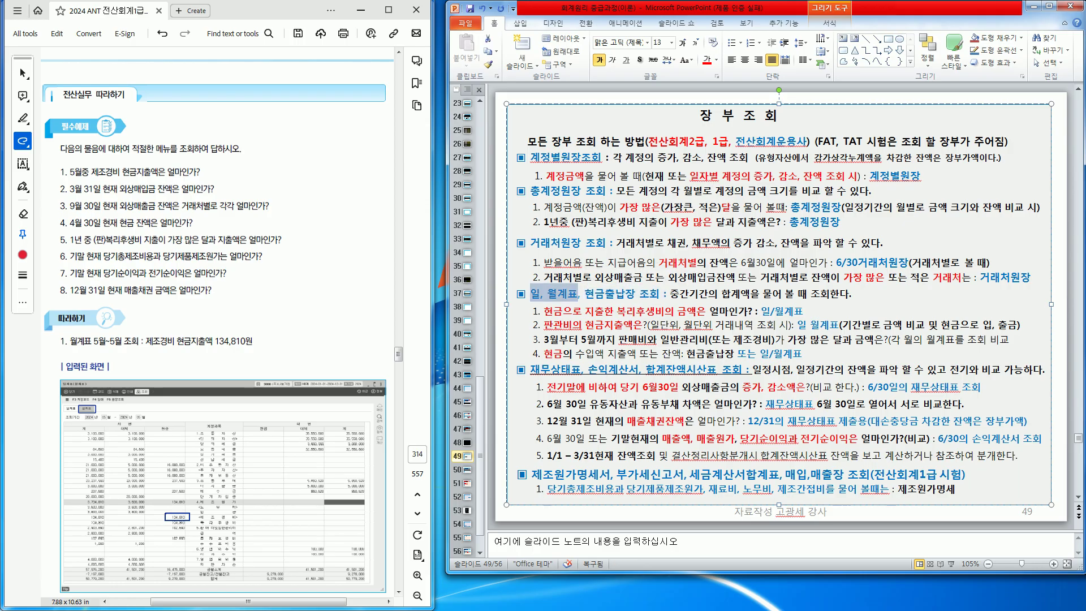
left_click(684, 292)
left_click_drag(685, 293, 762, 293)
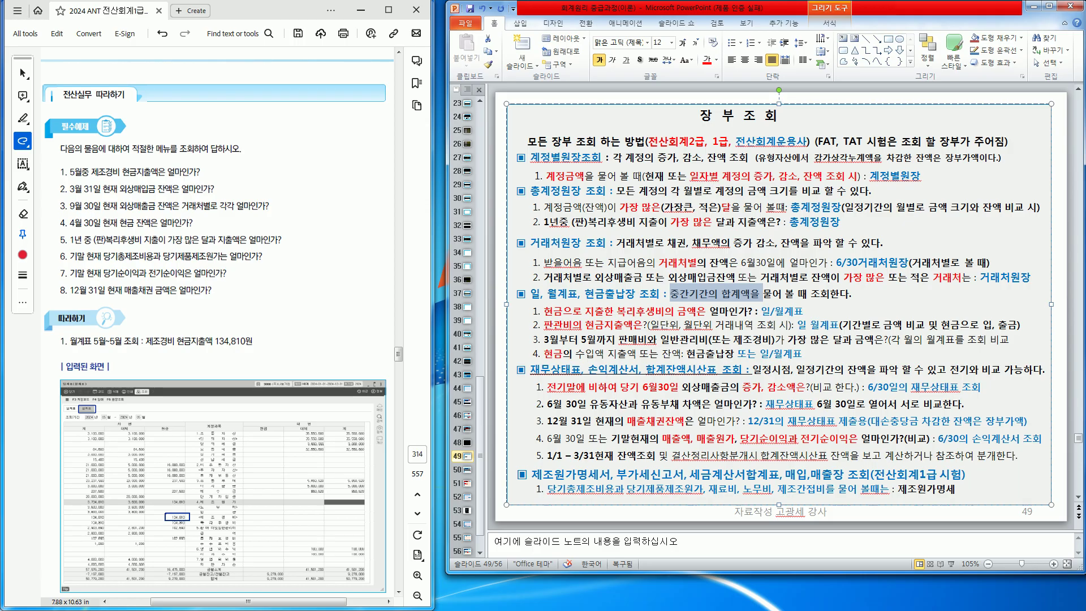
- Highlight the fourth question of the 일, 월계표 section, on cash receipts, payments or balance, including its answer 또는 일/월계표
left_click_drag(926, 340, 945, 340)
left_click_drag(544, 353, 760, 354)
left_click(762, 353)
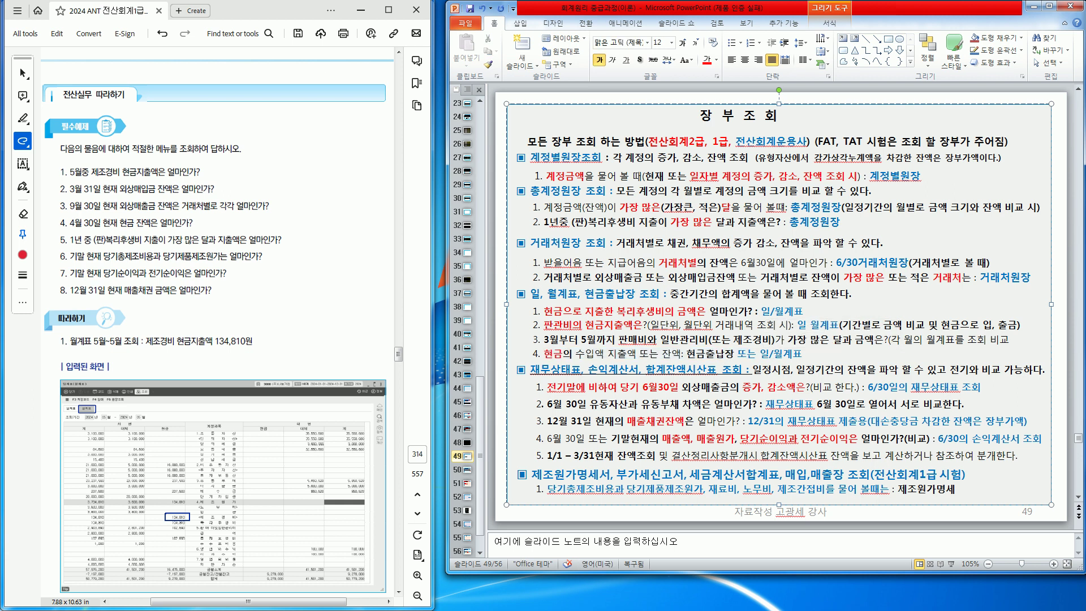
left_click_drag(736, 353, 806, 353)
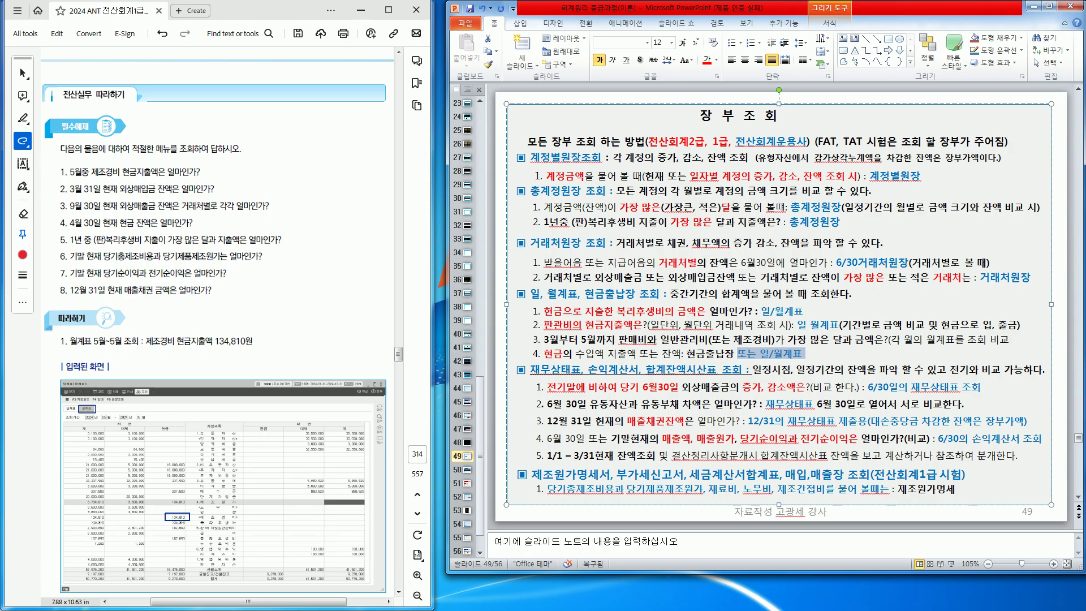
- Highlight the 재무상태표, 손익계산서, 합계잔액시산표 heading and its first two questions, including the answer 재무상태표
left_click_drag(530, 369, 722, 368)
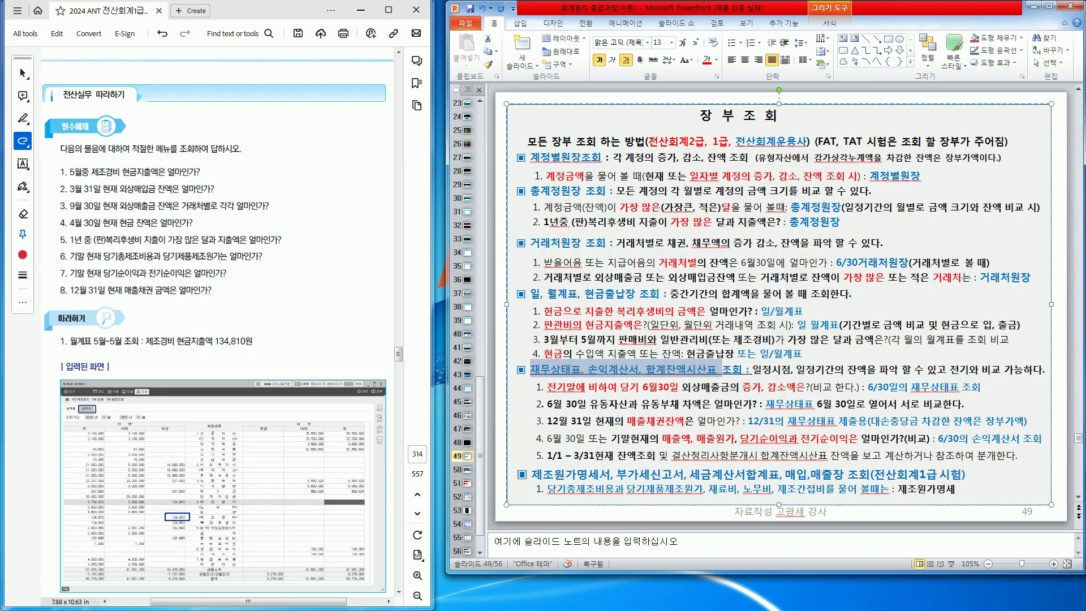
left_click(570, 369)
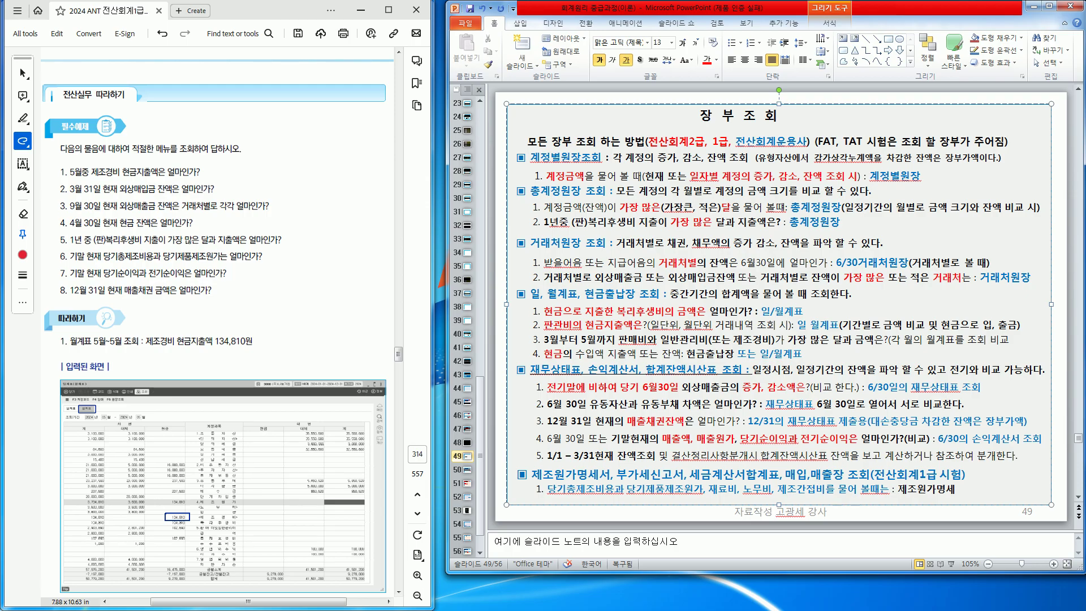
left_click_drag(547, 387, 984, 387)
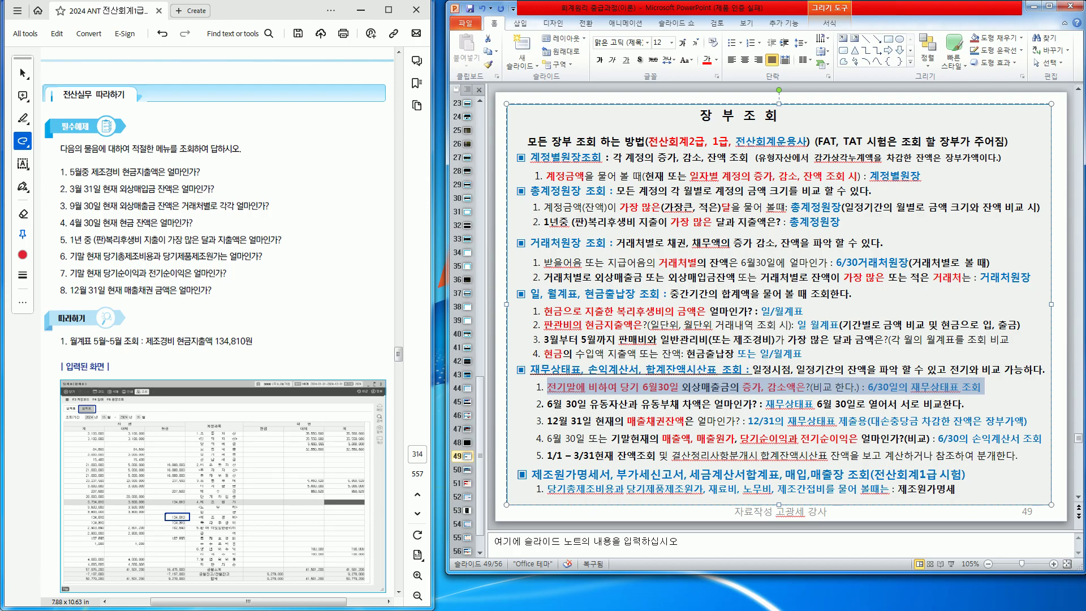
left_click_drag(548, 403, 753, 403)
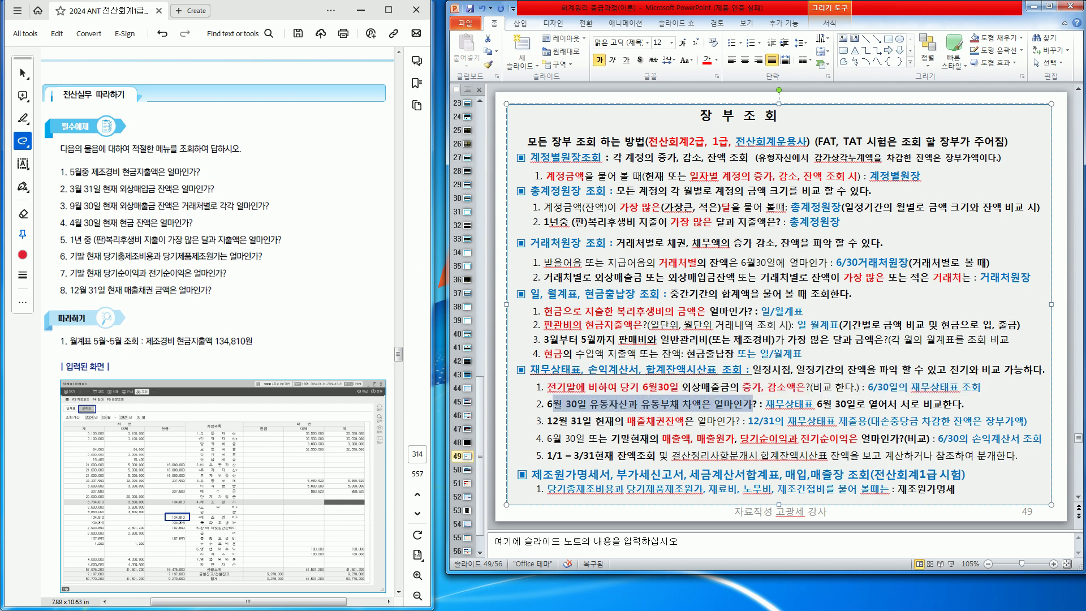
double_click(791, 403)
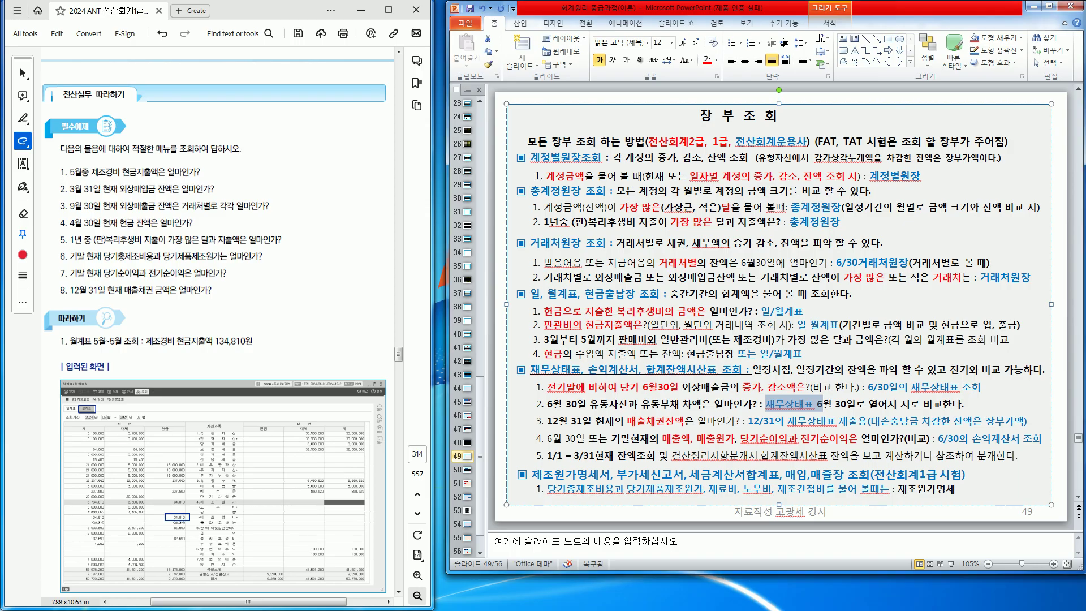
- Highlight 매출채권잔액, 제출용 and the 대손충당금 note in the third 재무상태표 question, and the fourth question on 손익계산서
left_click_drag(636, 420, 685, 420)
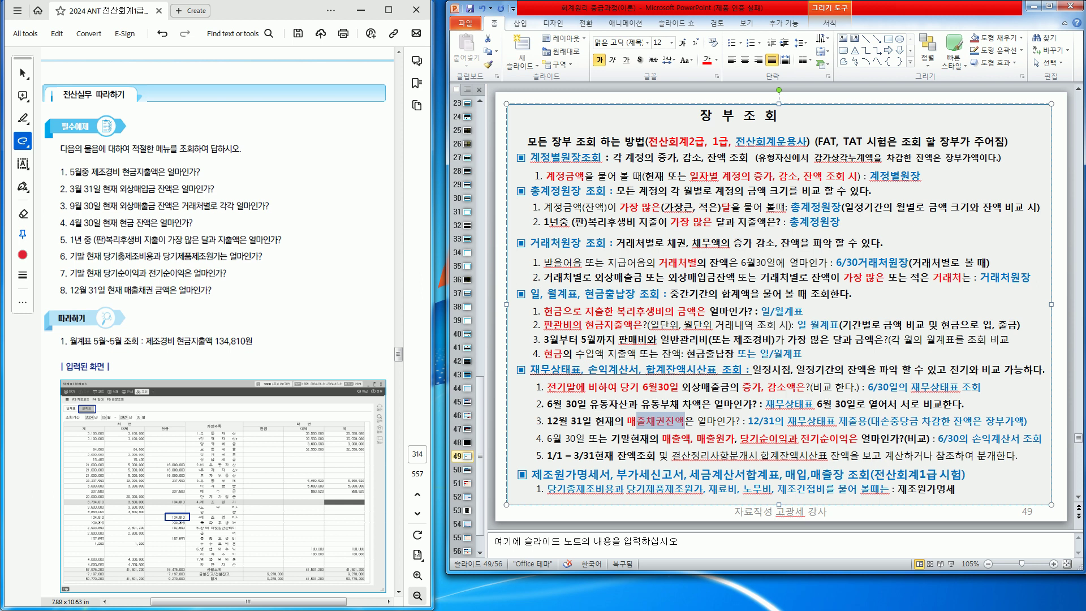
left_click_drag(838, 421, 867, 420)
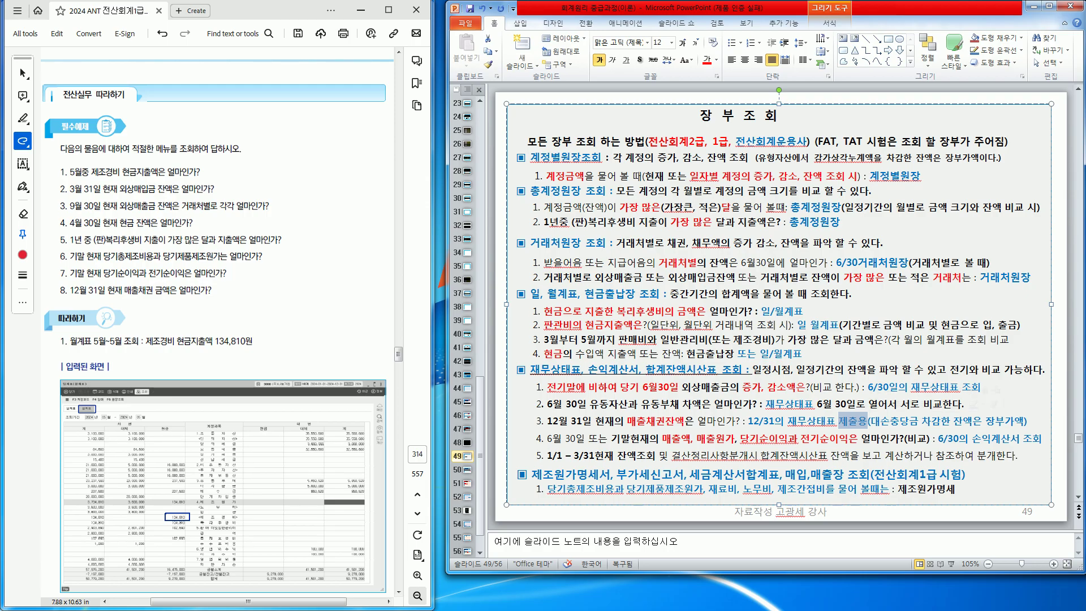
left_click(880, 420)
left_click_drag(870, 420, 1024, 420)
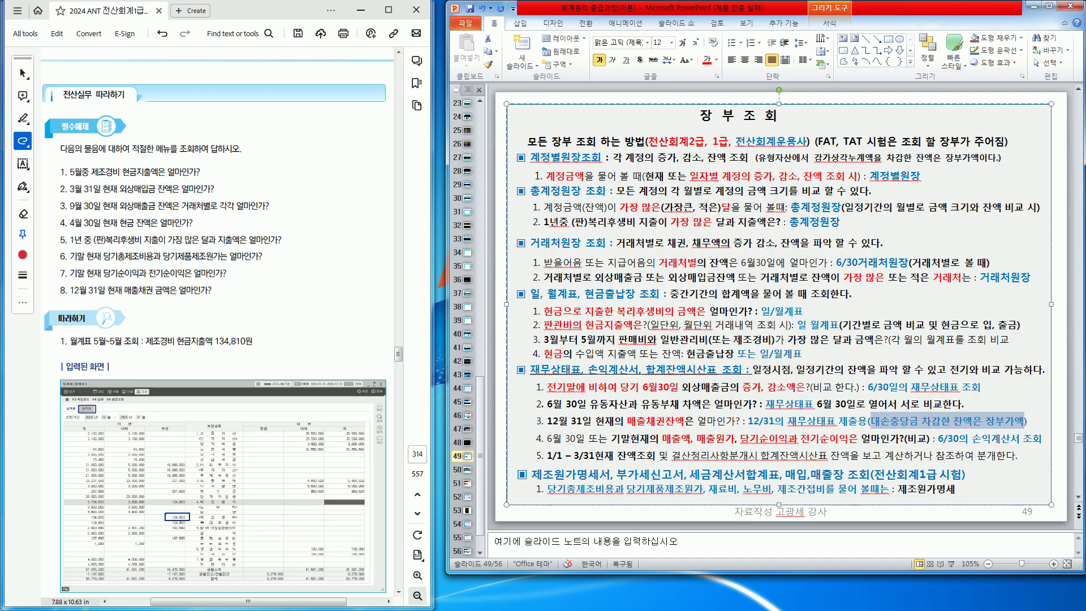
left_click_drag(574, 438, 959, 438)
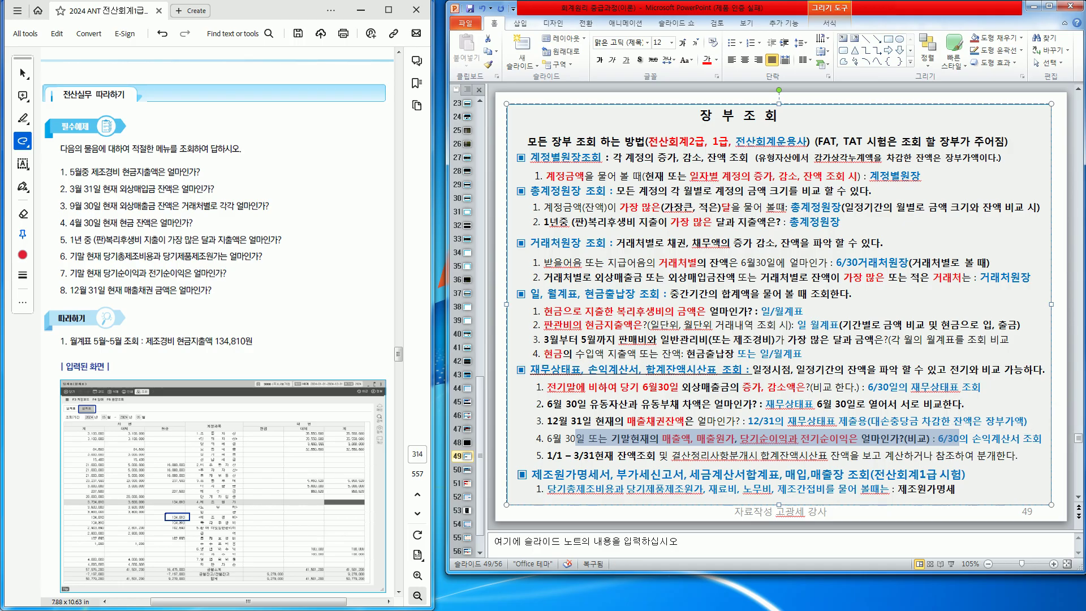
- Add the particle 는 after 결산정리사항분개시 in item 5 of the 재무상태표 section
left_click_drag(616, 456, 829, 455)
left_click(798, 456)
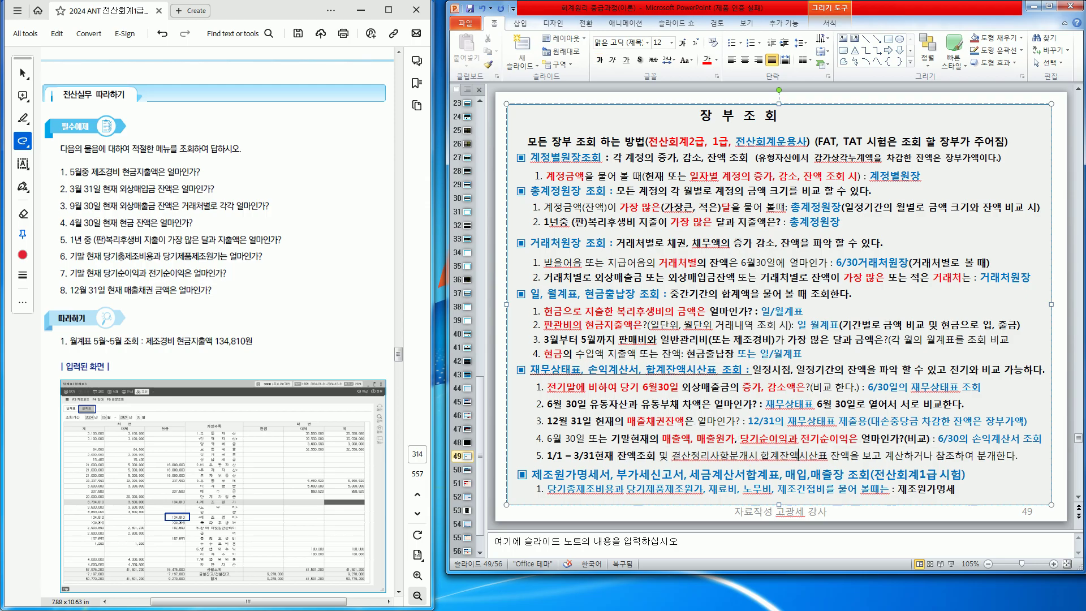
left_click(760, 455)
type("ㄴ")
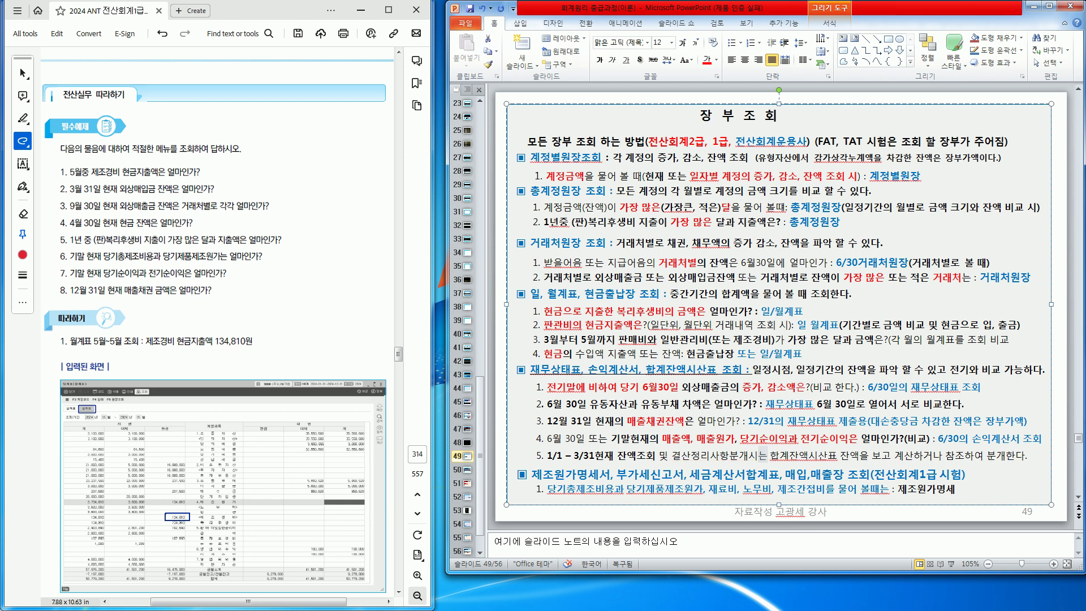
type("ㅡ")
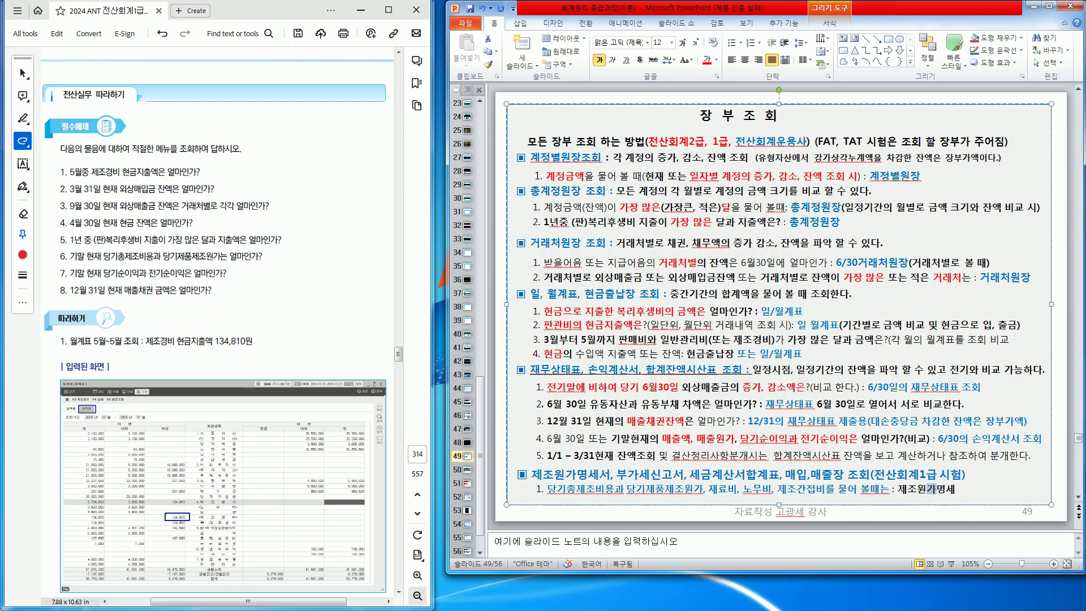
- Go to slide 50 and highlight 결산정리사항 in item 6 and the whole of item 19 on 면세총액 and 고정자산 매각대금
right_click(931, 489)
key("Escape")
key("Page_Down")
right_click(616, 354)
key("Escape")
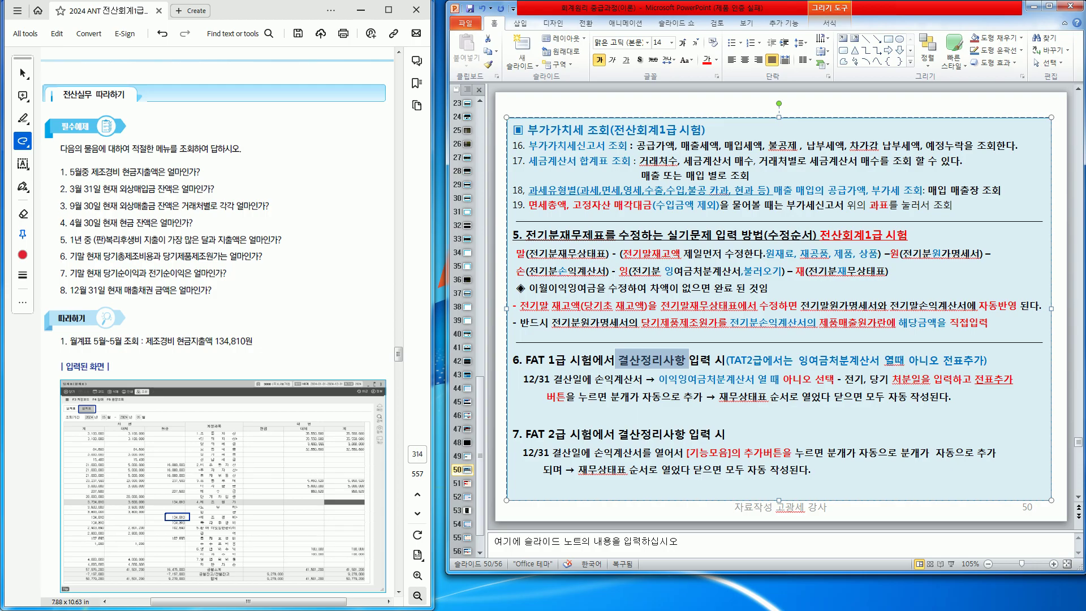
key("Page_Up")
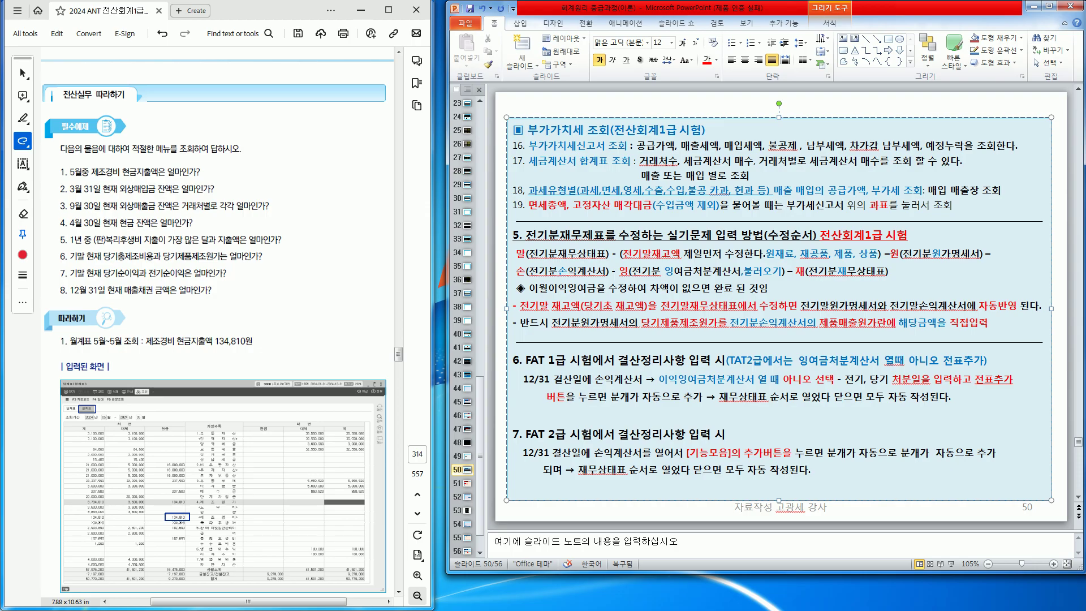
left_click_drag(529, 205, 957, 204)
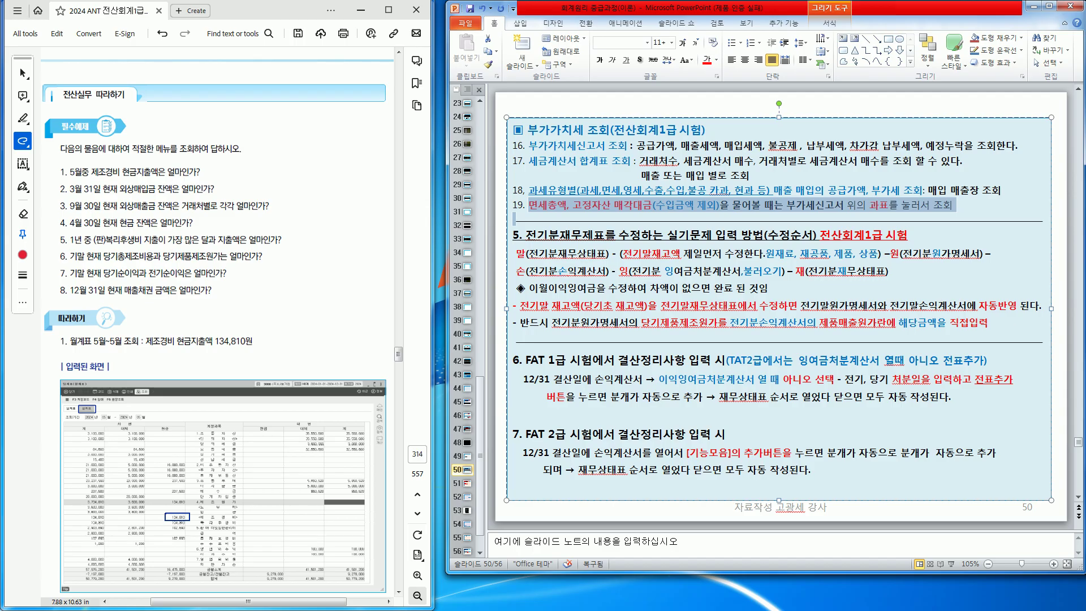
- Return to slide 49 on 장부 조회, and switch to the KcLep accounting program
left_click(514, 218)
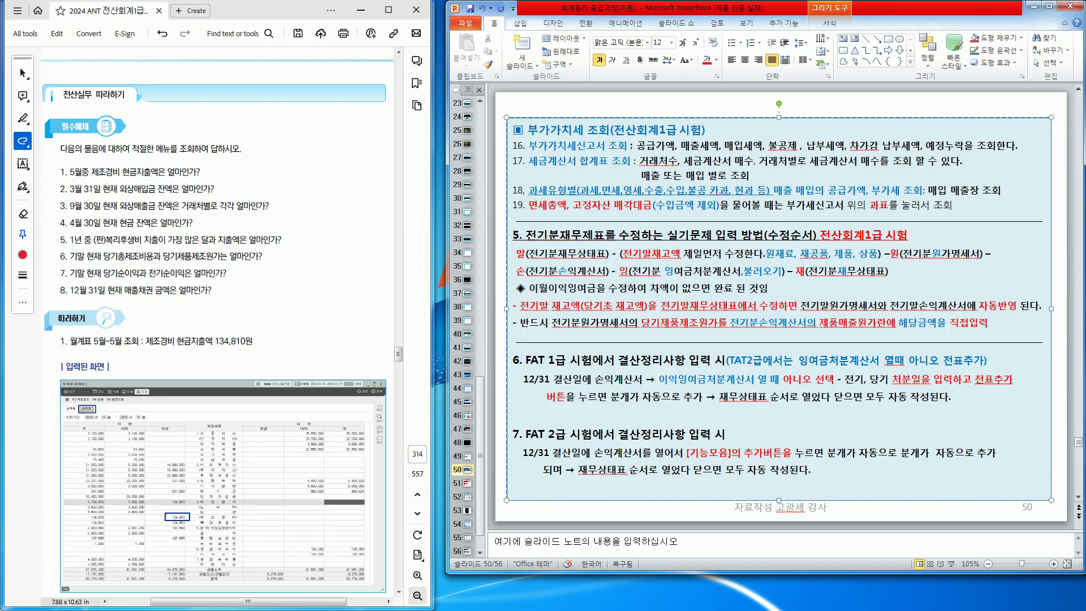
key("Page_Up")
key("Page_Up")
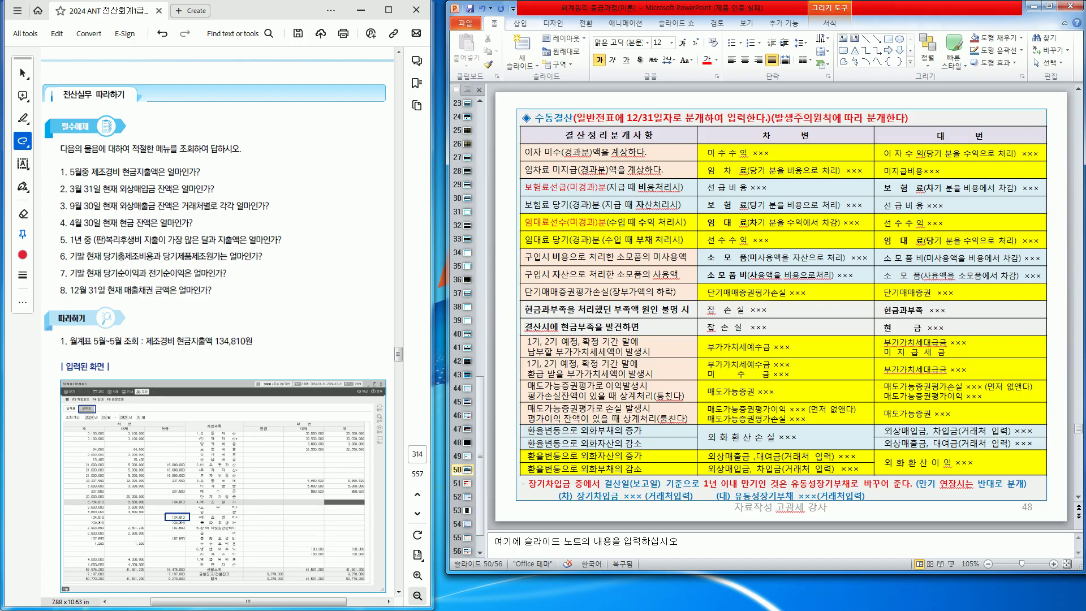
key("Page_Down")
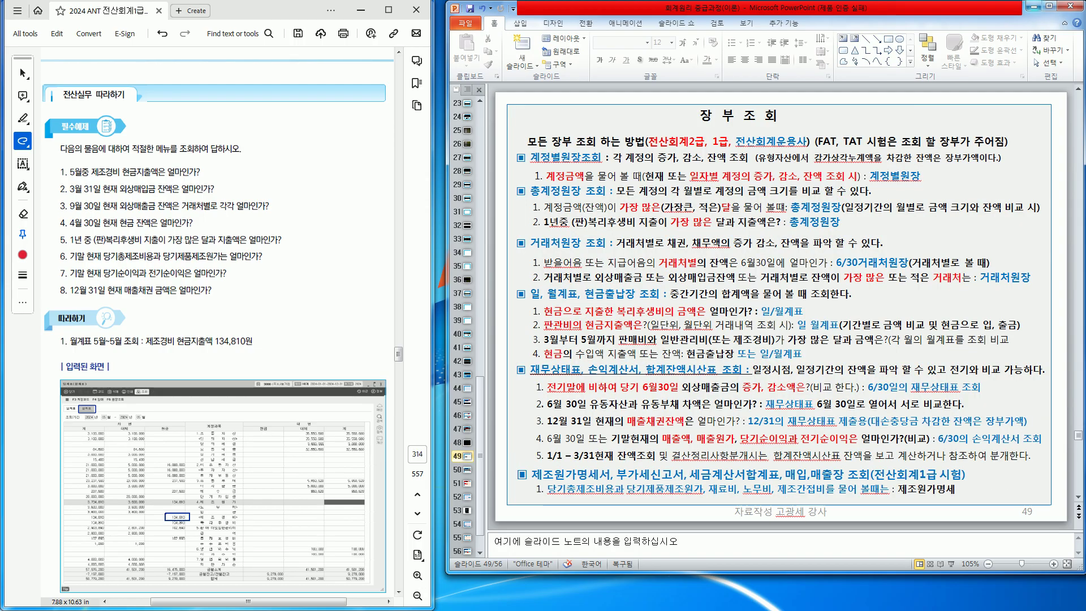
left_click(1032, 6)
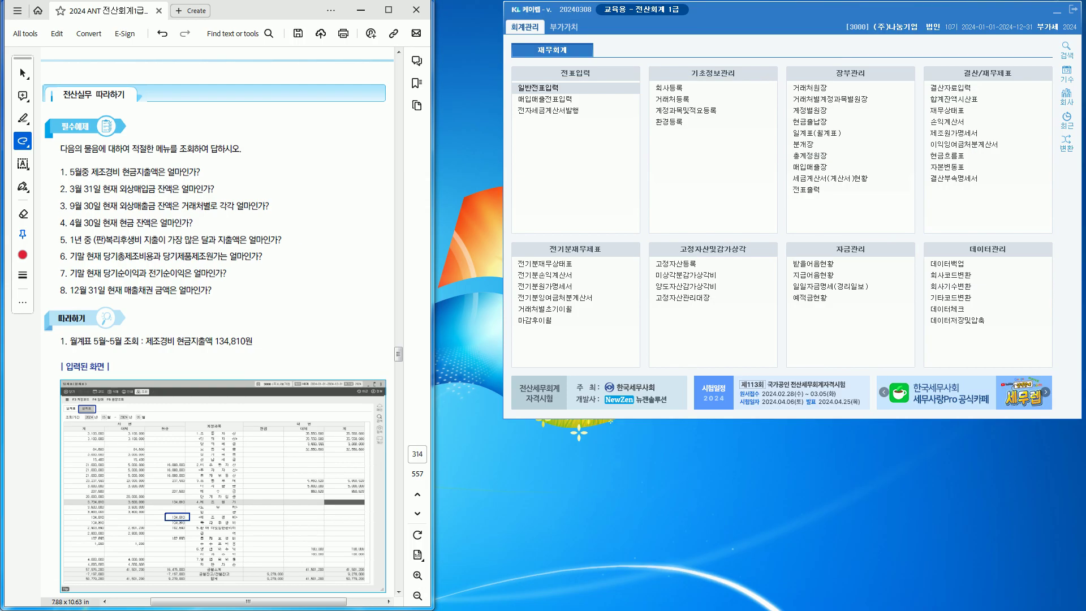
- Underline question 1 on 5월중 제조경비 현금지출액 in the PDF and open 일계표(월계표) beside it
left_click_drag(88, 178, 168, 178)
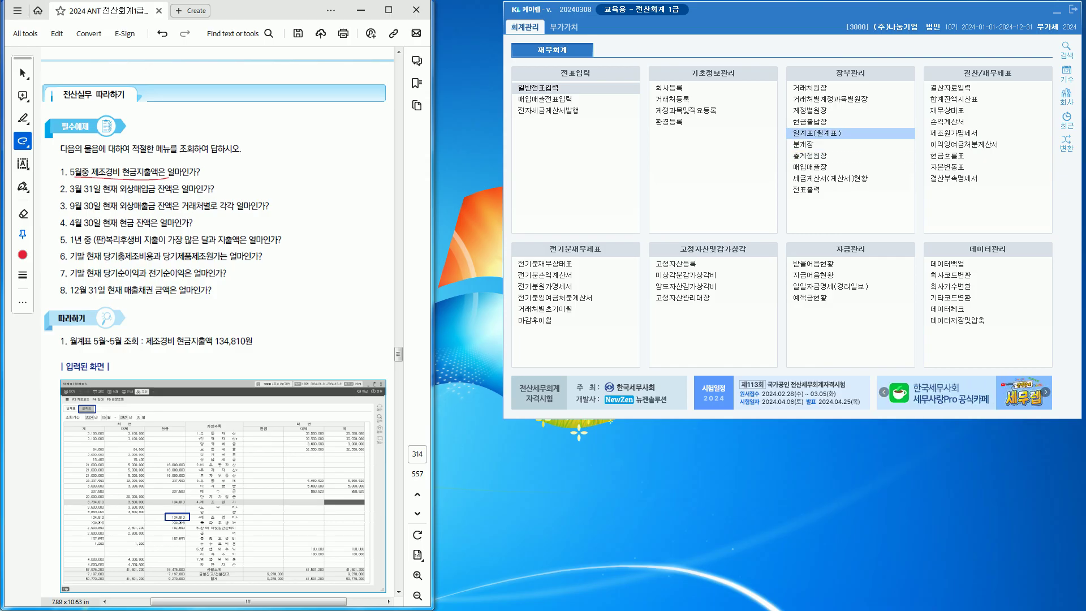
left_click(816, 132)
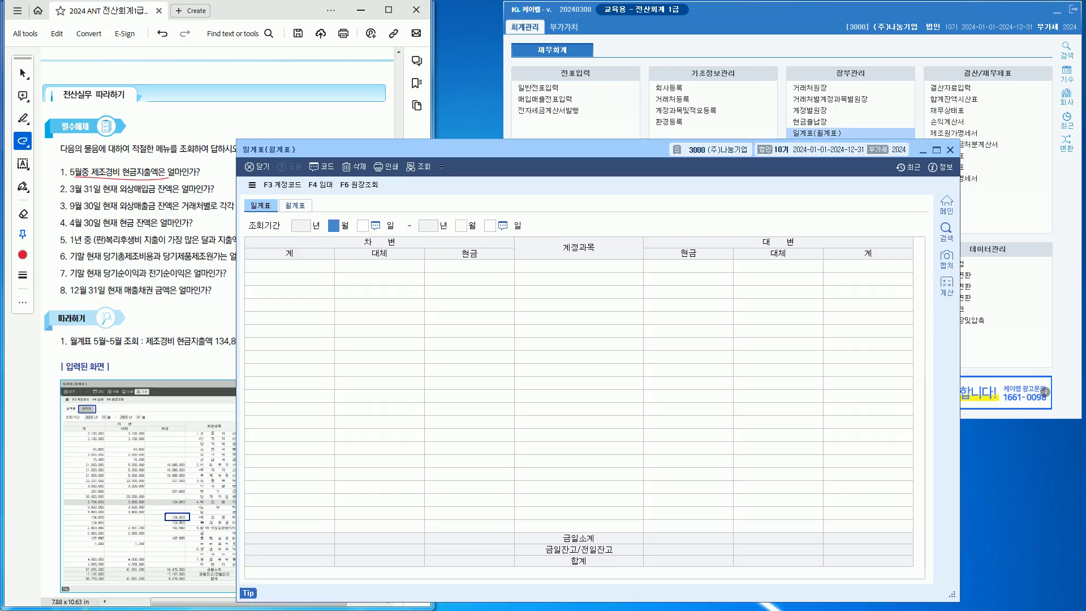
left_click_drag(396, 149, 577, 17)
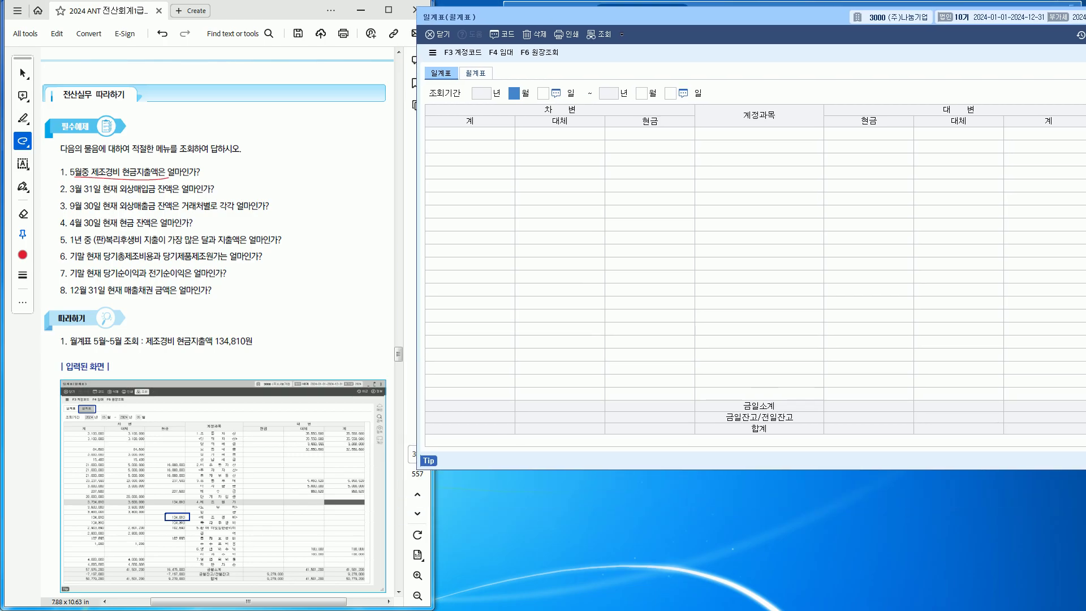
- Query the 월계표 for the period from month 5 to month 5
left_click(475, 72)
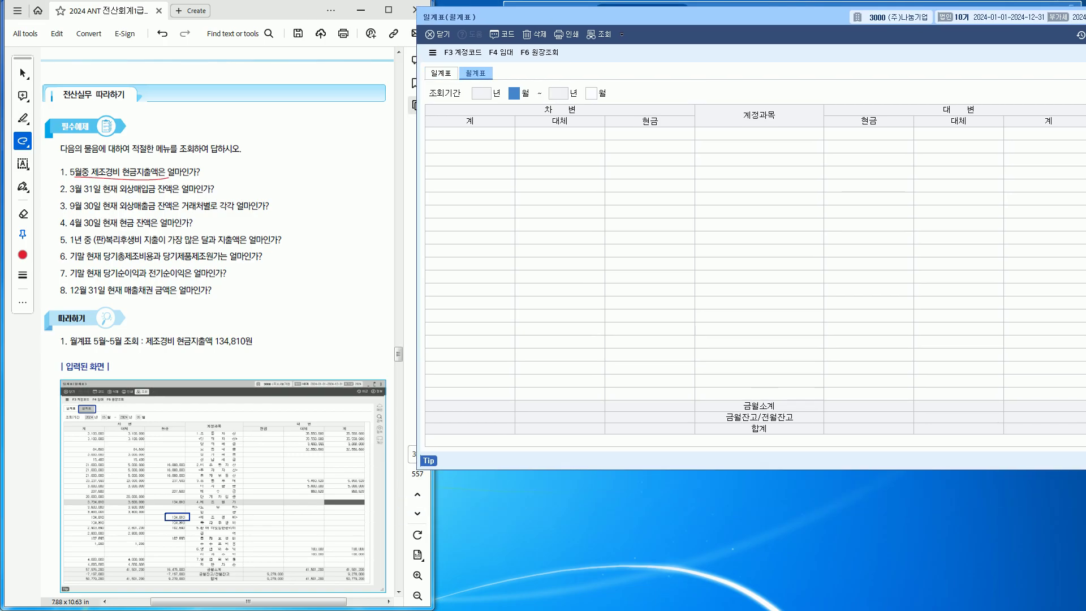
type("5")
key("Return")
type("5")
key("Return")
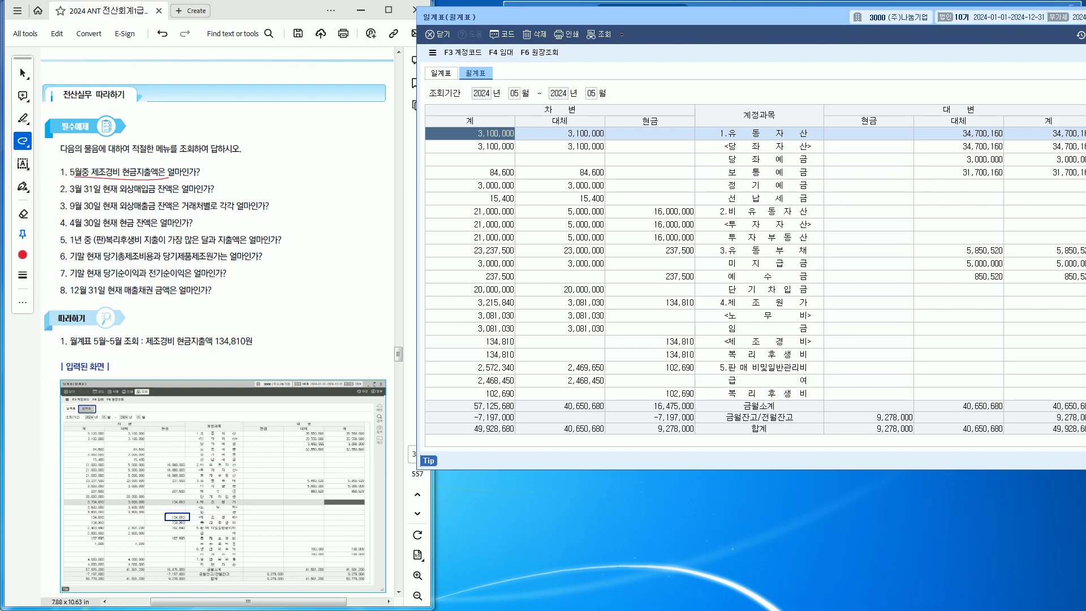
key("ctrl+2")
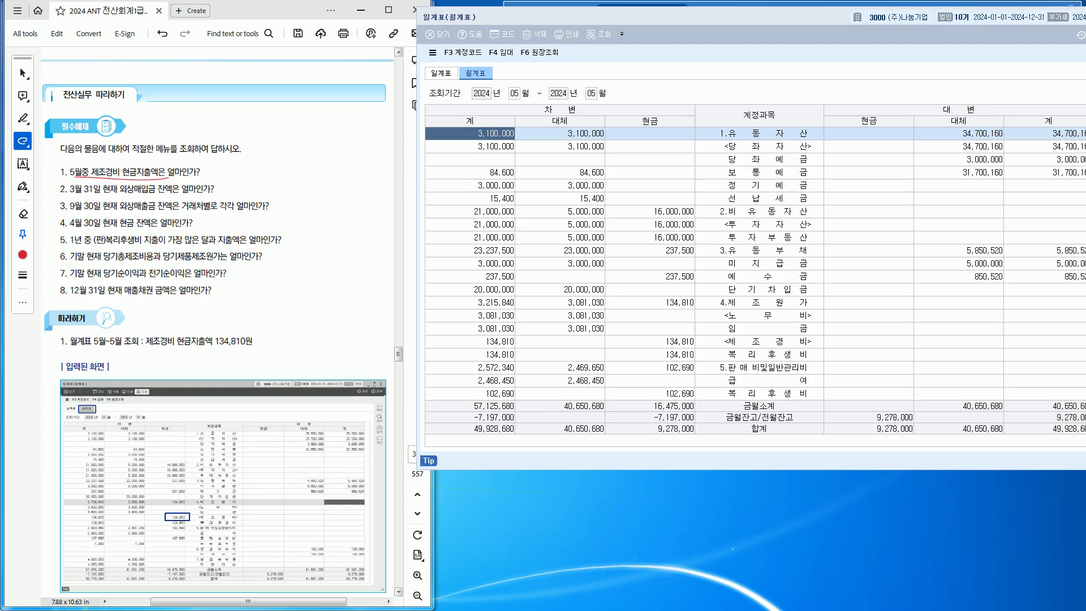
- Compare the 제조원가, 제조경비 and 판매비및일반관리비 entries in the 월계표 to locate the manufacturing expenses
left_click(650, 355)
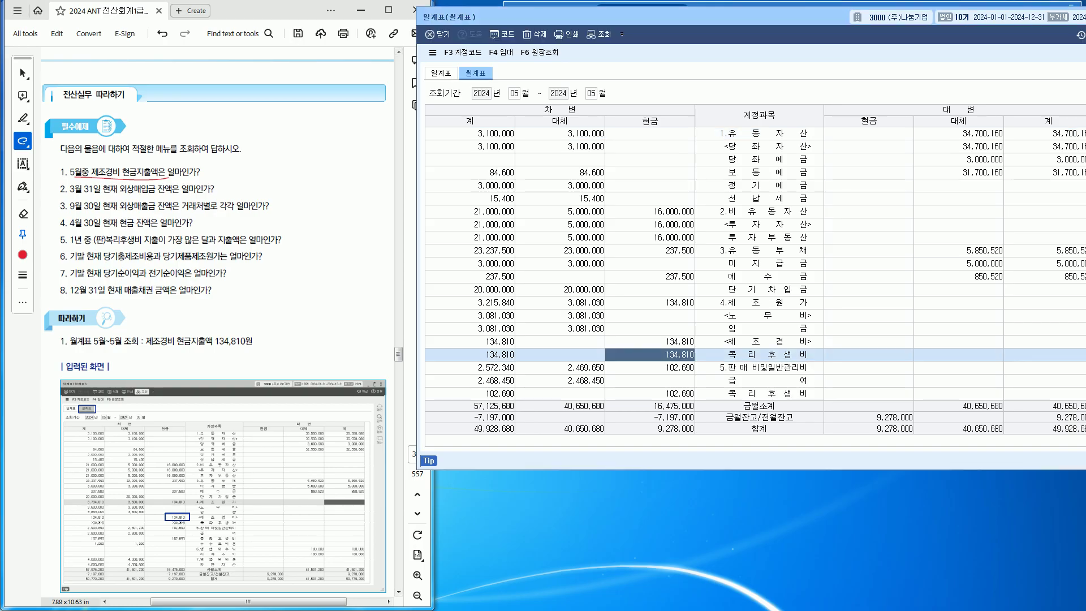
left_click(650, 302)
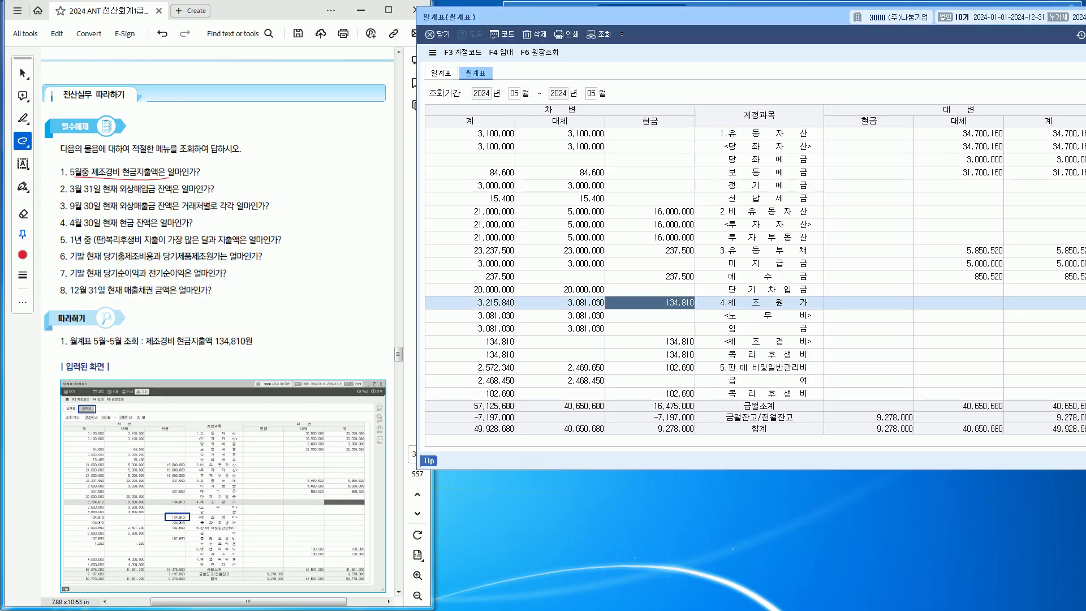
left_click(649, 341)
left_click(470, 341)
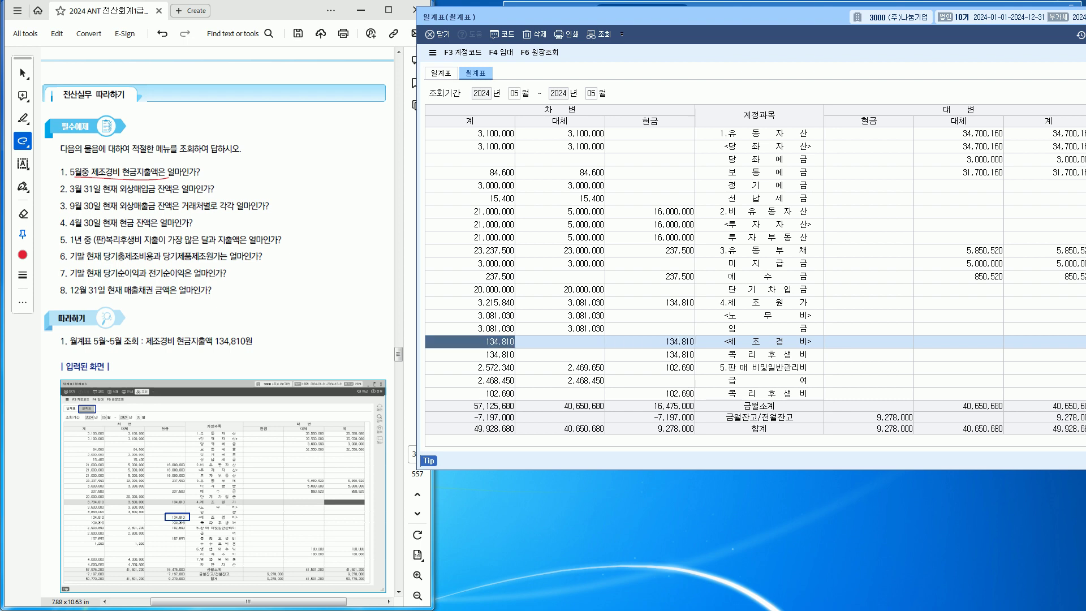
left_click(759, 341)
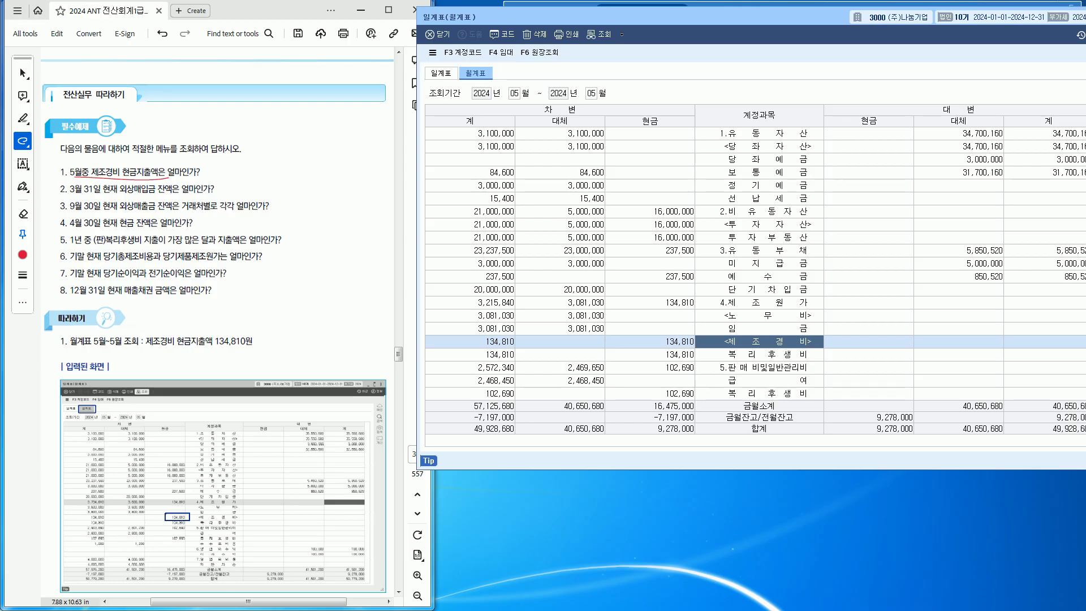
left_click(758, 368)
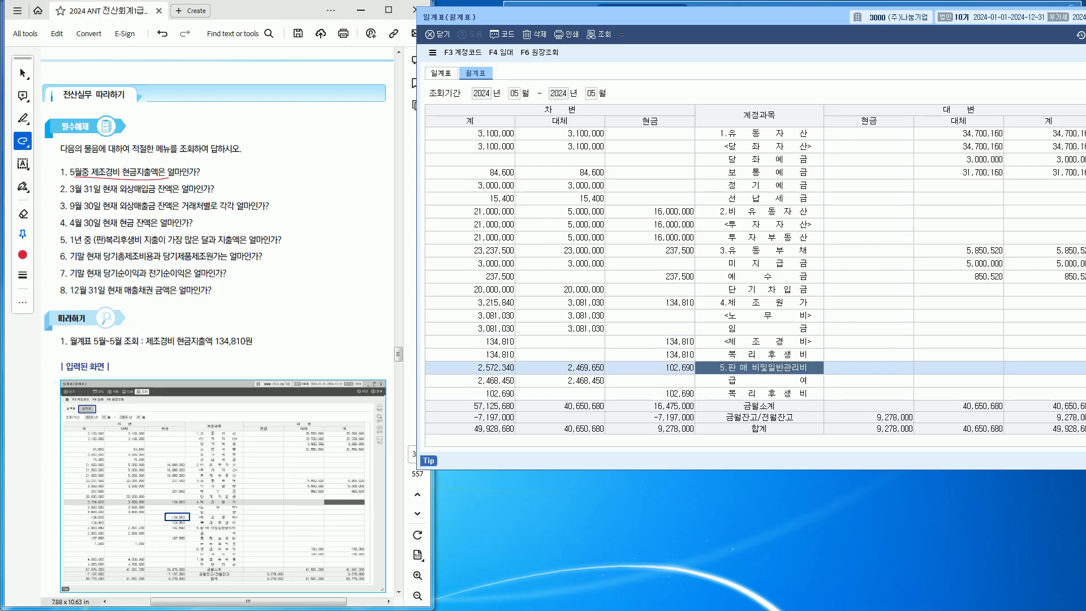
left_click(759, 341)
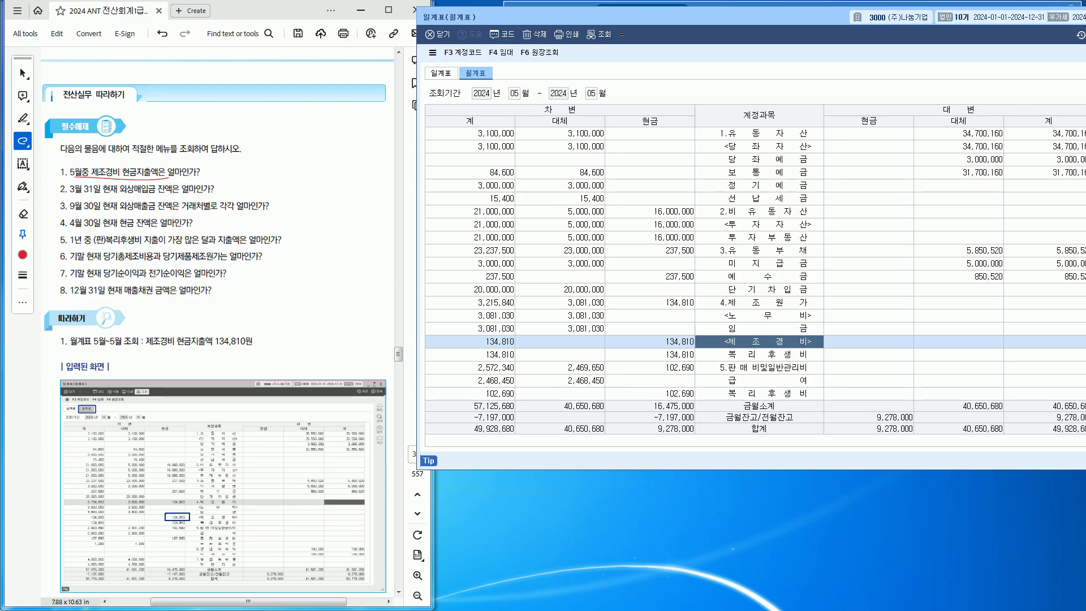
left_click(759, 367)
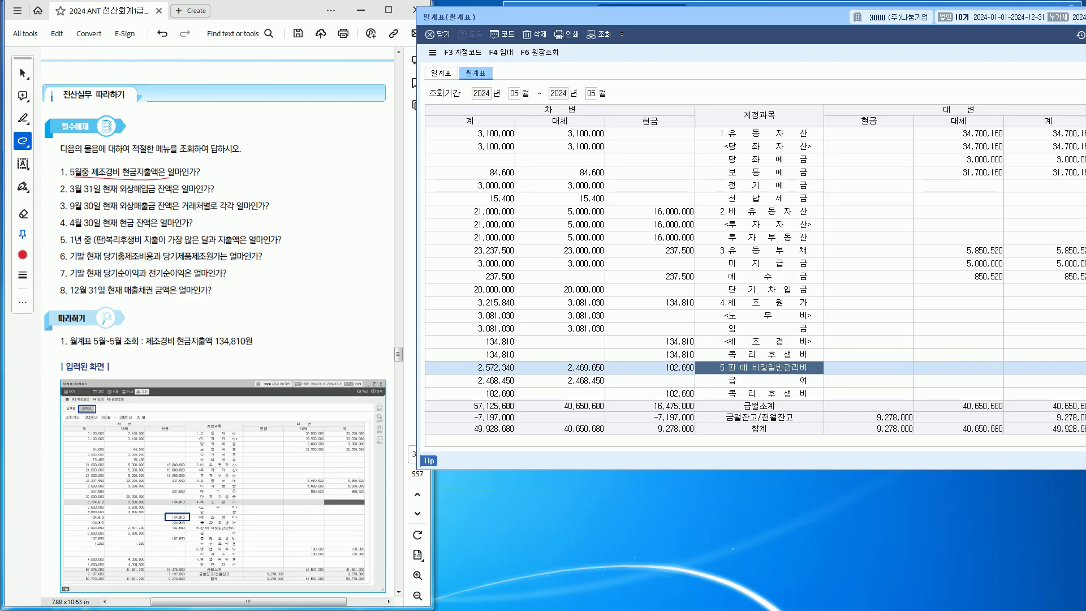
left_click(759, 381)
scroll(813, 298, "down", 2)
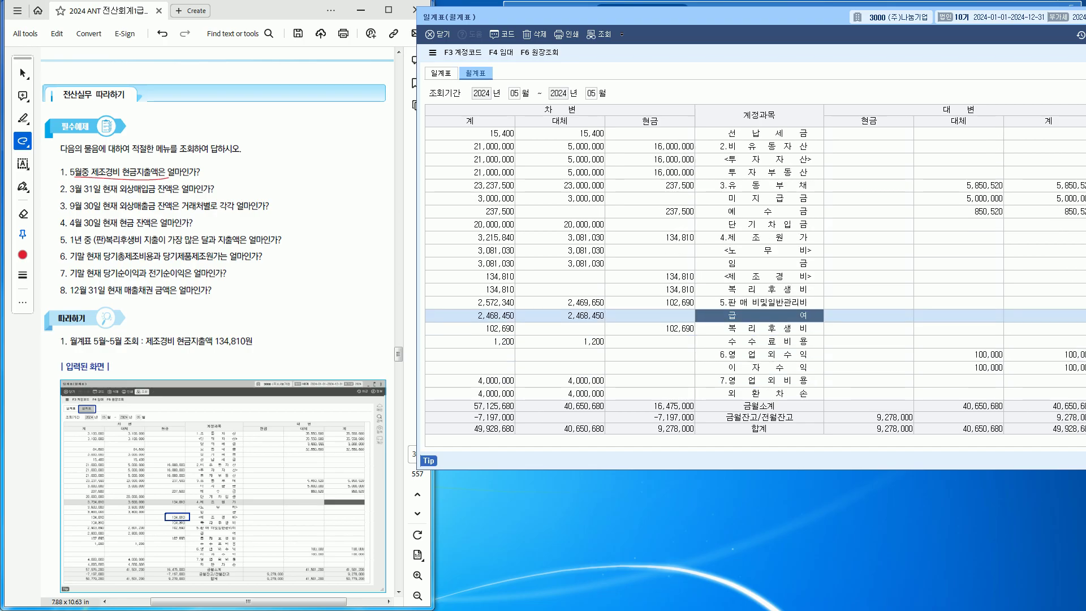
key("Up")
key("Up")
key("Up")
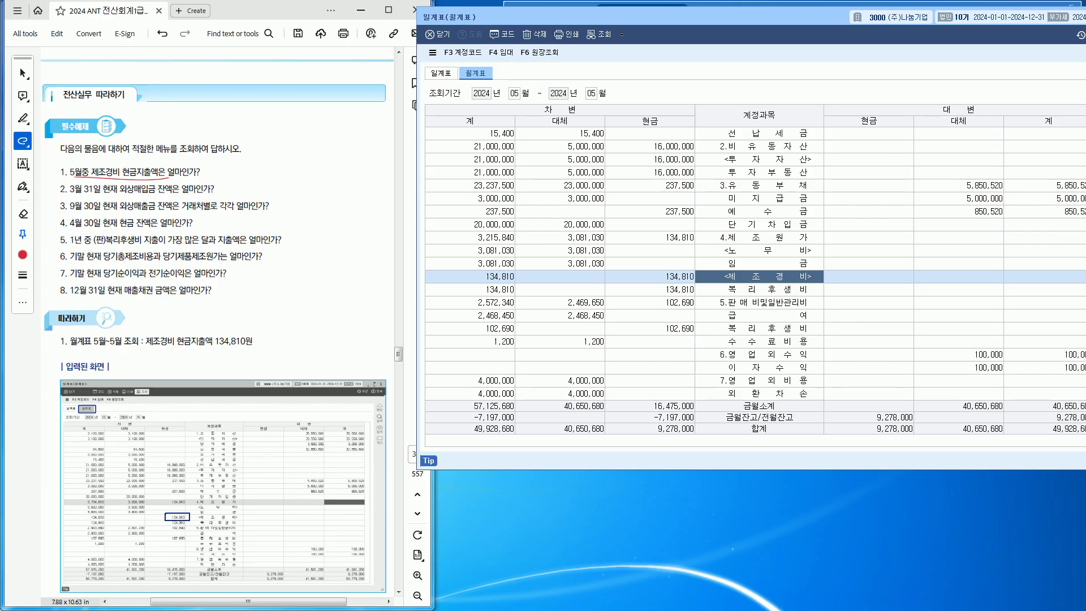
- Examine the debit 현금 and 대체 amounts of 제조경비 and the 복리후생비 entry beneath it
left_click(650, 276)
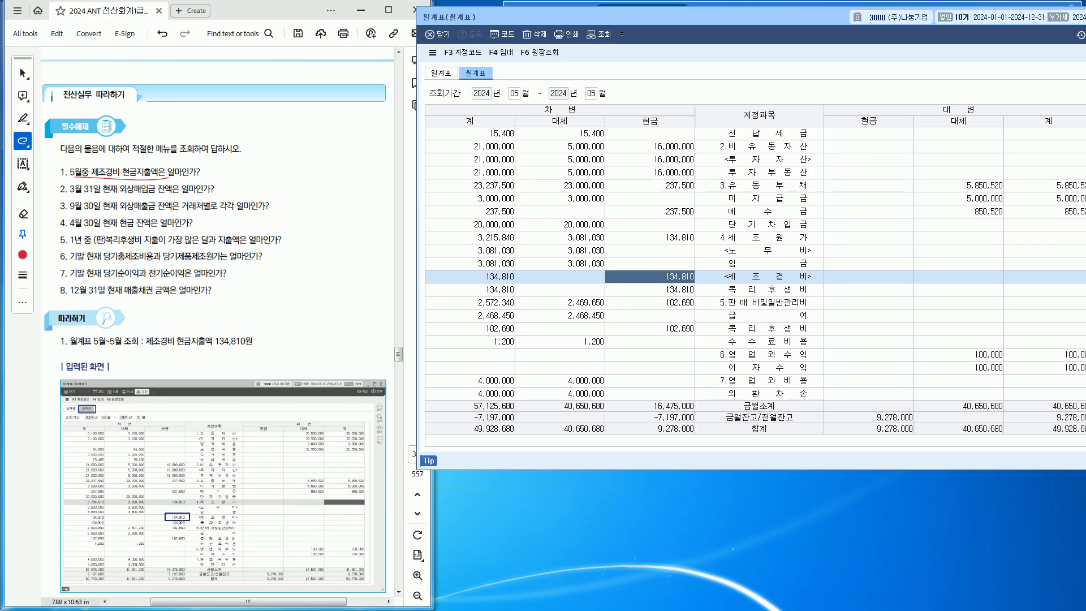
left_click(650, 290)
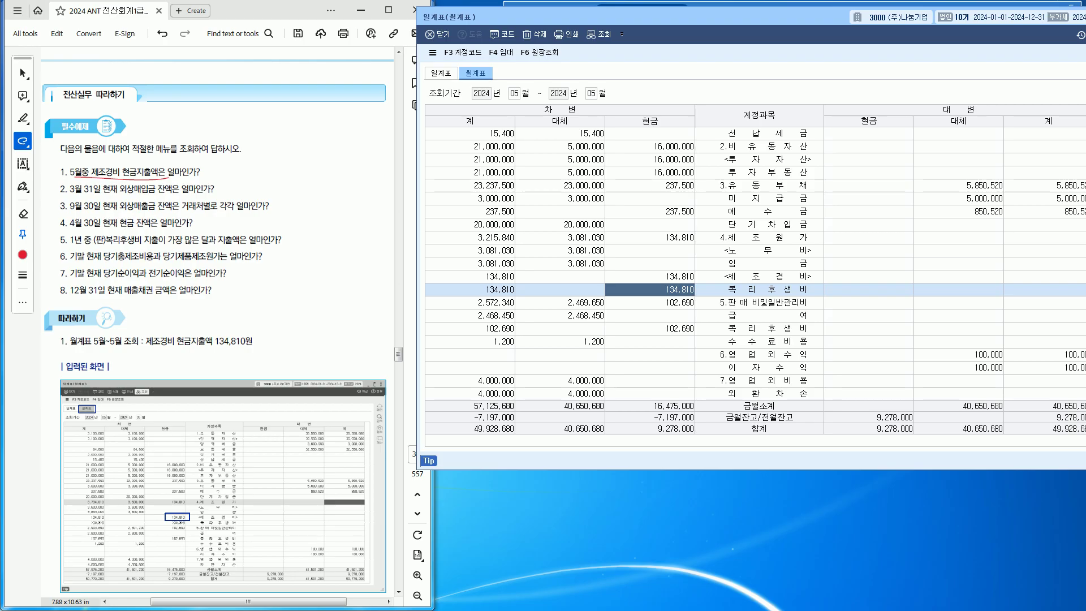
left_click(560, 289)
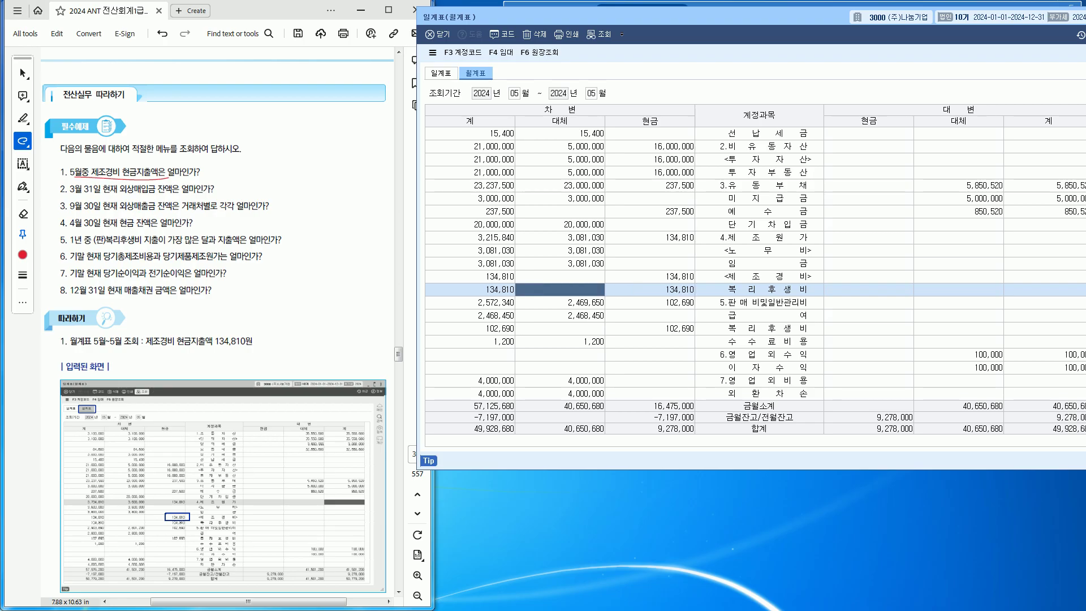
left_click(649, 289)
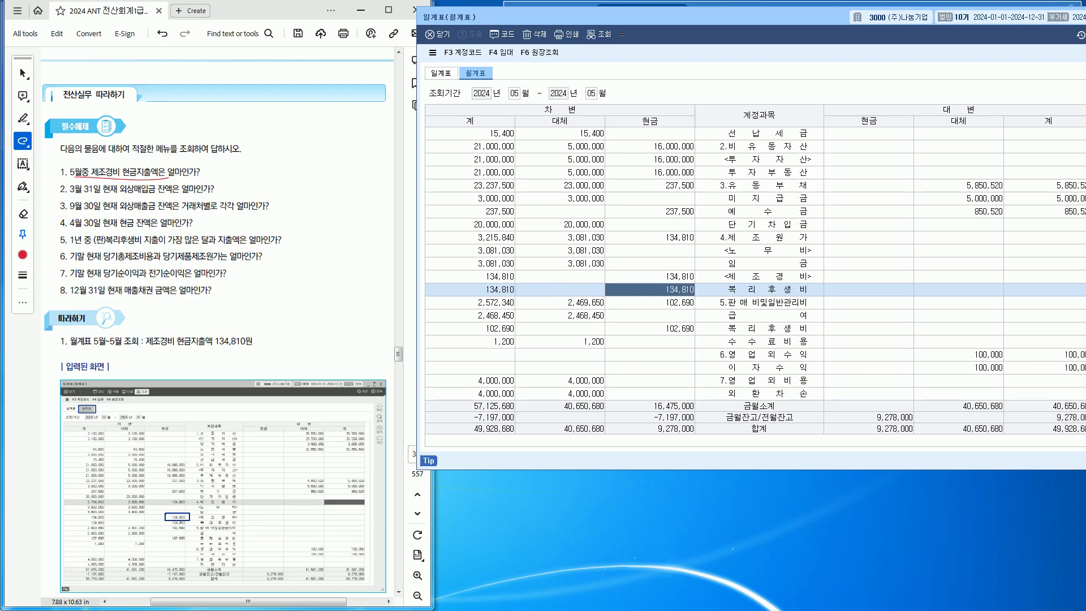
left_click(759, 277)
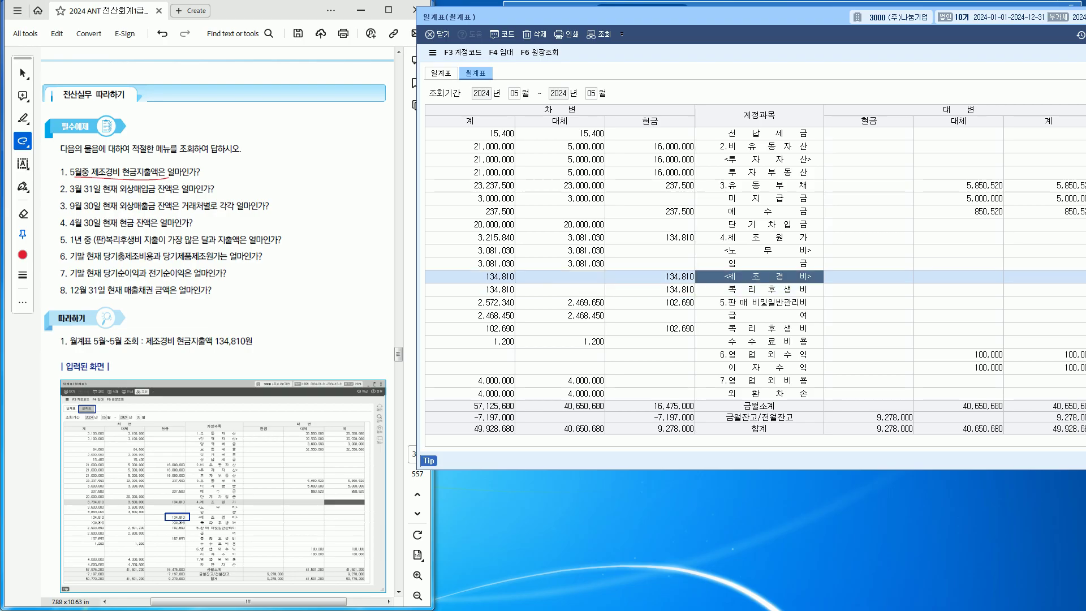
left_click(650, 276)
left_click(759, 290)
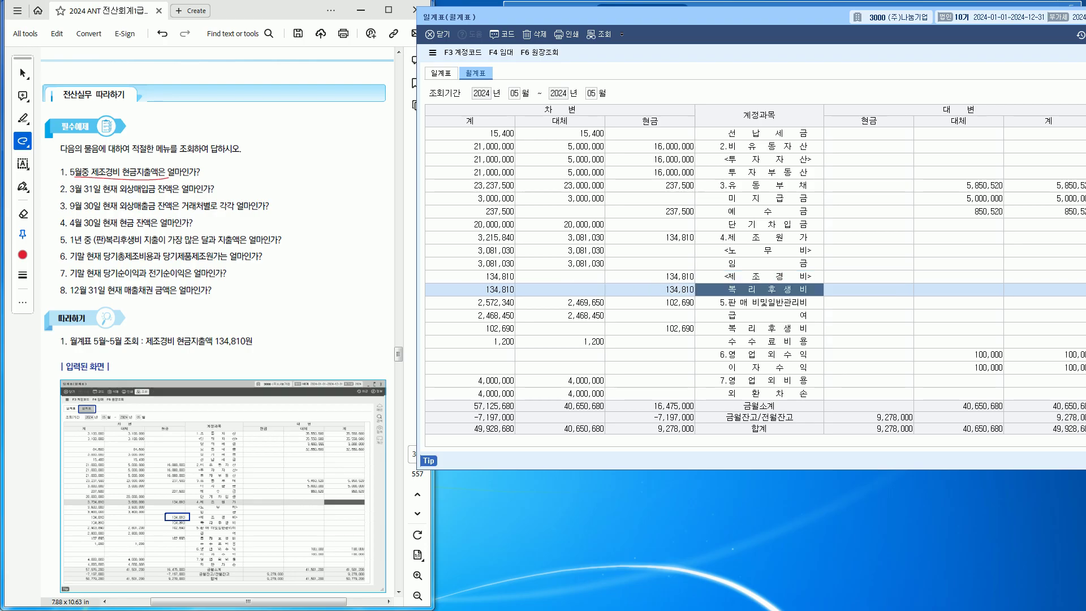
- Check the credit entries and the selling-expense cash amounts, and select the debit 현금 amount of 제조경비
left_click(869, 212)
scroll(868, 212, "up", 2)
scroll(869, 212, "down", 2)
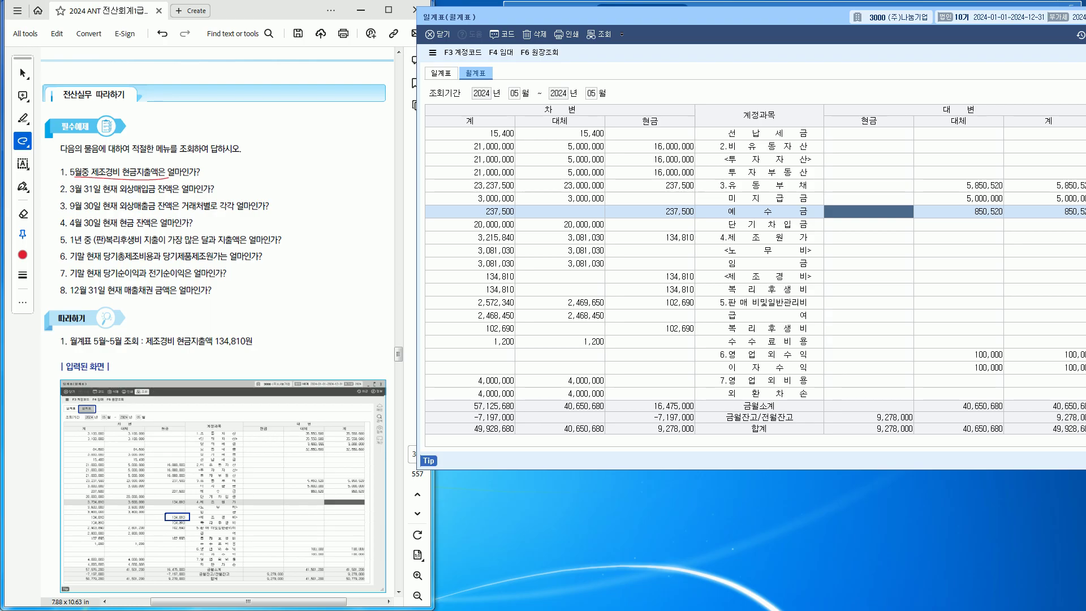
left_click(959, 368)
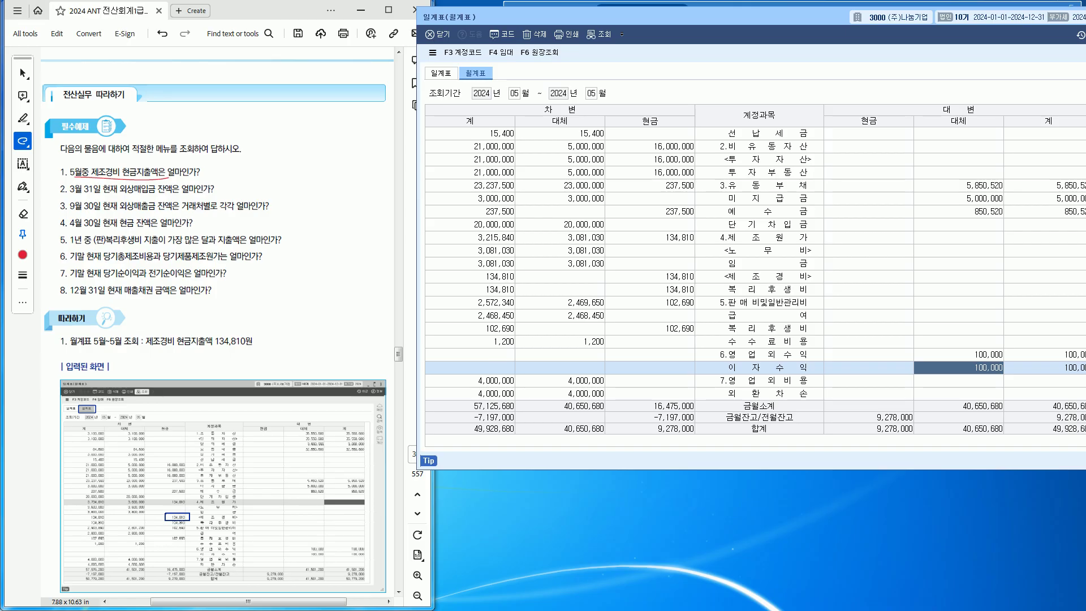
left_click(650, 354)
left_click(650, 315)
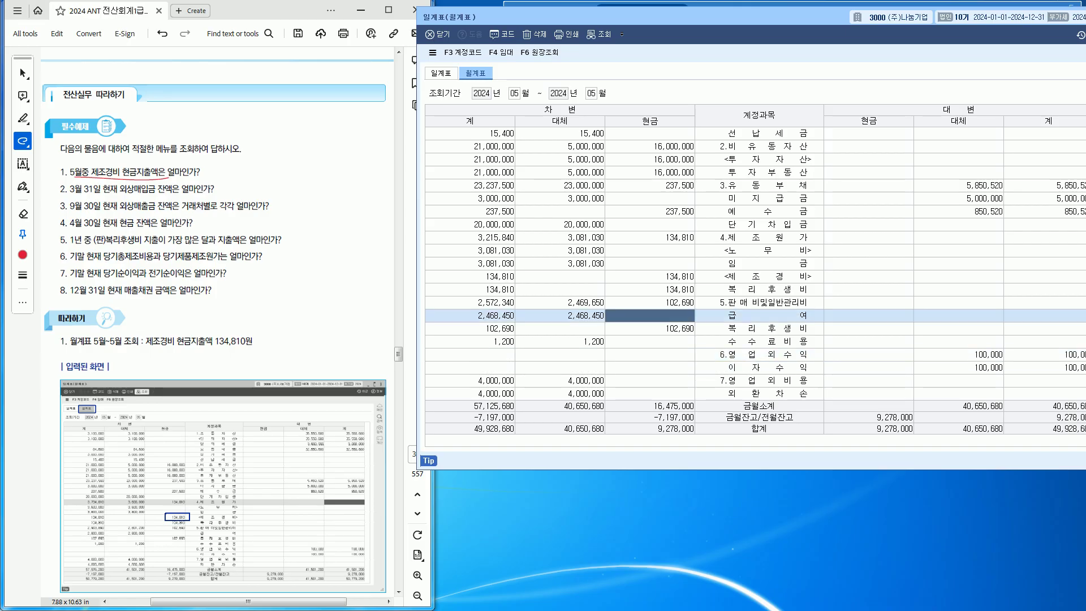
left_click(650, 329)
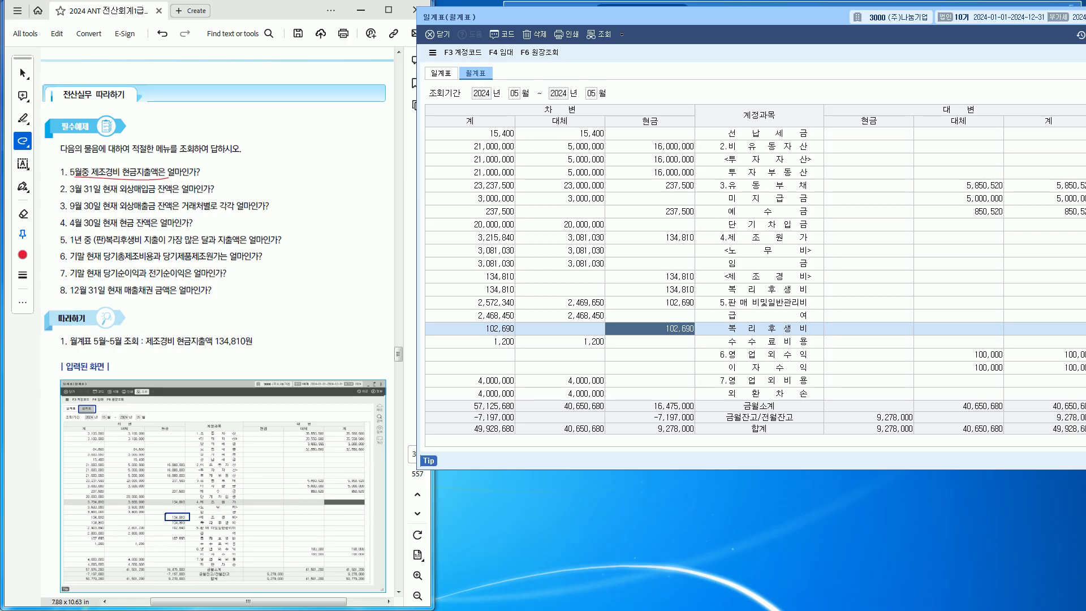
left_click(649, 276)
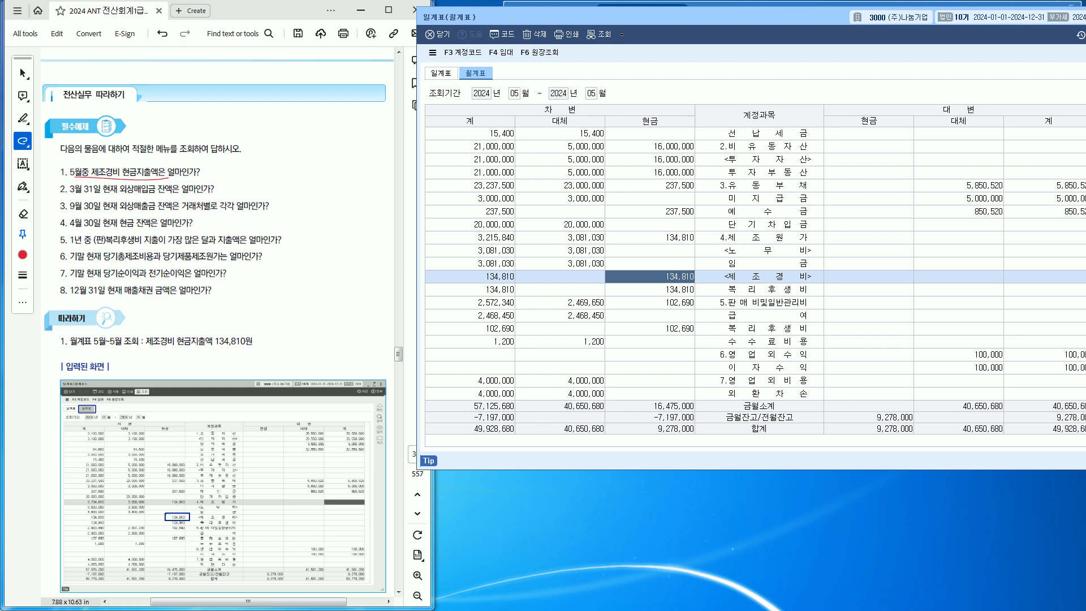
- Handwrite 134,810 beside question 1 in the PDF and underline question 2 on 3월 31일 현재 외상매입금 잔액
left_click(214, 176)
mouse_move(214, 177)
left_mouse_down()
mouse_move(224, 166)
mouse_move(218, 179)
mouse_move(241, 173)
mouse_move(235, 182)
mouse_move(261, 169)
left_mouse_up()
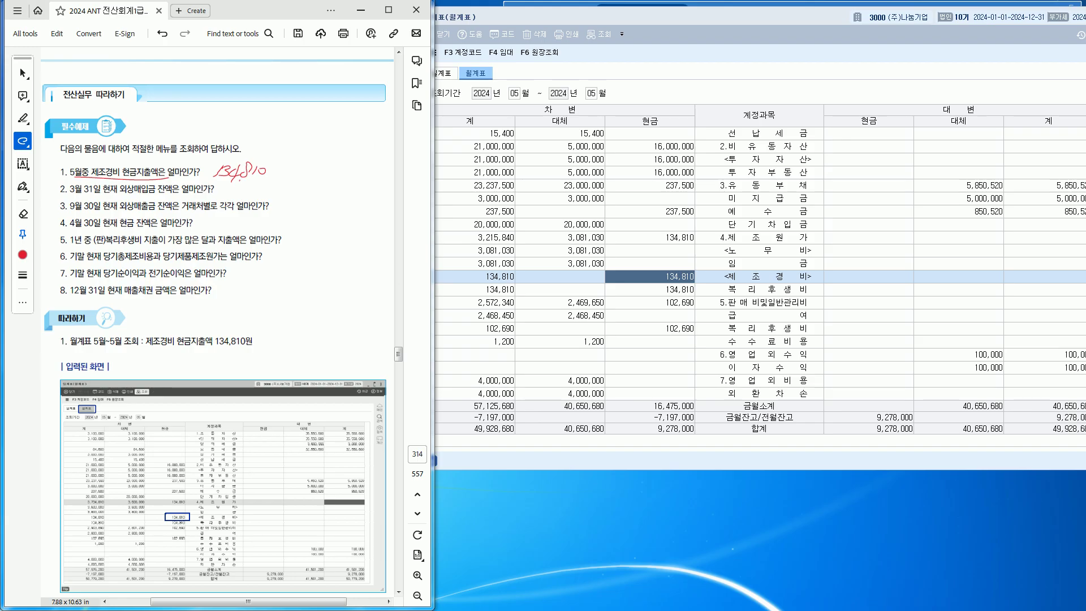
left_click_drag(85, 194, 205, 193)
- Close the 월계표 and query the 합계잔액시산표 as of March 31, 2024, keeping the PDF questions visible
left_click_drag(707, 17, 582, 95)
left_click(1008, 93)
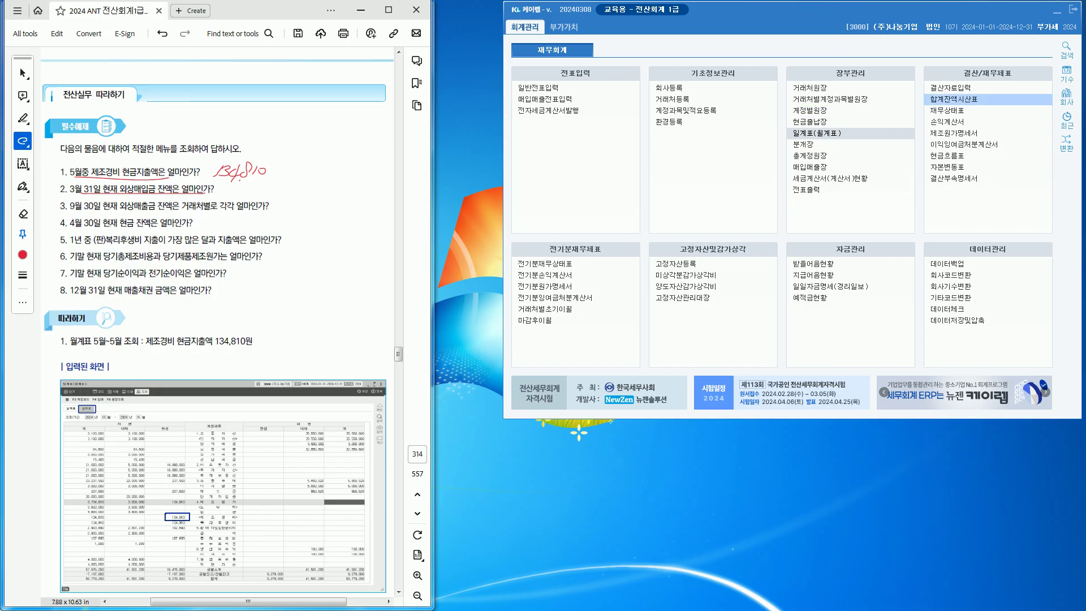
left_click(953, 99)
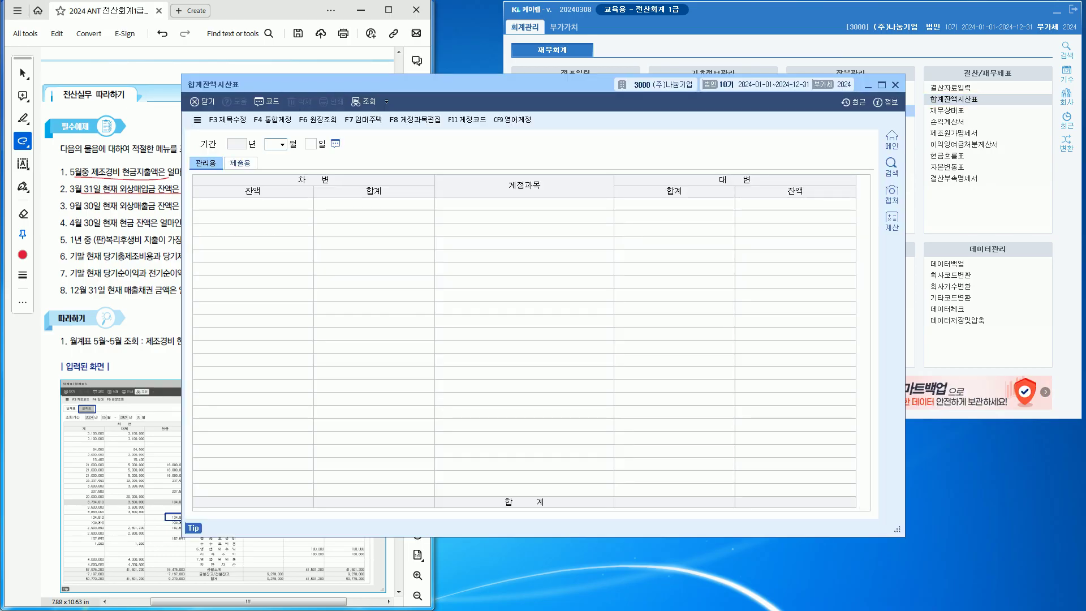
left_click_drag(452, 84, 653, 52)
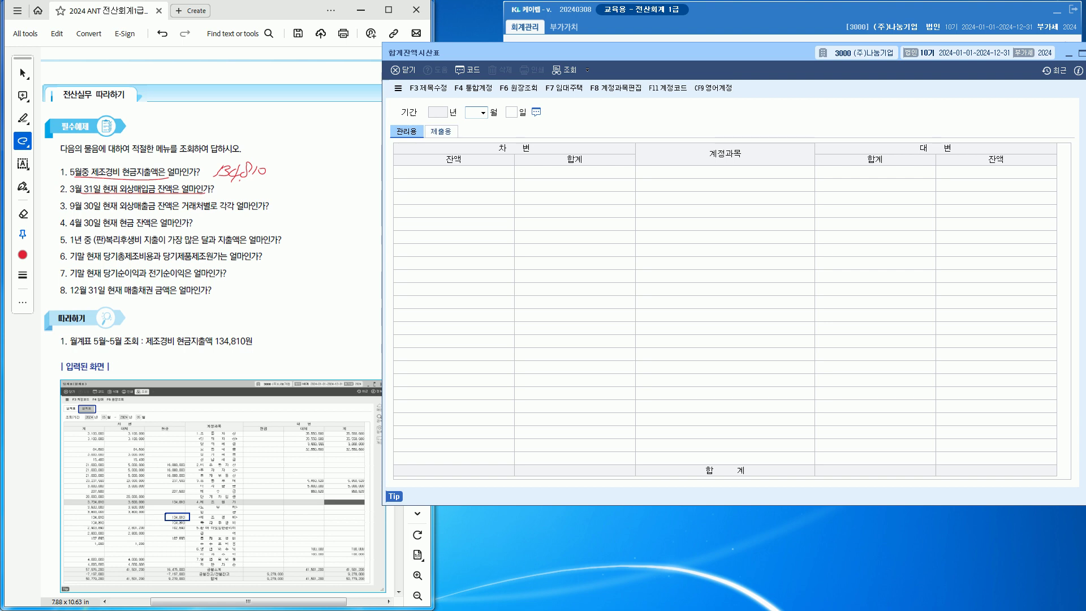
type("03")
key("Return")
key("Return")
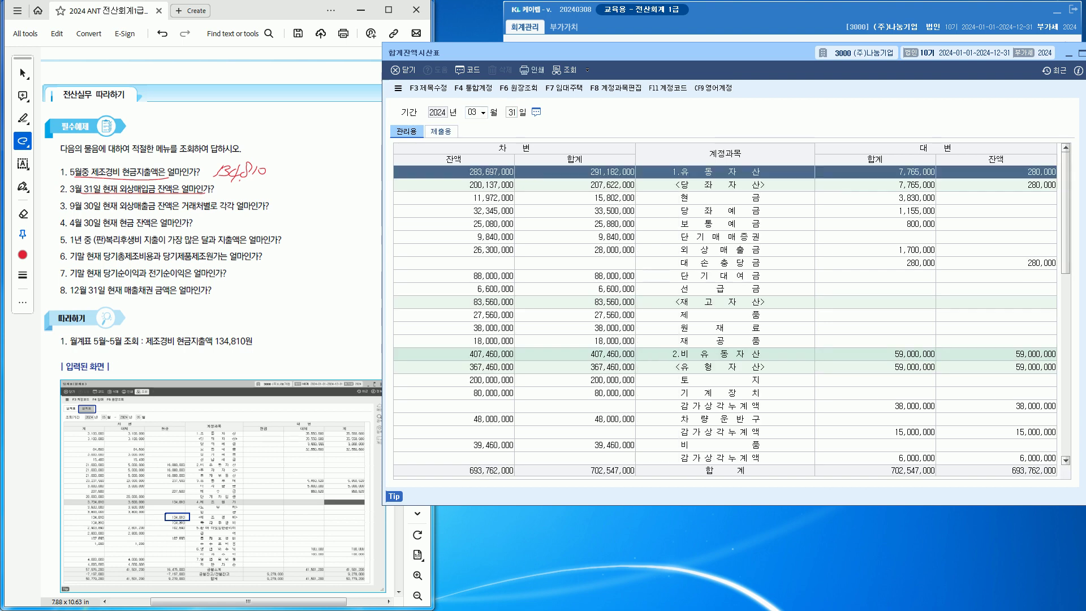
- Select the 외상매입금 row in the 합계잔액시산표 and handwrite 35,700,000 beside question 2 in the PDF
left_click(725, 393)
scroll(725, 393, "down", 4)
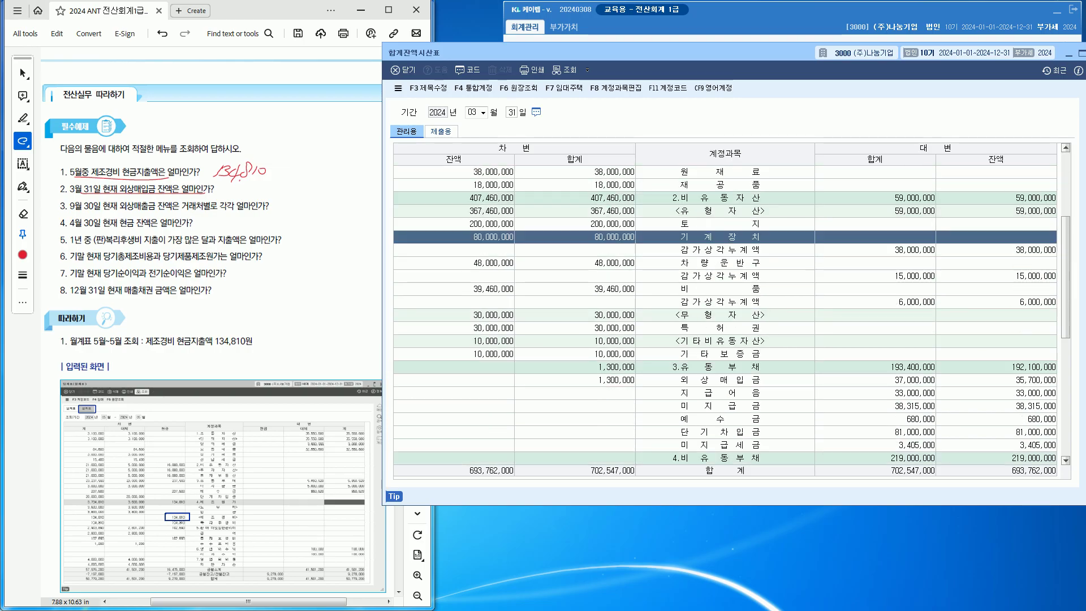
left_click(725, 380)
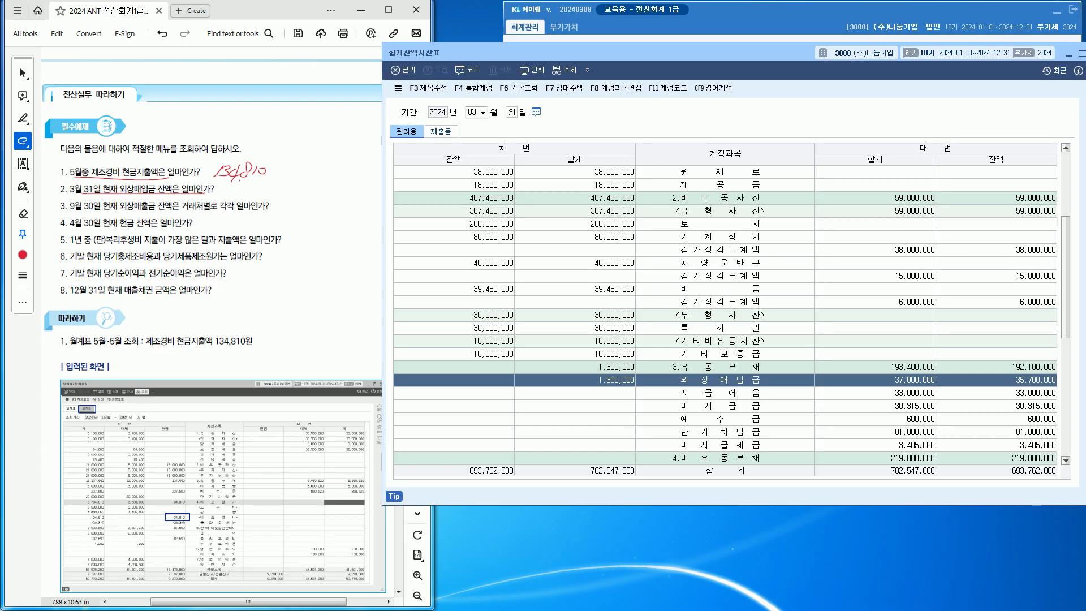
left_click(248, 186)
left_click_drag(249, 186, 254, 196)
mouse_move(258, 184)
left_mouse_down()
mouse_move(277, 197)
mouse_move(325, 194)
left_mouse_up()
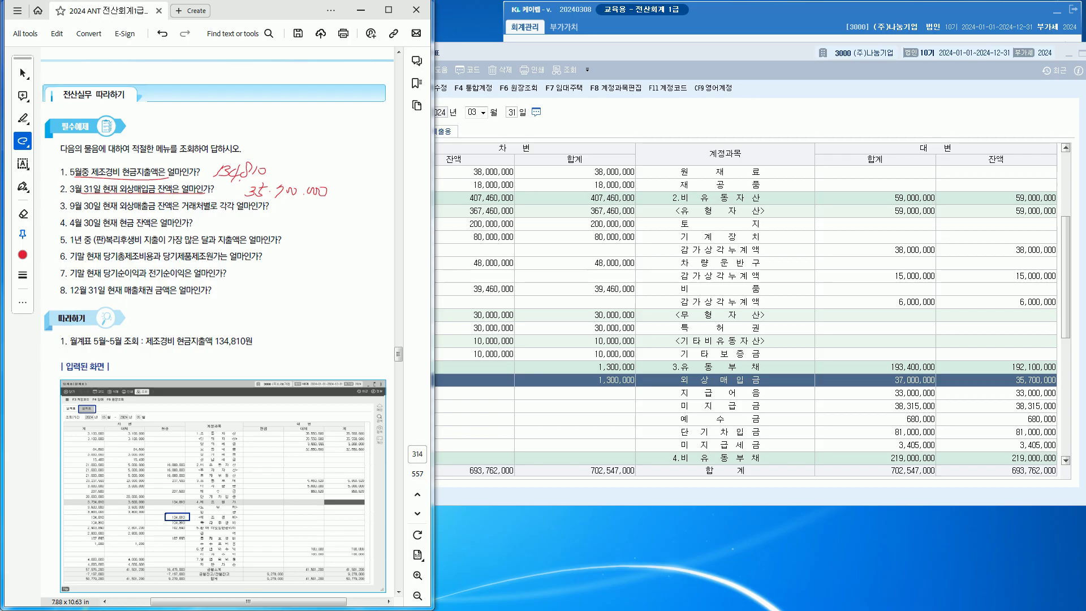
- Close the 합계잔액시산표 and open the 계정별원장, placing it so the PDF questions stay visible
key("alt+Tab")
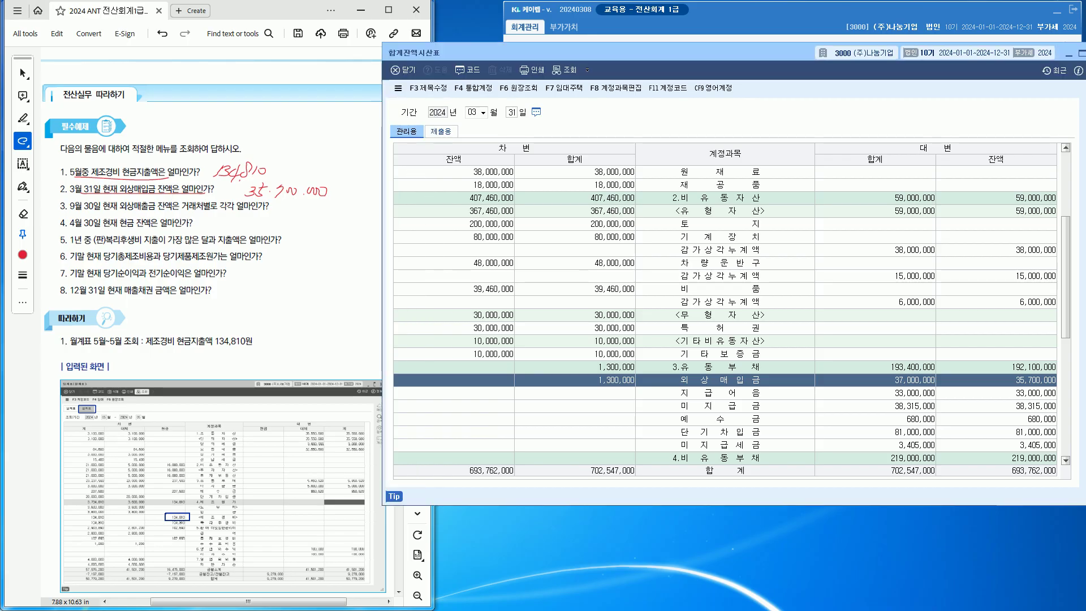
left_click_drag(707, 53, 615, 94)
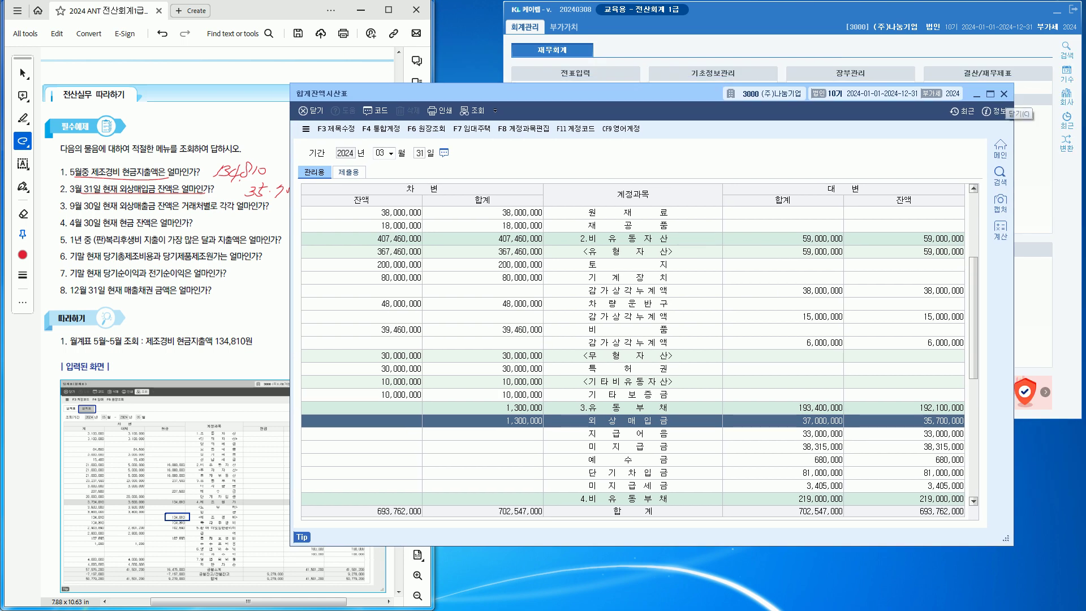
key("Escape")
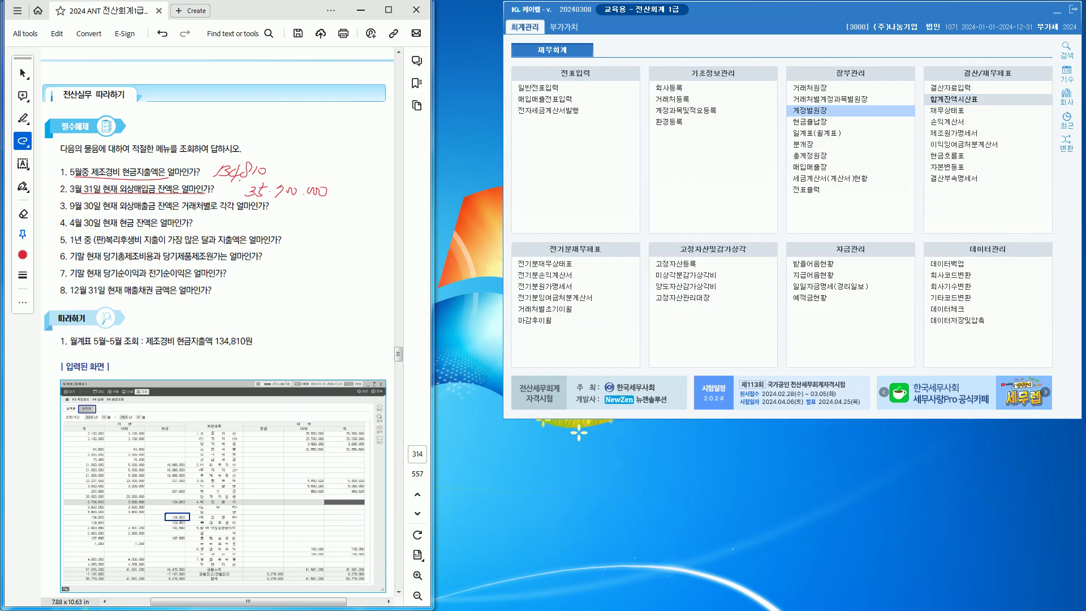
left_click(810, 110)
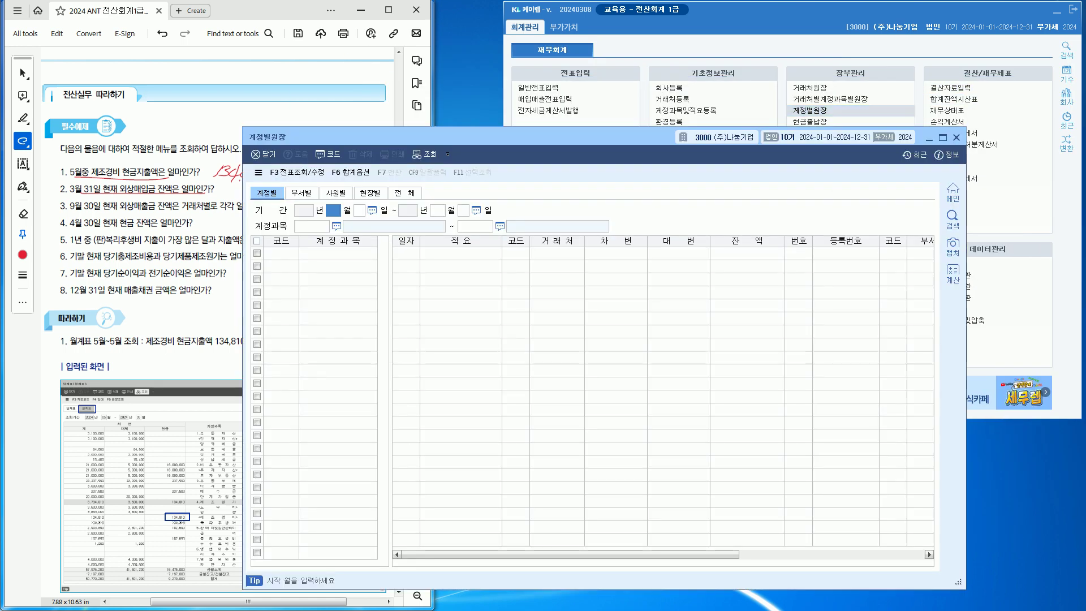
left_click_drag(294, 137, 414, 59)
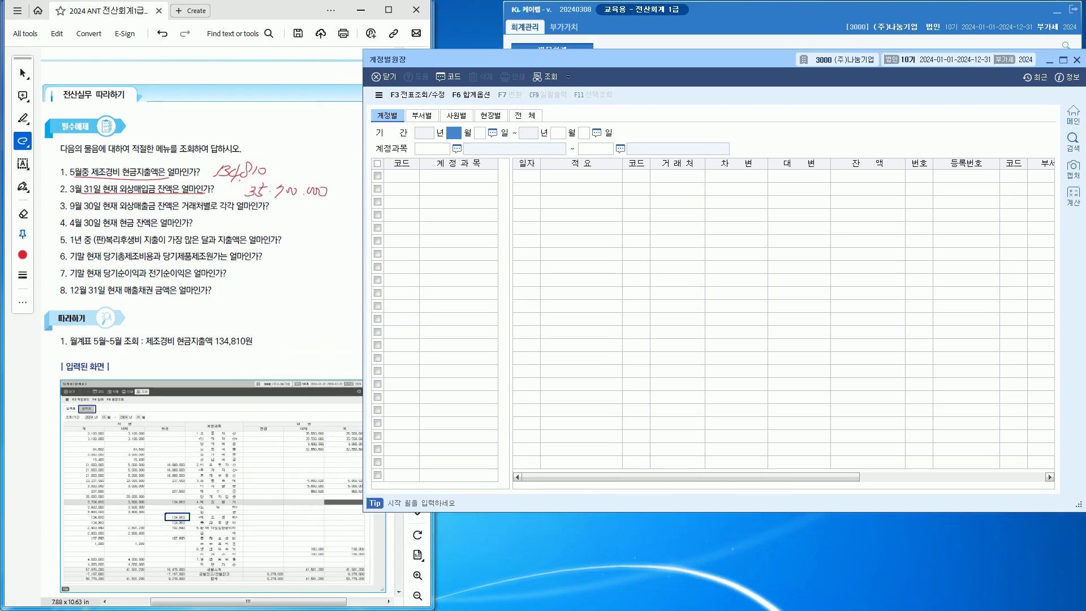
- Query the 계정별원장 for account 0251 외상매입금 with March 31, 2024 as both start and end date
type("3")
key("Return")
type("31")
key("Return")
type("3")
key("Return")
type("31")
key("Return")
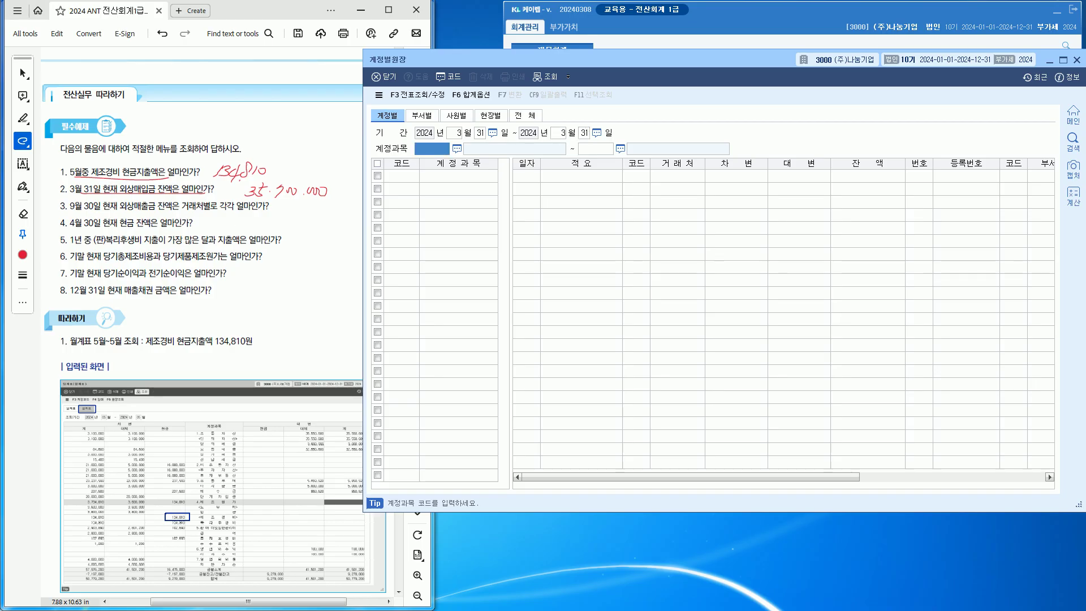
type("0251")
key("Return")
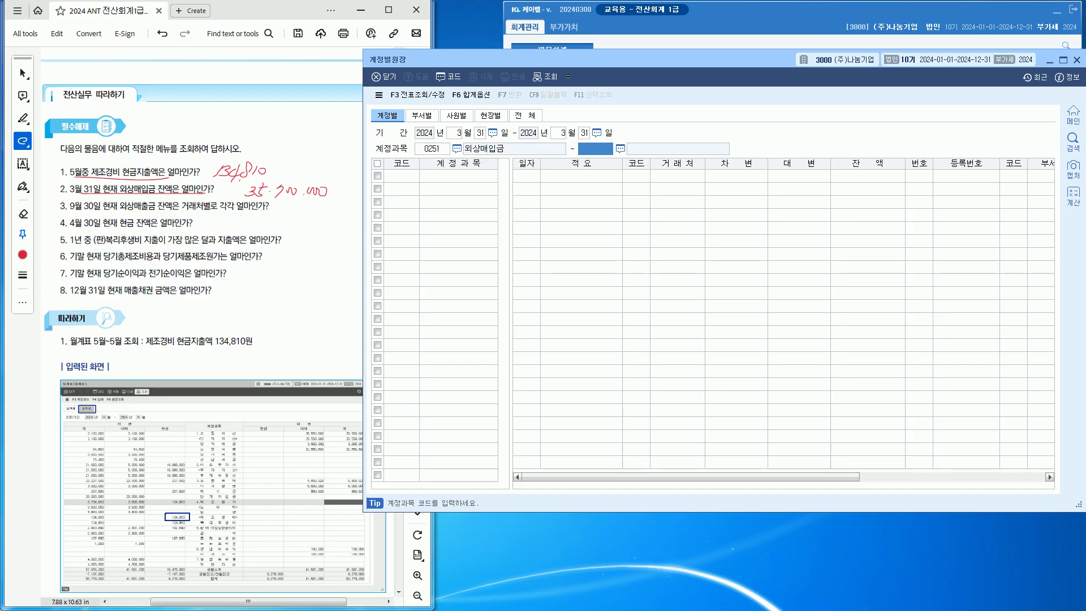
key("Return")
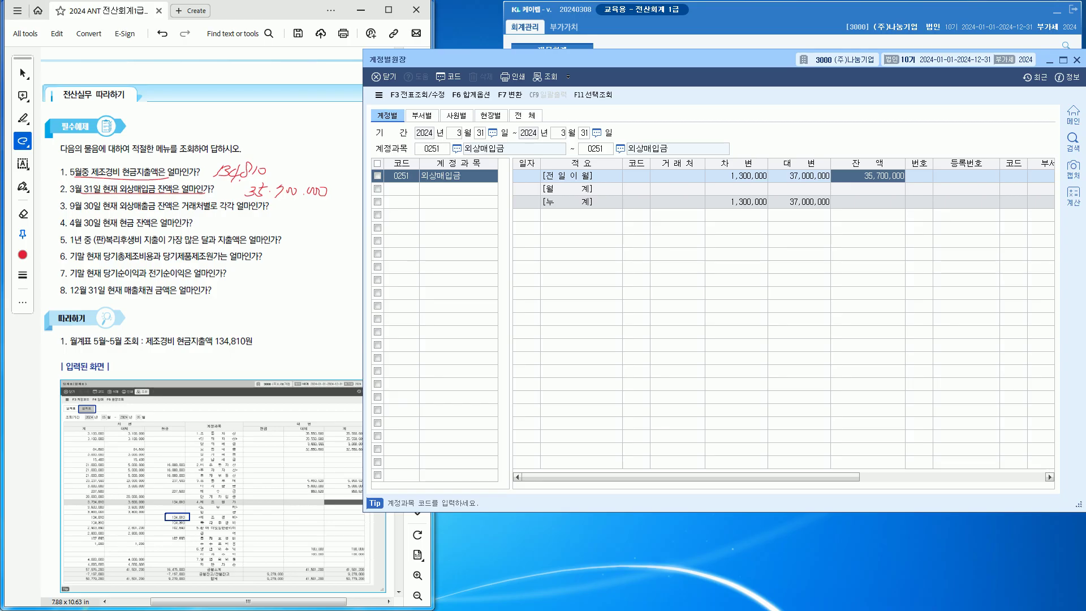
- Close the 계정별원장, then underline question 3's 외상매출금 잔액 wording and circle 거래처별로 in the PDF
left_click_drag(678, 60, 638, 92)
left_click(1036, 92)
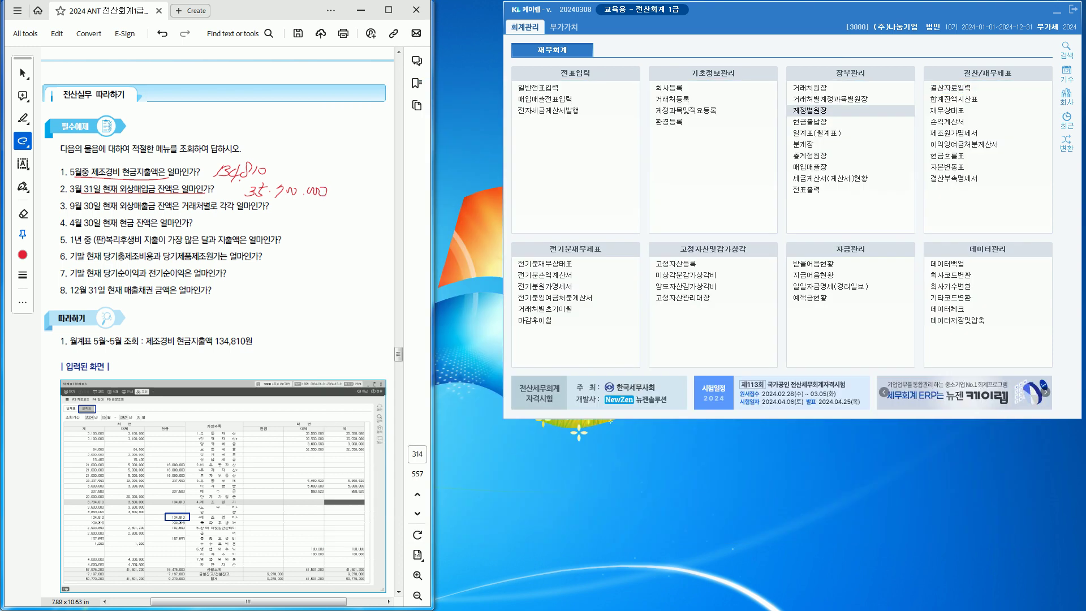
left_click_drag(141, 212, 244, 212)
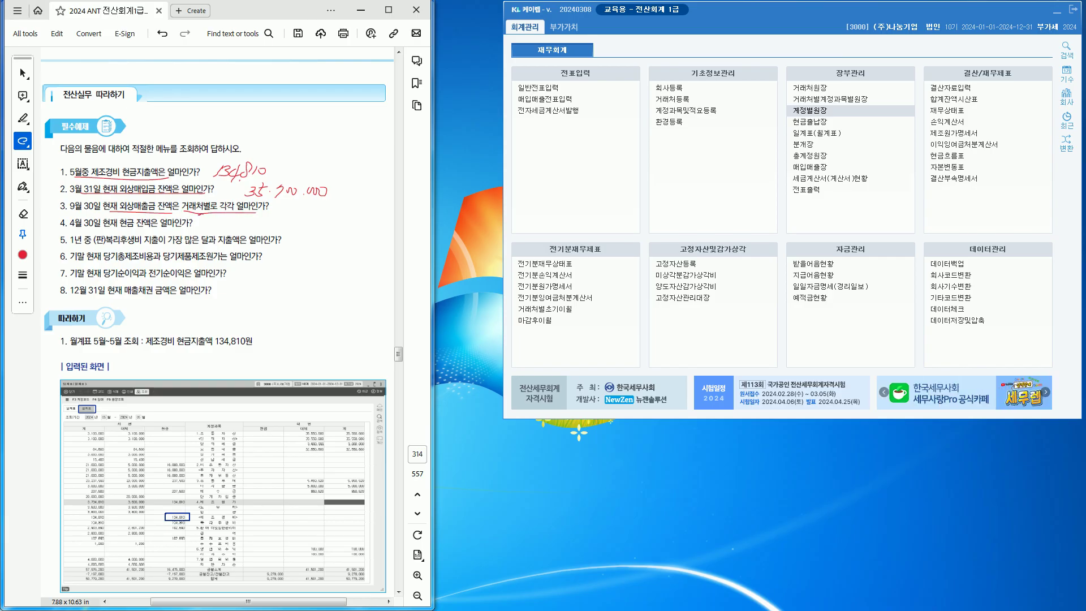
left_click_drag(217, 200, 195, 211)
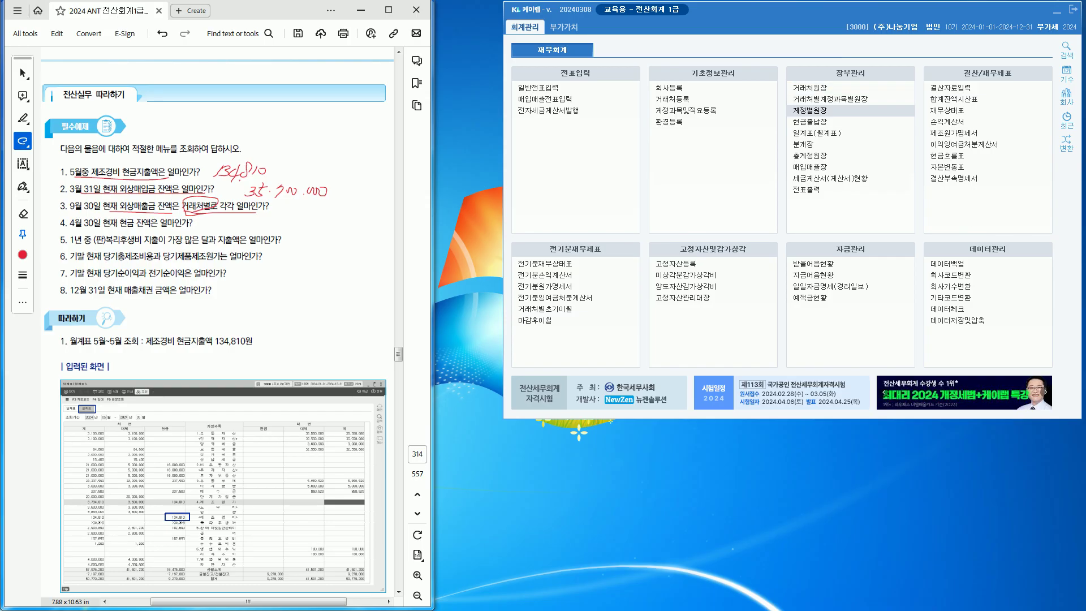
- Open the 거래처원장 beside the PDF and set its period from September 30, 2024 to September 30, 2024
left_click(810, 88)
left_click_drag(622, 109, 724, 51)
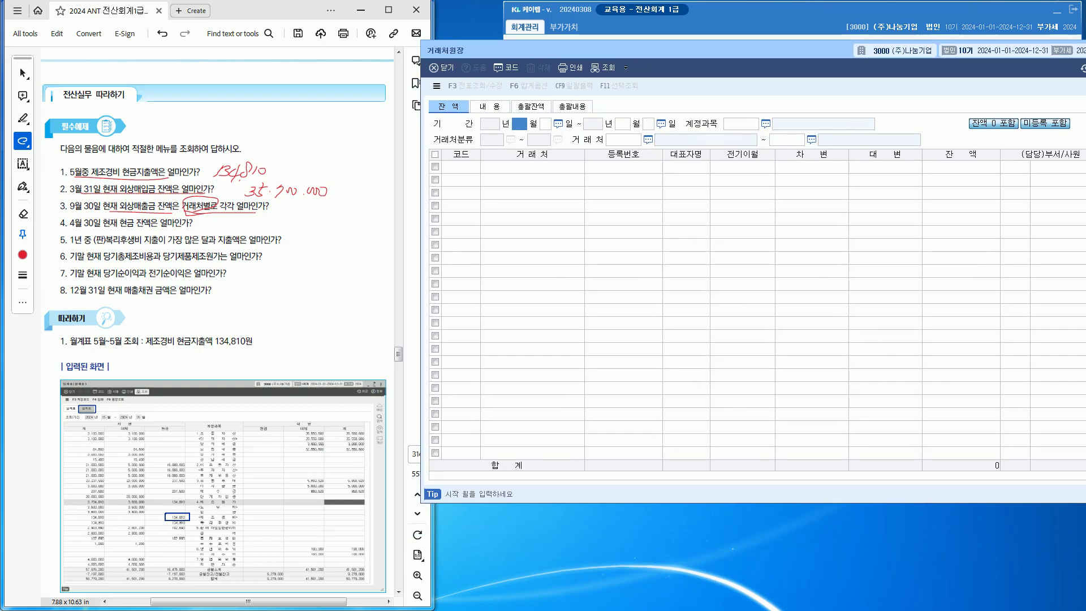
type("9")
key("Return")
type("30")
key("Return")
type("9")
key("Return")
type("30")
key("Return")
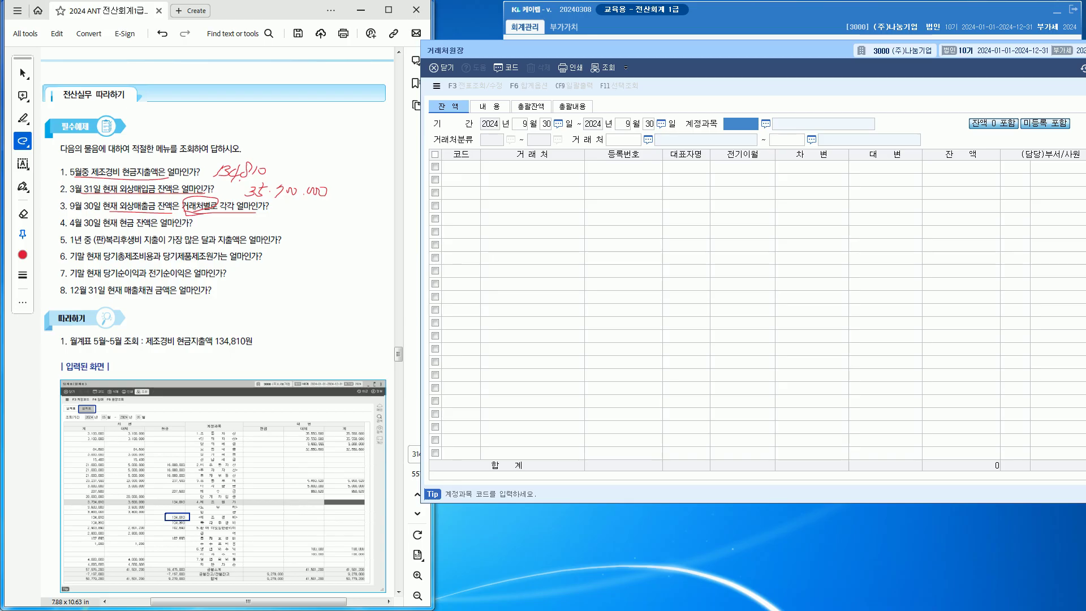
- Query the 거래처원장 balances of account 0108 외상매출금 for 거래처 00101 through 99602
key("F2")
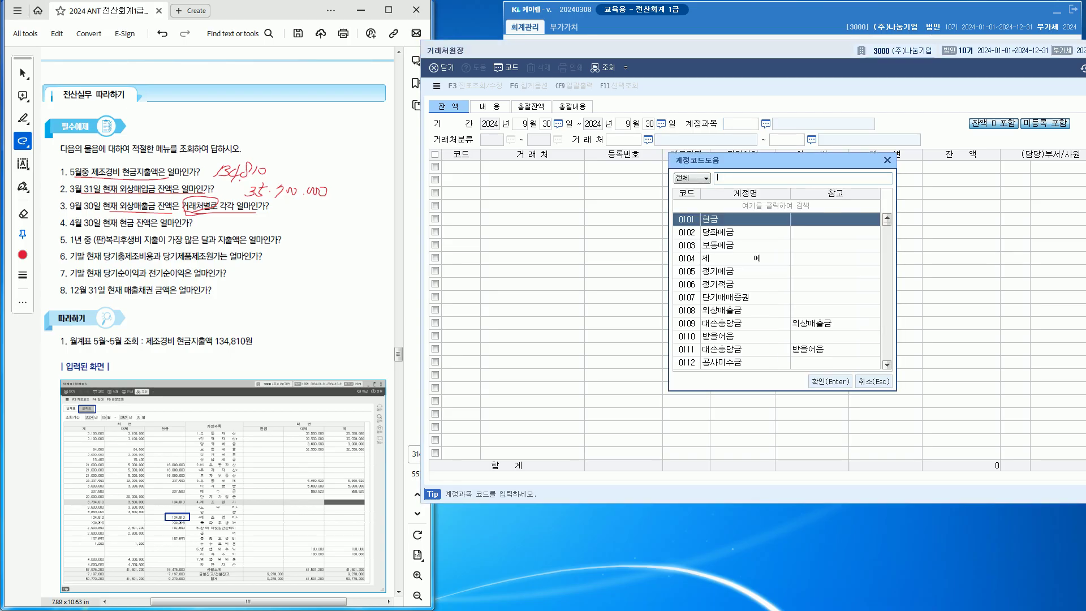
key("Escape")
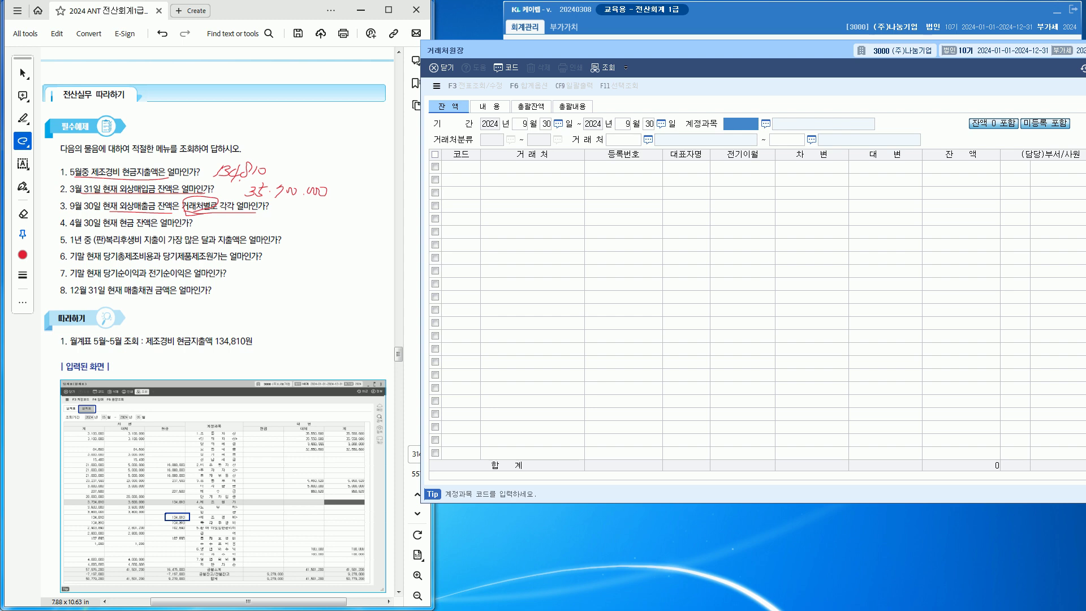
type("108")
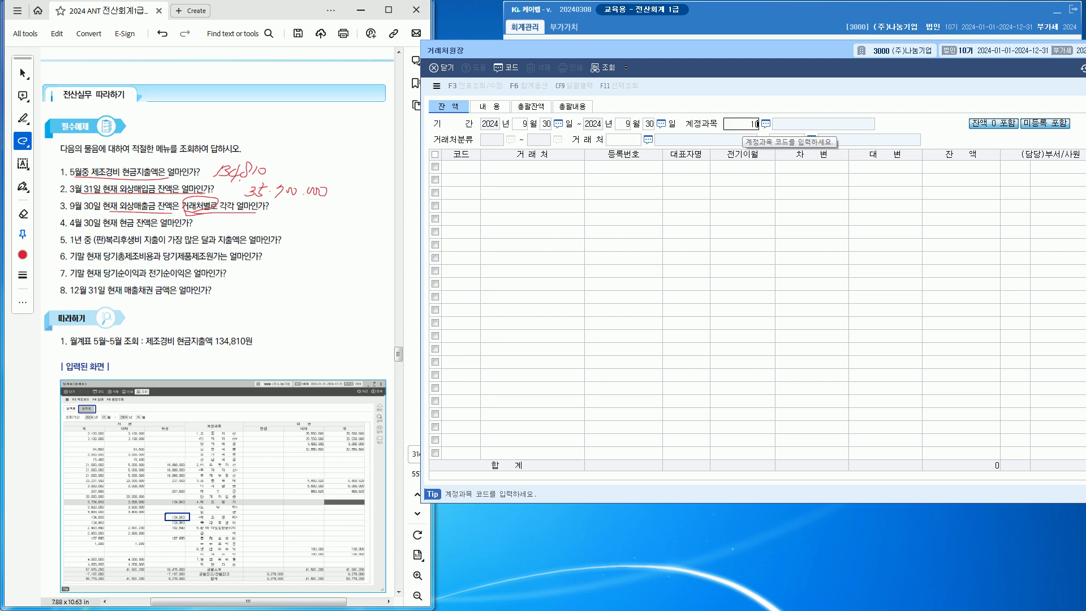
key("Return")
key("Return")
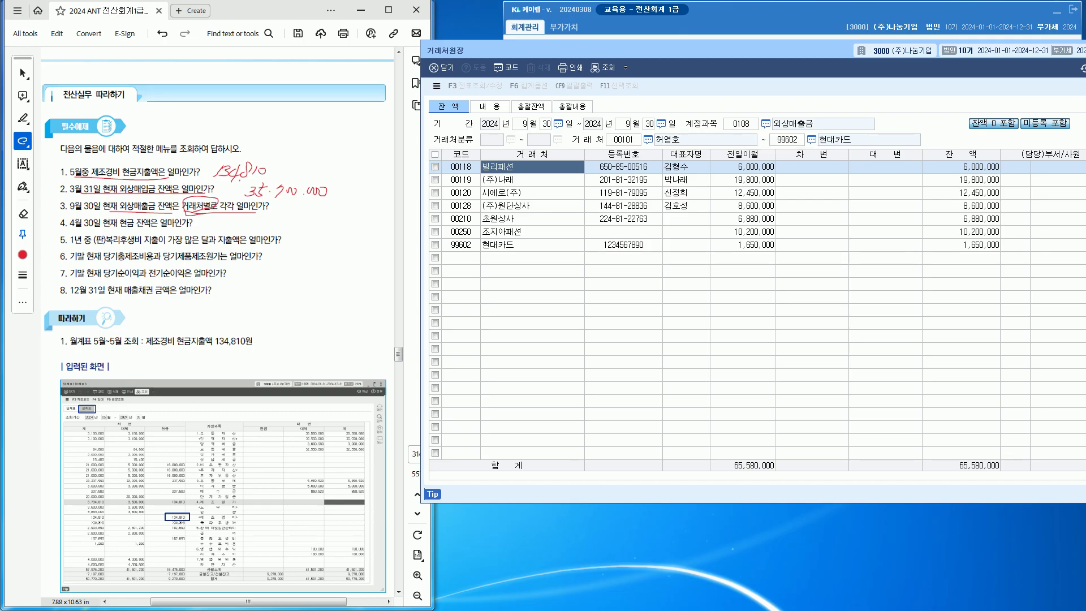
- Select 빌리패션's balance, draw an arrow from question 3 to the space above, and handwrite 빌리패션 6,000 there
key("Down")
key("Down")
key("Down")
key("Down")
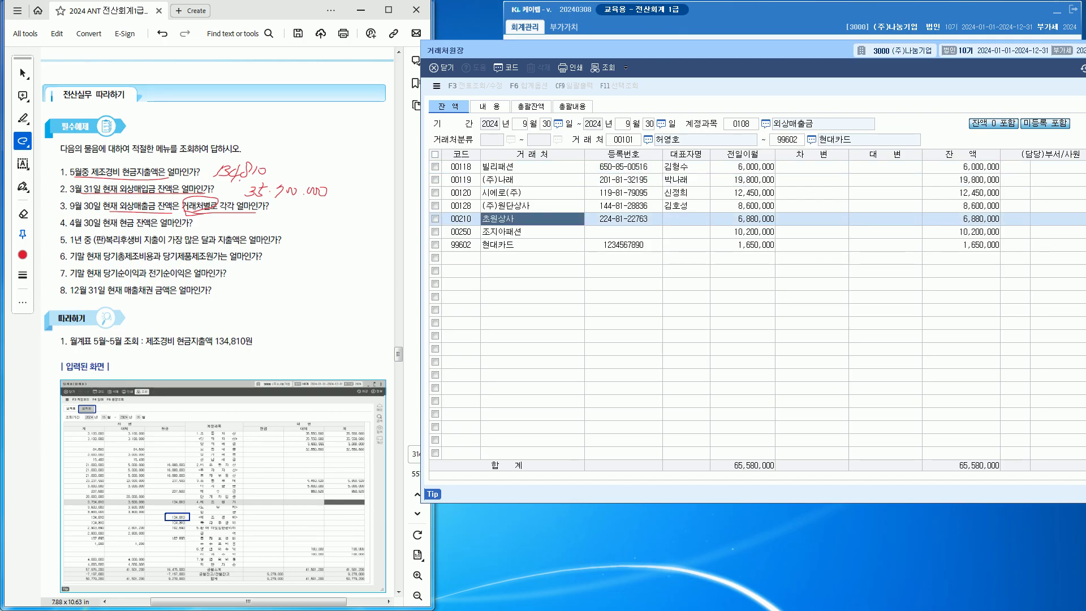
left_click(961, 167)
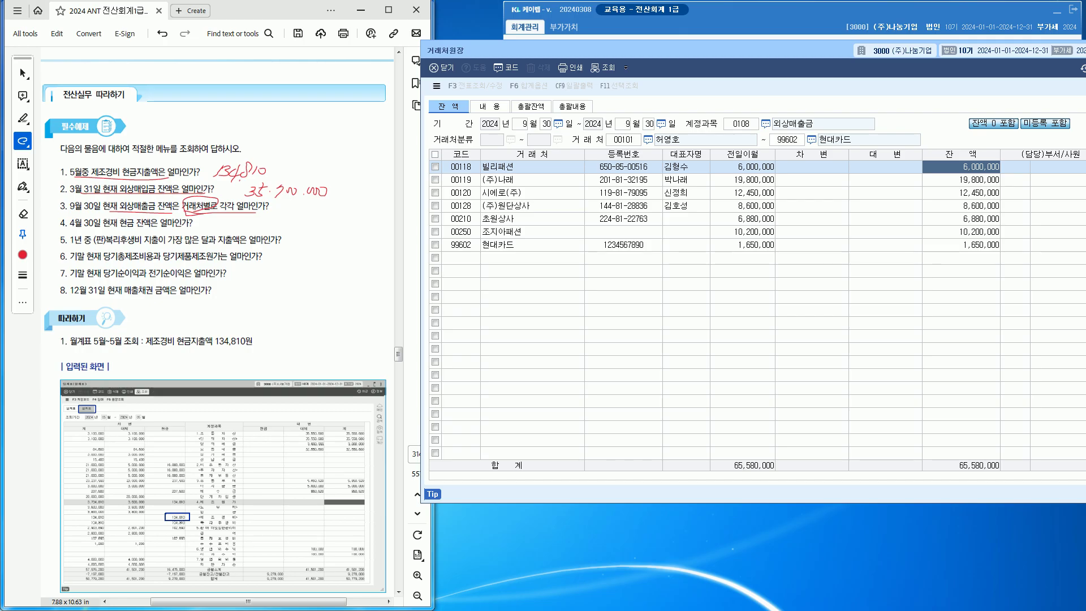
mouse_move(152, 197)
left_mouse_down()
mouse_move(138, 150)
mouse_move(183, 105)
mouse_move(176, 111)
left_mouse_up()
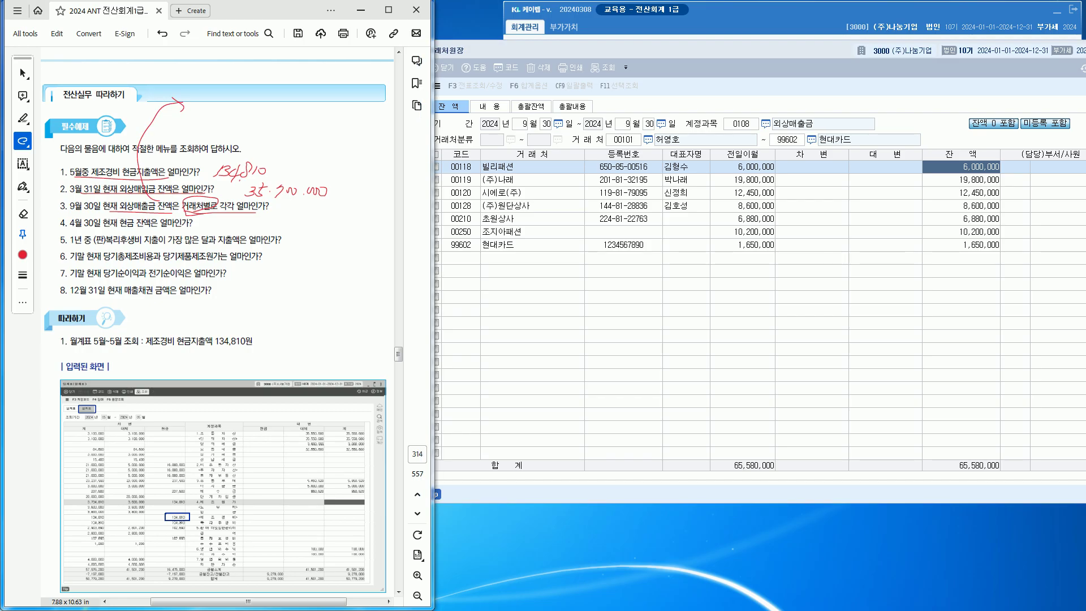
left_click_drag(215, 78, 219, 93)
left_click_drag(225, 81, 228, 97)
mouse_move(225, 88)
left_mouse_down()
mouse_move(239, 85)
mouse_move(242, 100)
mouse_move(249, 87)
mouse_move(324, 69)
left_mouse_up()
left_click_drag(310, 84, 310, 89)
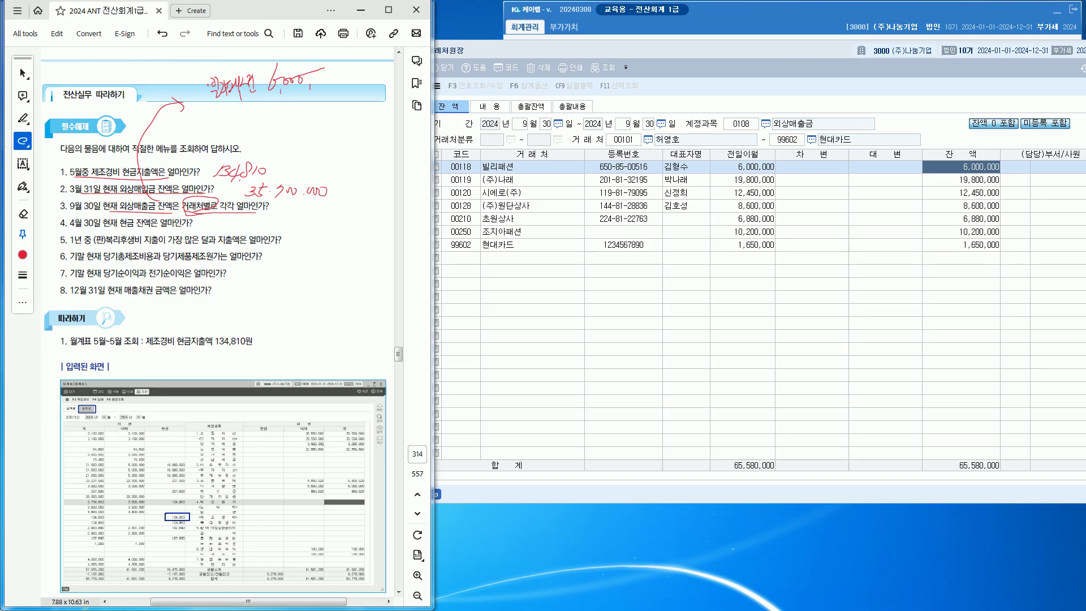
- Handwrite (주)나래 19,800 beneath the 빌리패션 note in the PDF, taking the amount from its ledger balance
left_click_drag(228, 94, 234, 110)
left_click_drag(236, 104, 243, 107)
mouse_move(244, 96)
left_mouse_down()
mouse_move(254, 113)
mouse_move(205, 123)
mouse_move(221, 123)
left_mouse_up()
left_click(961, 179)
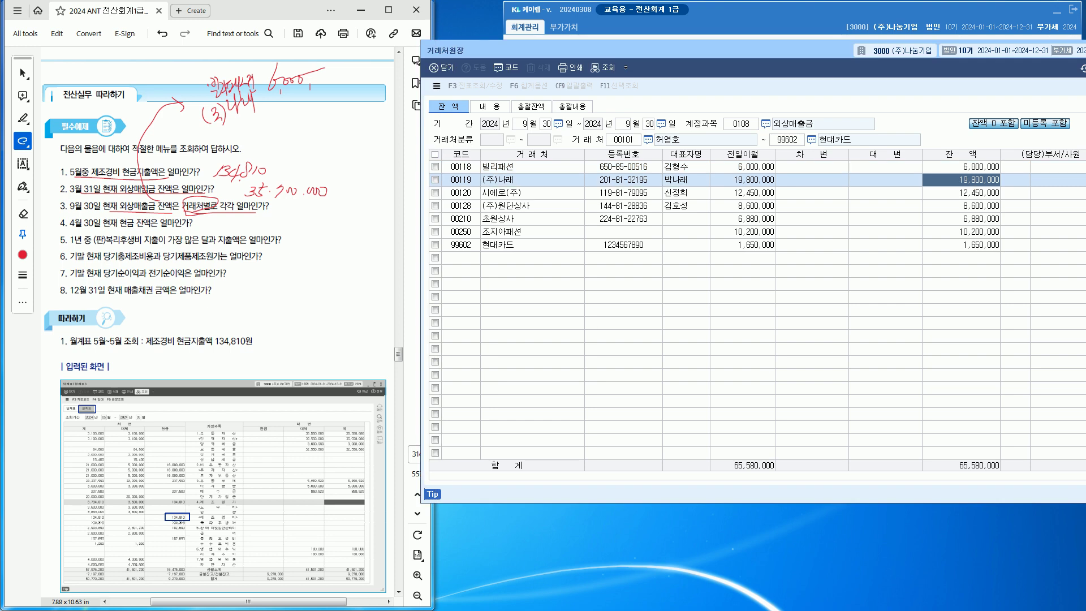
left_click(281, 96)
left_click_drag(281, 98, 280, 109)
mouse_move(291, 94)
left_mouse_down()
mouse_move(290, 113)
mouse_move(305, 94)
left_mouse_up()
left_click_drag(308, 96, 331, 90)
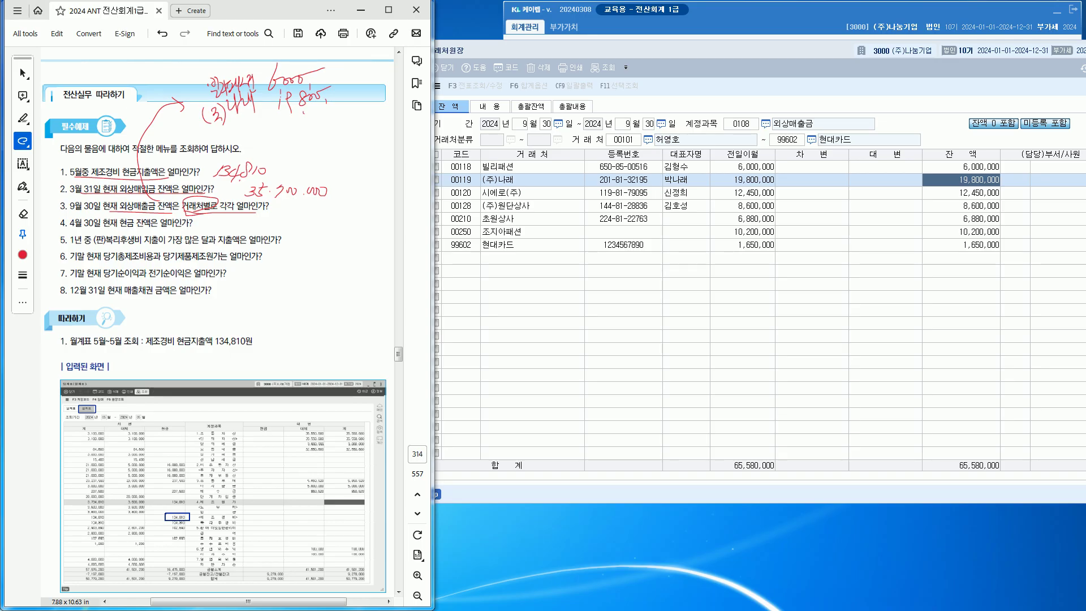
- Go through the ledger rows down to 초원상사 and add continuation dots below the handwritten (주)나래 note
key("alt+Tab")
key("Down")
key("Down")
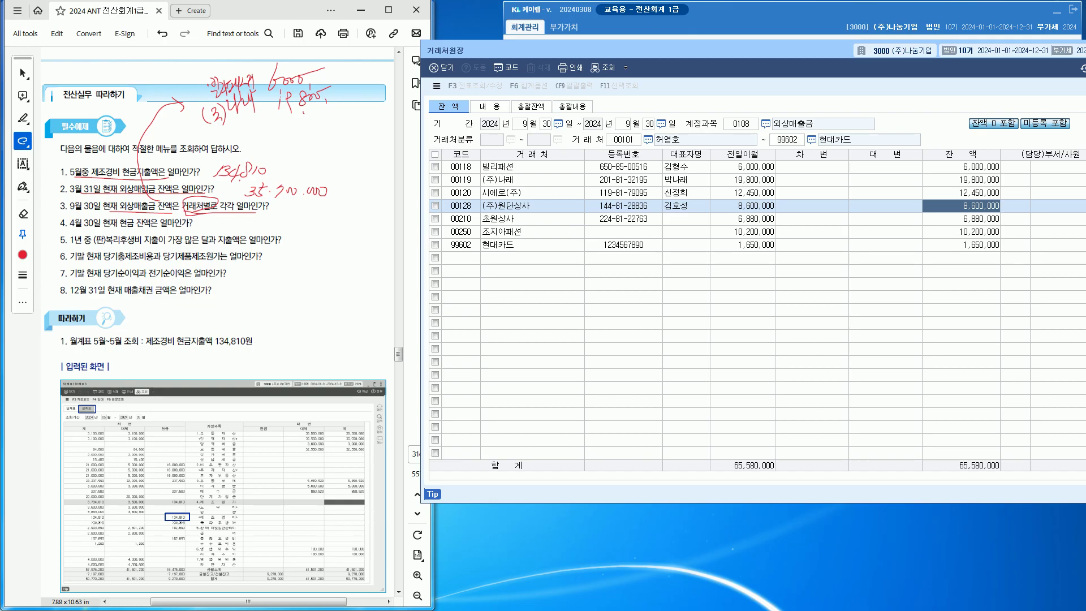
key("Down")
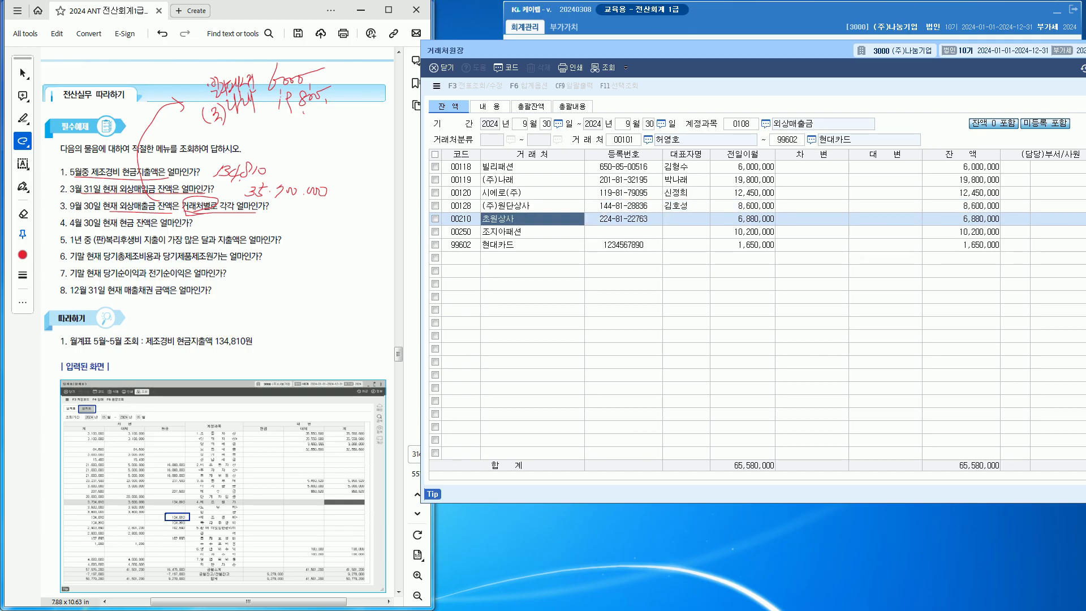
key("alt+Tab")
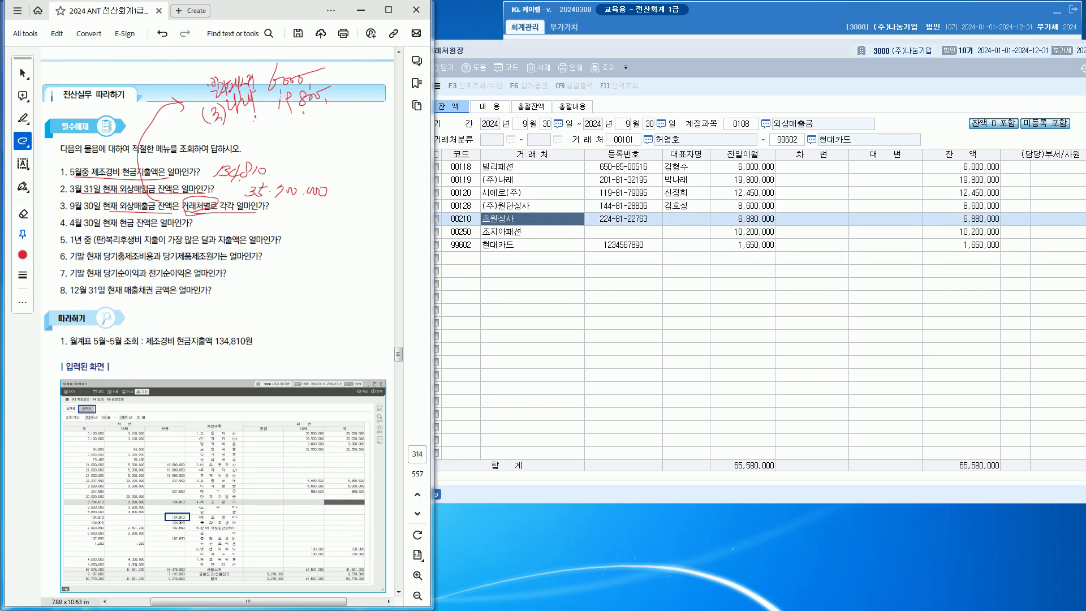
left_click(259, 130)
left_click(262, 135)
- Examine the balances of 초원상사, 조지아패션, 현대카드 and (주)나래, and move the 거래처원장 window higher on the screen
left_click(961, 219)
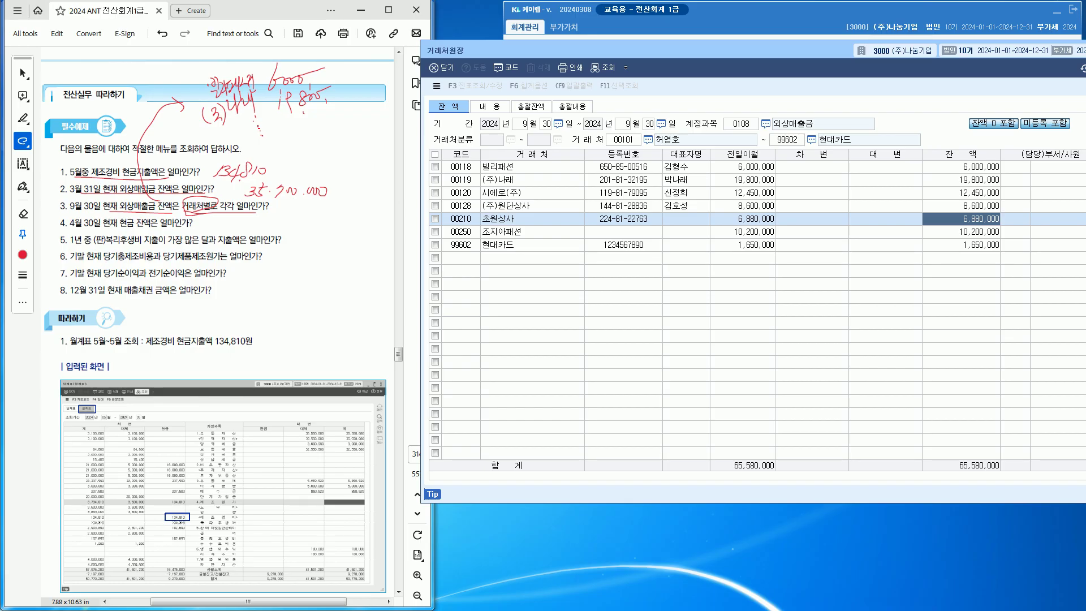
key("Down")
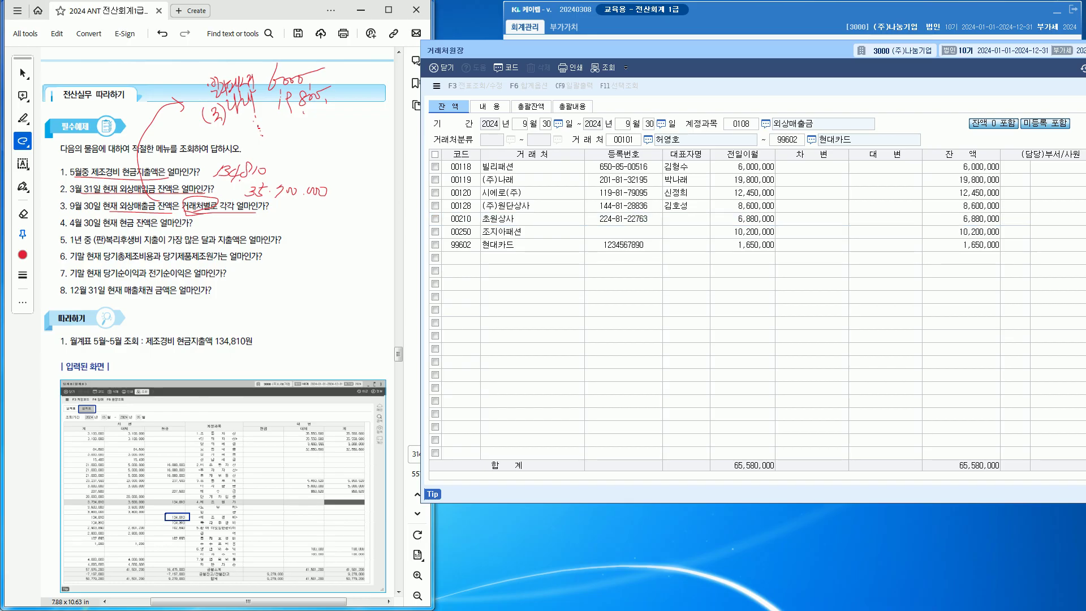
key("Down")
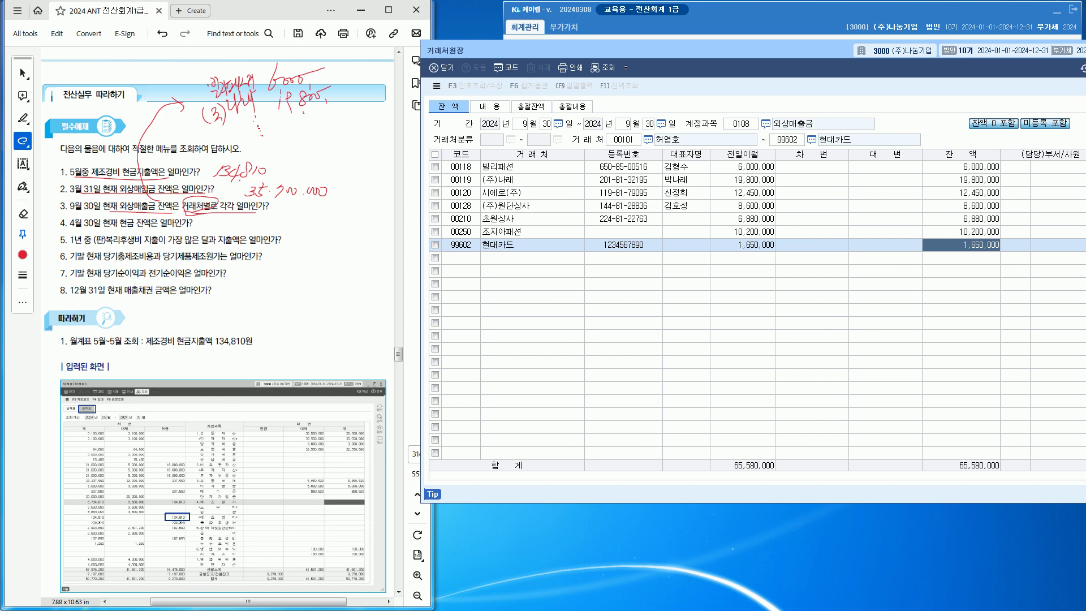
left_click(961, 180)
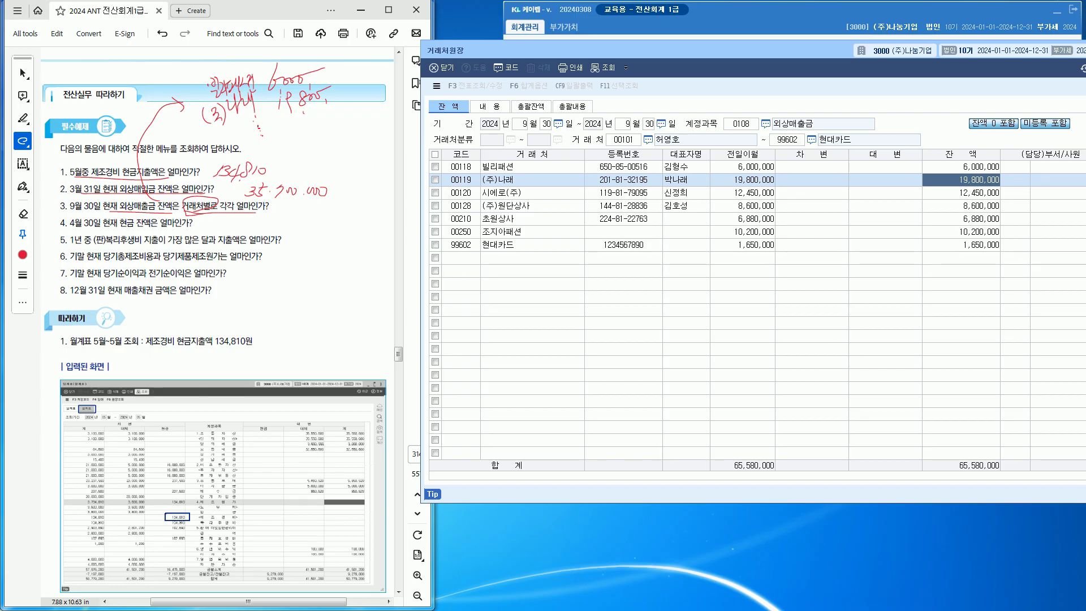
left_click_drag(667, 50, 658, 153)
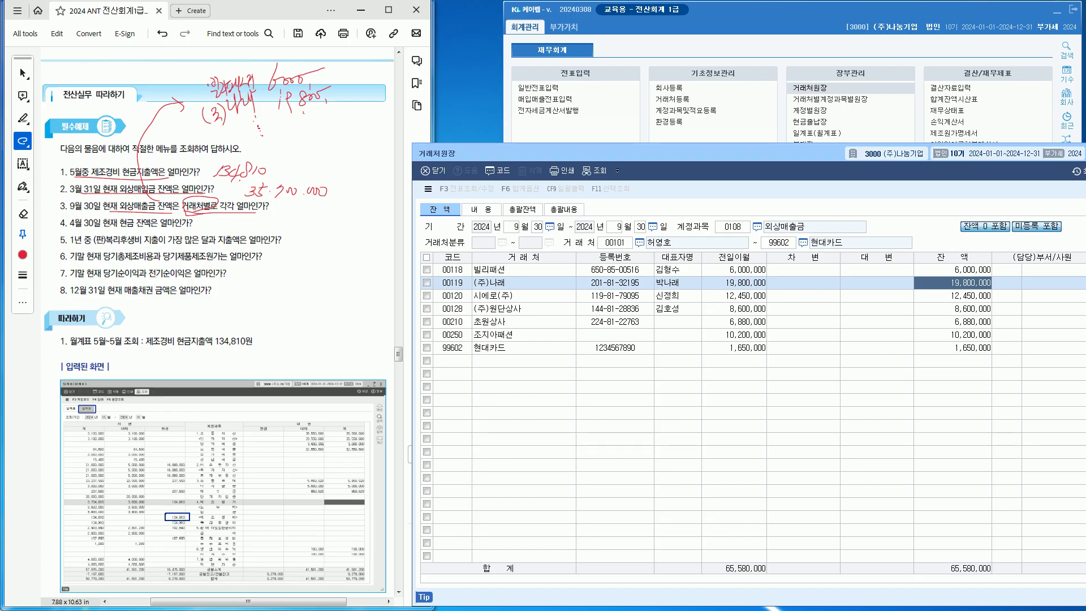
left_click_drag(650, 153, 660, 10)
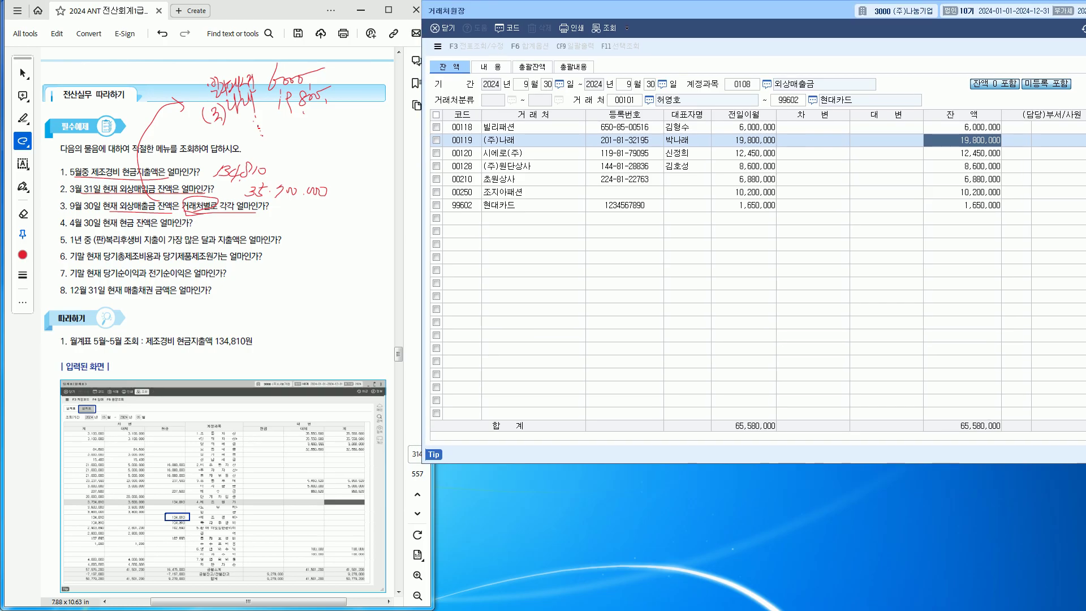
- Underline 4월 30일 현재 현금 잔액 in question 4 of the PDF and close the 거래처원장
left_click_drag(73, 230, 169, 231)
left_click_drag(650, 11, 600, 79)
left_click(1083, 80)
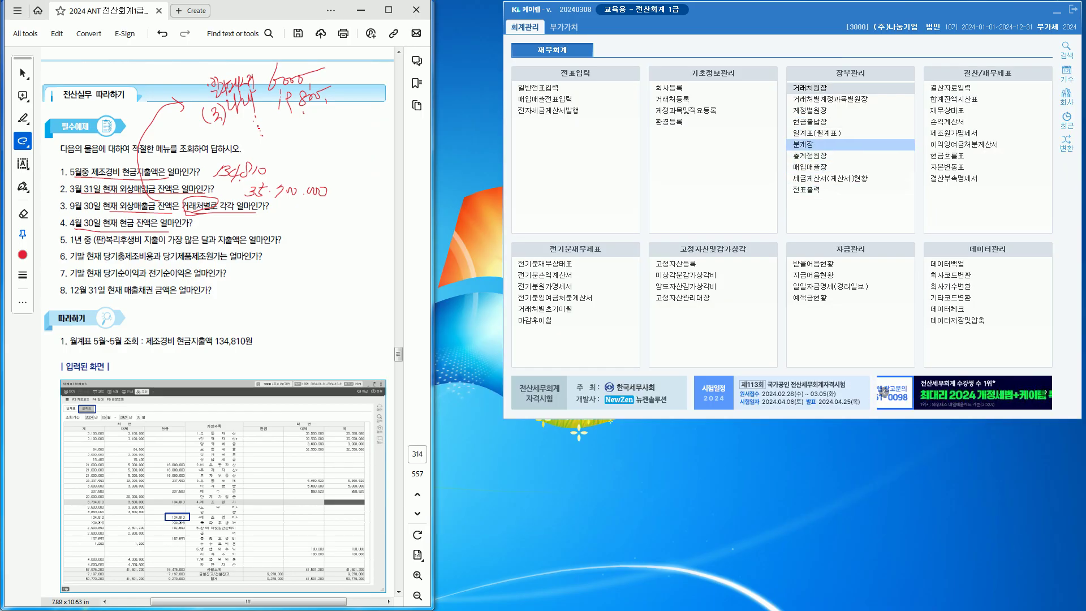
- Open the 현금출납장 and query it for the period from April 30 to April 30, 2024
left_click(810, 122)
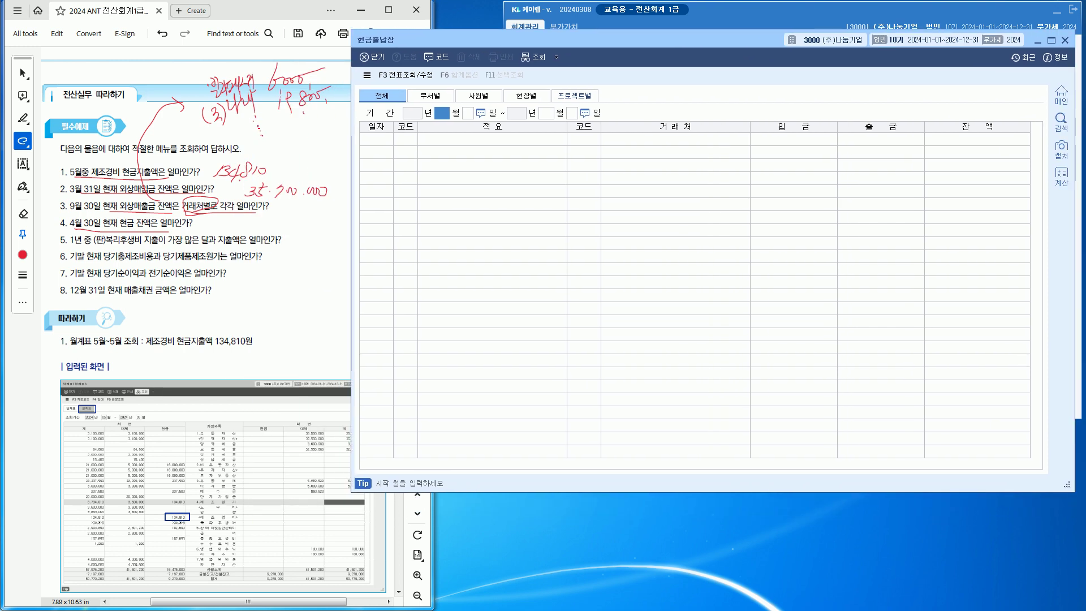
type("4")
key("Return")
type("30")
key("Return")
type("4")
key("Return")
type("30")
key("Return")
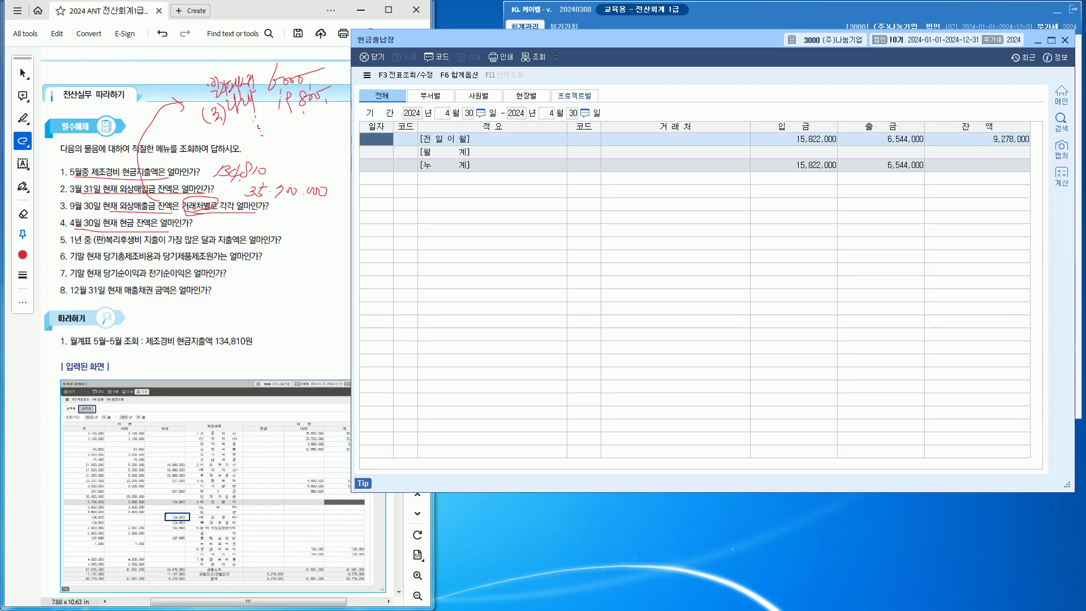
- Select the cash balance, handwrite 9,278,000 beside question 4 in the PDF, and close the 현금출납장
left_click(977, 139)
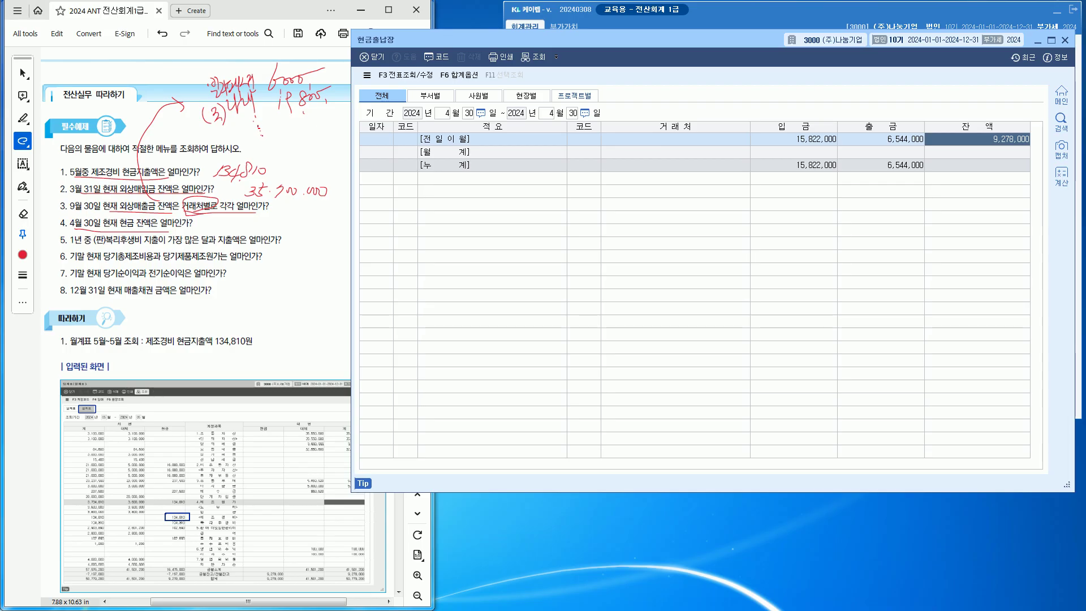
left_click(675, 152)
mouse_move(233, 216)
left_mouse_down()
mouse_move(235, 230)
mouse_move(255, 234)
mouse_move(289, 216)
left_mouse_up()
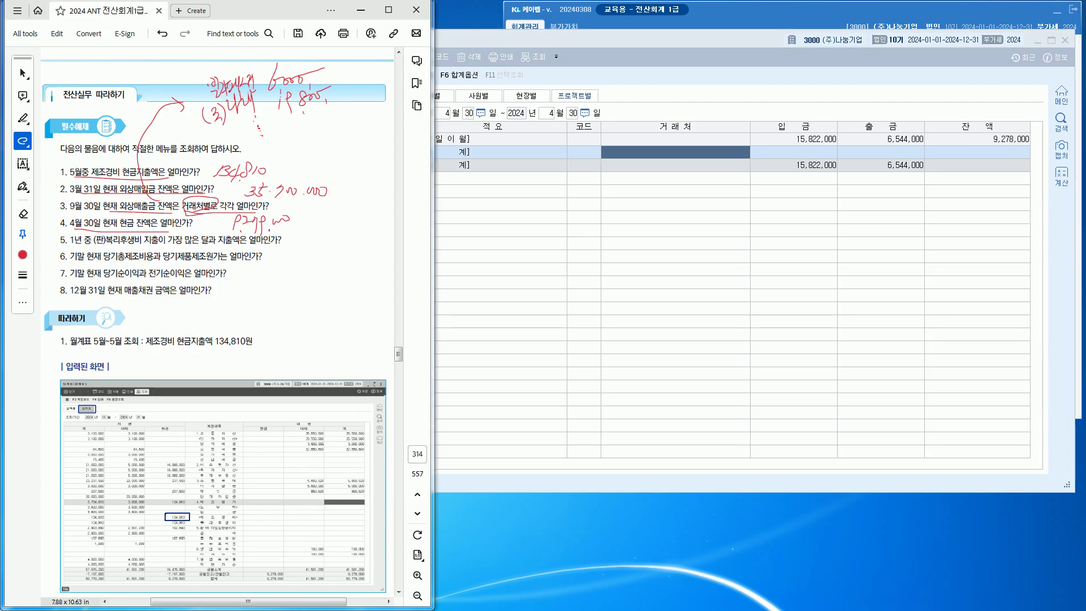
left_click_drag(600, 40, 496, 91)
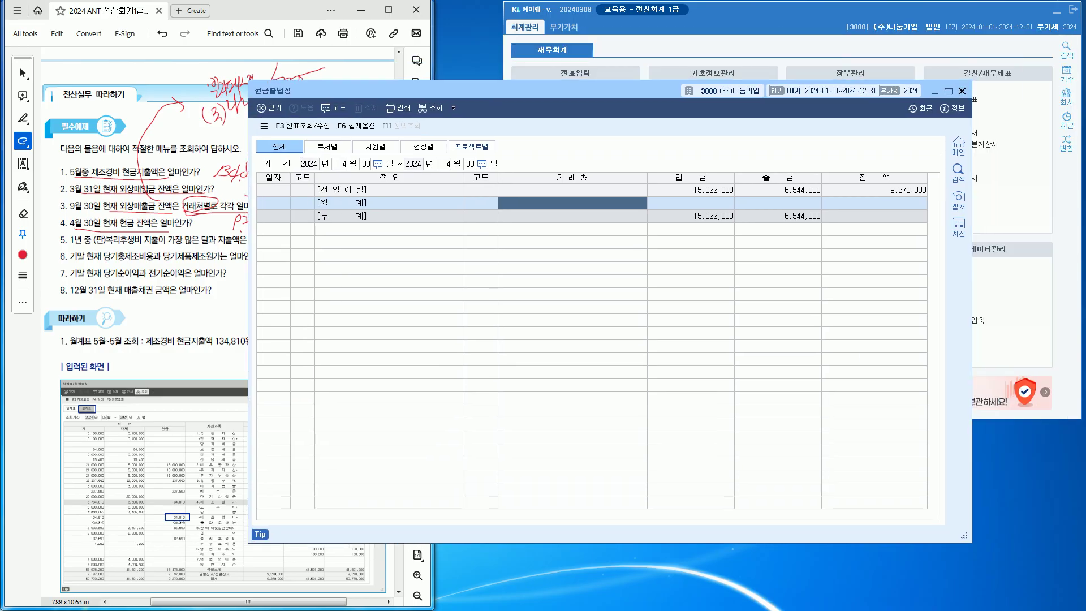
left_click(962, 91)
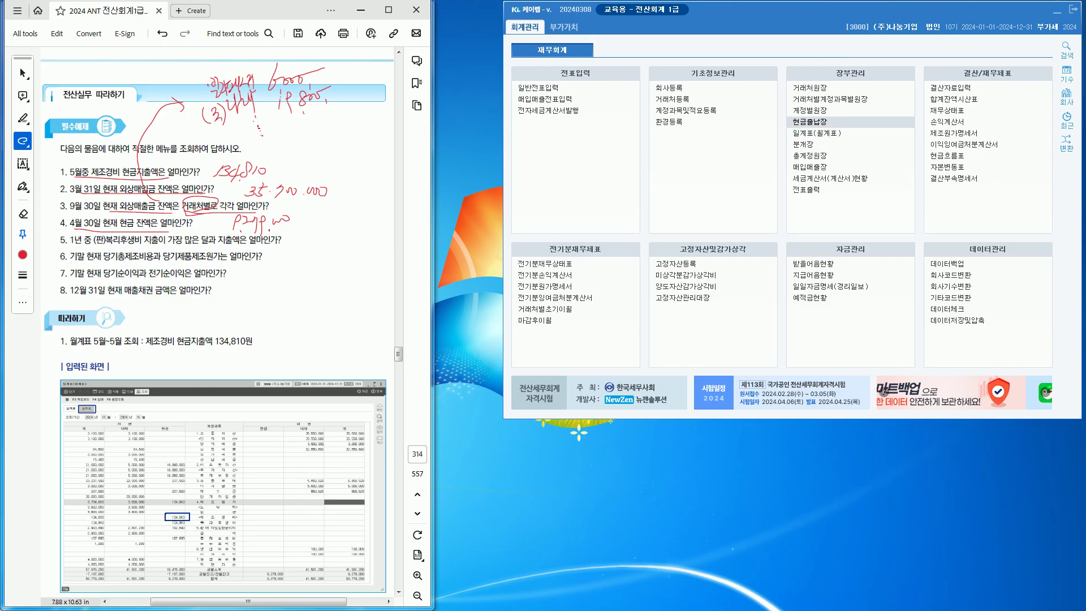
- Query the 월계표 for April to April 2024 and touch up the handwritten answer to question 4
left_click(815, 133)
left_click_drag(634, 94, 764, 55)
left_click(480, 111)
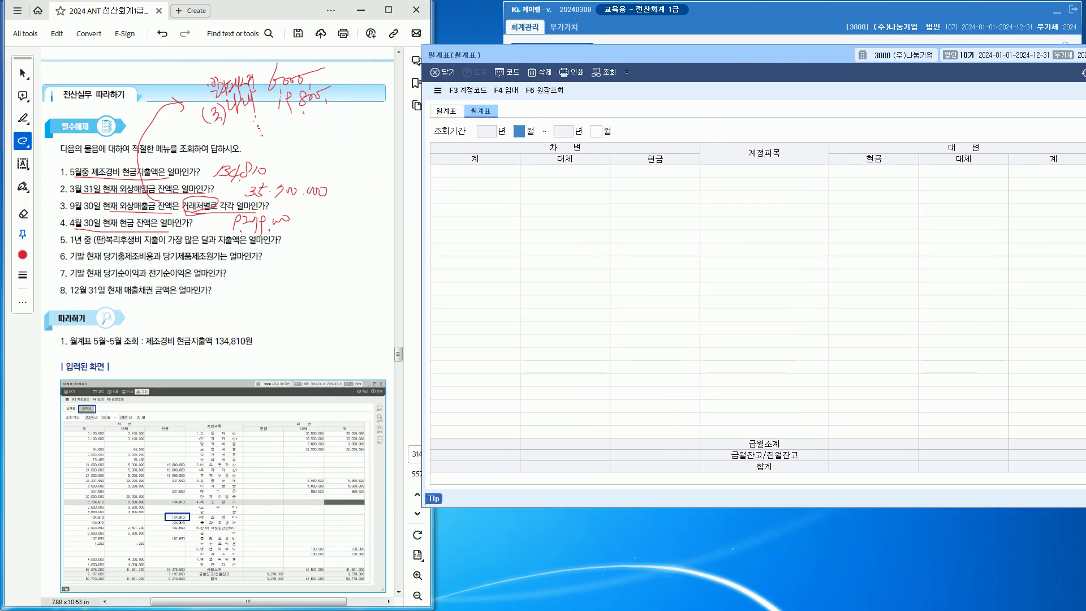
type("0404")
key("Return")
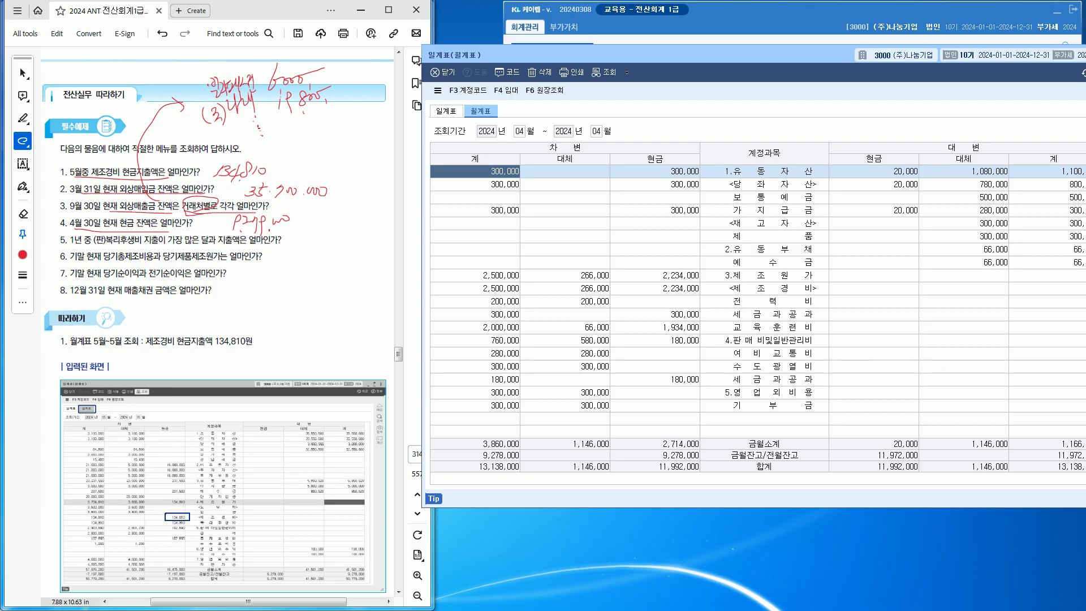
left_click_drag(256, 223, 261, 230)
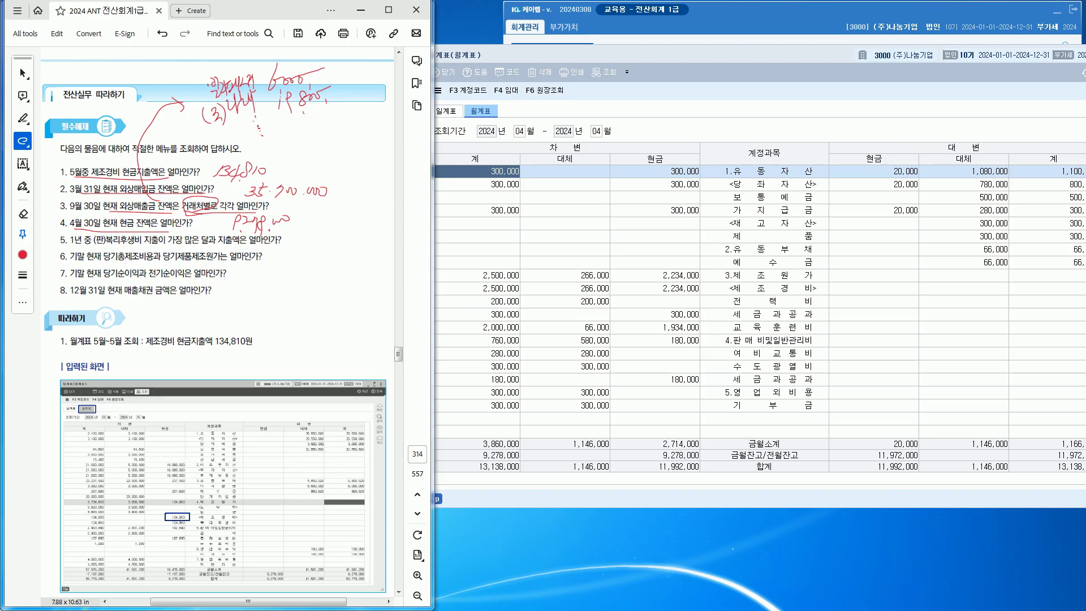
key("alt+Tab")
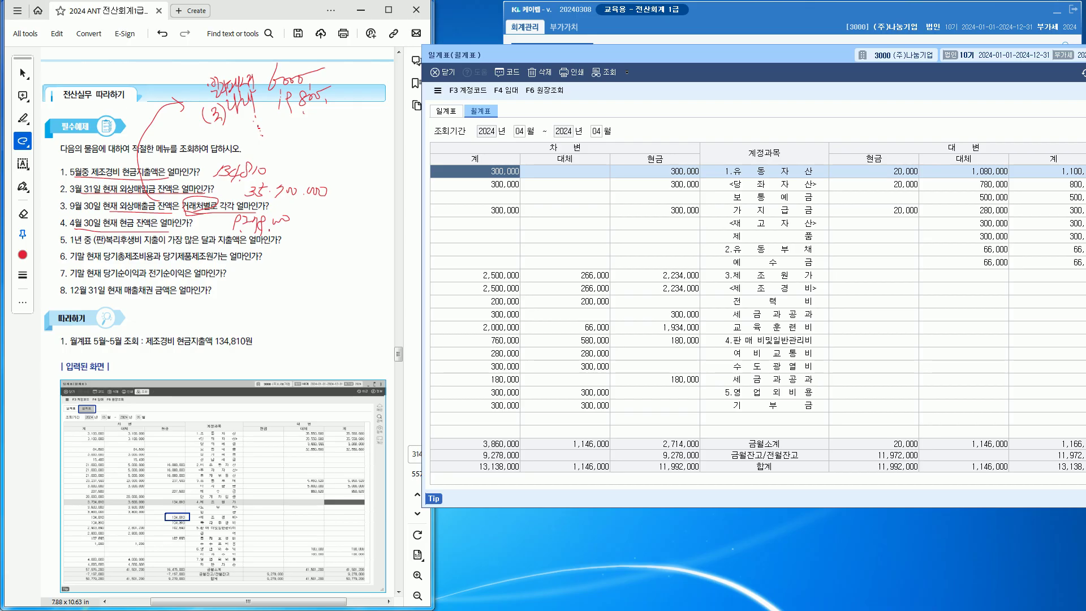
- Examine the cash and transfer amounts of 교육훈련비 and the cash amount of 세금과공과, and close the 월계표
left_click(655, 340)
left_click(655, 327)
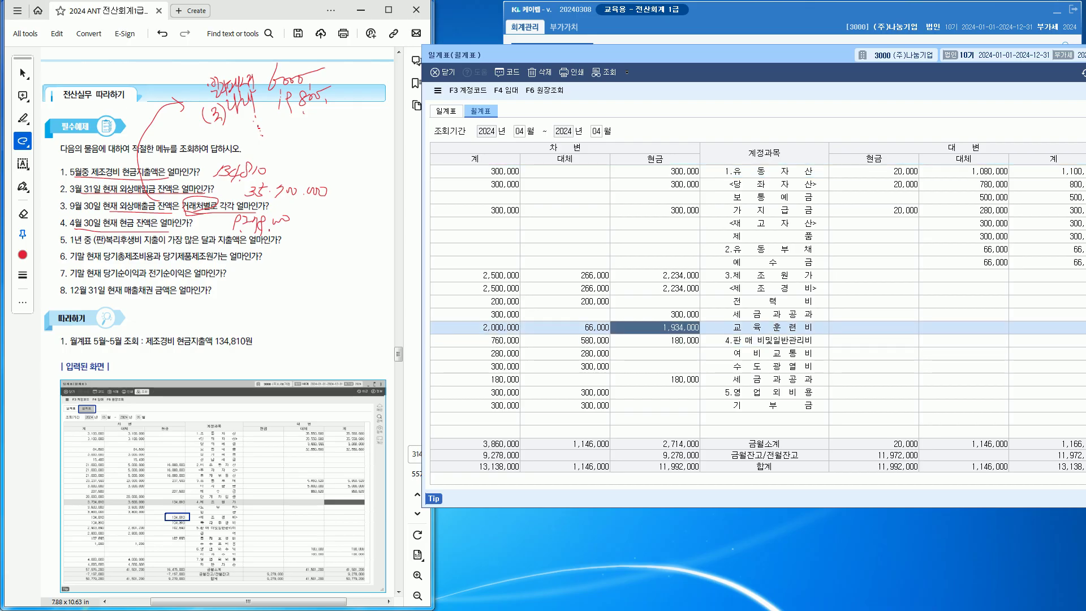
left_click(564, 326)
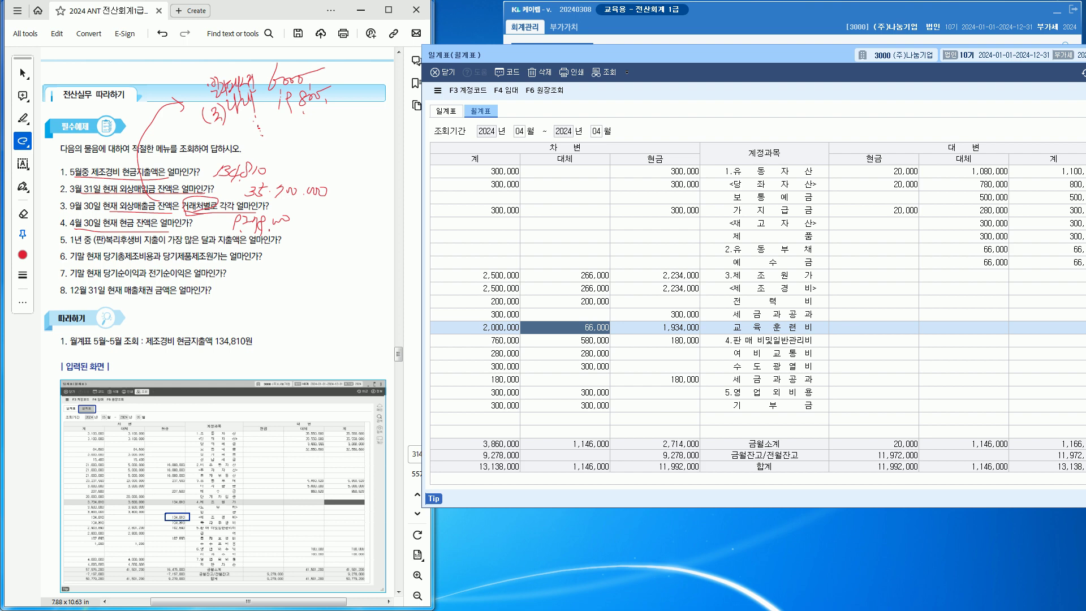
left_click(655, 327)
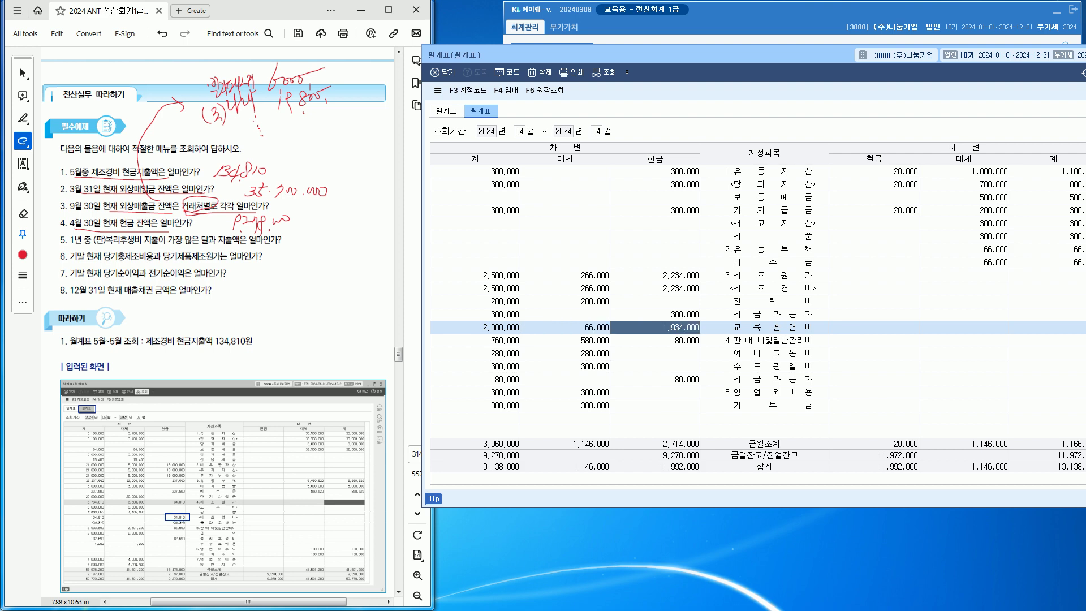
left_click(564, 327)
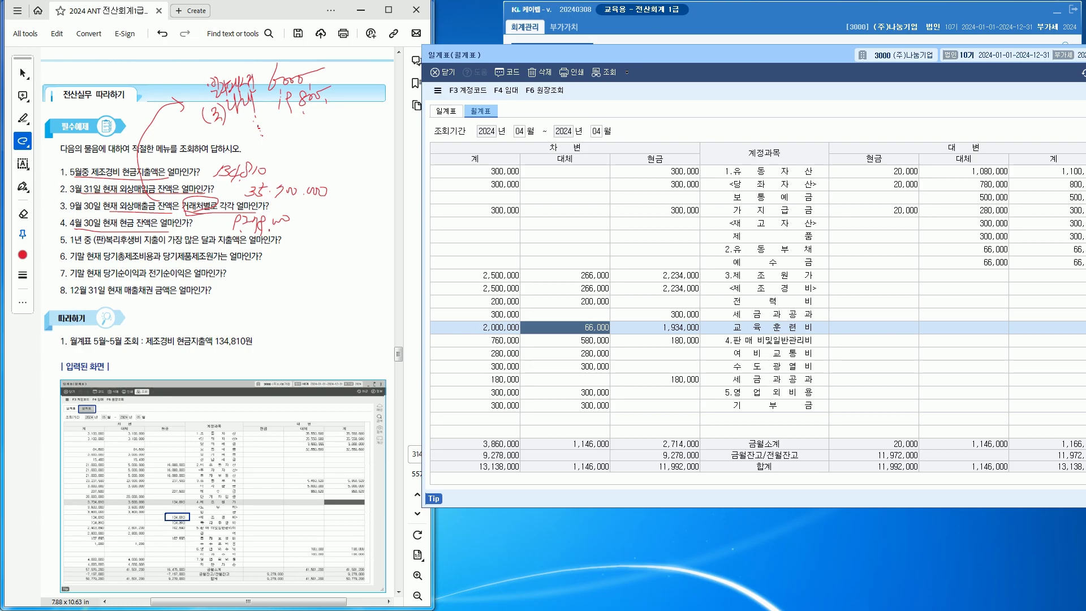
left_click(764, 315)
left_click(655, 315)
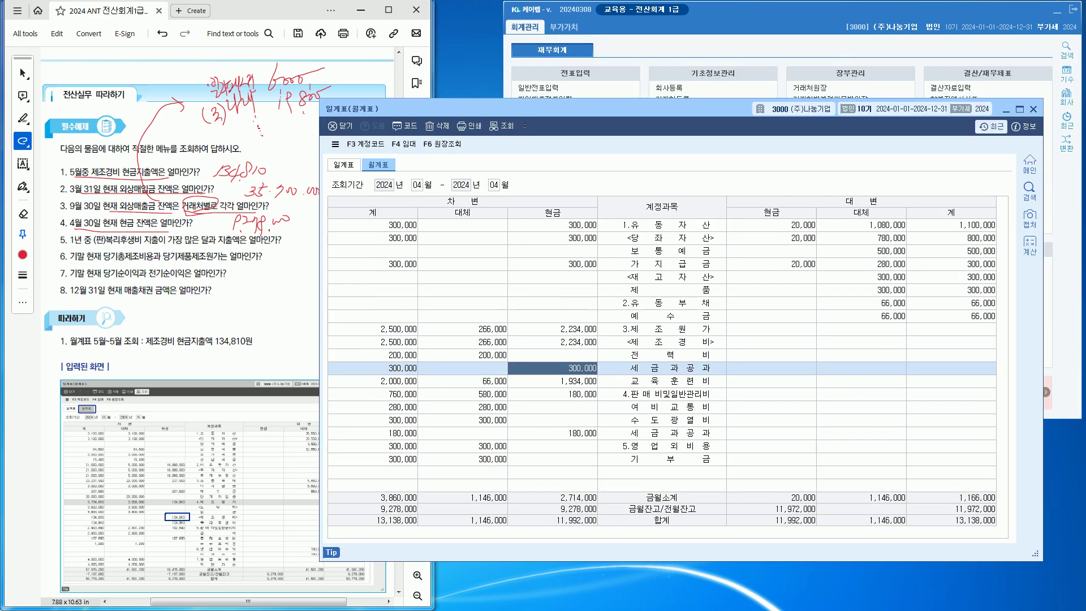
key("Escape")
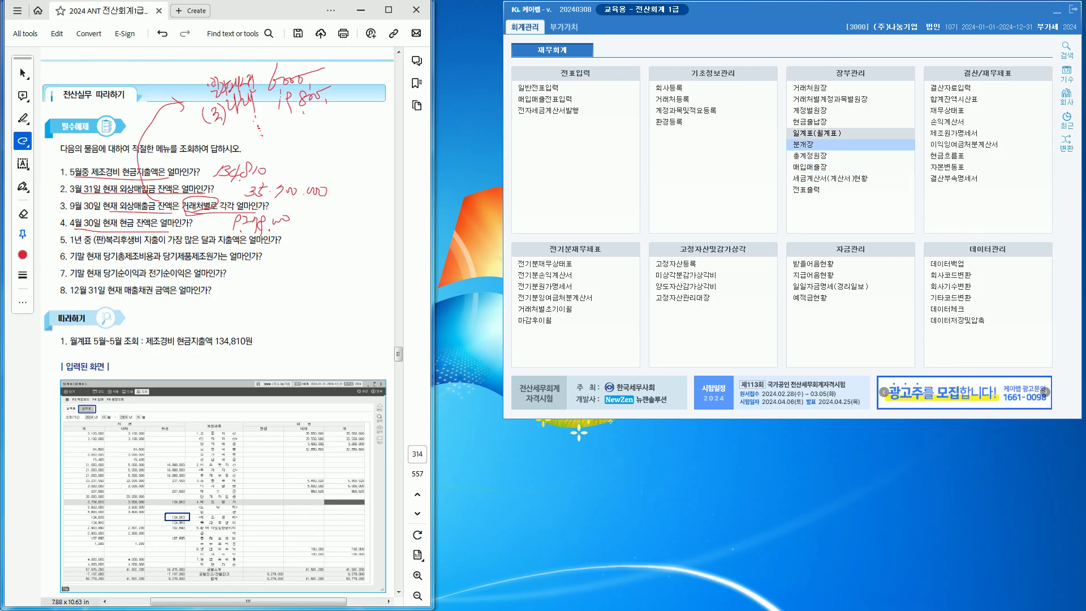
- Recheck the cash balance in the 현금출납장 for April 30 to April 30, 2024, and close the ledger
left_click(809, 121)
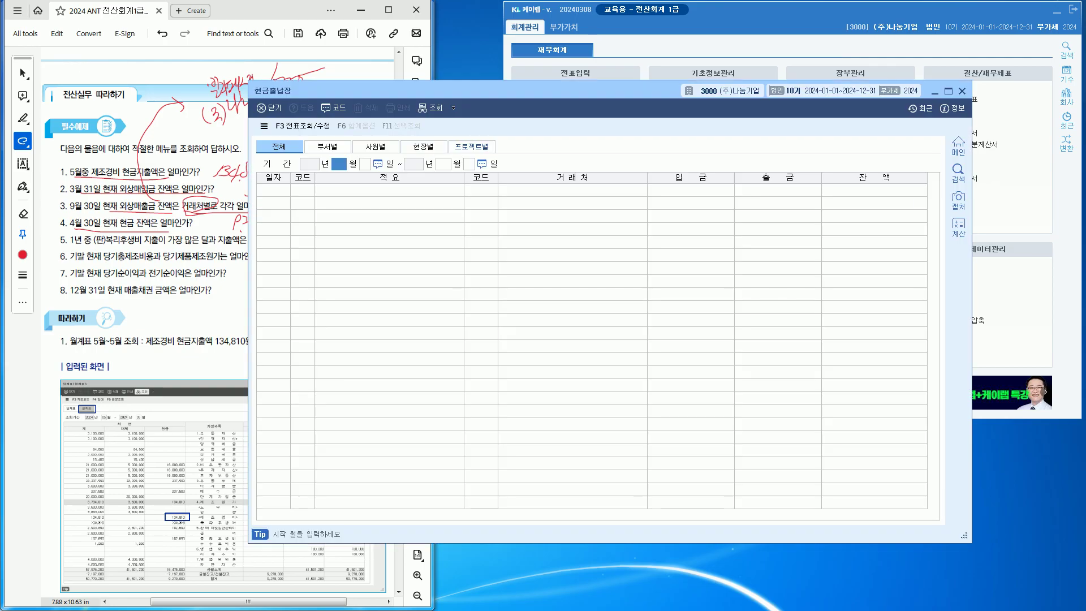
type("4")
key("Return")
type("30")
key("Return")
type("0430")
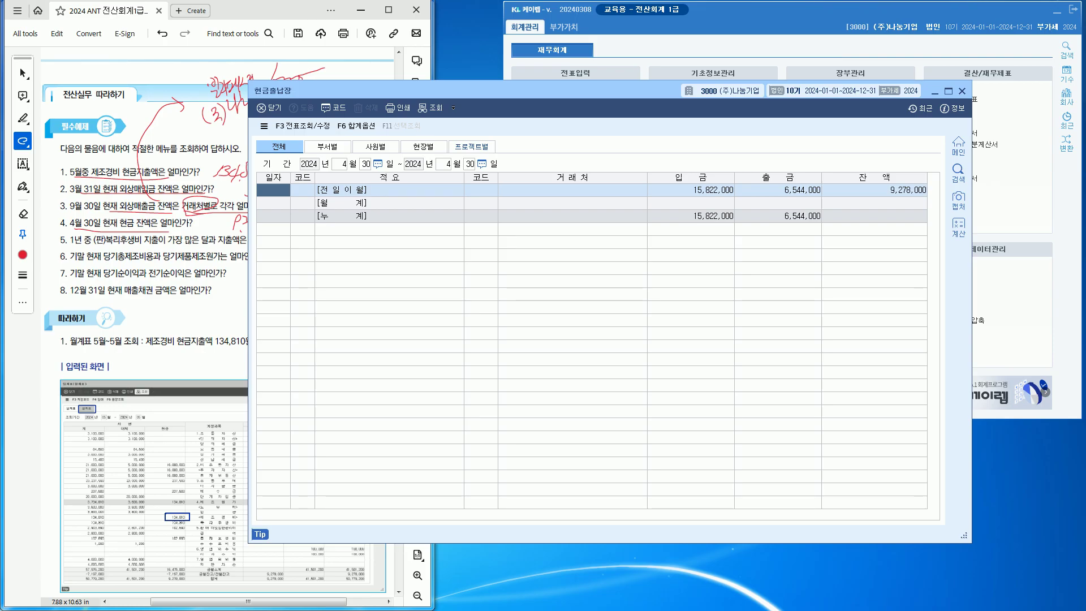
left_click(874, 190)
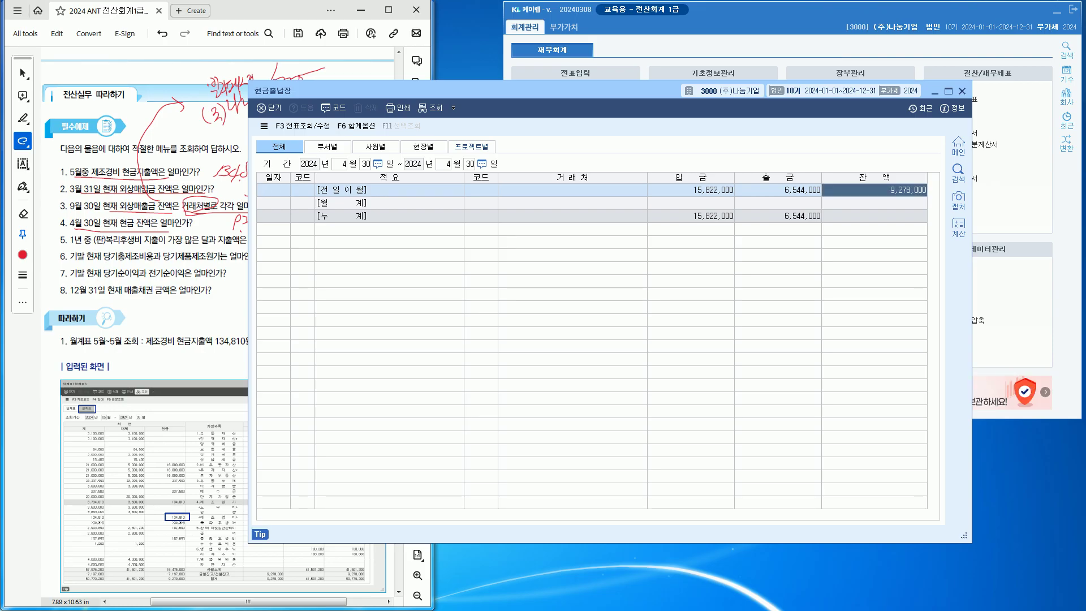
left_click(962, 91)
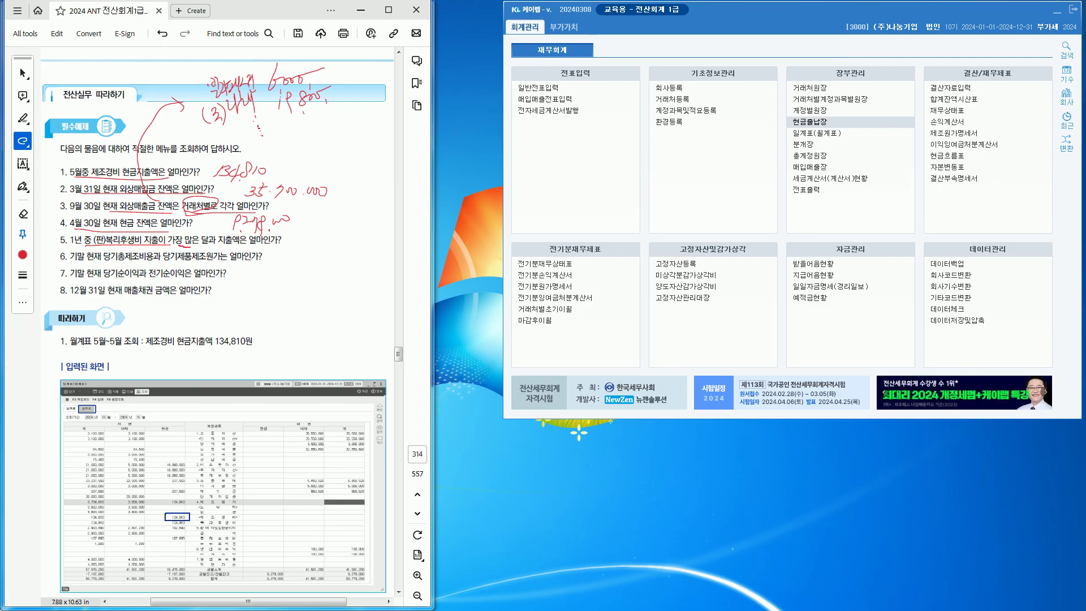
- Circle 가장 많은 in question 5 of the PDF, open the 총계정원장, and position its window beside the PDF
mouse_move(167, 234)
left_mouse_down()
mouse_move(196, 231)
mouse_move(196, 248)
left_mouse_up()
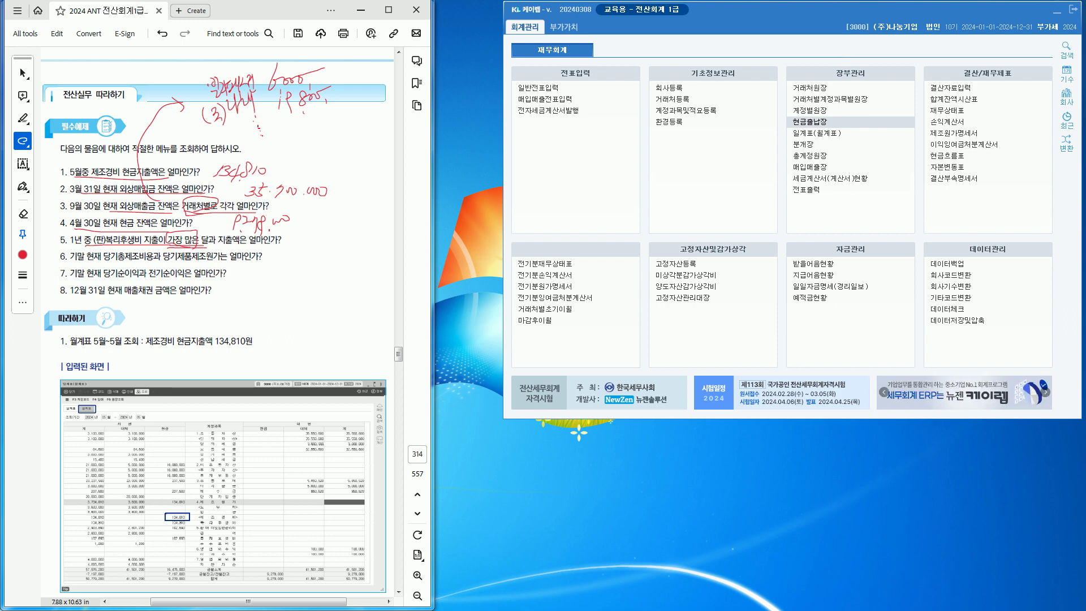
left_click(810, 155)
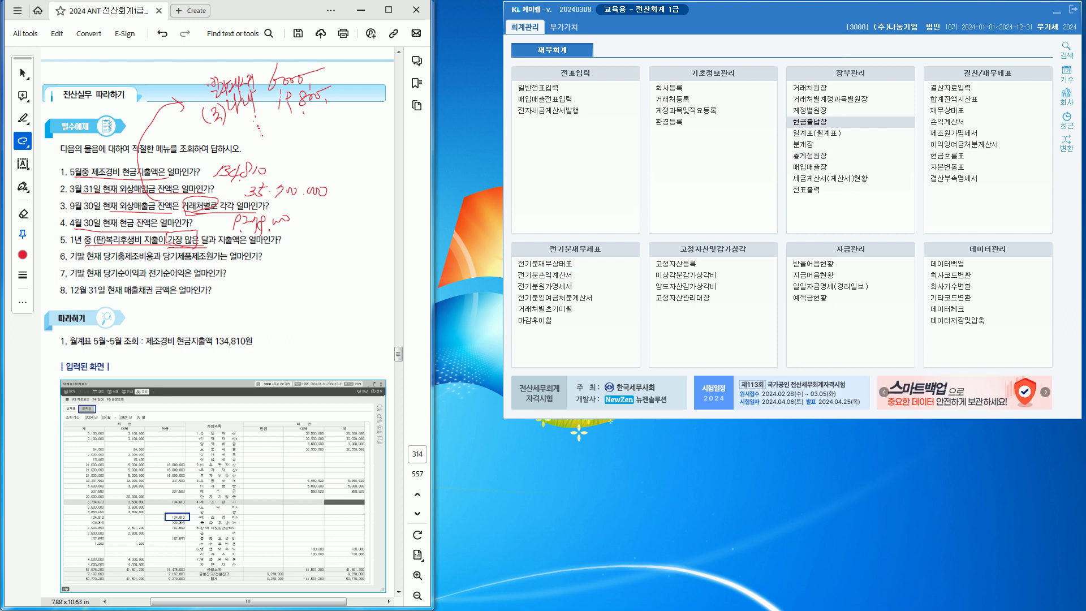
left_click_drag(509, 104, 647, 29)
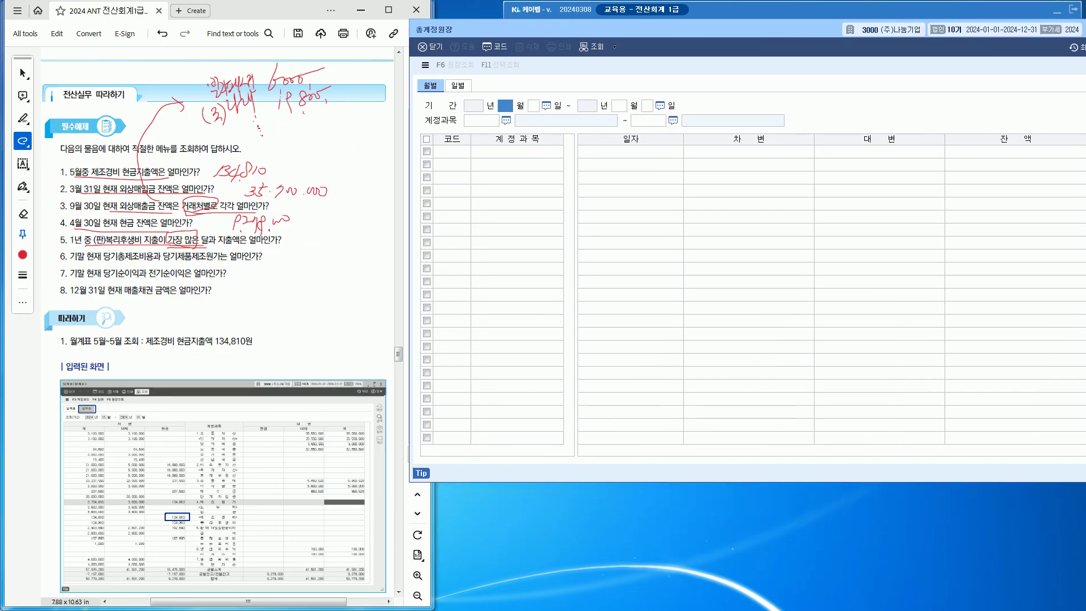
left_click_drag(192, 212, 210, 209)
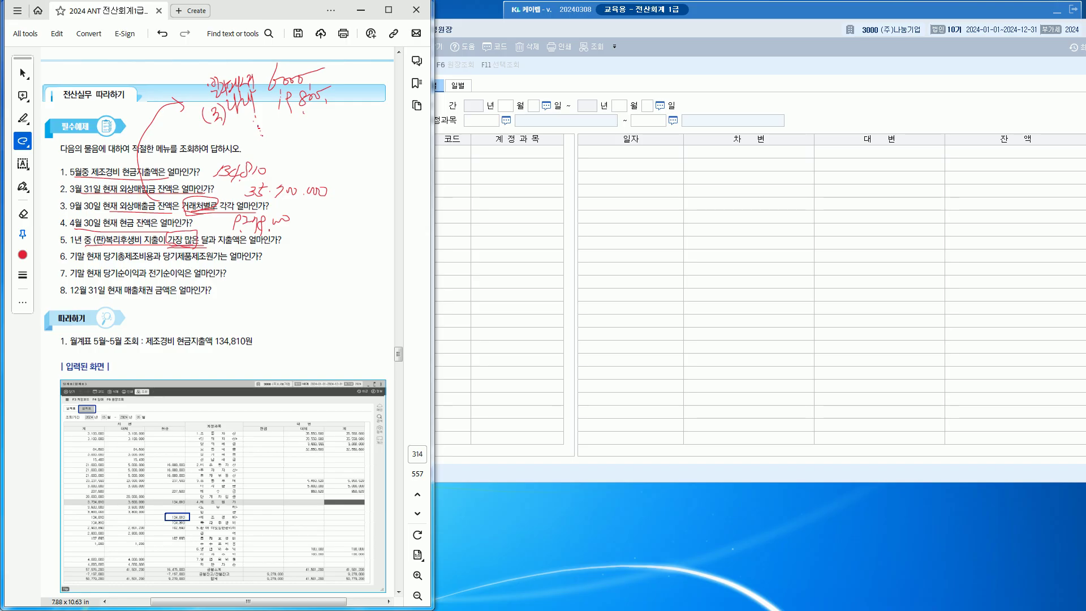
key("alt+Tab")
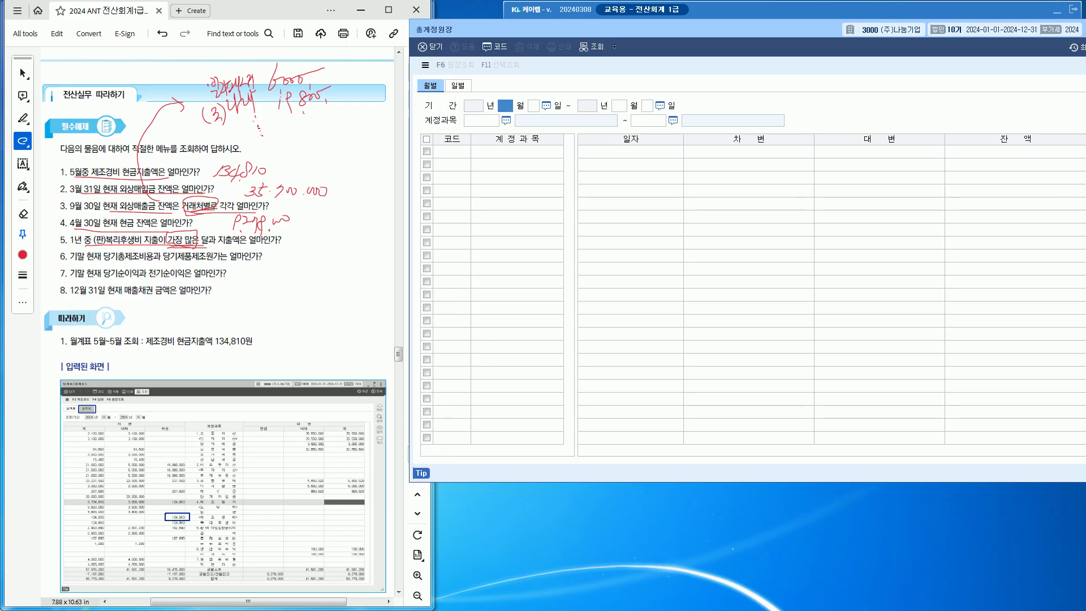
left_click_drag(593, 30, 616, 26)
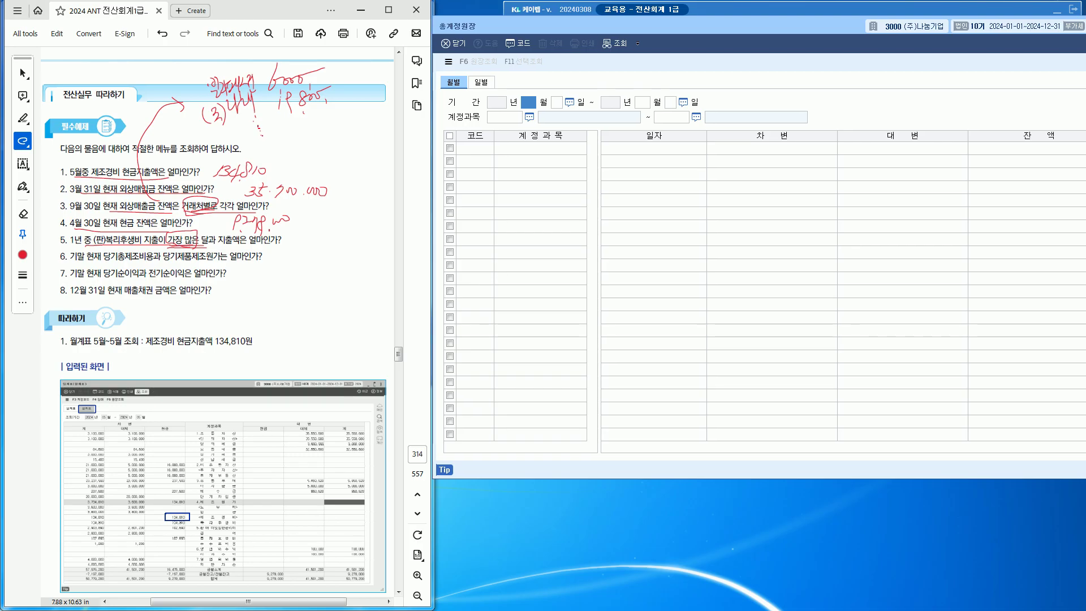
- Set the 총계정원장 query period from January 1 to December 31, 2024
type("1")
key("Return")
key("Return")
type("12")
key("Return")
key("Return")
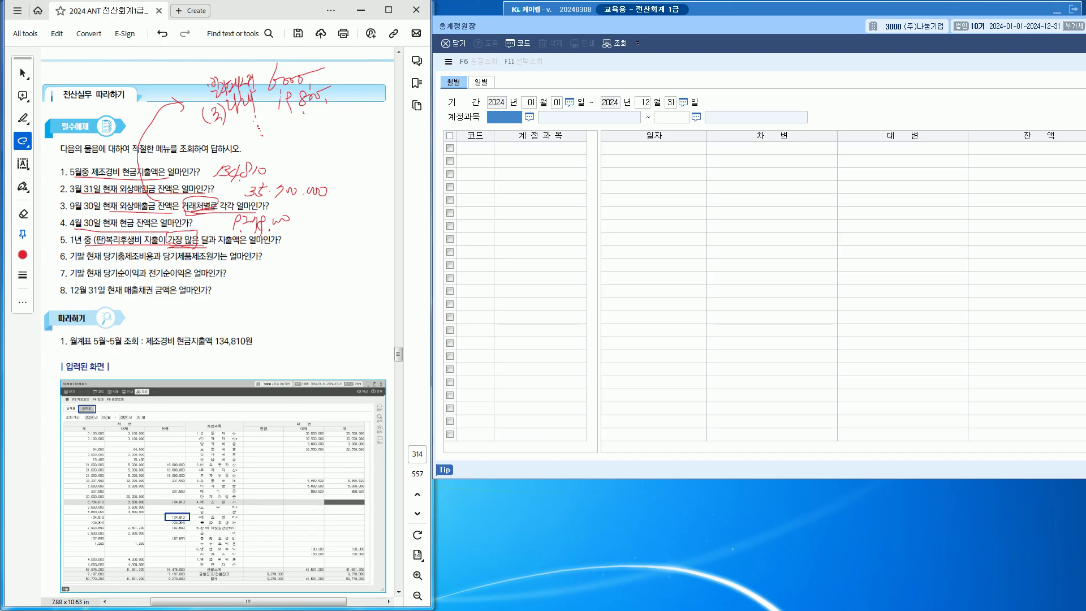
- Look up 복리 in the account codes and query the monthly ledger for 0811 복리후생비 (판매관리비) only
key("F2")
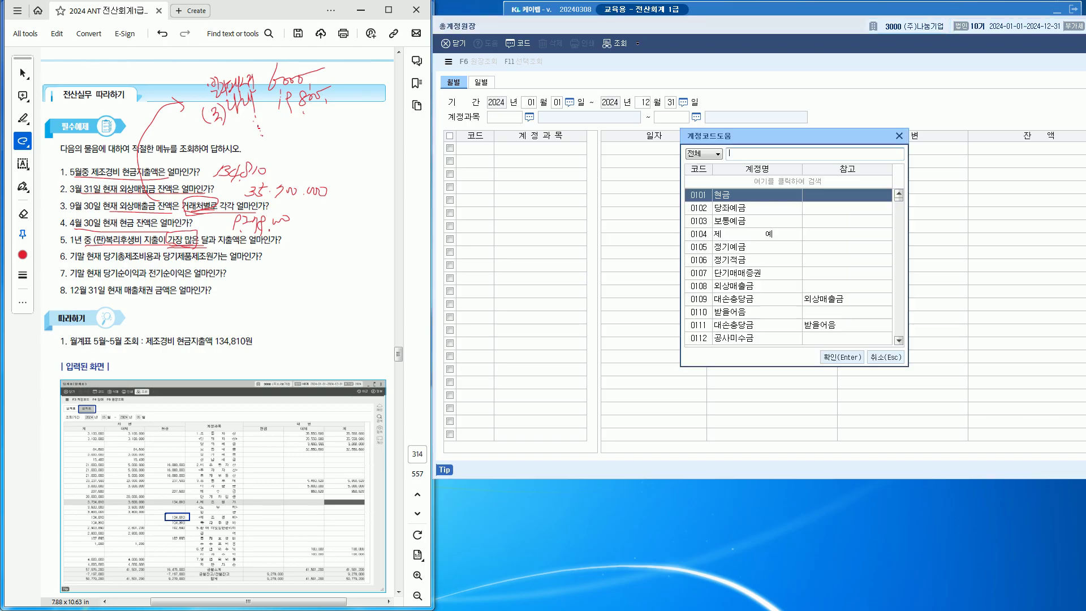
type("복리")
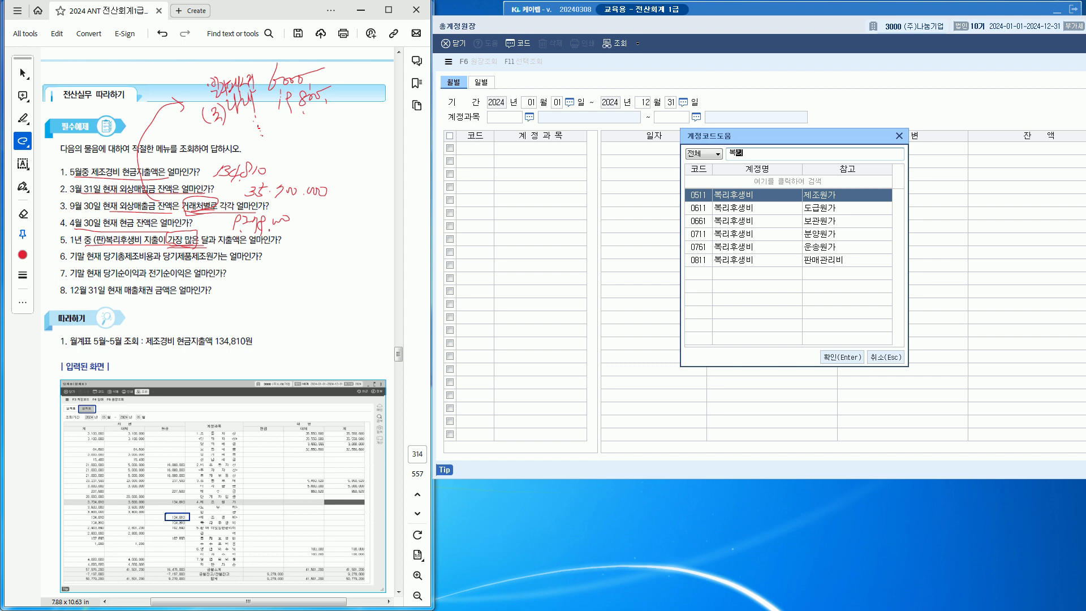
key("Down")
key("Down")
key("Down")
key("Down")
key("Down")
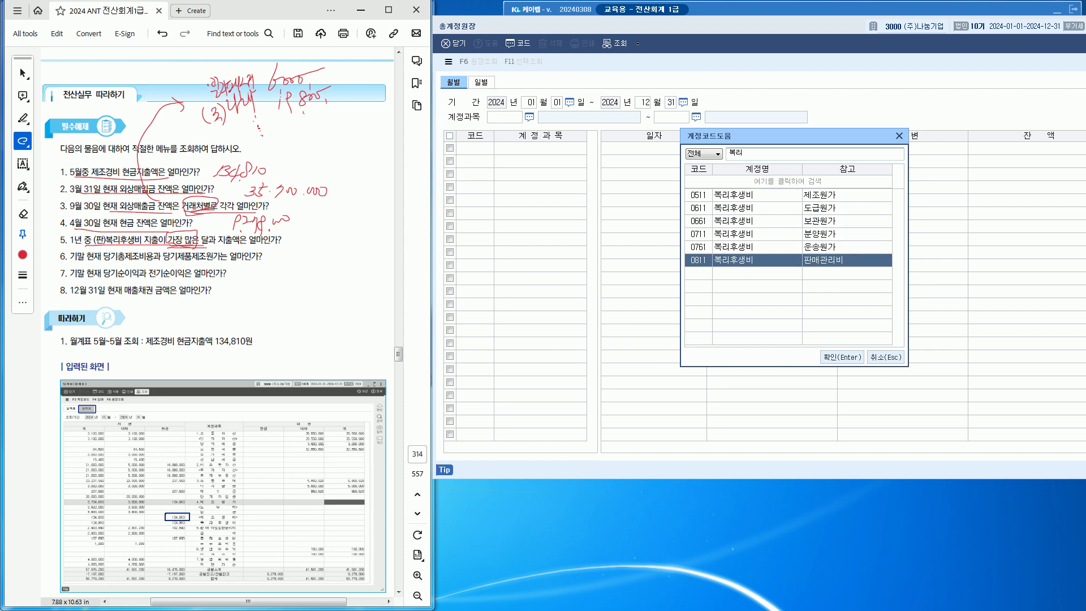
key("Return")
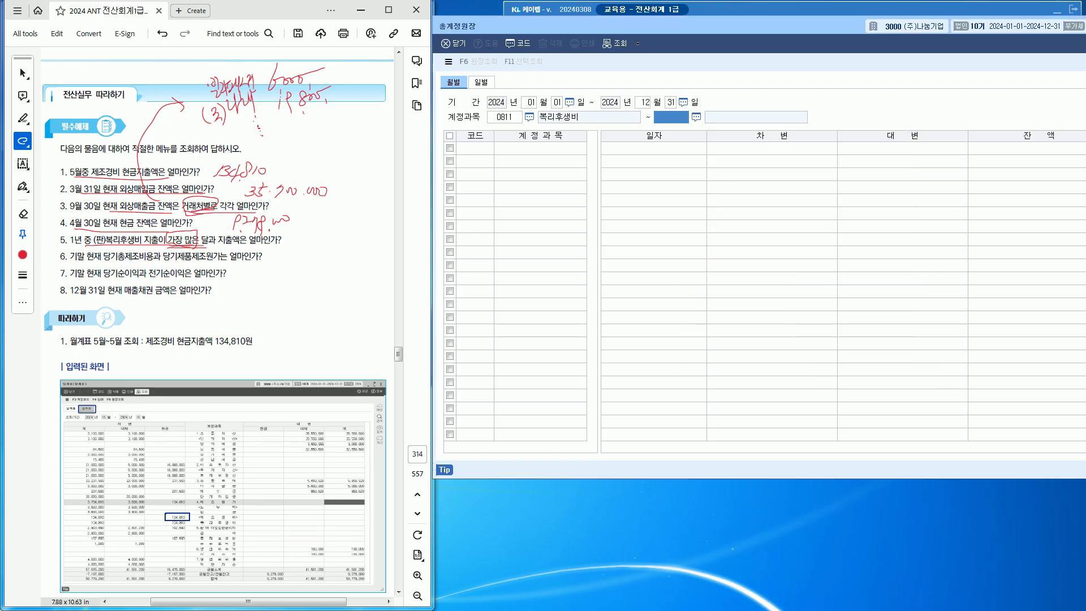
key("Return")
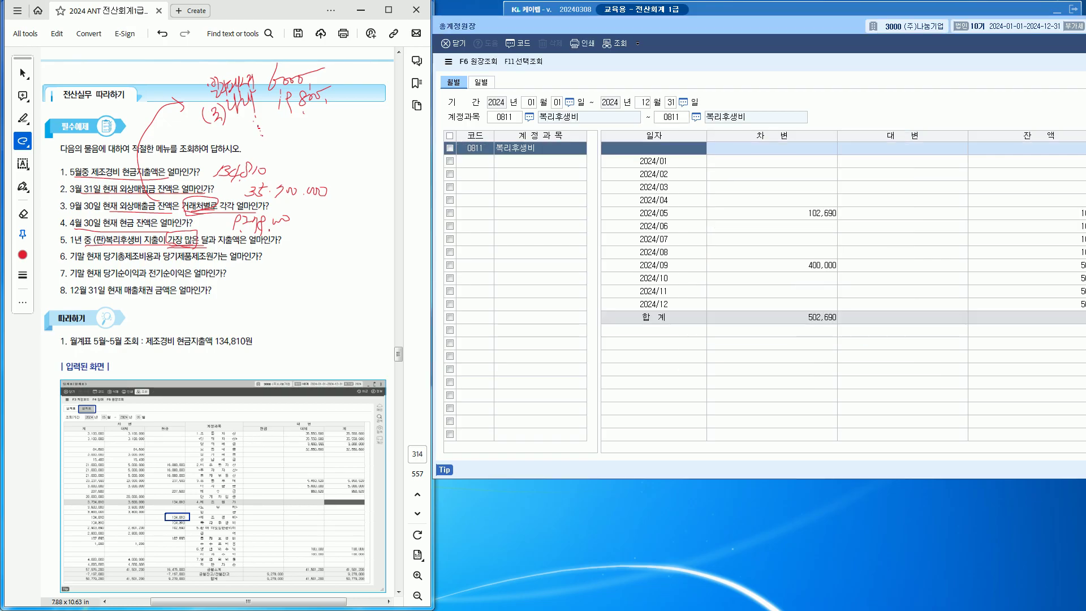
- Compare the monthly debit amounts of 복리후생비 from January to December and select the 2024/09 row
left_click(771, 162)
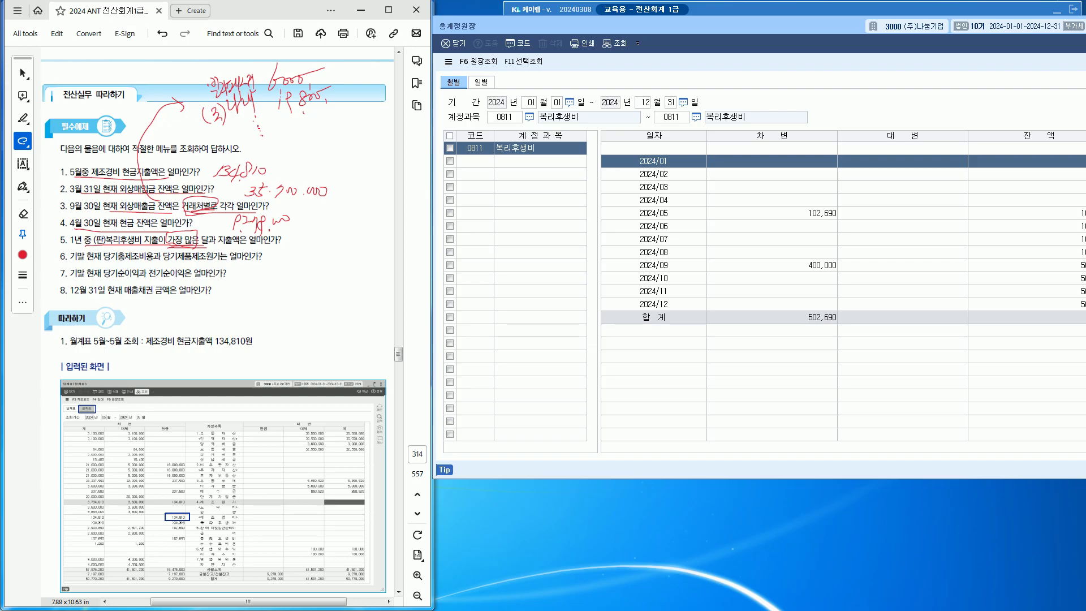
left_click(772, 305)
left_click(771, 265)
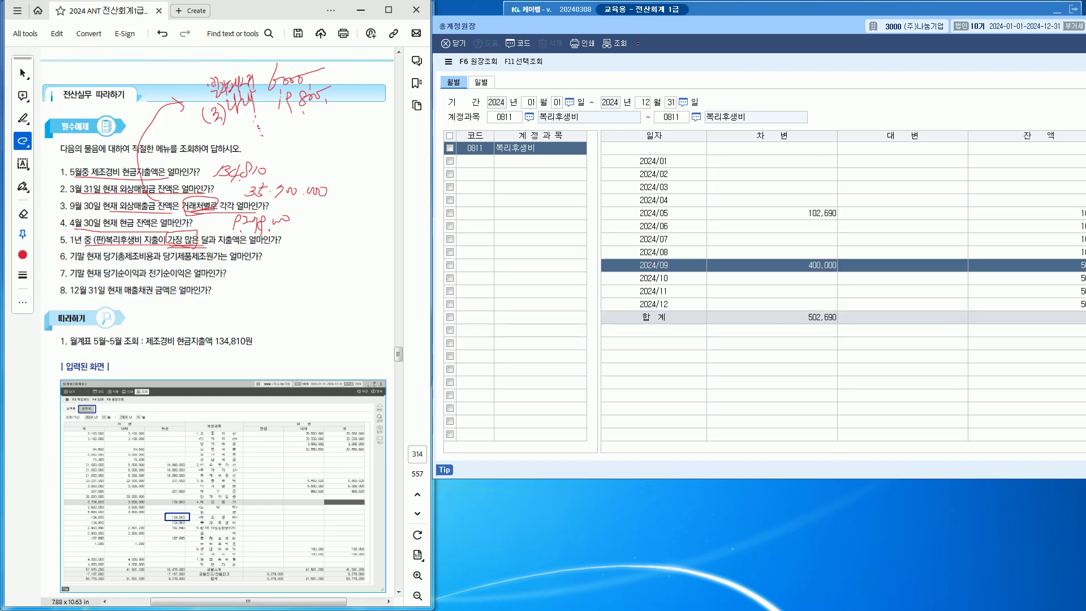
- Compare the 2024/05 and 2024/09 debit rows of 복리후생비 and handwrite 9월 400,000 beside question 5 in the PDF
left_click(772, 213)
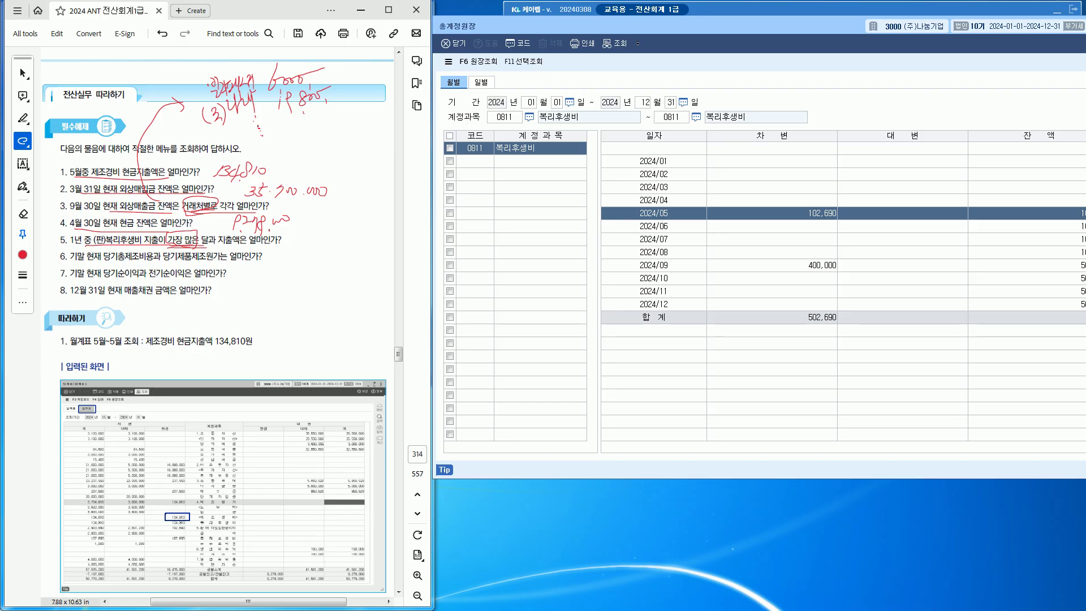
left_click(771, 265)
left_click(792, 213)
left_click(792, 265)
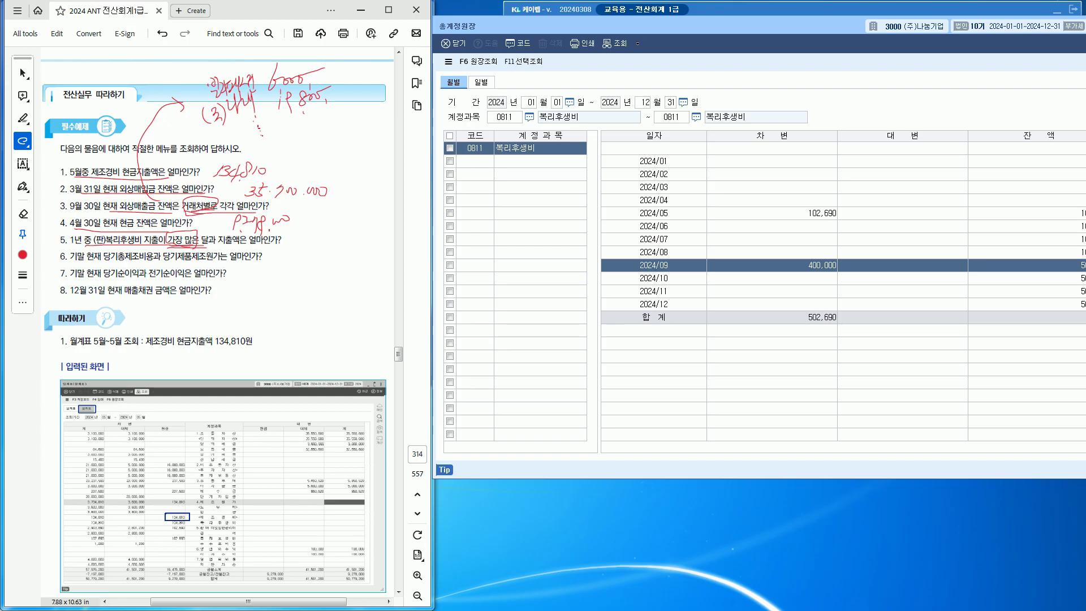
mouse_move(306, 230)
left_mouse_down()
mouse_move(298, 248)
mouse_move(311, 242)
left_mouse_up()
mouse_move(318, 229)
left_mouse_down()
mouse_move(319, 244)
mouse_move(339, 240)
mouse_move(332, 250)
left_mouse_up()
left_click_drag(344, 238, 365, 239)
left_click(357, 243)
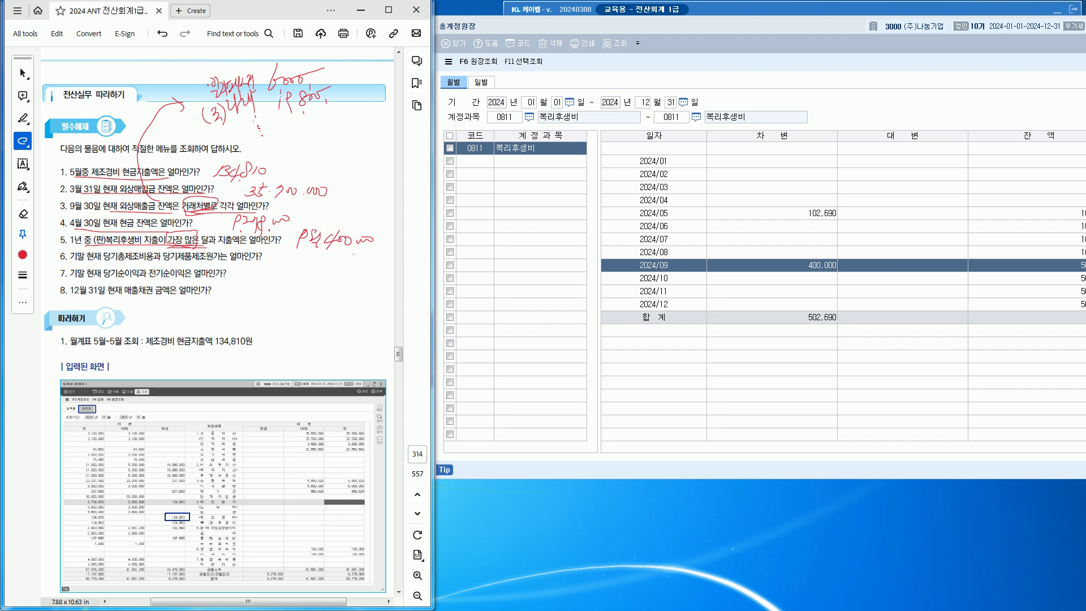
- Move the 총계정원장 window away from the main menu and close it
left_click_drag(707, 26, 540, 437)
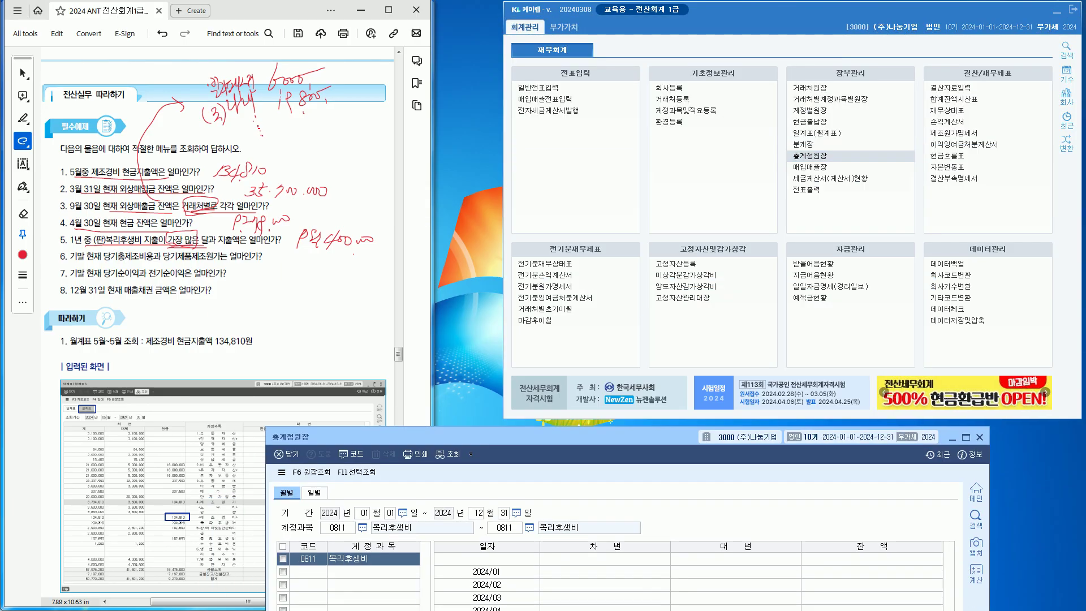
left_click_drag(541, 436, 459, 230)
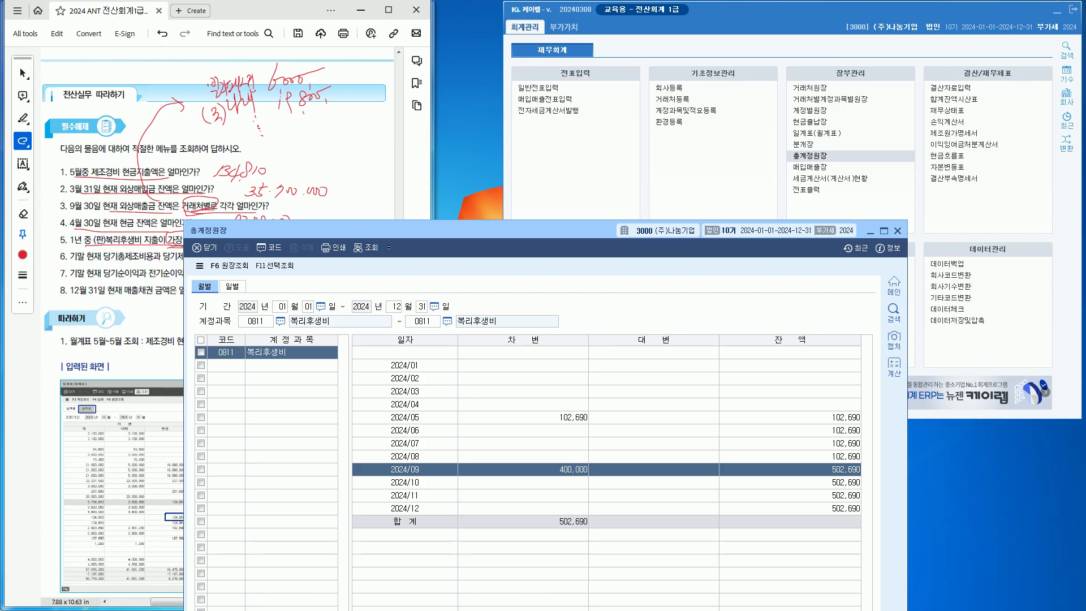
left_click(898, 230)
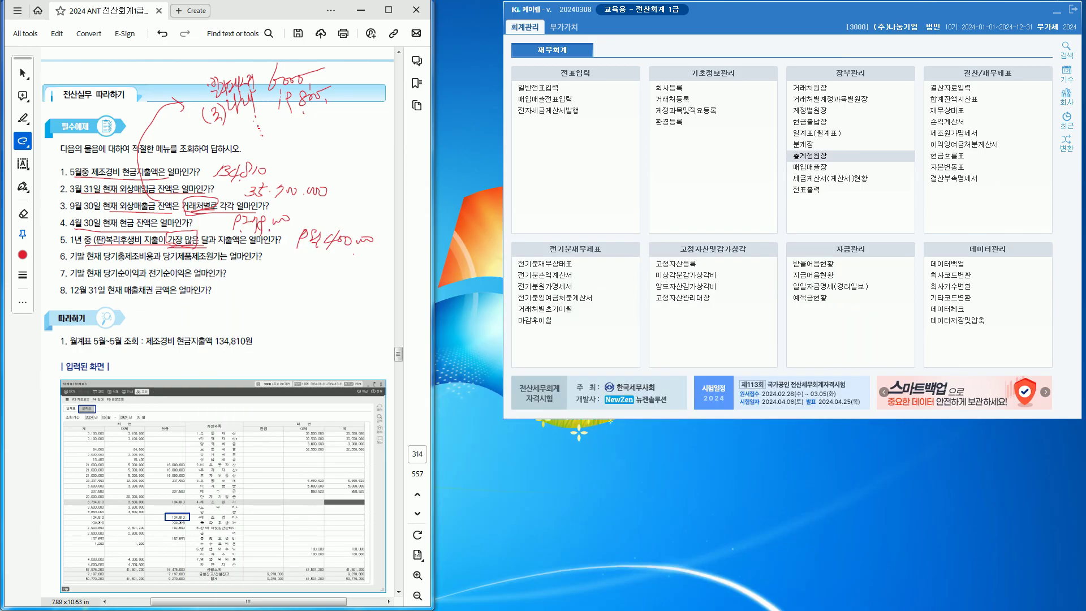
- Underline question 6 in the PDF and query the 제조원가명세서 for December 2024
left_click_drag(85, 264, 263, 264)
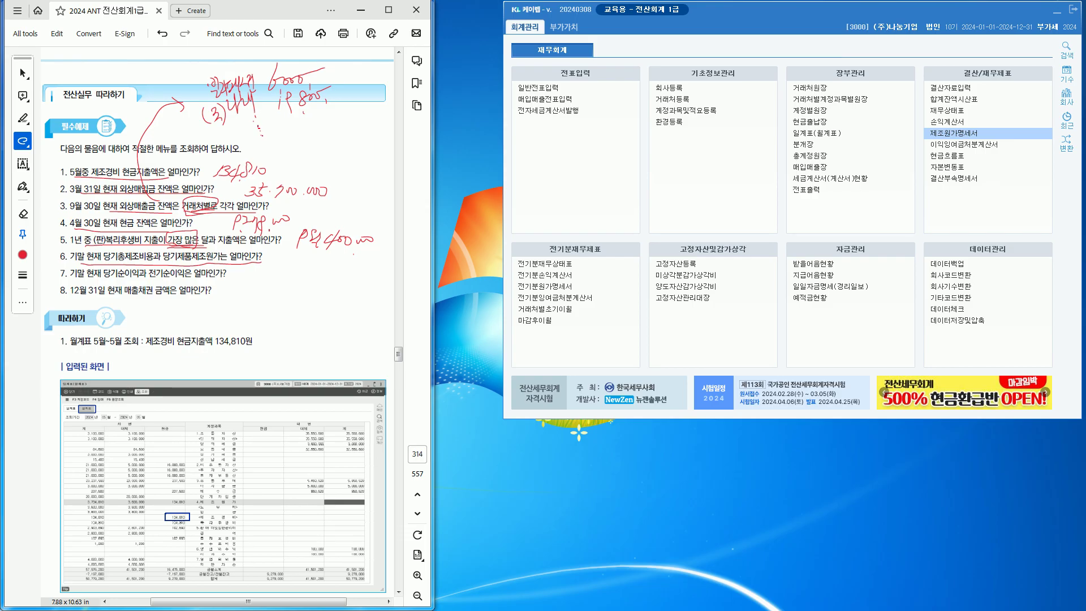
left_click(954, 133)
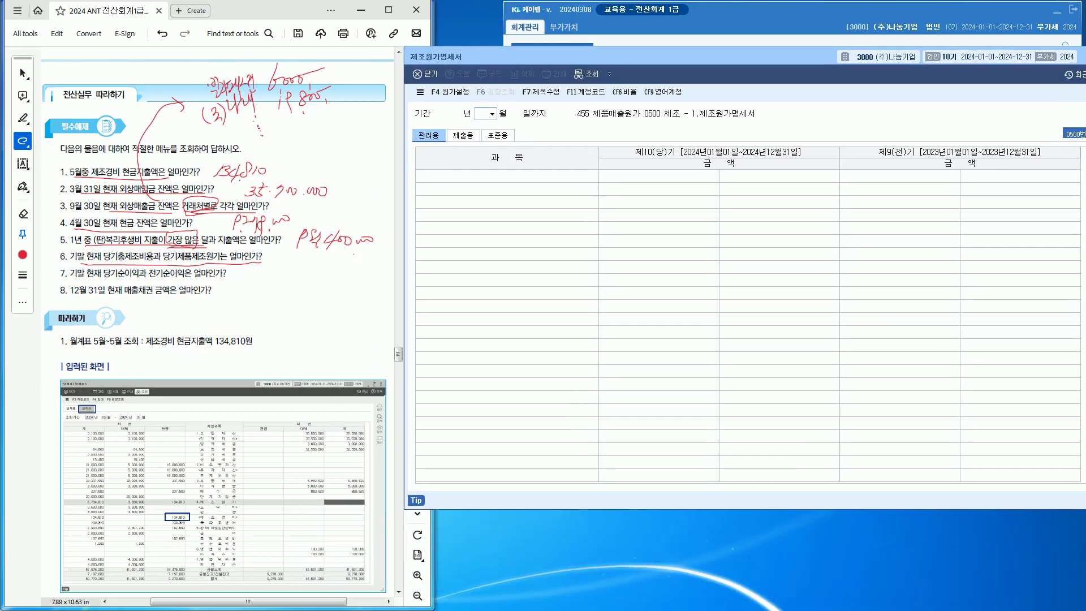
type("12")
key("Return")
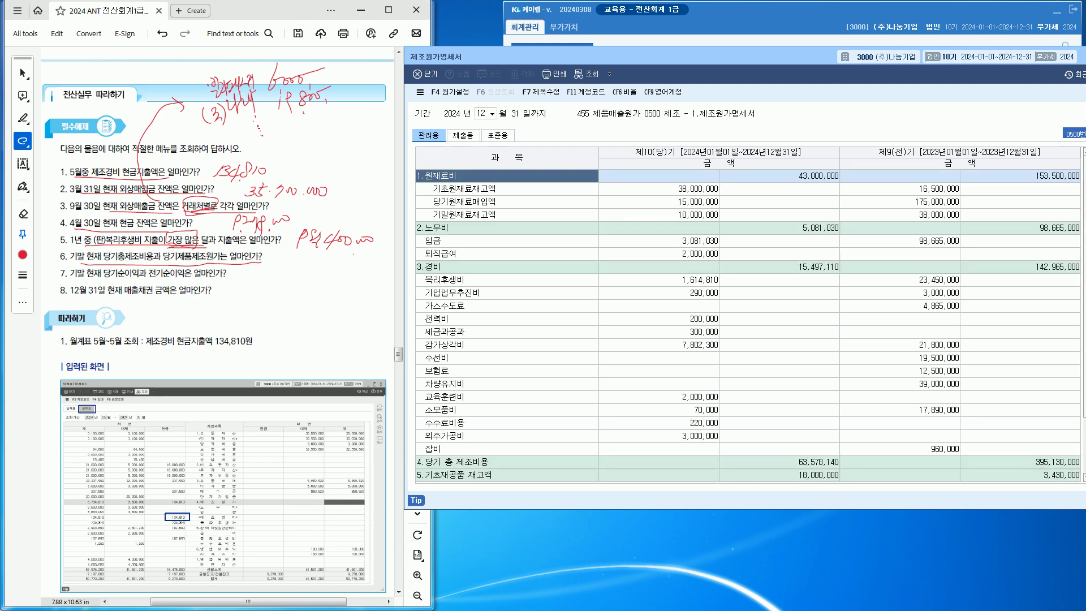
- Find the current-period 당기 총 제조비용 in the 제조원가명세서 and handwrite 63,578,140 beside question 6
left_click(658, 319)
scroll(747, 316, "down", 2)
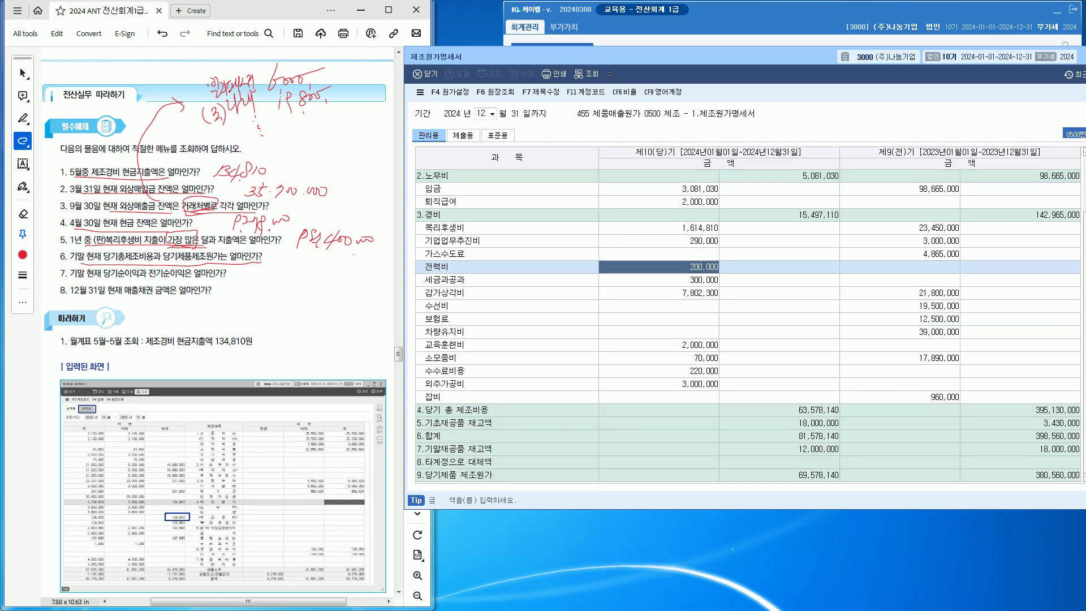
left_click(779, 410)
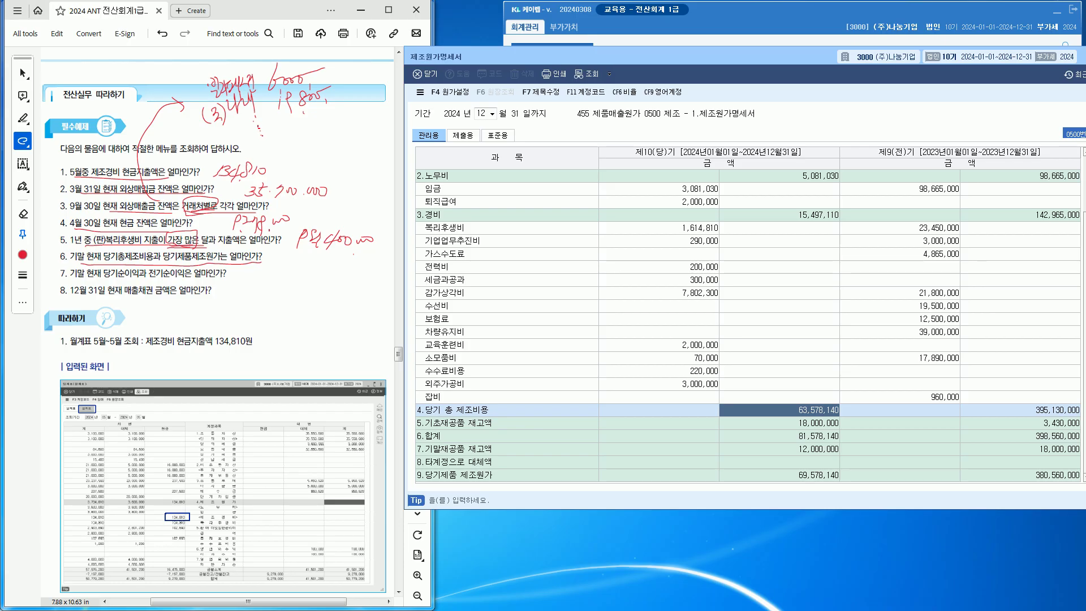
mouse_move(273, 256)
left_mouse_down()
mouse_move(267, 269)
mouse_move(285, 273)
left_mouse_up()
left_click(287, 270)
mouse_move(290, 258)
left_mouse_down()
mouse_move(303, 259)
mouse_move(293, 279)
mouse_move(330, 263)
left_mouse_up()
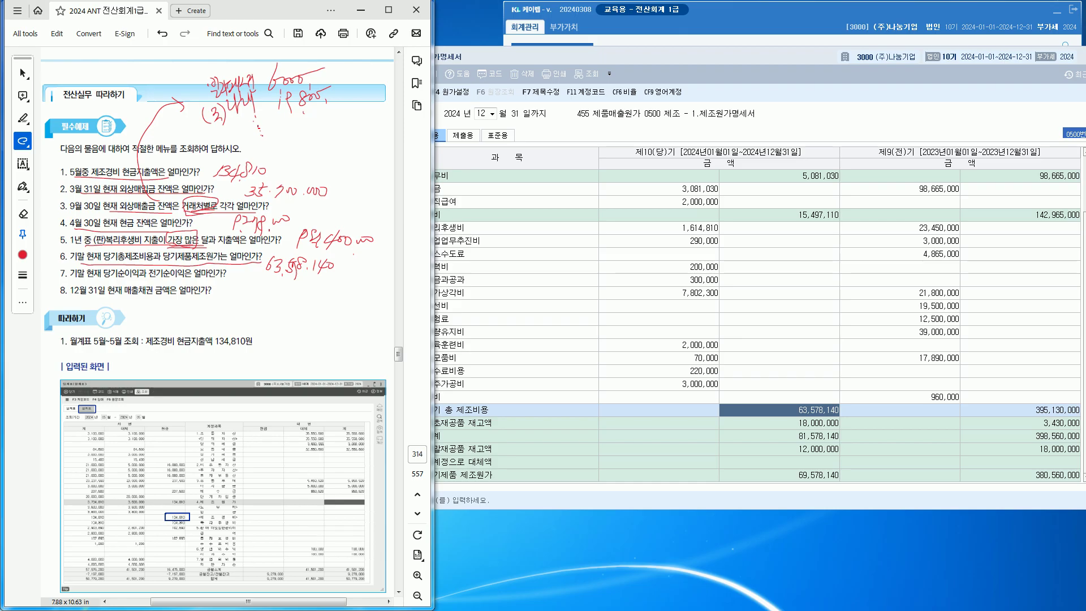
- Select the current-period 당기제품 제조원가, handwrite 69,578,140 below the first answer to question 6, and circle both amounts
left_click(779, 475)
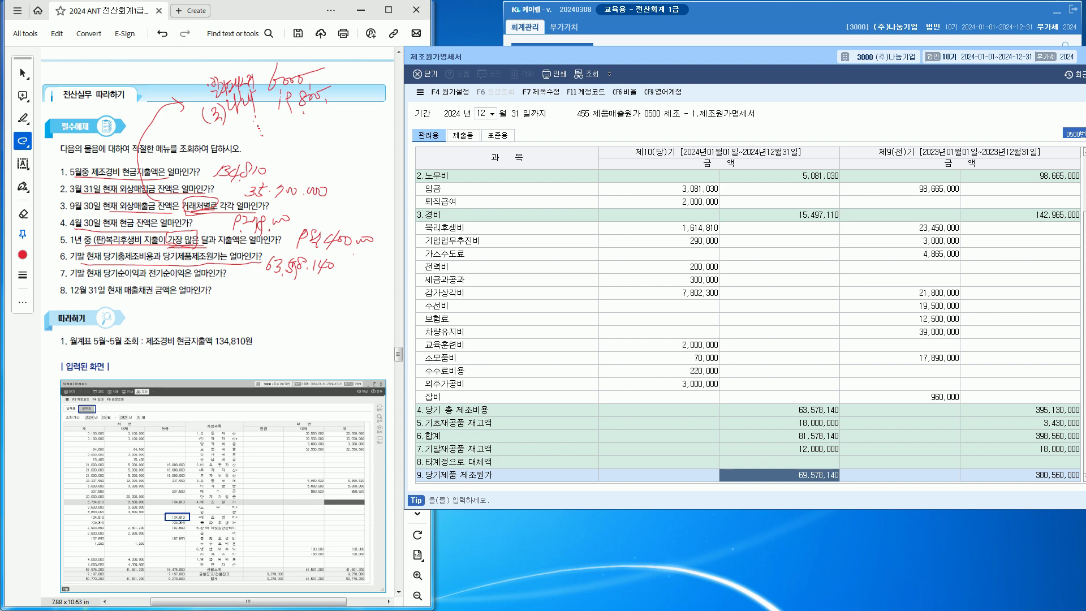
mouse_move(313, 280)
left_mouse_down()
mouse_move(306, 289)
mouse_move(333, 299)
mouse_move(362, 289)
left_mouse_up()
mouse_move(359, 283)
left_mouse_down()
mouse_move(358, 300)
mouse_move(362, 287)
mouse_move(333, 304)
mouse_move(261, 254)
mouse_move(352, 262)
mouse_move(368, 299)
left_mouse_up()
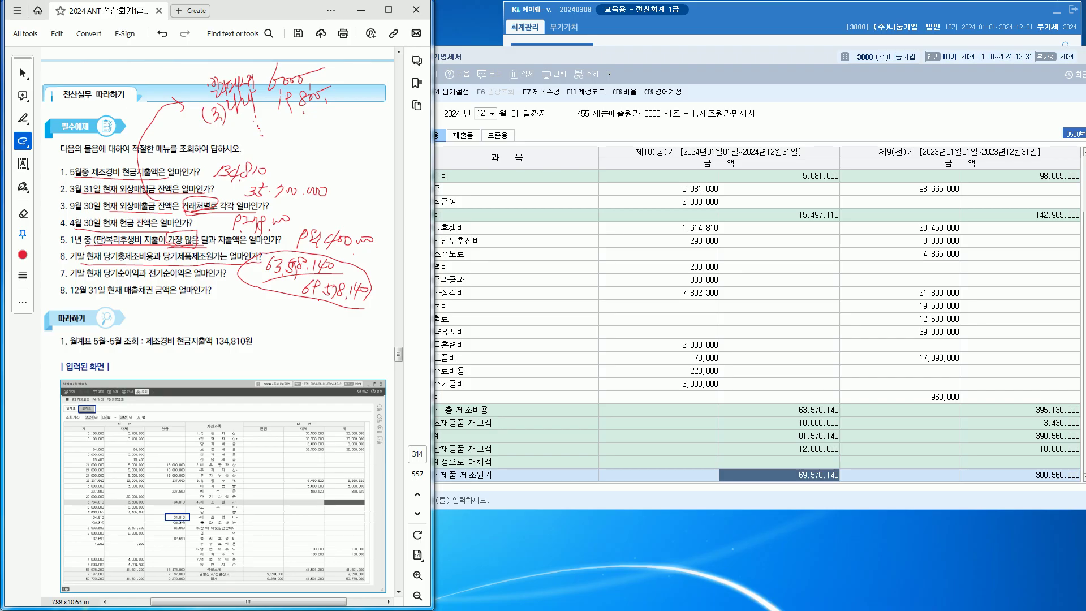
- Recheck the 당기제품 제조원가 and 당기 총 제조비용 rows and close the 제조원가명세서
left_click(678, 293)
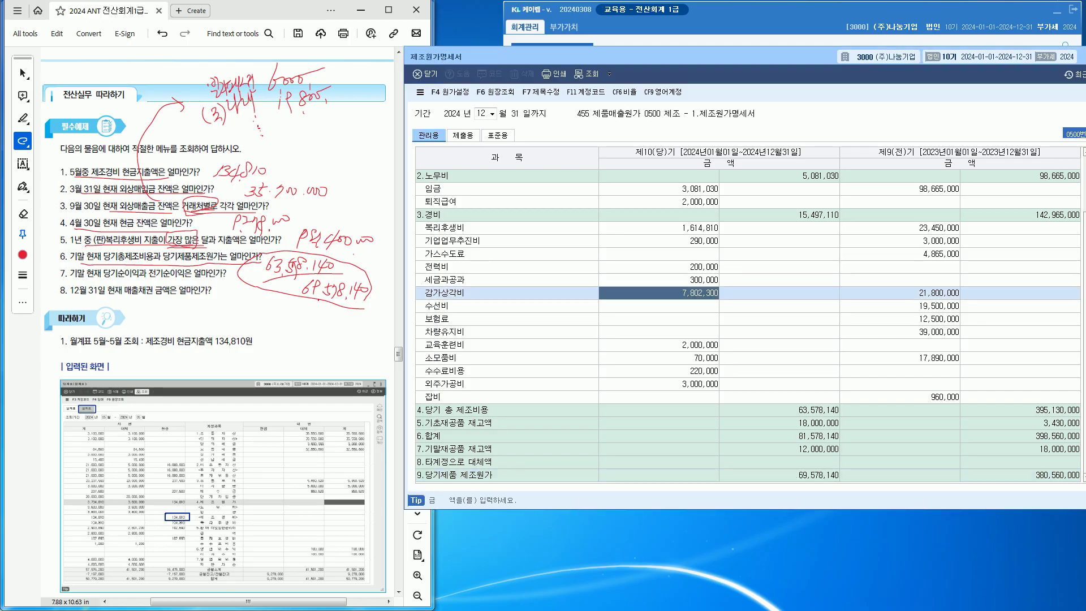
left_click(780, 475)
left_click(779, 410)
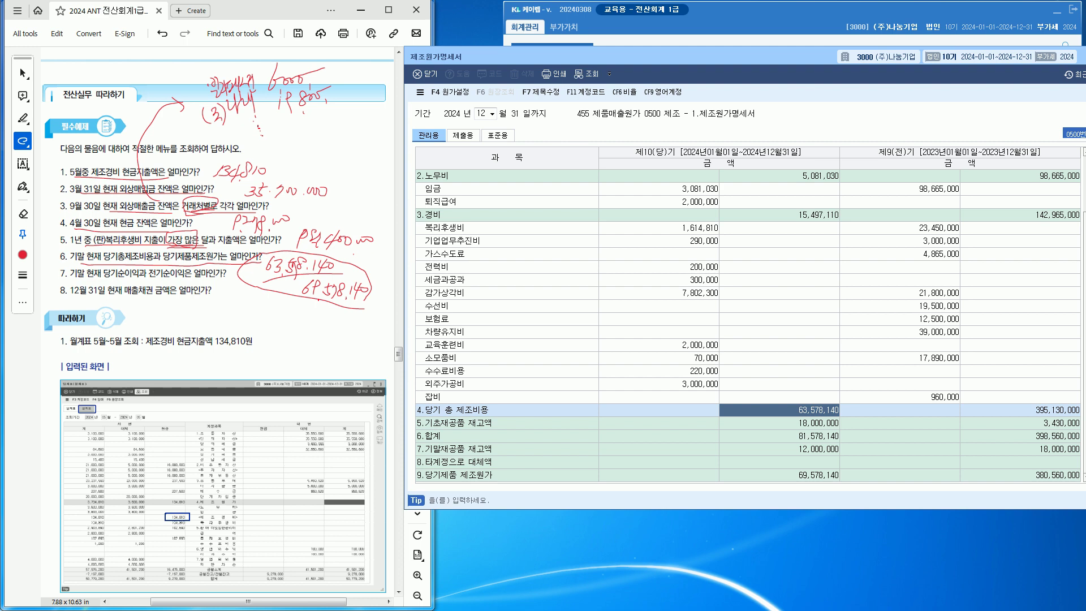
left_click_drag(678, 57, 581, 97)
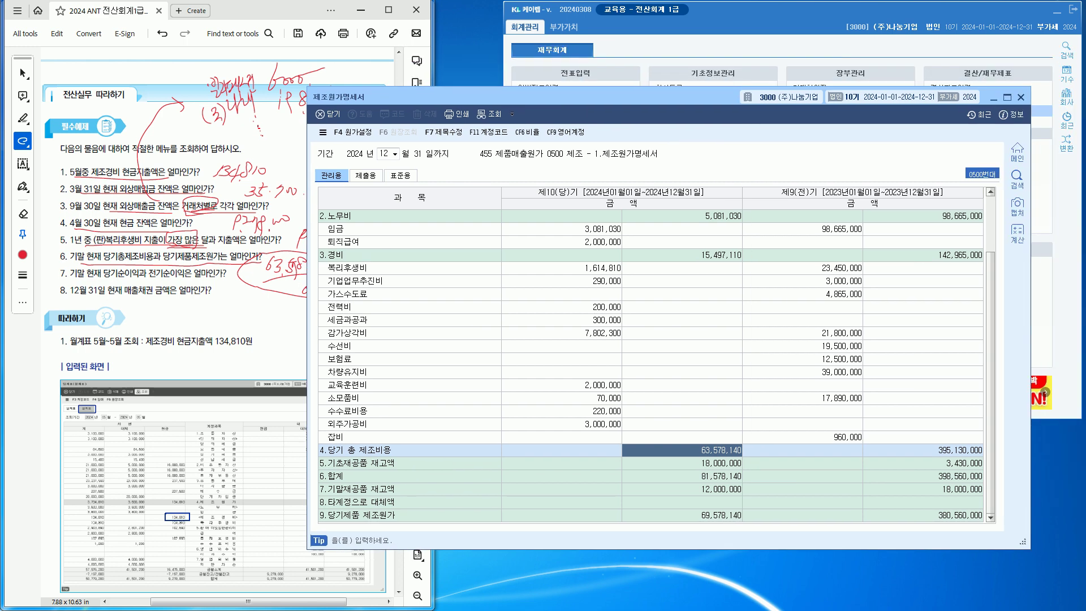
key("Escape")
- Underline 당기순이익과 전기순이익 in question 7 and query the 손익계산서 for December 2024 beside the PDF
left_click_drag(95, 278, 197, 280)
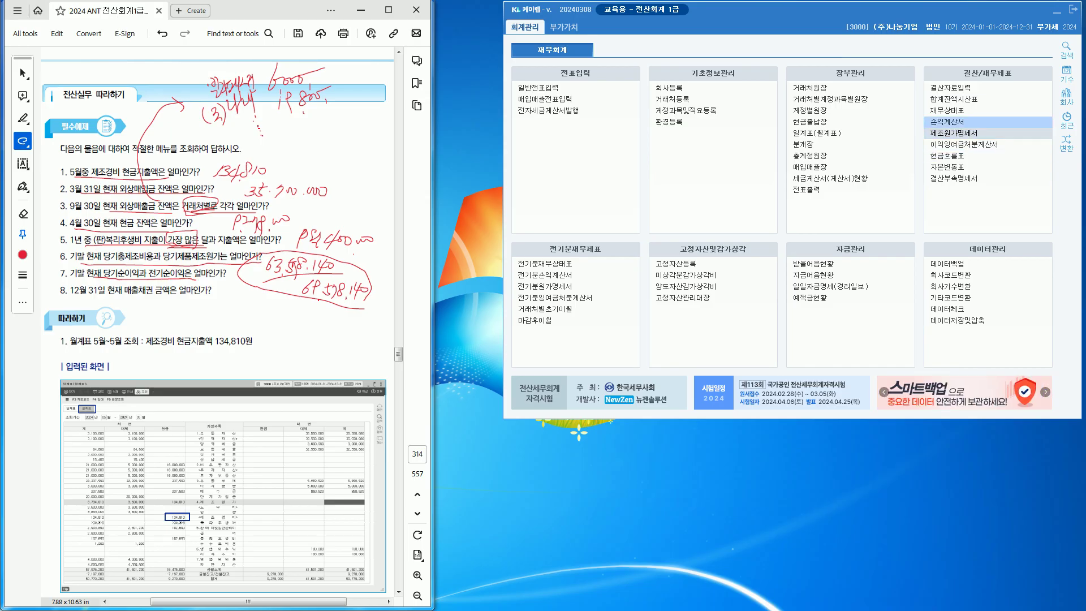
left_click(947, 122)
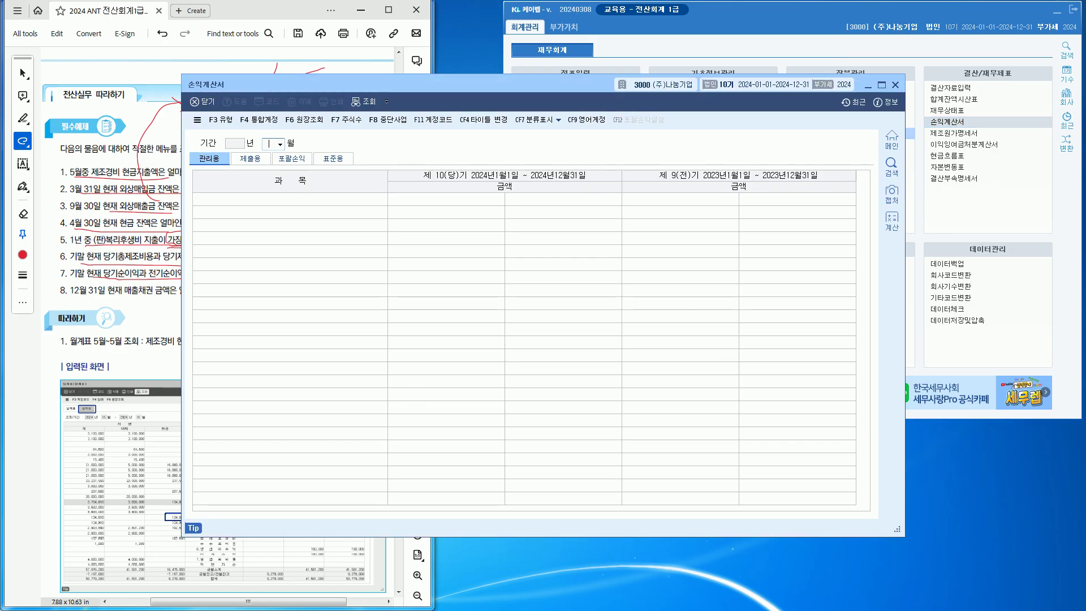
left_click_drag(509, 84, 768, 40)
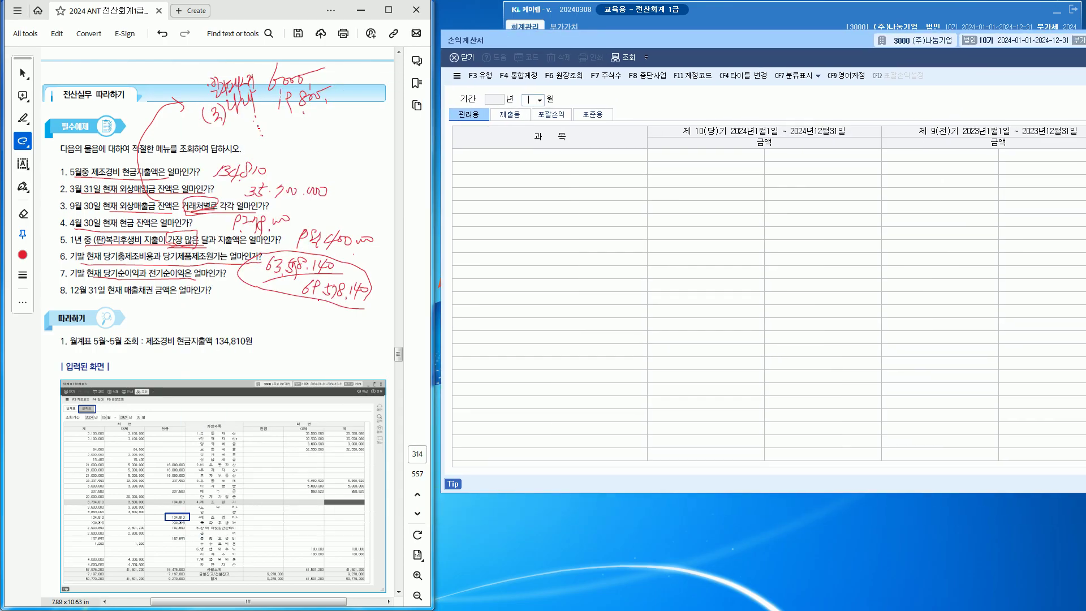
type("12")
key("Return")
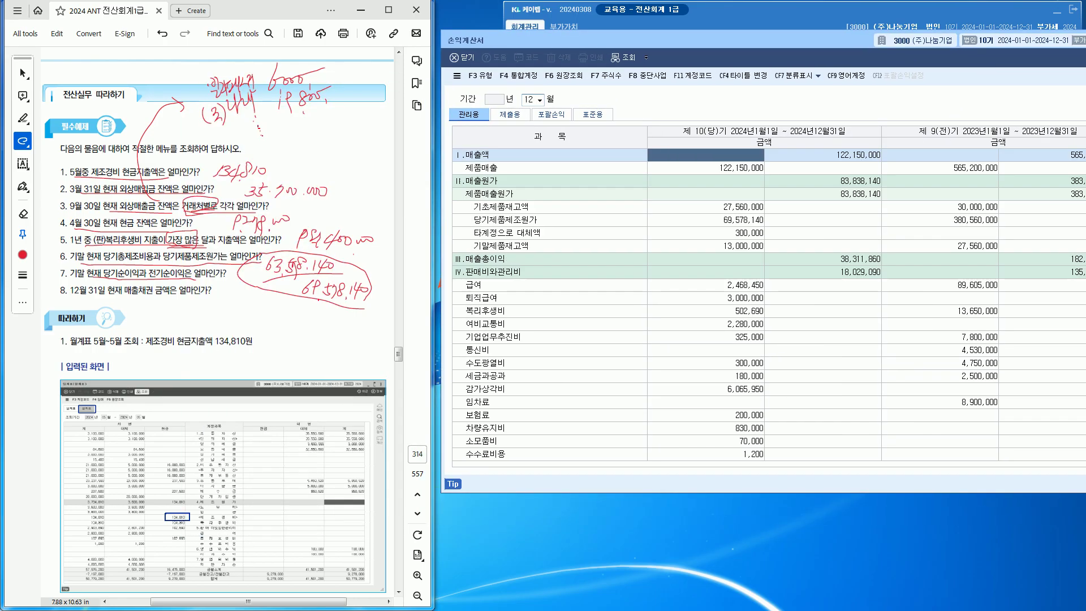
- Locate the 당기순이익 row in the 손익계산서 and check its current-period and prior-period amounts
scroll(769, 305, "down", 6)
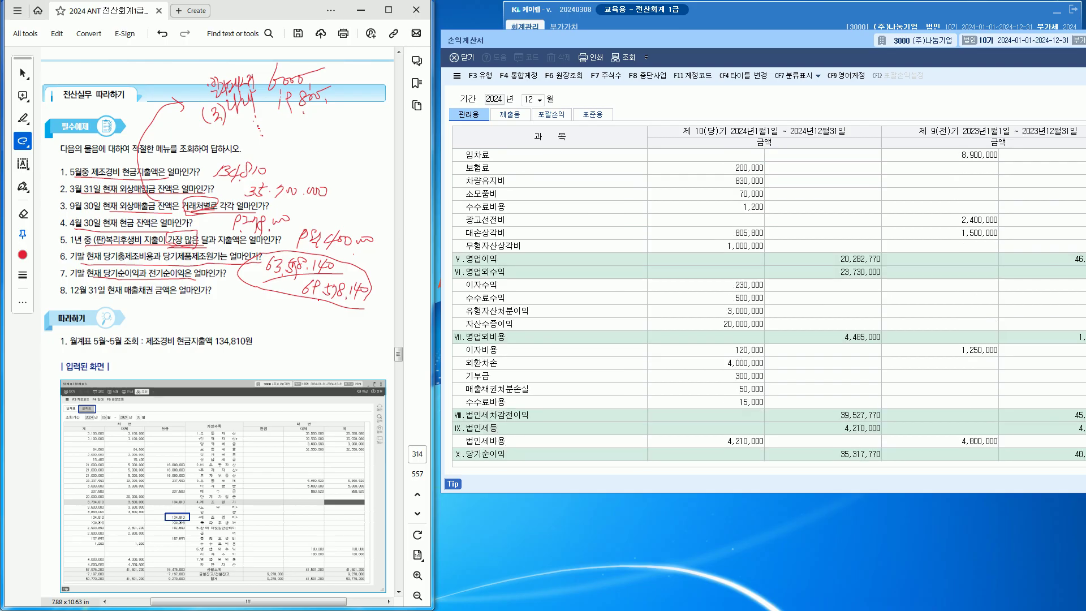
left_click(823, 454)
left_click_drag(678, 41, 622, 31)
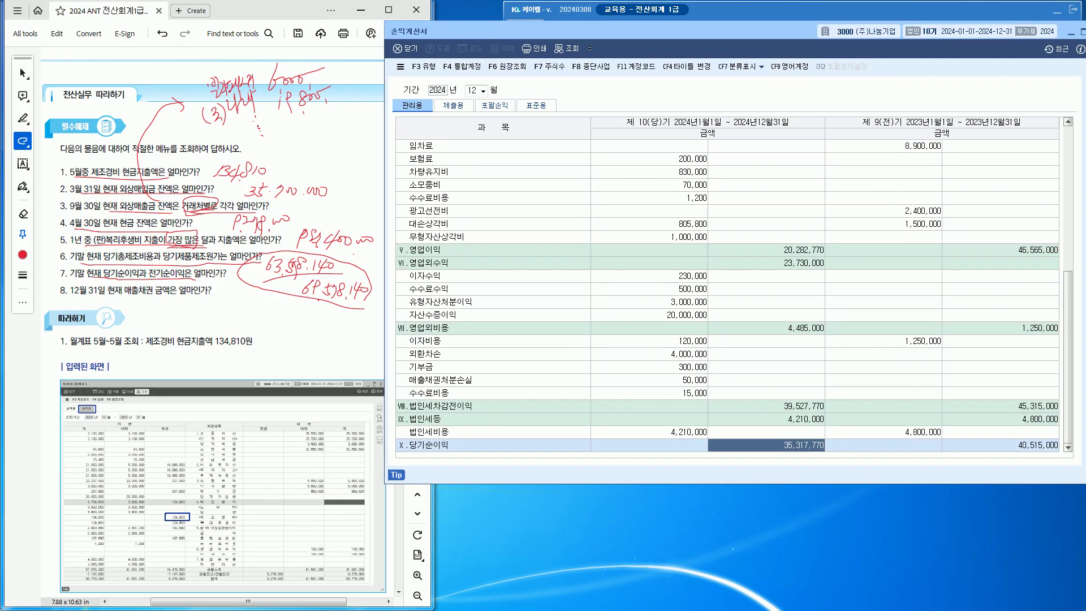
left_click(1000, 444)
left_click(766, 445)
- Draw an arrow from question 7 and handwrite the answers 35,317,770 and 40,515,000 below it
left_click(271, 317)
left_click_drag(139, 276, 226, 311)
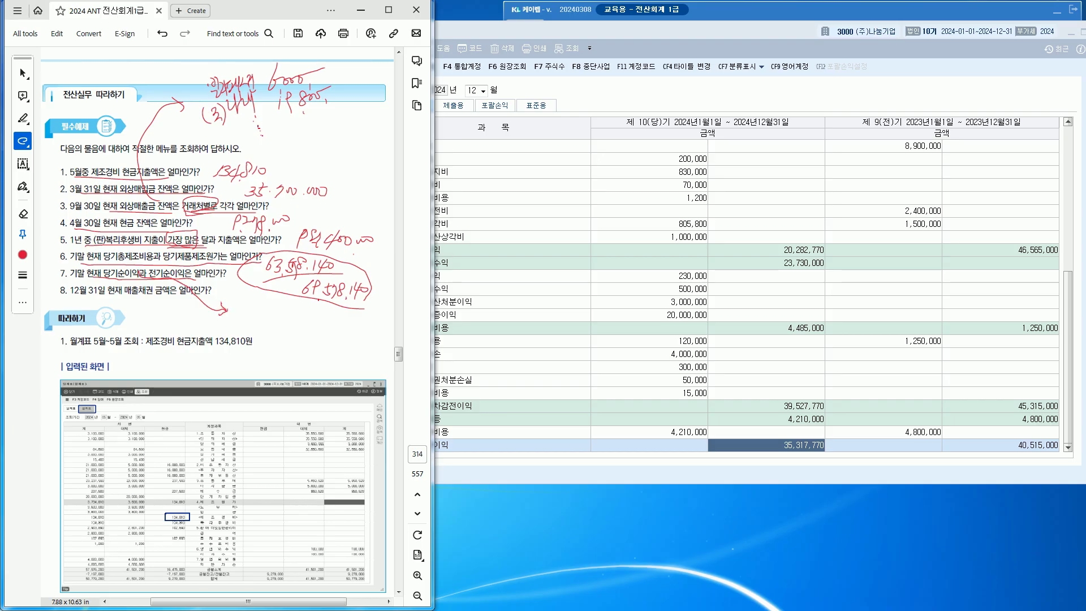
mouse_move(232, 309)
left_mouse_down()
mouse_move(231, 318)
mouse_move(249, 309)
mouse_move(278, 325)
mouse_move(287, 312)
left_mouse_up()
mouse_move(312, 312)
left_mouse_down()
mouse_move(320, 325)
mouse_move(343, 325)
left_mouse_up()
mouse_move(348, 310)
left_mouse_down()
mouse_move(348, 325)
mouse_move(376, 316)
left_mouse_up()
left_click(356, 320)
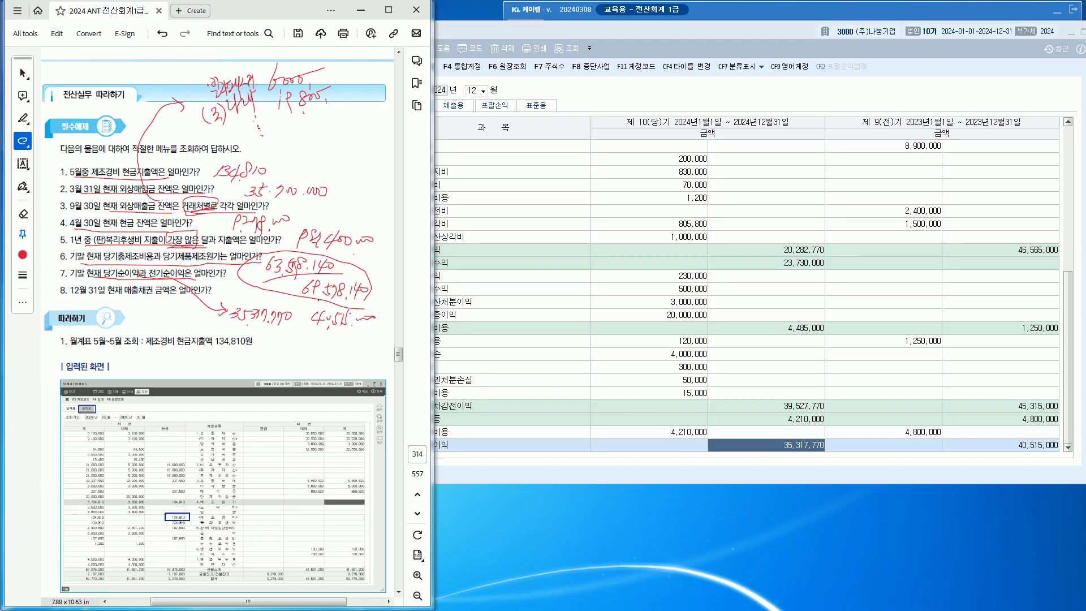
- Underline both handwritten answers to question 7 and the 매출채권 wording of question 8, and close the 손익계산서
left_click(1000, 445)
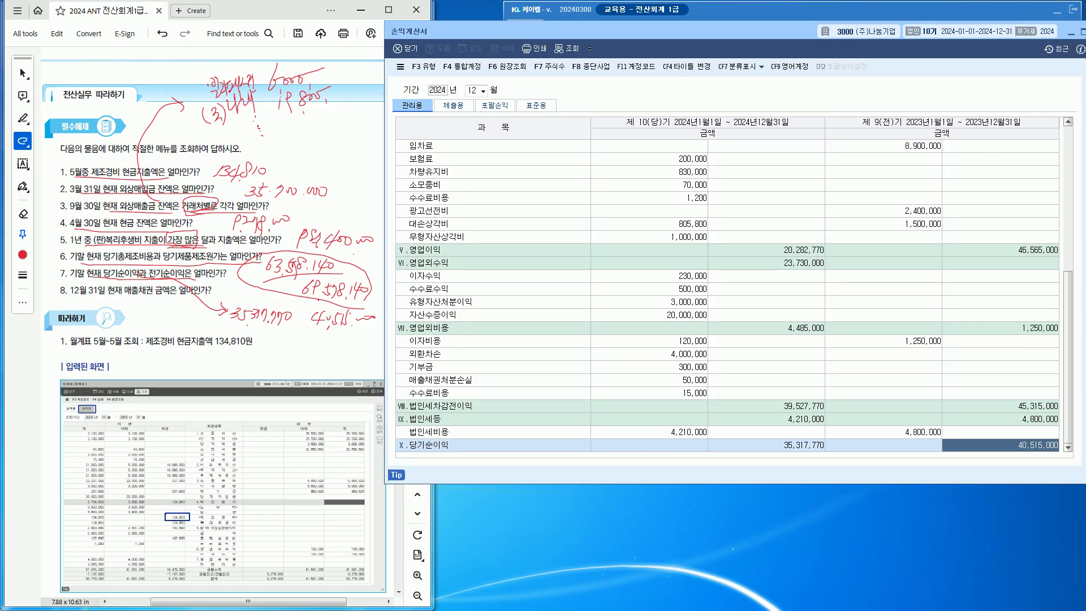
key("alt+Tab")
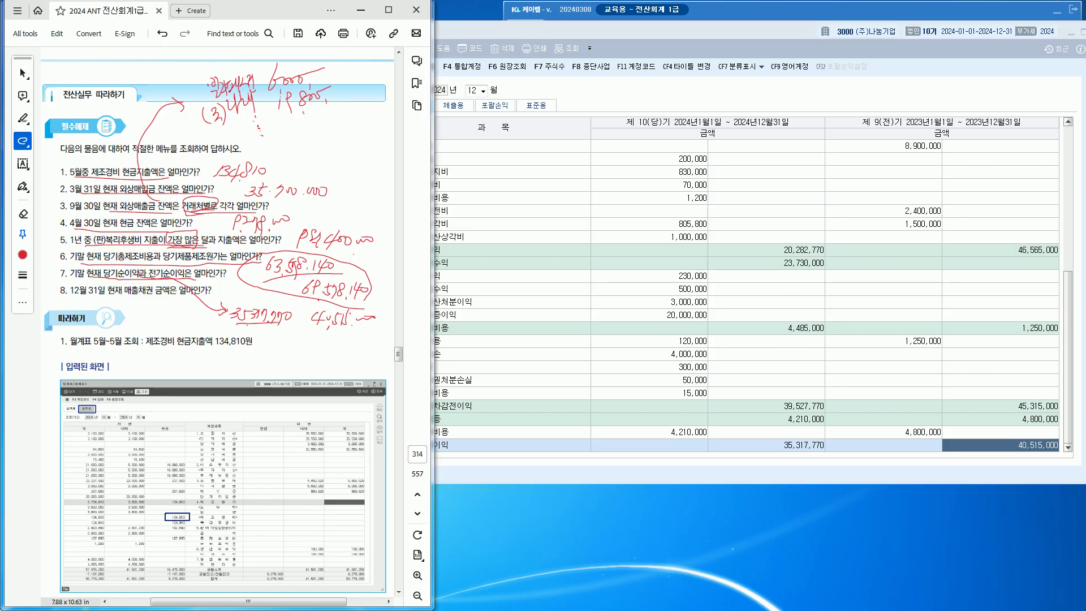
left_click_drag(104, 297, 178, 297)
key("alt+Tab")
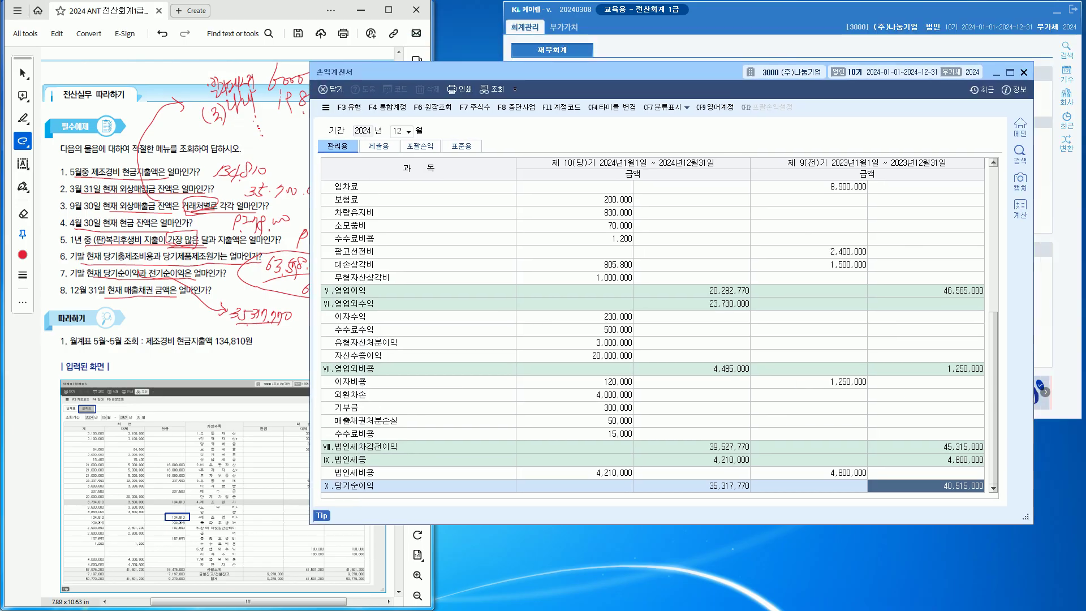
key("Escape")
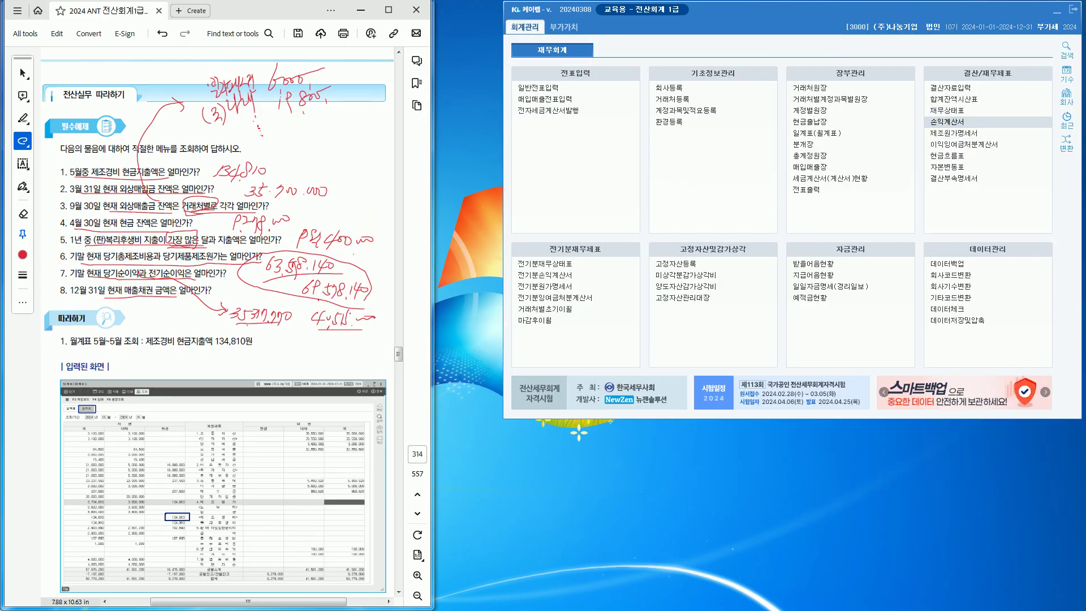
- Open the 재무상태표 beside the PDF, query it for December 2024, and dismiss the retained-earnings notice
key("Up")
key("Return")
mouse_move(396, 84)
left_mouse_down()
mouse_move(504, 77)
mouse_move(669, 36)
mouse_move(636, 45)
left_mouse_up()
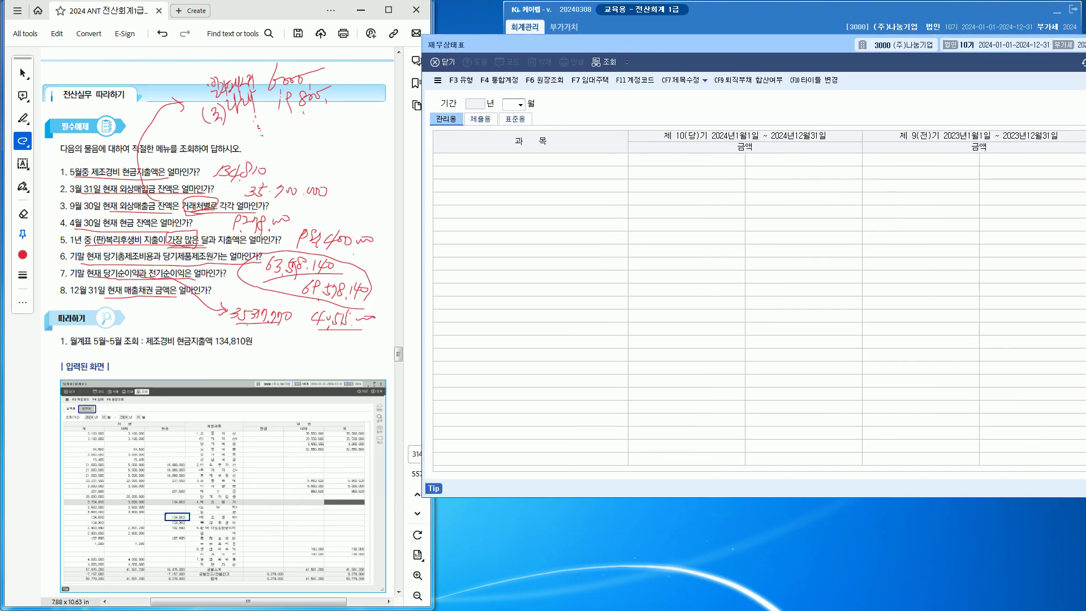
type("12")
key("Return")
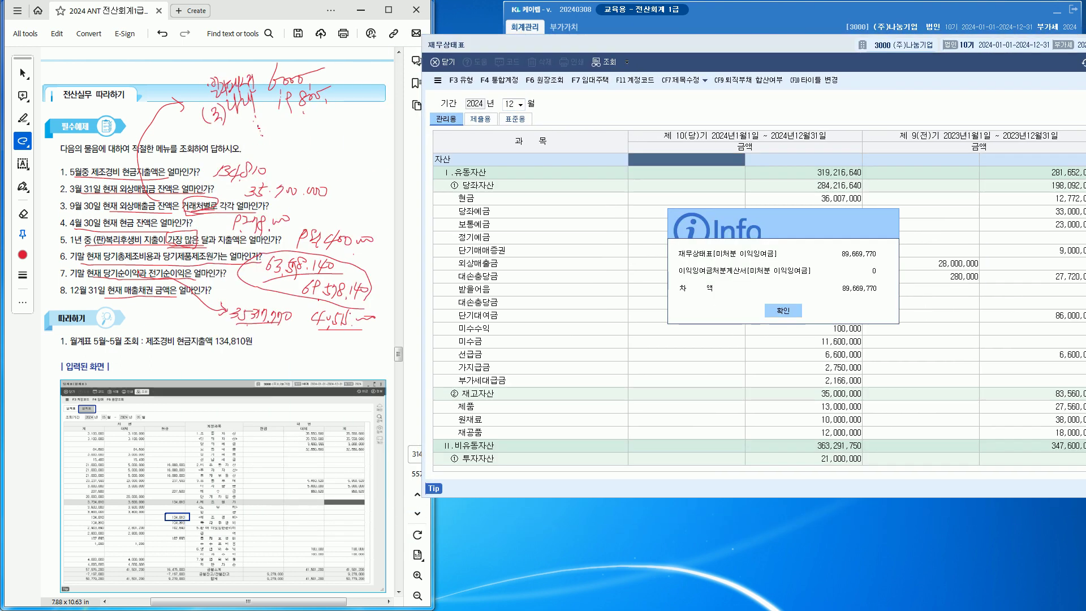
key("Return")
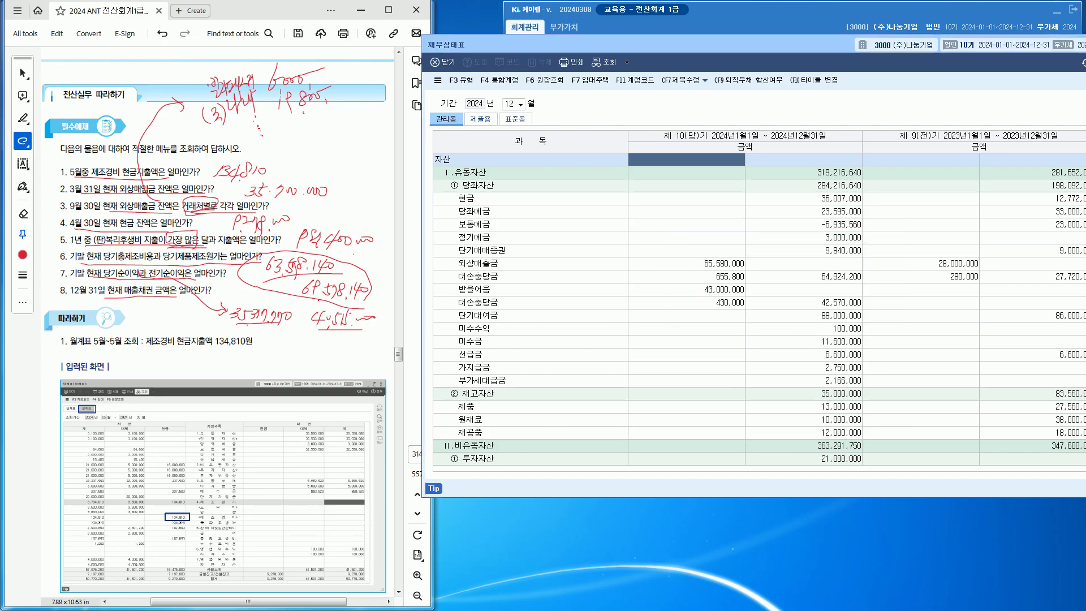
- Compare 외상매출금 and 받을어음 in the 관리용 balance sheet and find the combined 매출채권 amount in the 제출용 version
left_click(686, 263)
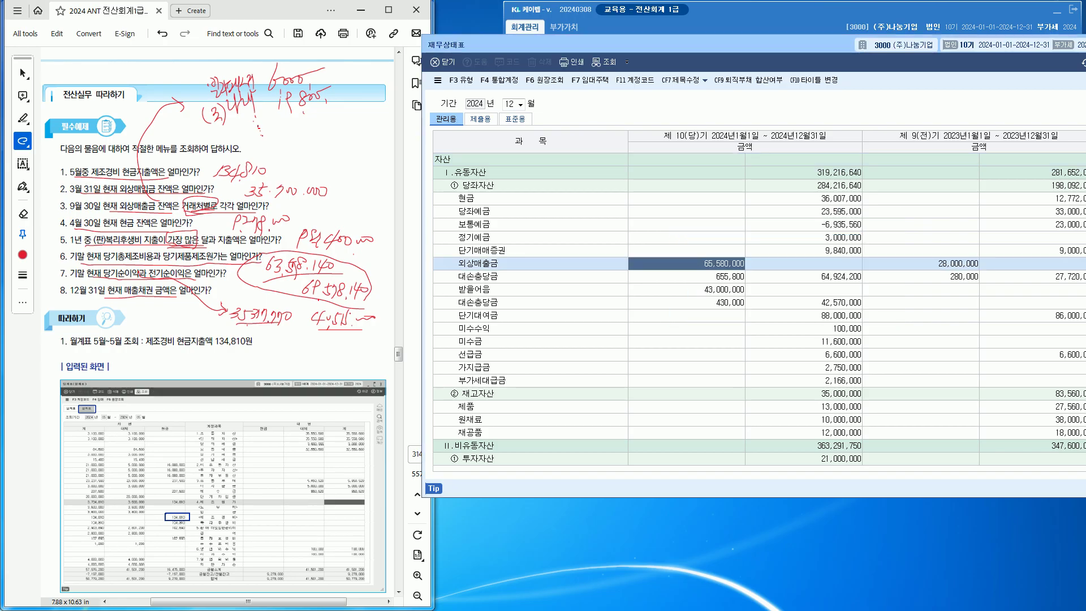
left_click(687, 289)
left_click(686, 264)
left_click(686, 290)
left_click(687, 263)
left_click(480, 118)
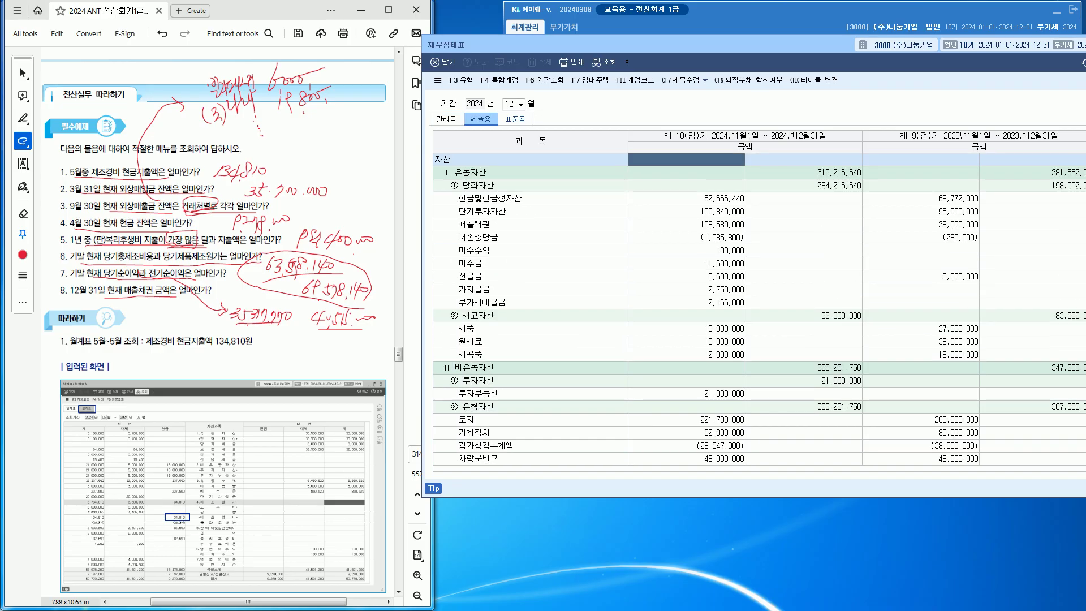
left_click(687, 224)
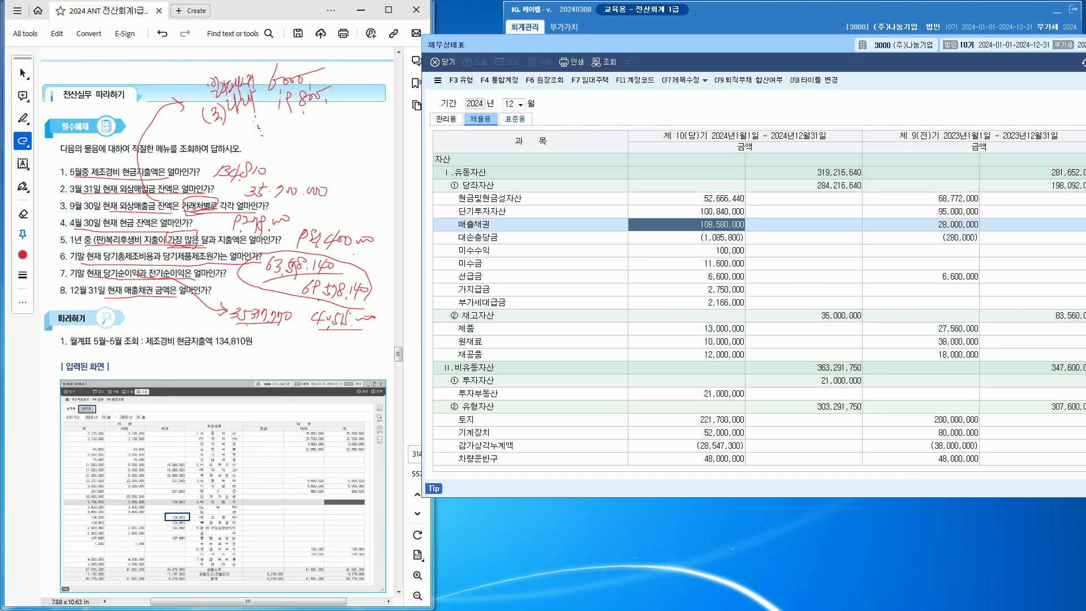
- Check 매출채권 against 대손충당금 in the 제출용 balance sheet and handwrite the answer 108,580,000 below question 8
left_click(687, 238)
left_click(687, 225)
left_click(686, 237)
left_click(687, 224)
left_click(687, 237)
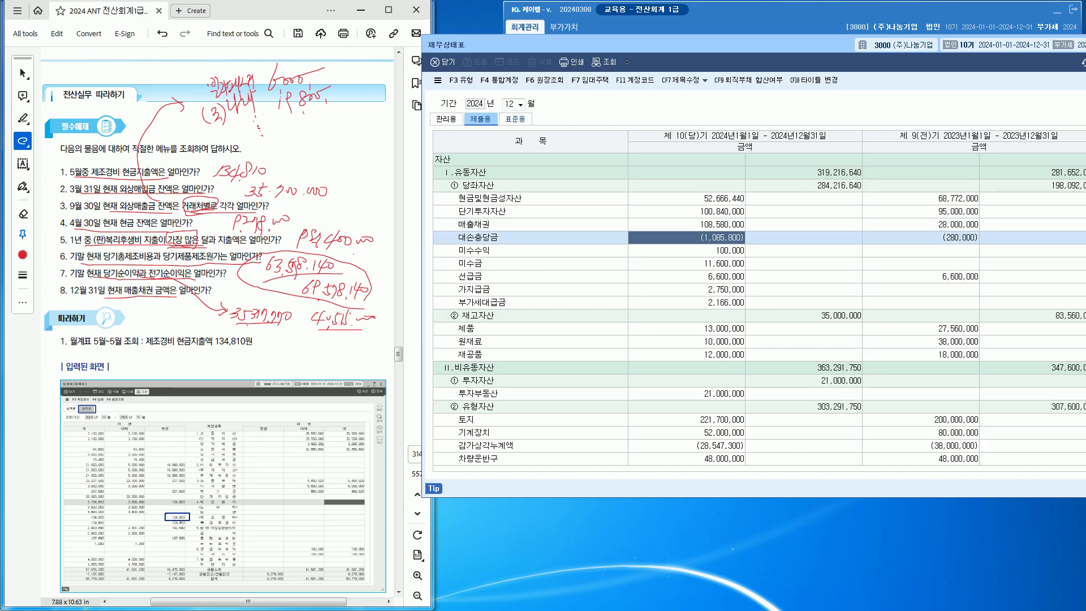
mouse_move(140, 305)
left_mouse_down()
mouse_move(132, 315)
mouse_move(173, 302)
mouse_move(169, 318)
left_mouse_up()
left_click_drag(171, 308, 173, 316)
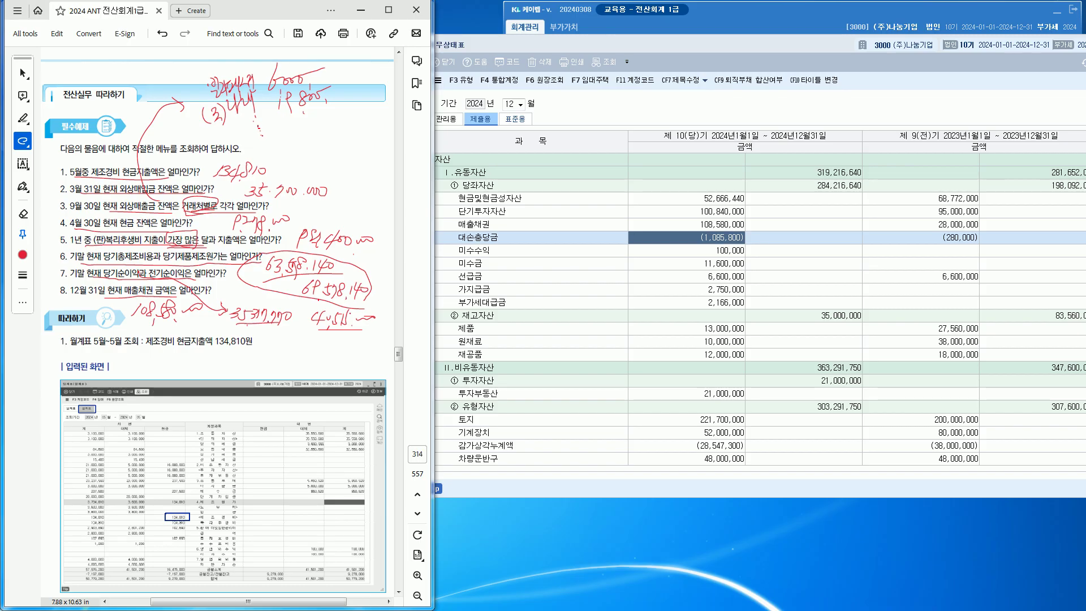
- Examine 외상매출금, 받을어음 and their 대손충당금 rows in the 관리용 version of the balance sheet
right_click(693, 232)
key("Escape")
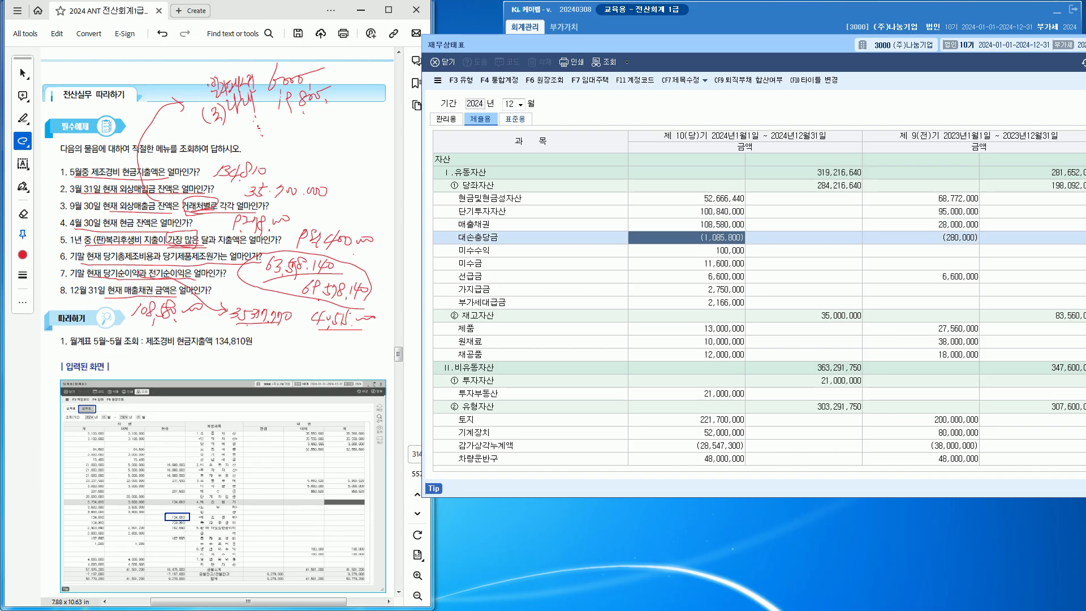
left_click(446, 119)
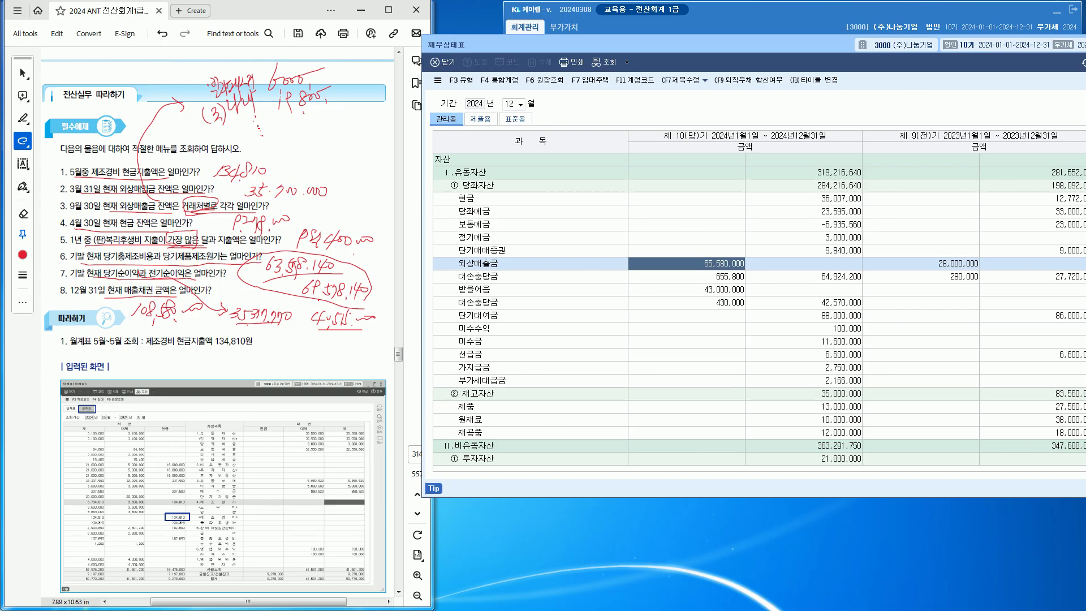
left_click(687, 276)
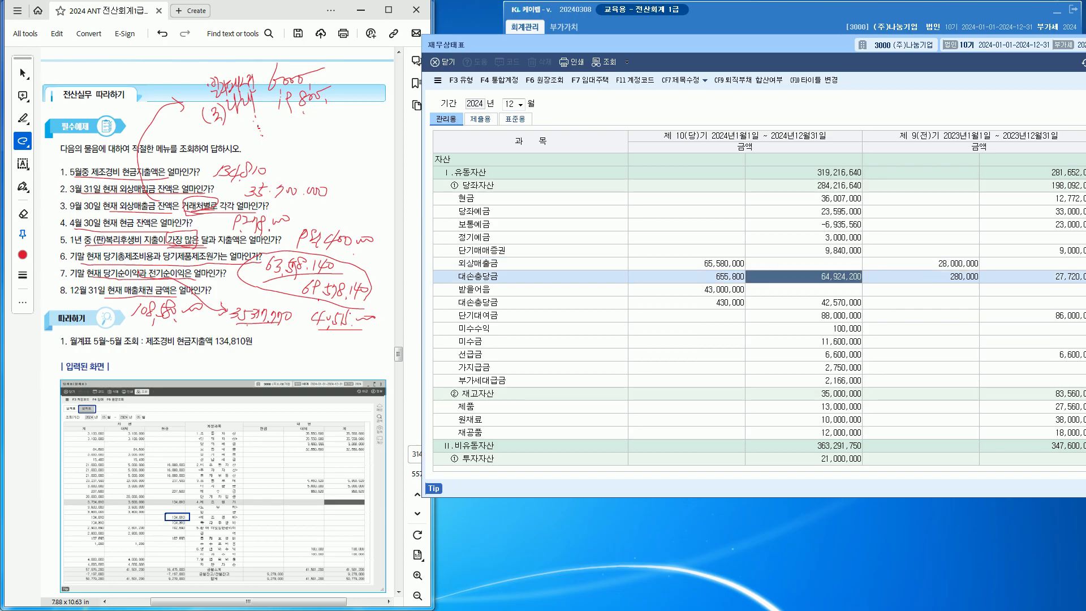
key("Down")
key("Down")
key("Right")
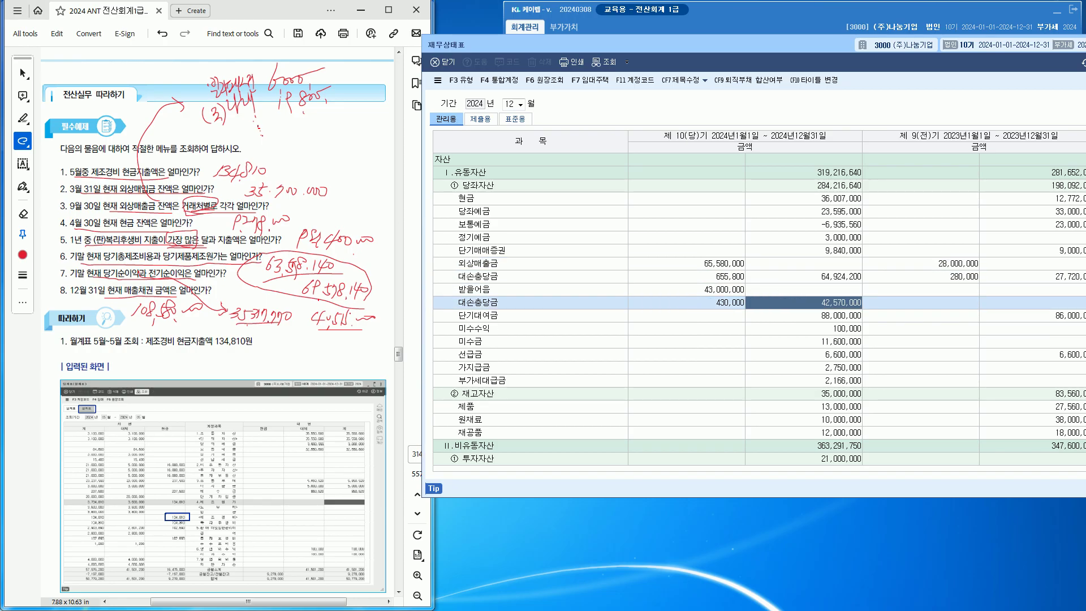
key("Up")
key("Left")
left_click(713, 264)
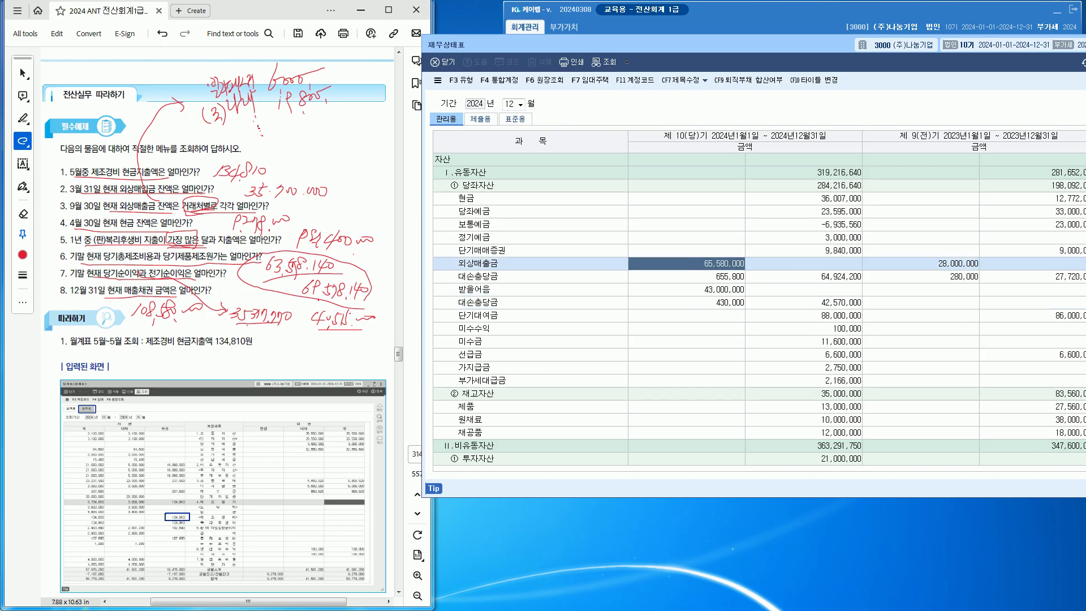
- Compare how 매출채권 and 현금및현금성자산 are presented in the 제출용, 관리용 and 표준용 balance sheets
left_click(481, 118)
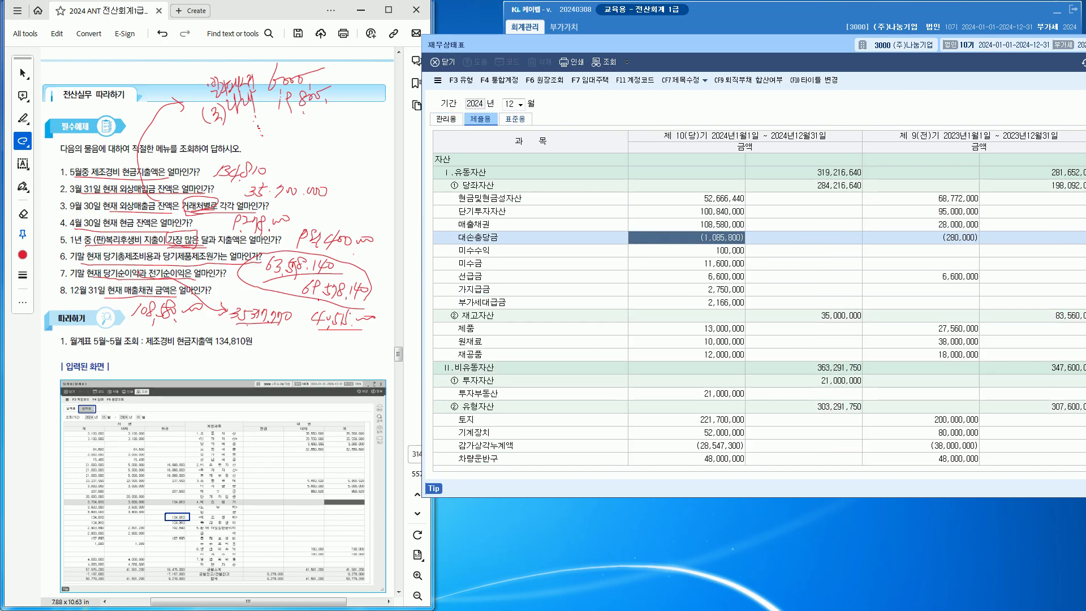
left_click(686, 224)
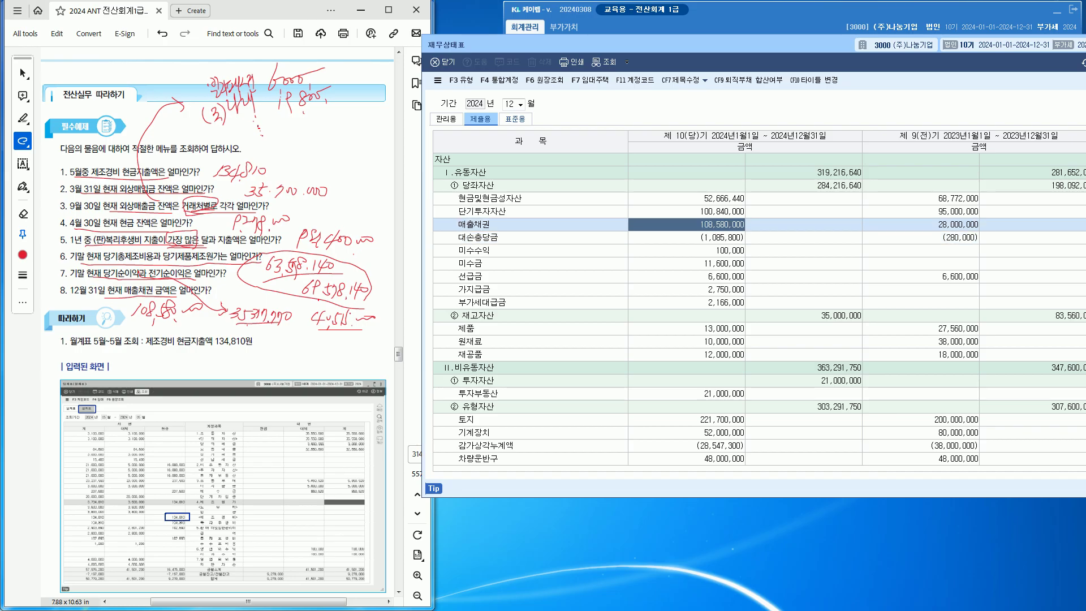
left_click(686, 198)
left_click(446, 119)
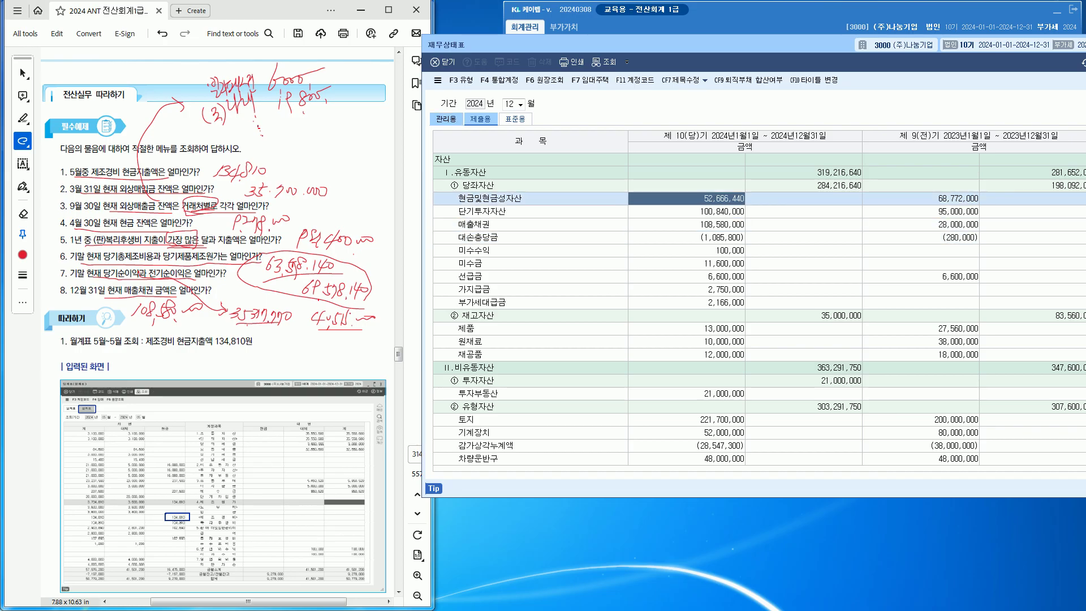
key("Down")
key("Down")
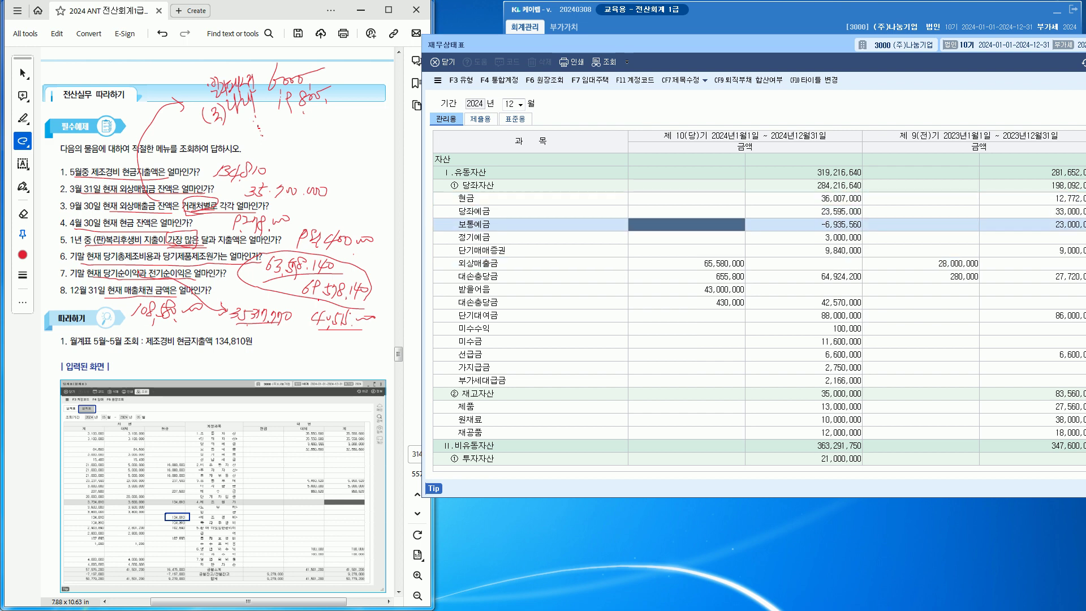
left_click(516, 119)
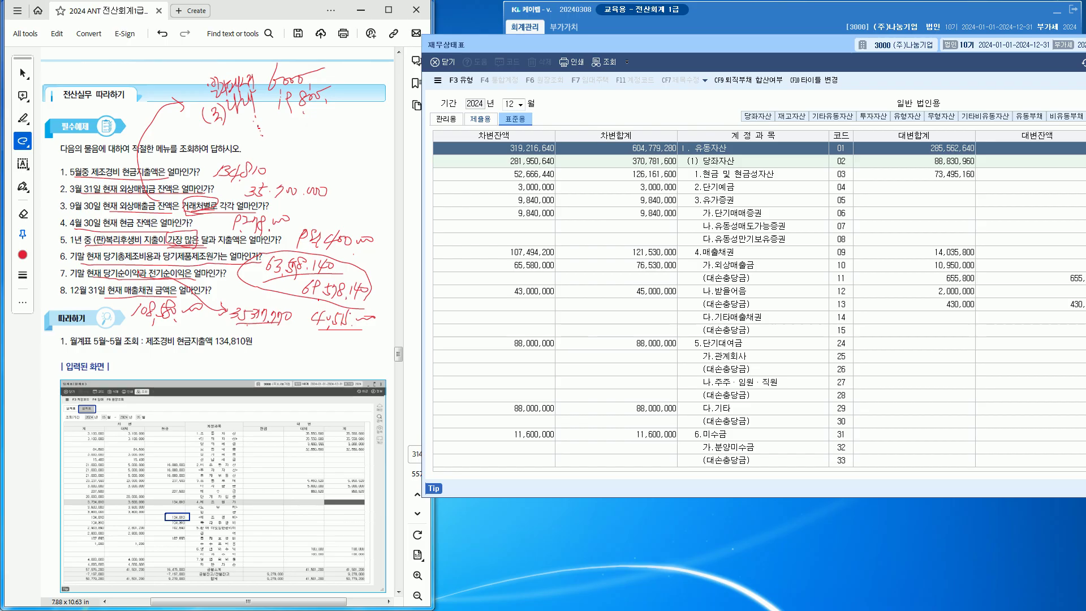
- Close the 재무상태표, look over the 부가가치 menus, and return to 회계관리
left_click_drag(650, 44, 510, 216)
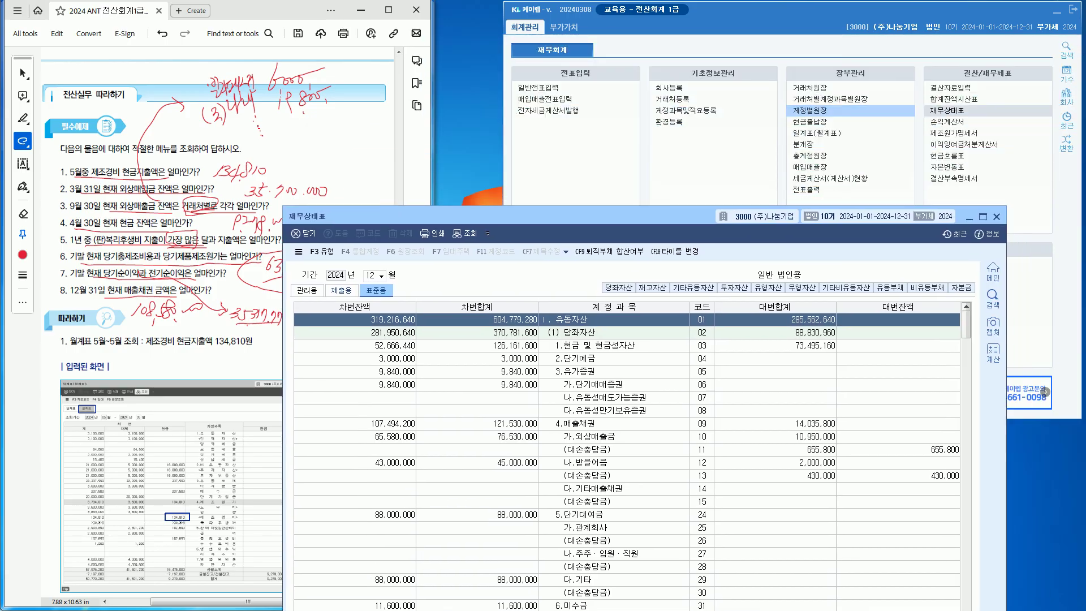
left_click(996, 217)
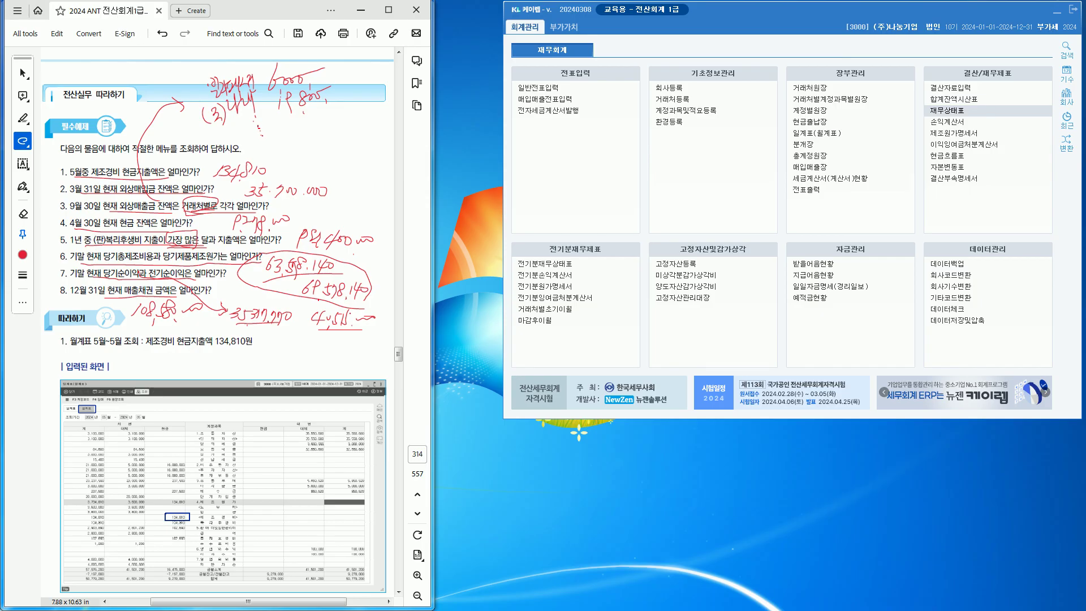
left_click(564, 27)
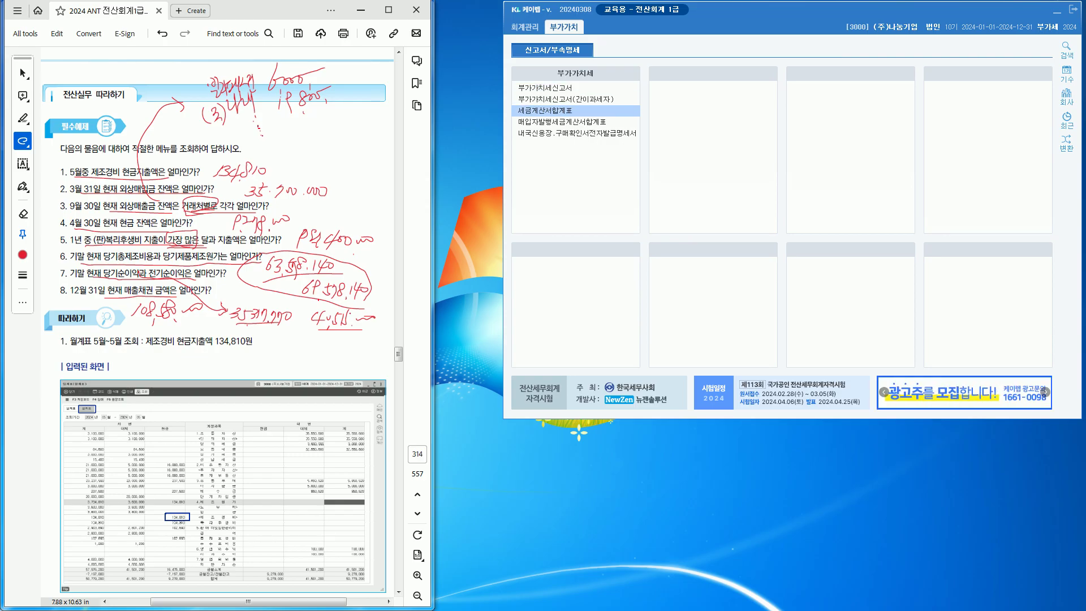
left_click(524, 26)
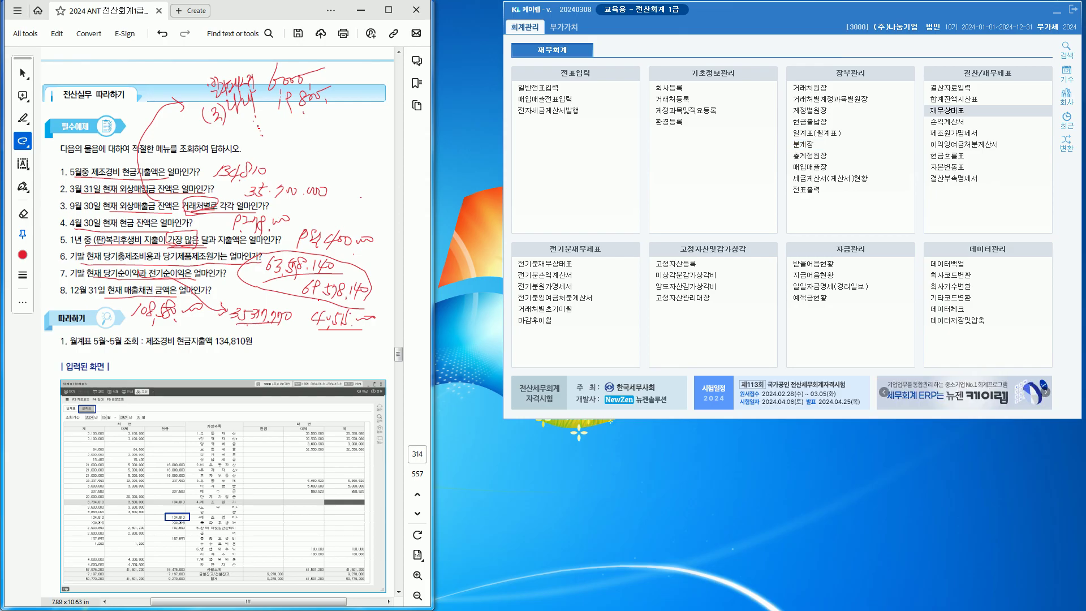
- Underline company code 3401 in the PDF's 제1회 실무시험 연습문제 and switch the working company to 3401 (주)다모아전자
scroll(217, 320, "down", 3)
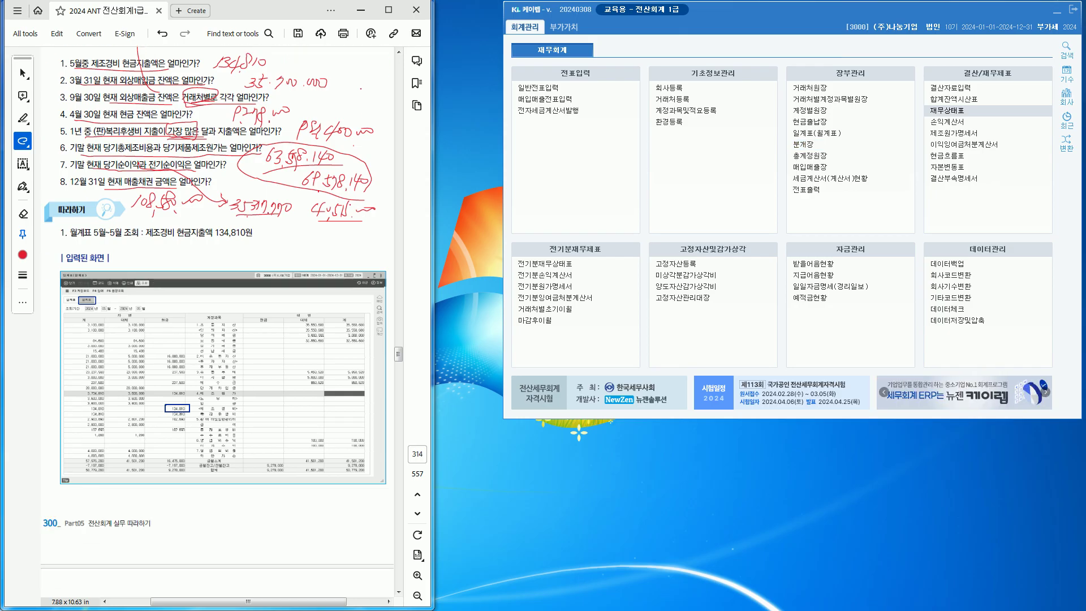
scroll(217, 320, "down", 6)
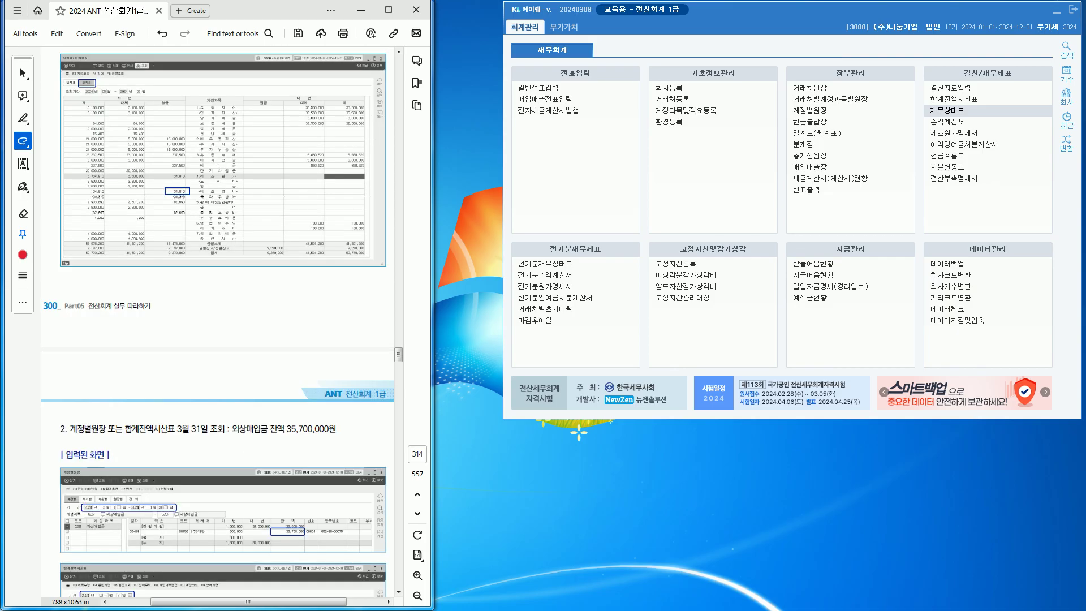
scroll(217, 320, "down", 5)
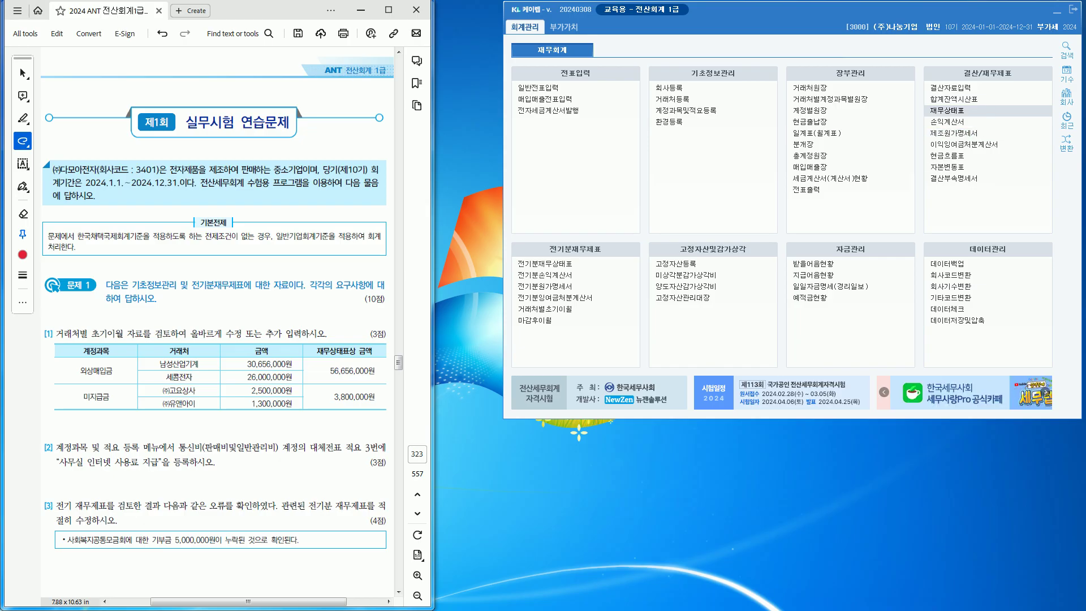
left_click_drag(136, 178, 179, 179)
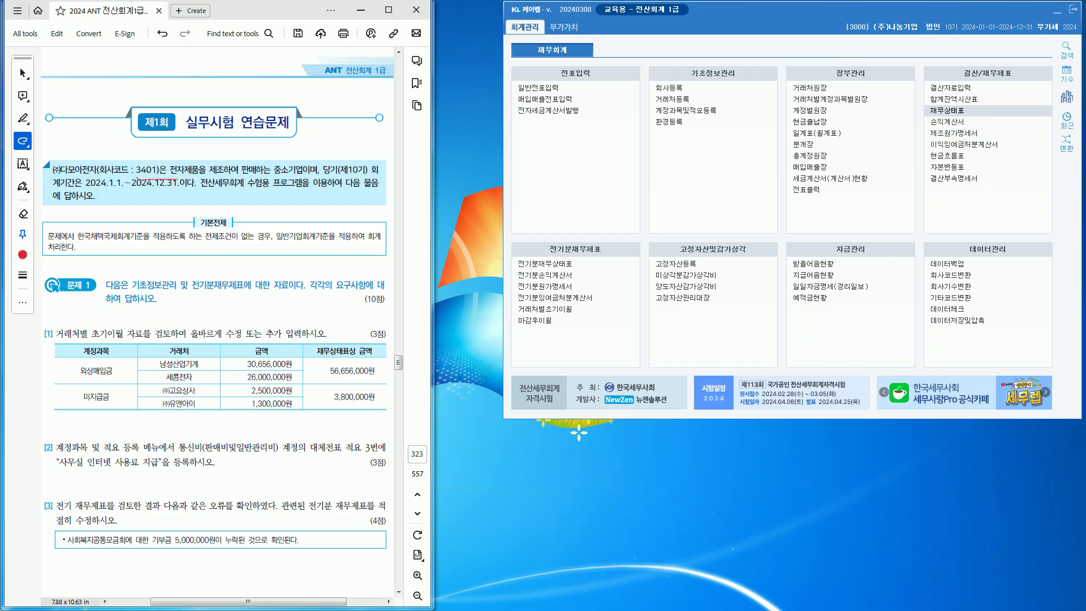
left_click(1066, 96)
type("3401")
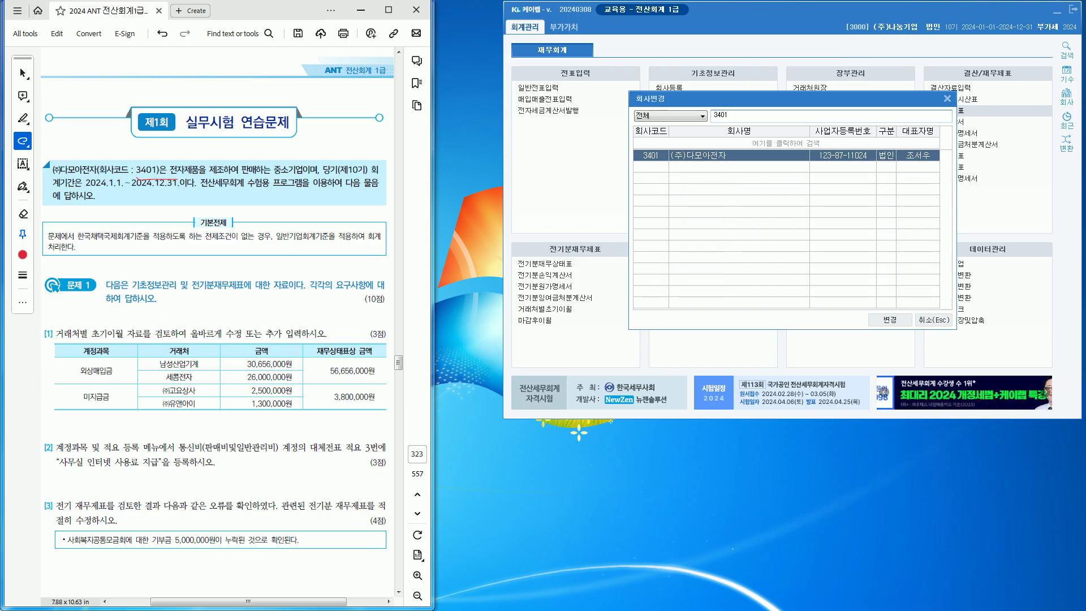
key("Return")
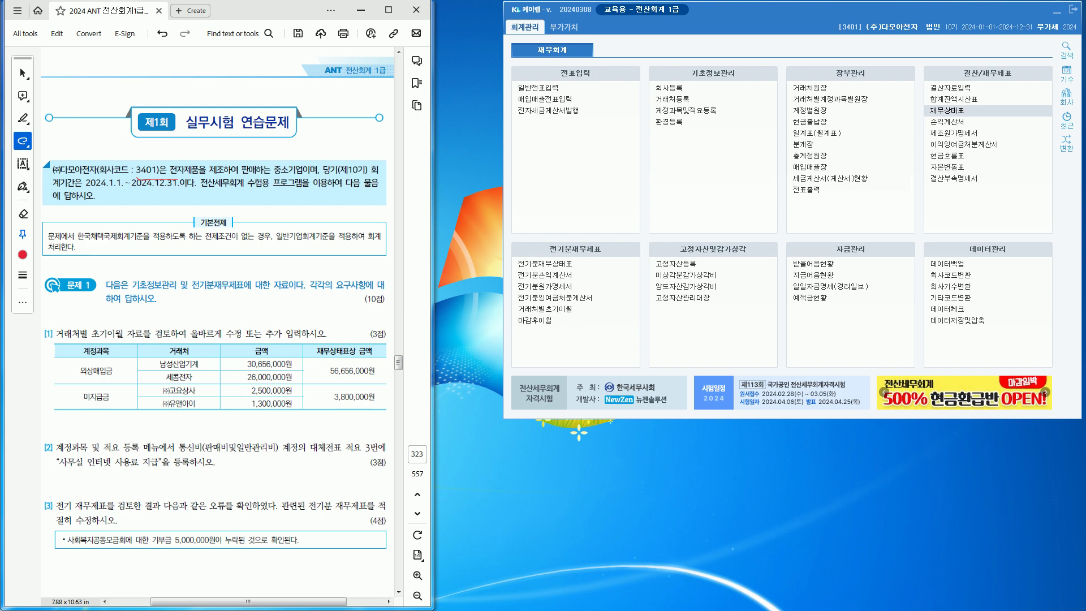
- Go to 문제 4 in the PDF and underline its error-correction instruction and item [1] dated 9월 5일
scroll(217, 321, "down", 15)
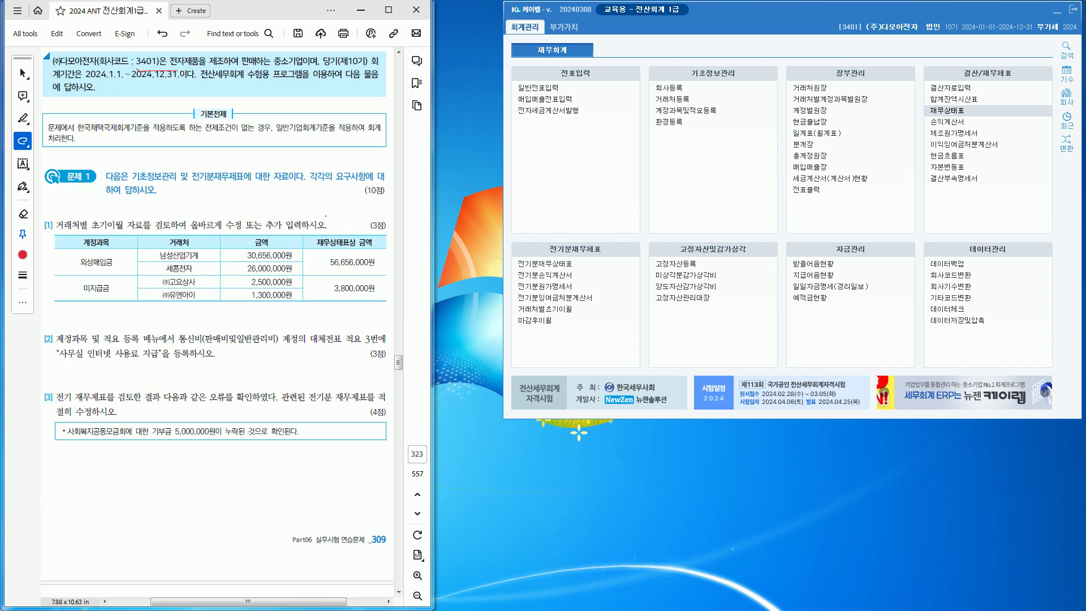
scroll(218, 321, "down", 15)
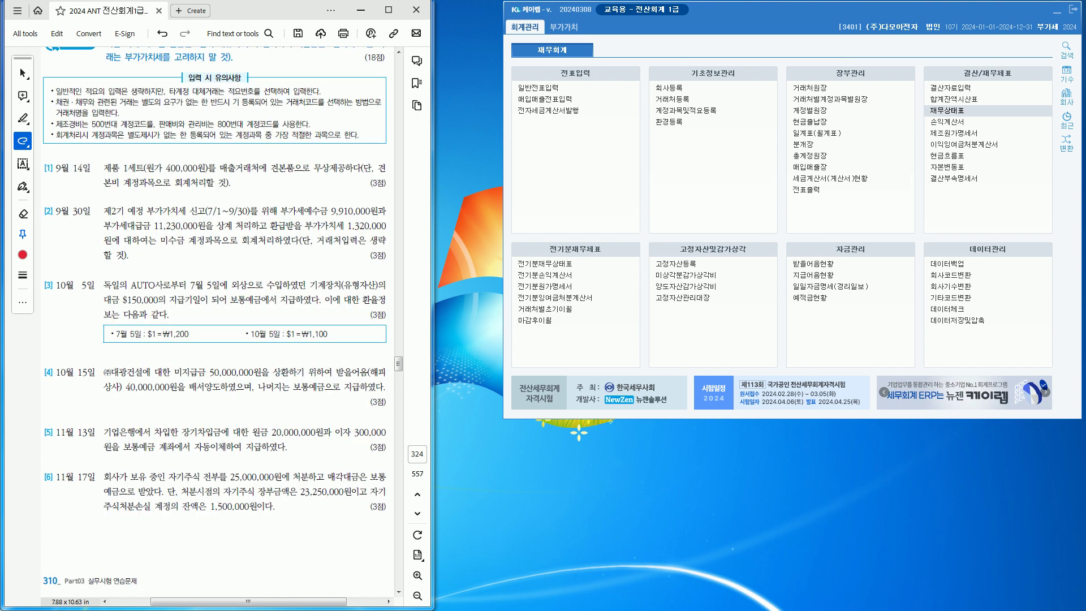
scroll(217, 321, "down", 15)
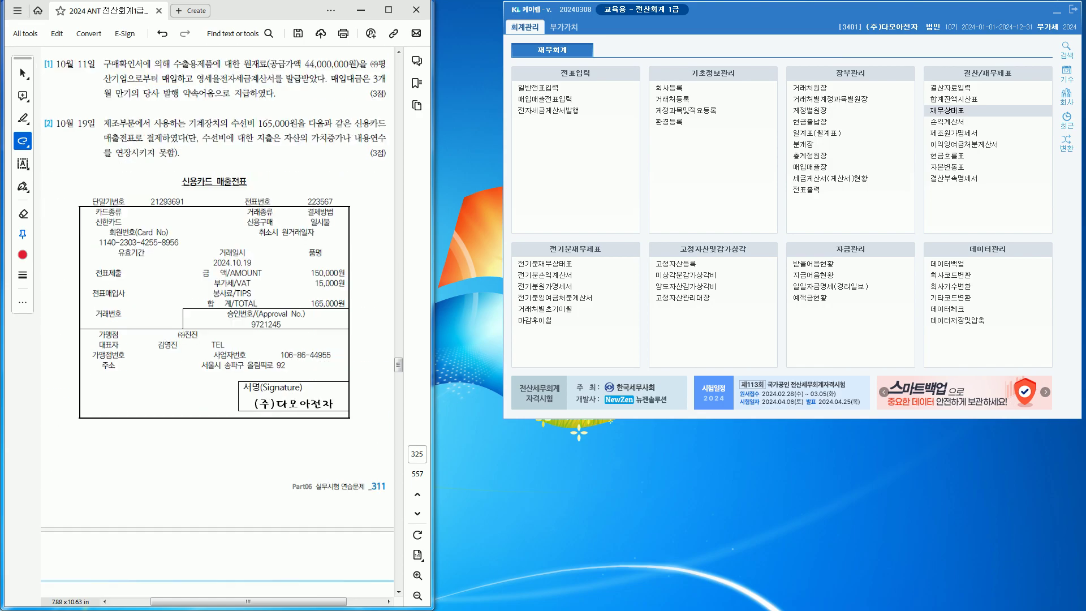
scroll(217, 321, "down", 15)
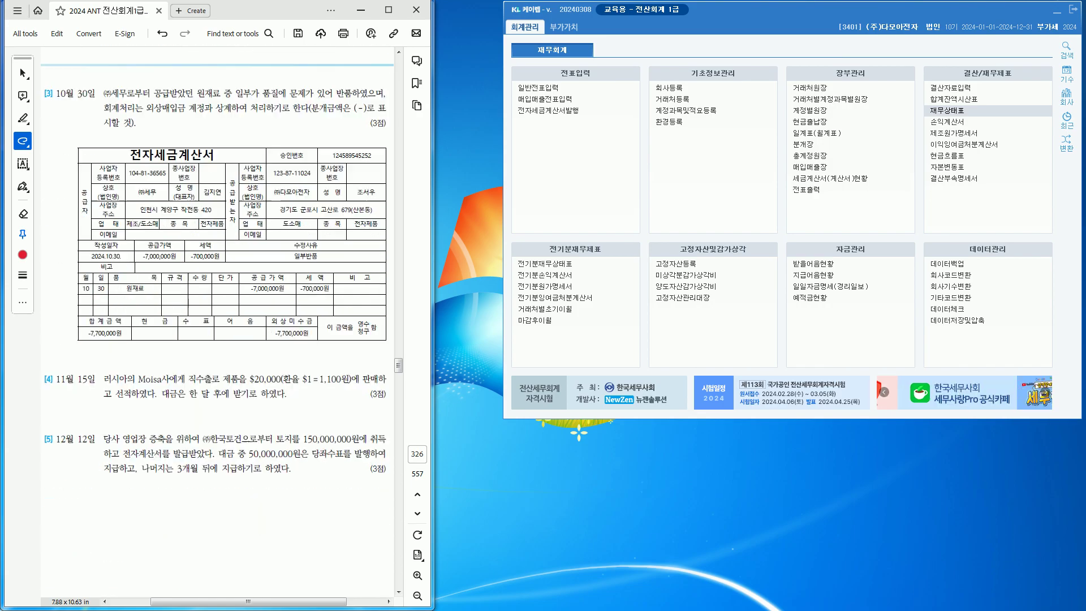
scroll(217, 321, "down", 10)
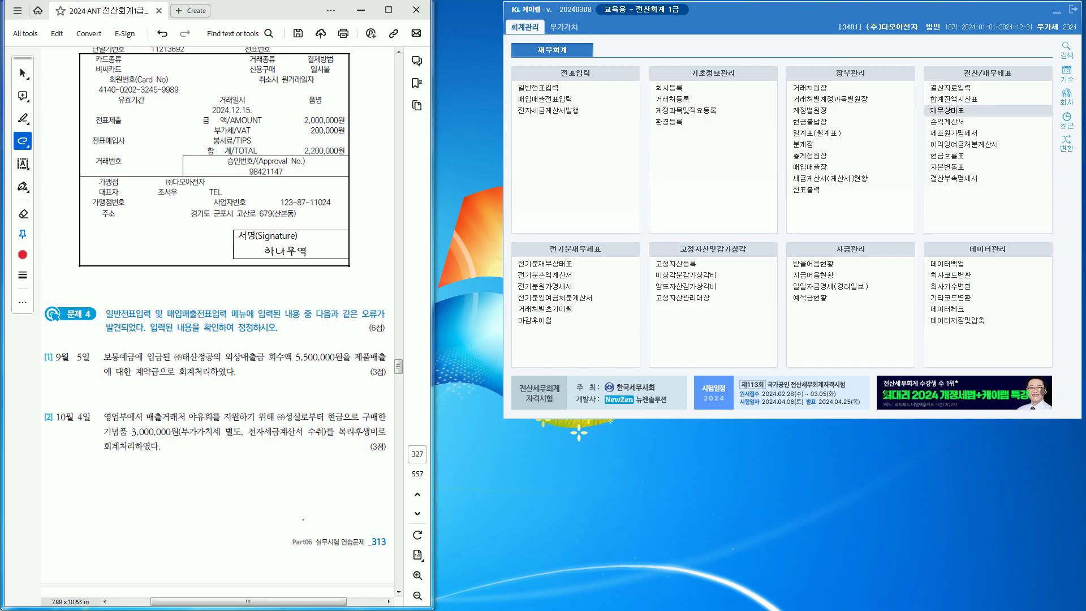
left_click_drag(60, 371, 202, 381)
left_click_drag(329, 322, 387, 320)
left_click_drag(148, 334, 272, 333)
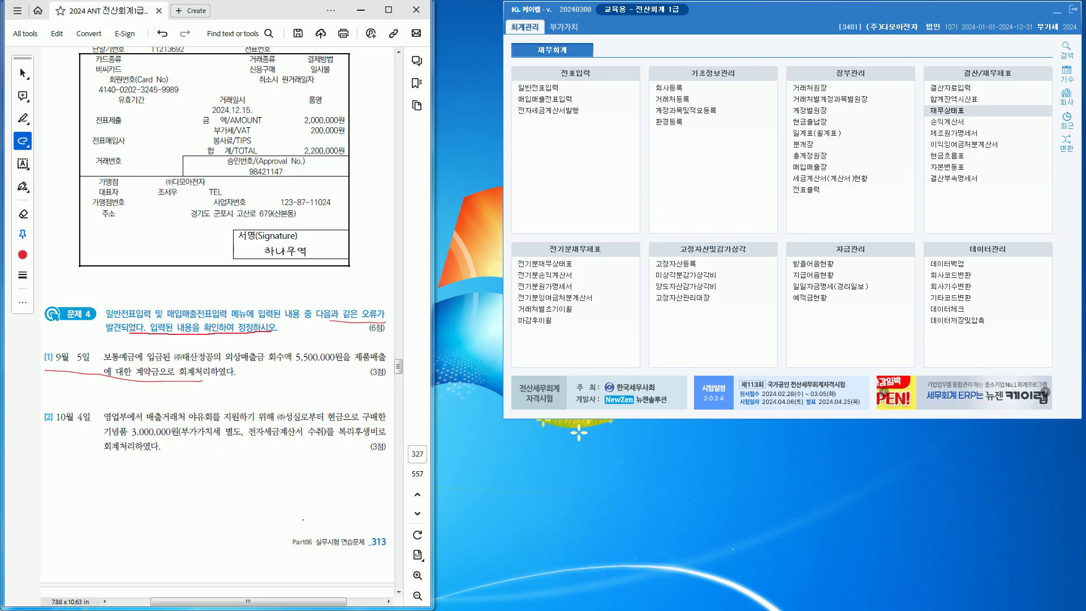
- Underline item [2] dated 10월 4일, its 부가가치세 별도 wording, and the 외상매출금 회수액 wording of item [1]
left_click_drag(57, 439, 196, 460)
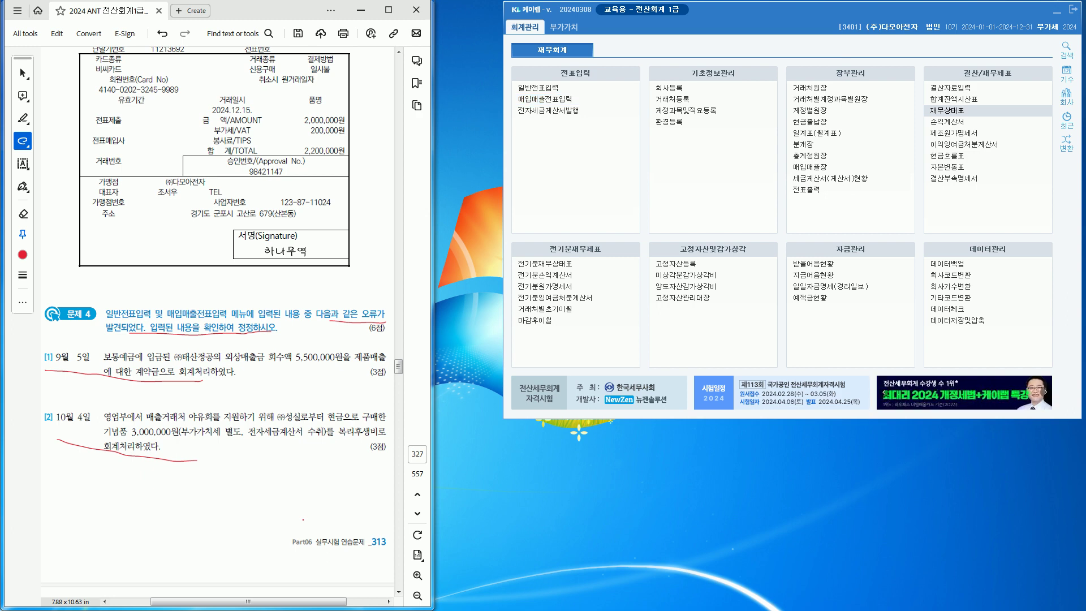
mouse_move(253, 437)
left_mouse_down()
mouse_move(201, 436)
mouse_move(222, 439)
left_mouse_up()
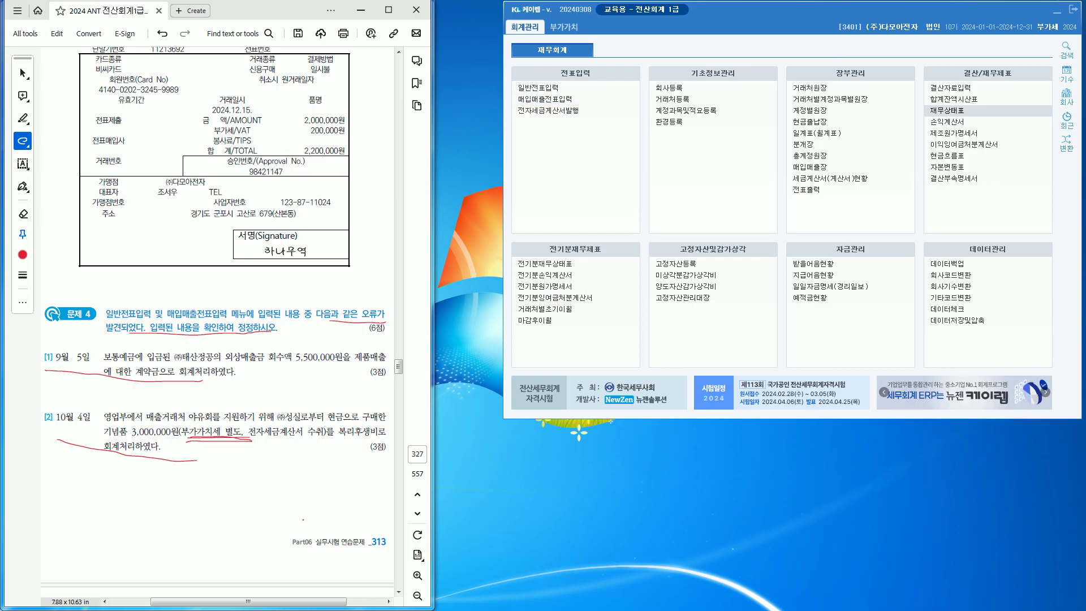
left_click_drag(243, 371, 318, 371)
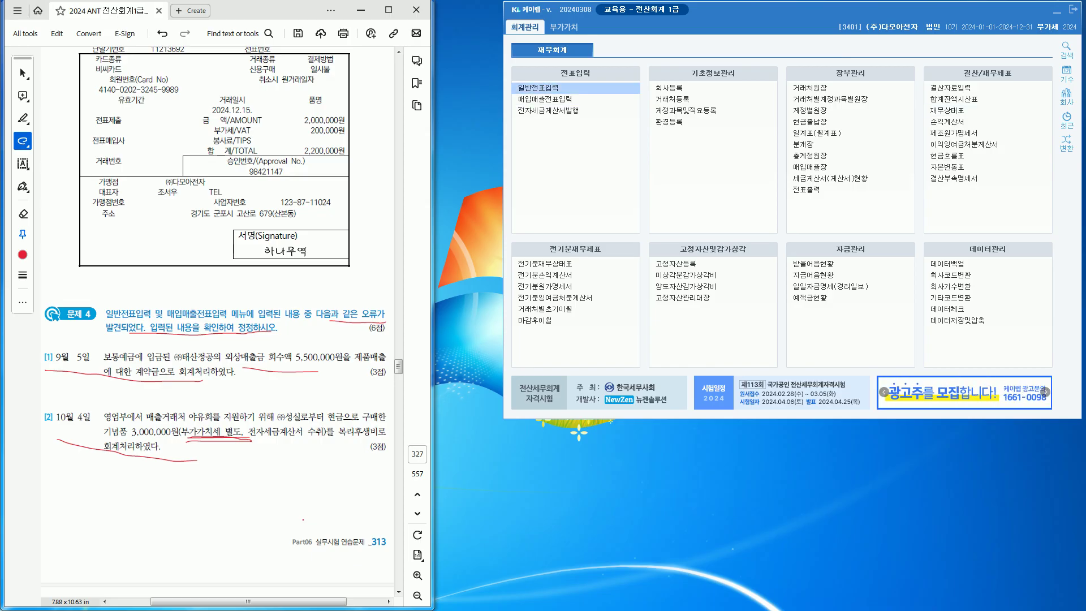
- Open 일반전표입력 beside the PDF and look up the September 5 slip to review its 보통예금 and 선수금 lines
left_click(537, 88)
left_click_drag(497, 131, 699, 69)
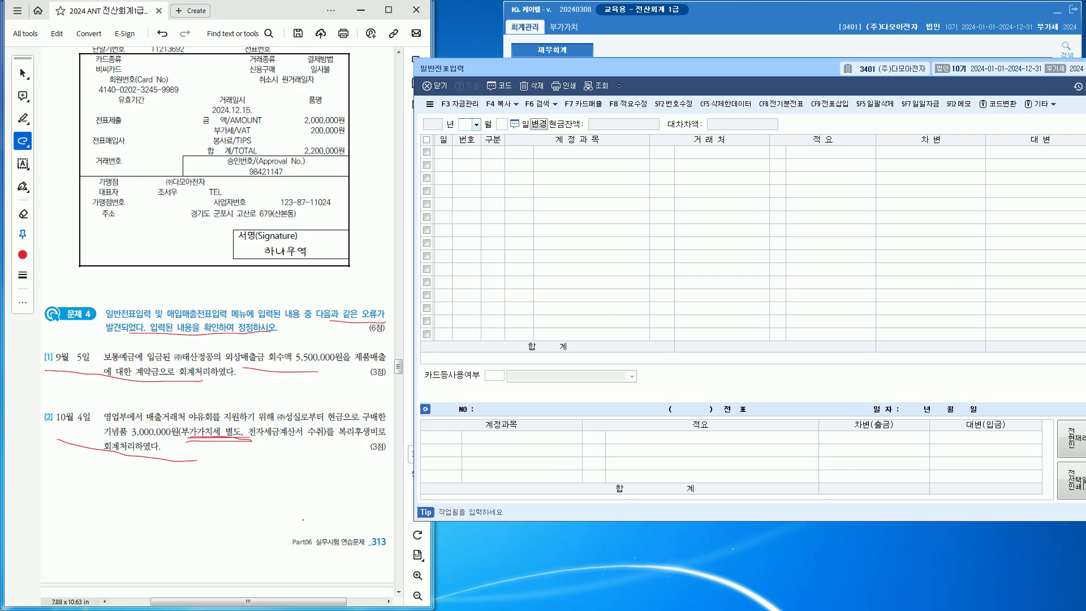
type("9")
key("Return")
type("5")
key("Return")
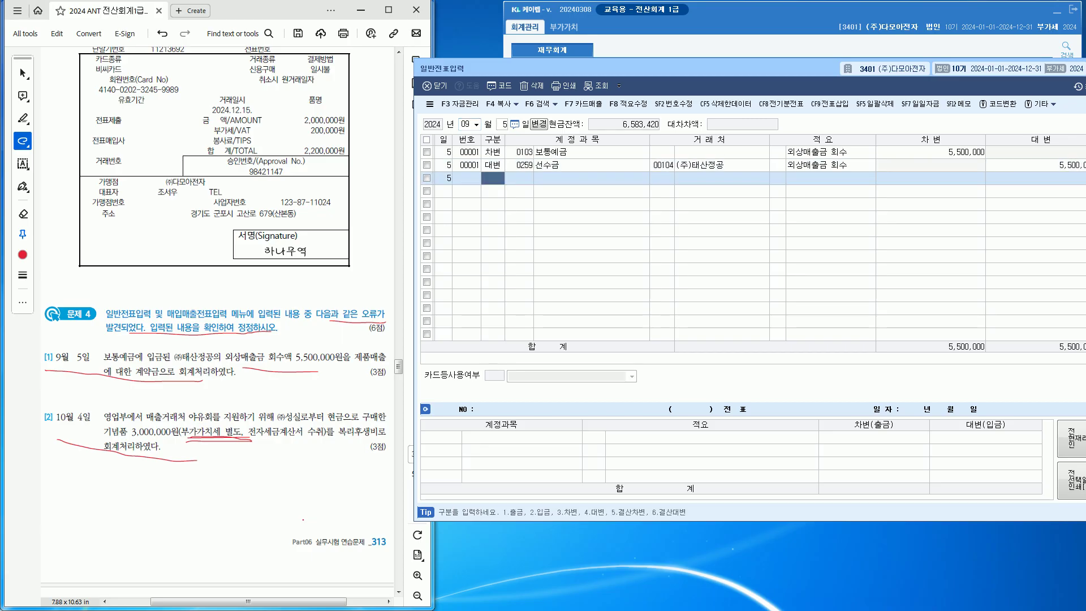
left_click(722, 165)
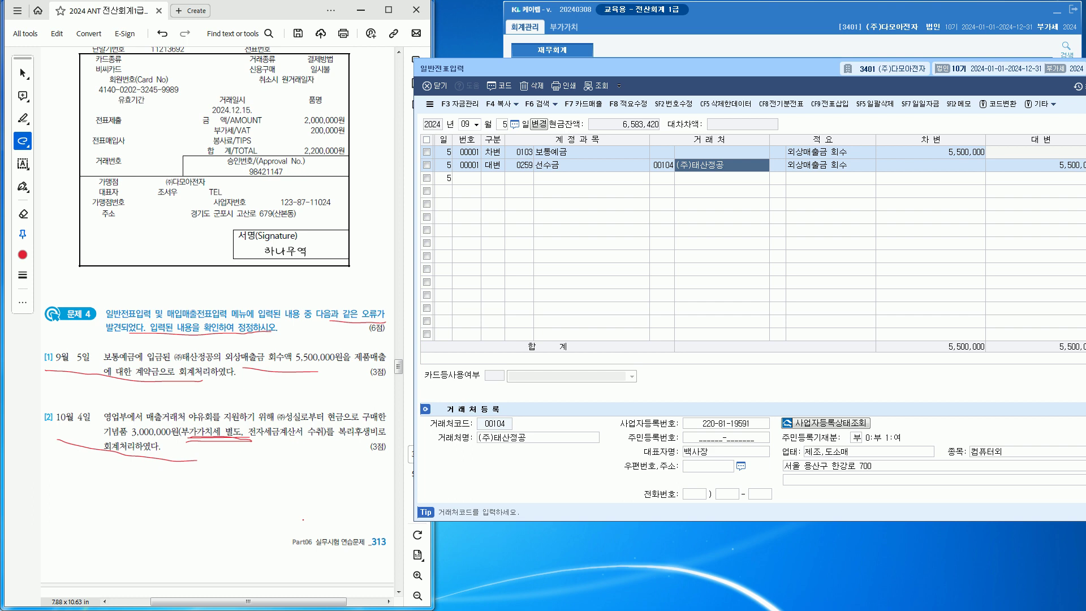
left_click(520, 152)
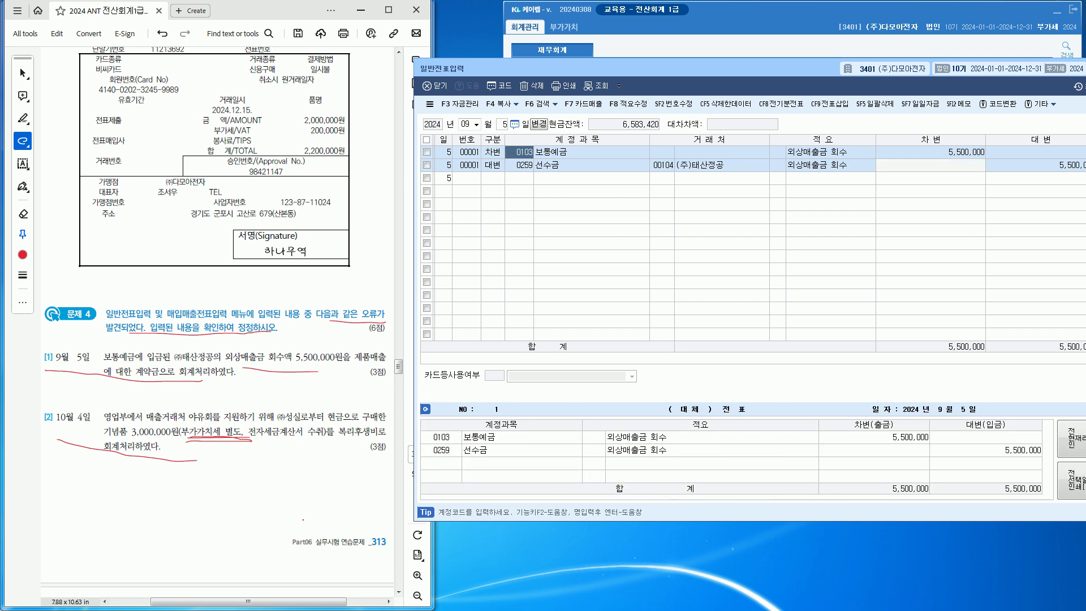
- Underline 계약금으로 and circle 외상매출금 회수액 5,500,000원 in item [1], and check the debit amount on the September 5 slip
left_click_drag(140, 378, 201, 381)
mouse_move(281, 368)
left_mouse_down()
mouse_move(240, 366)
mouse_move(247, 341)
mouse_move(329, 340)
mouse_move(300, 371)
left_mouse_up()
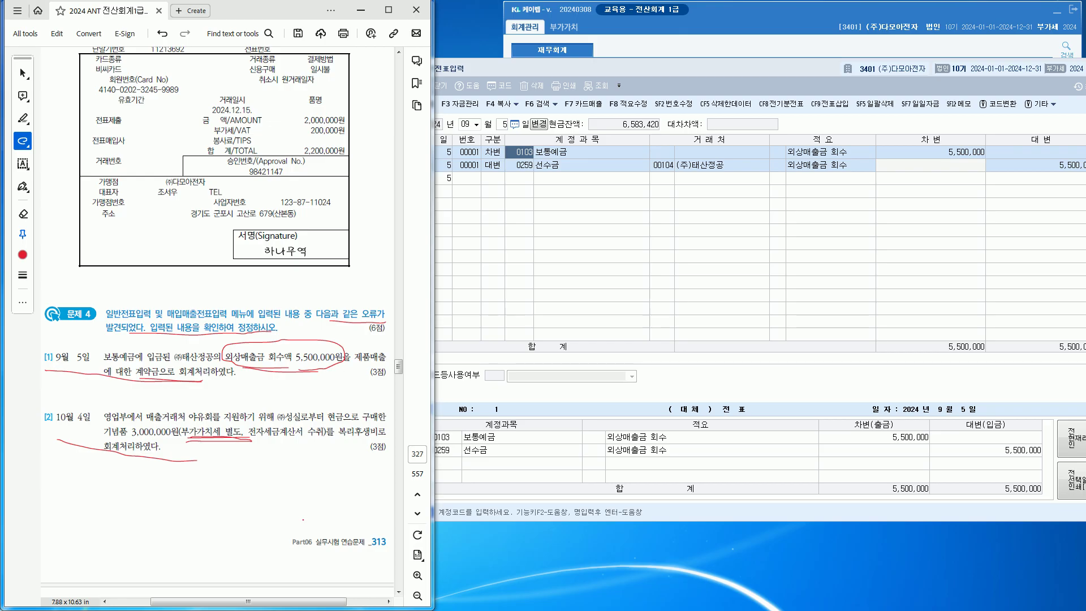
left_click(931, 152)
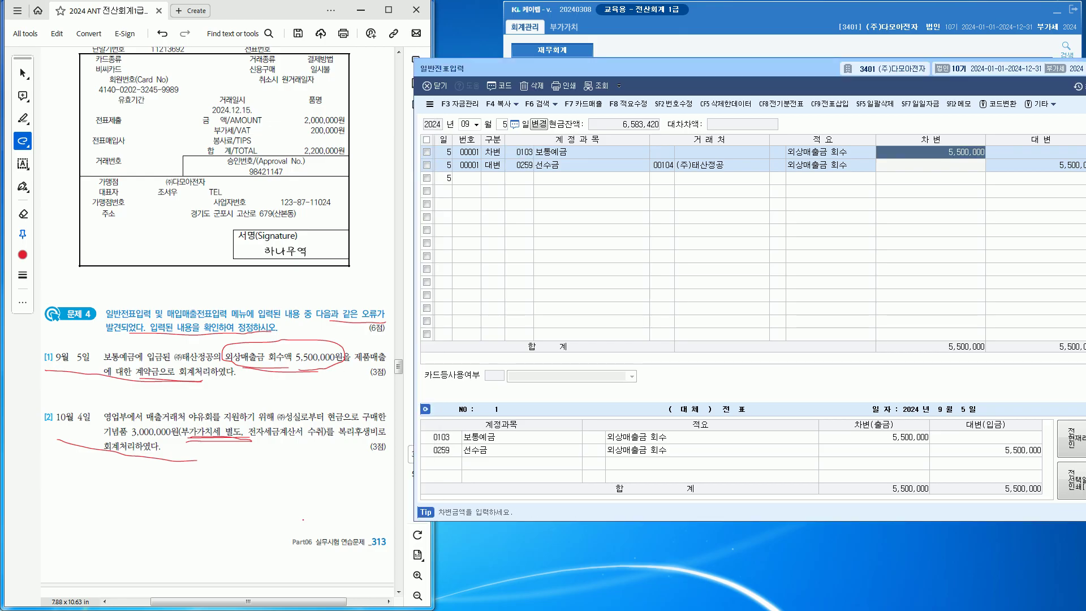
- Change the credit account of the September 5 slip to 0108 외상매출금 and close 일반전표입력
left_click(519, 166)
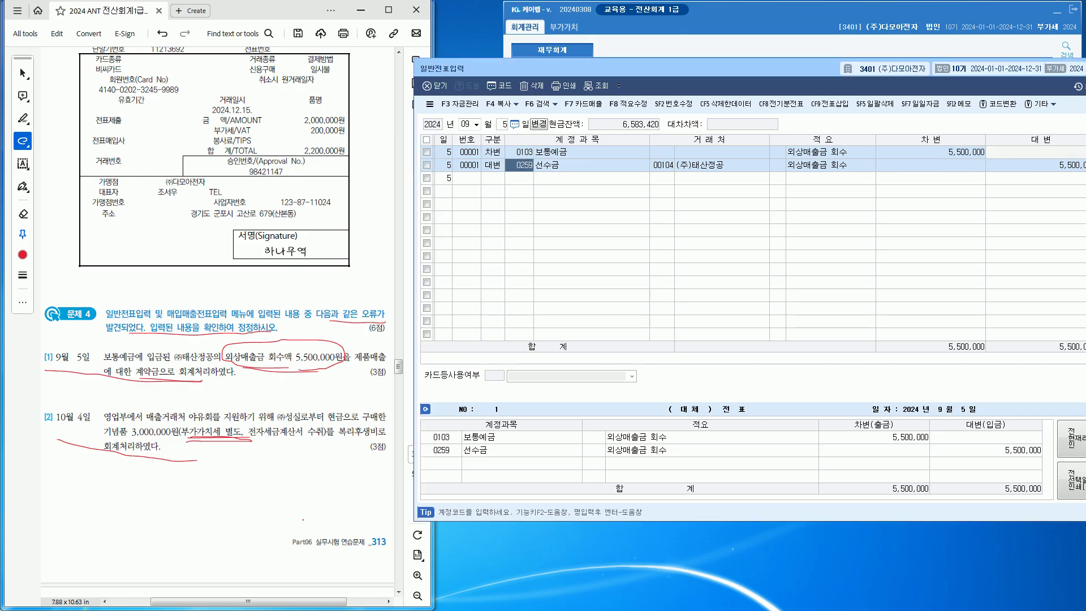
type("0108")
key("Return")
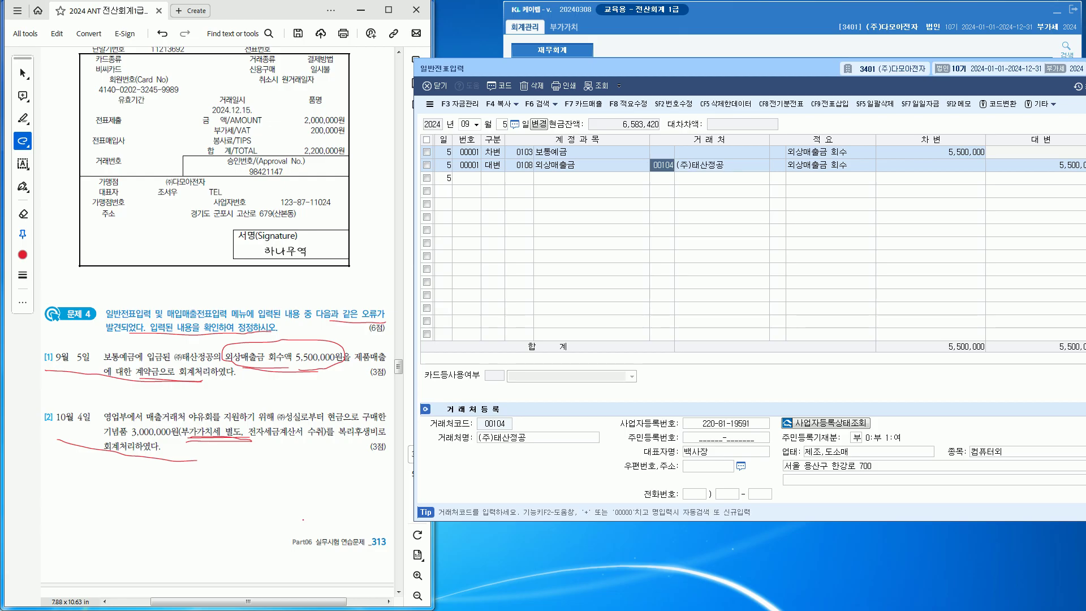
left_click_drag(640, 69, 487, 138)
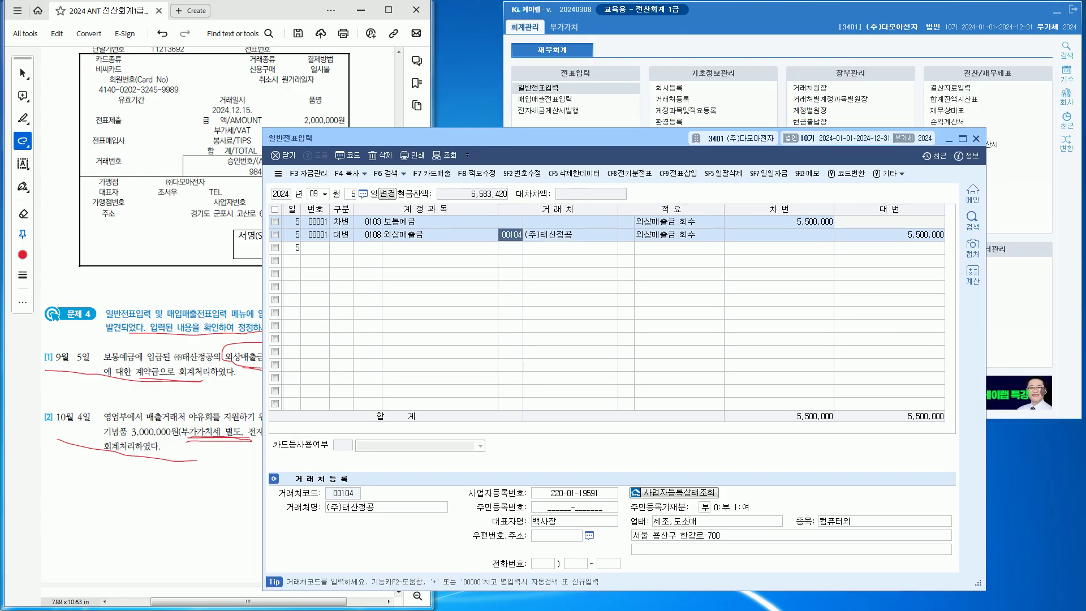
key("Escape")
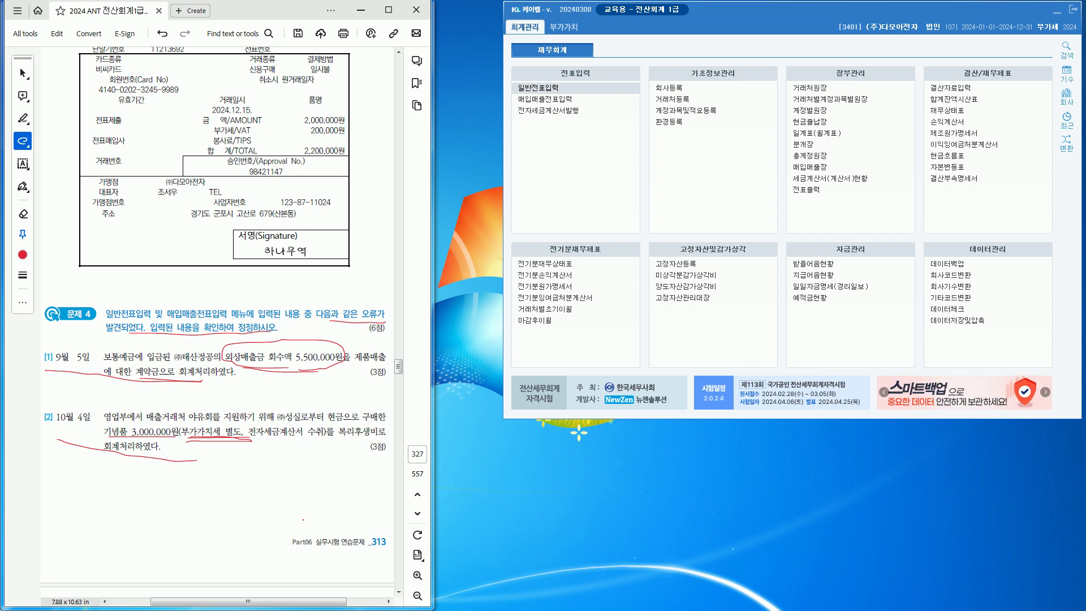
- Underline the 전자세금계산서 수취 and 복리후생비 wording in item [2], and look up the October 4 entry in 매입매출전표입력
left_click_drag(251, 437, 330, 438)
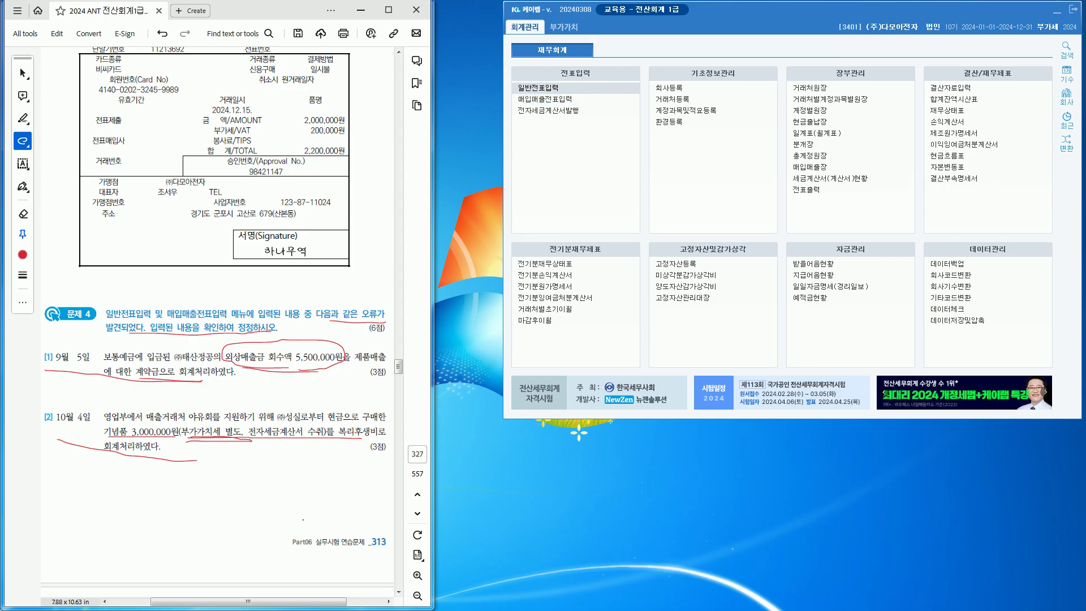
left_click(545, 99)
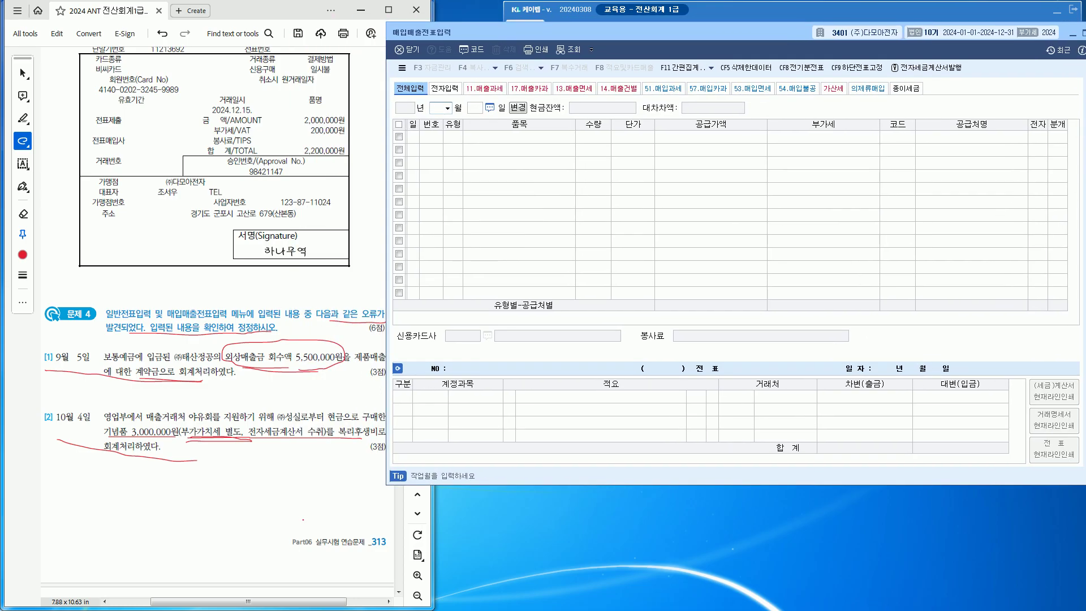
type("104")
key("Return")
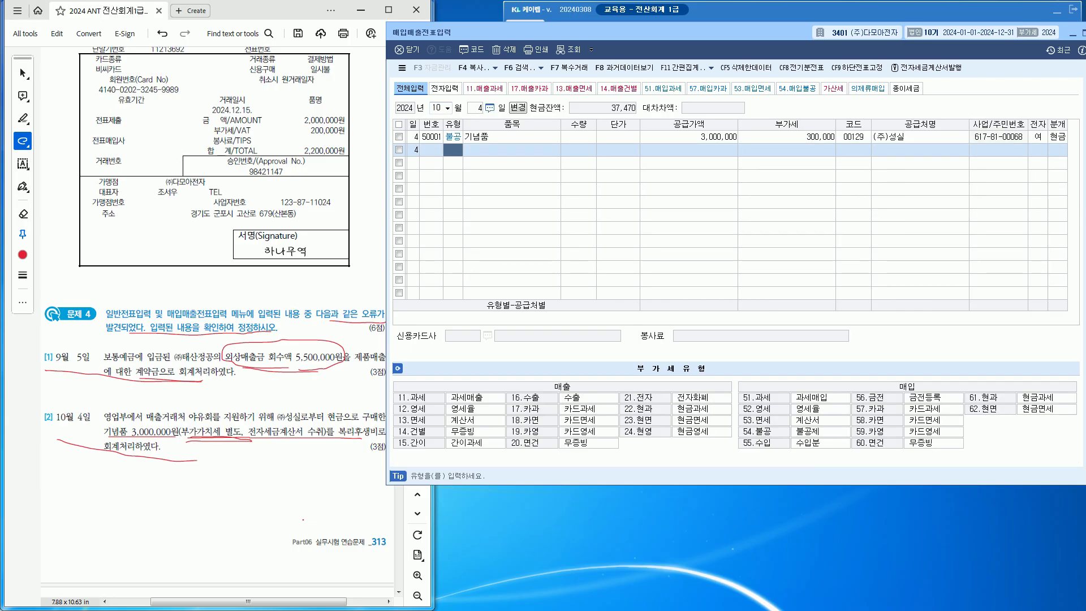
key("Up")
- Underline the 야유회 지원 and cash purchase wording plus 3,000,000원 in item [2], comparing it with the October 4 entry
key("alt+Tab")
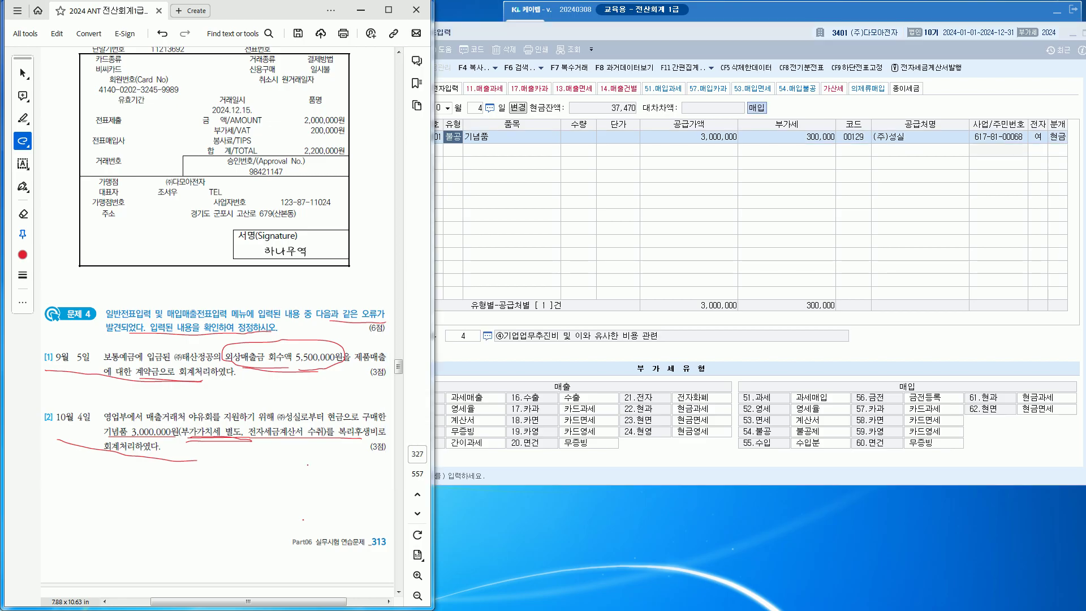
left_click_drag(166, 423, 367, 426)
key("alt+Tab")
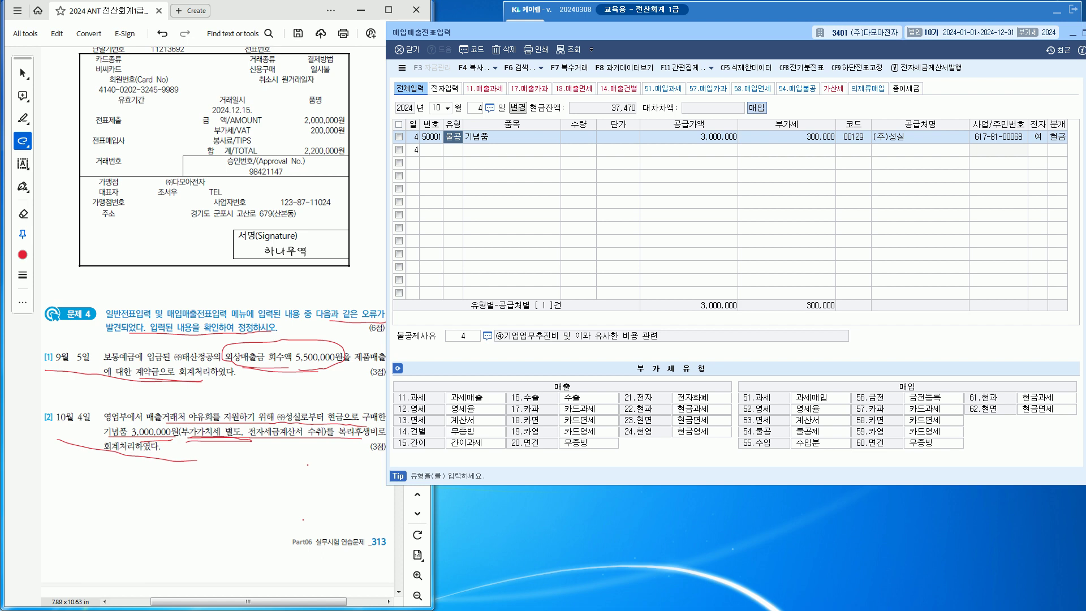
key("alt+Tab")
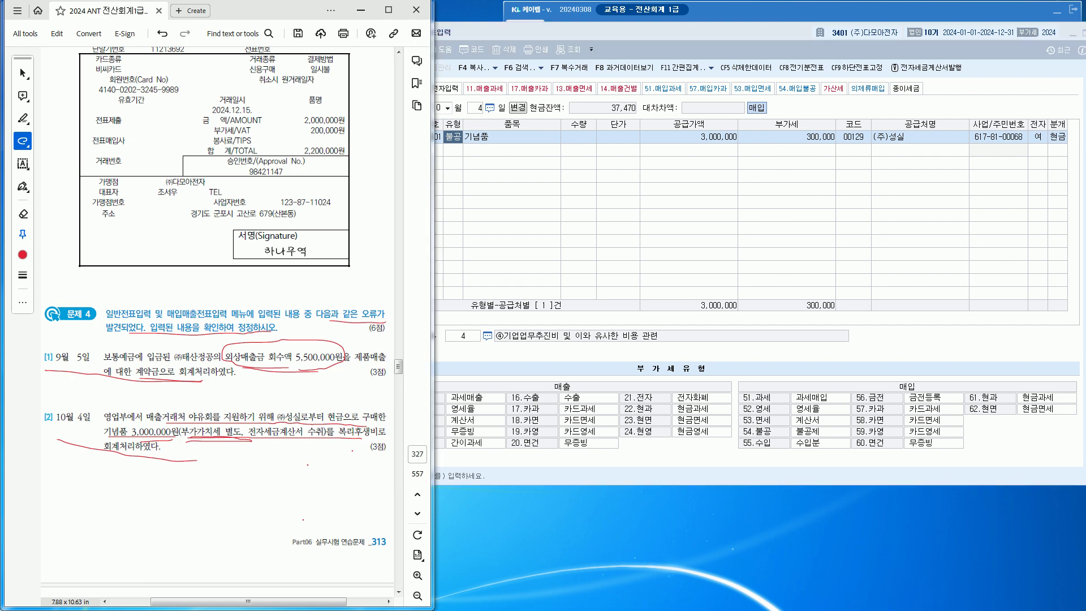
key("alt+Tab")
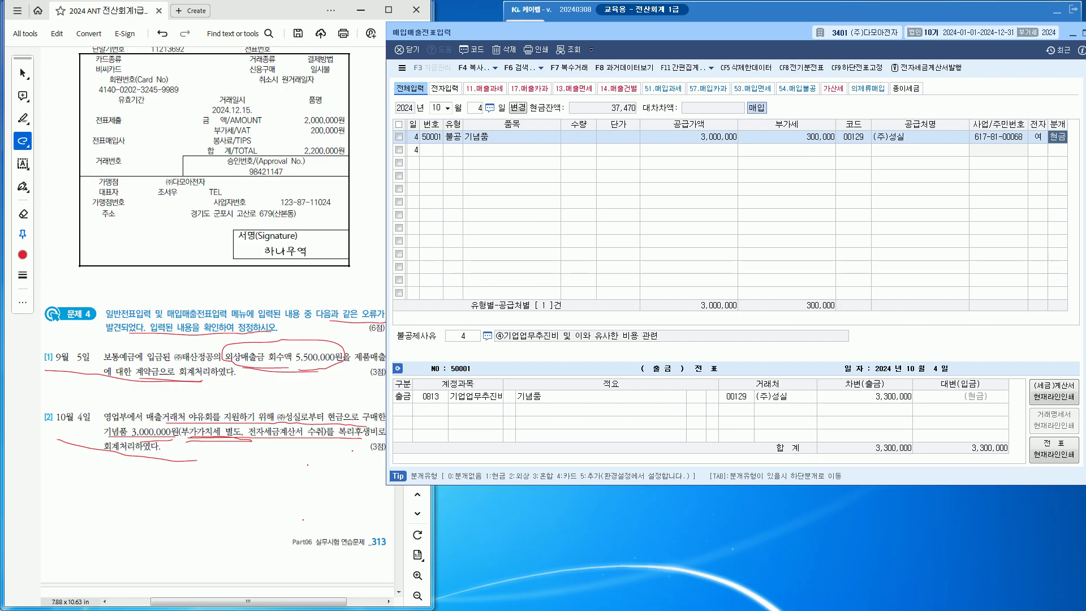
- Set the journal account of the October 4 기념품 entry to 0811 복리후생비 (판매관리비) and return to its entry line
key("Return")
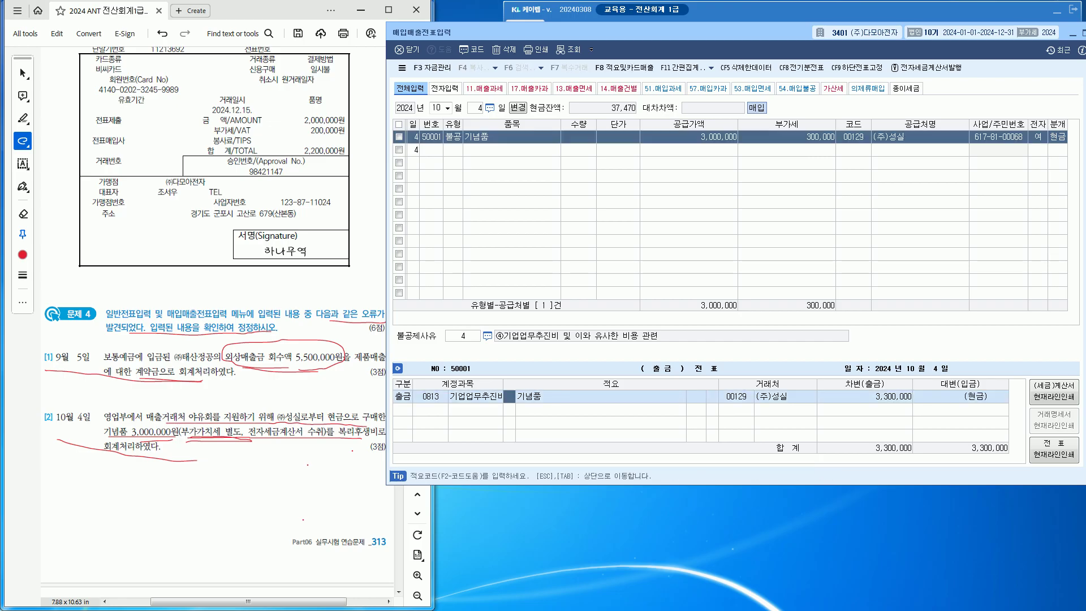
left_click(430, 397)
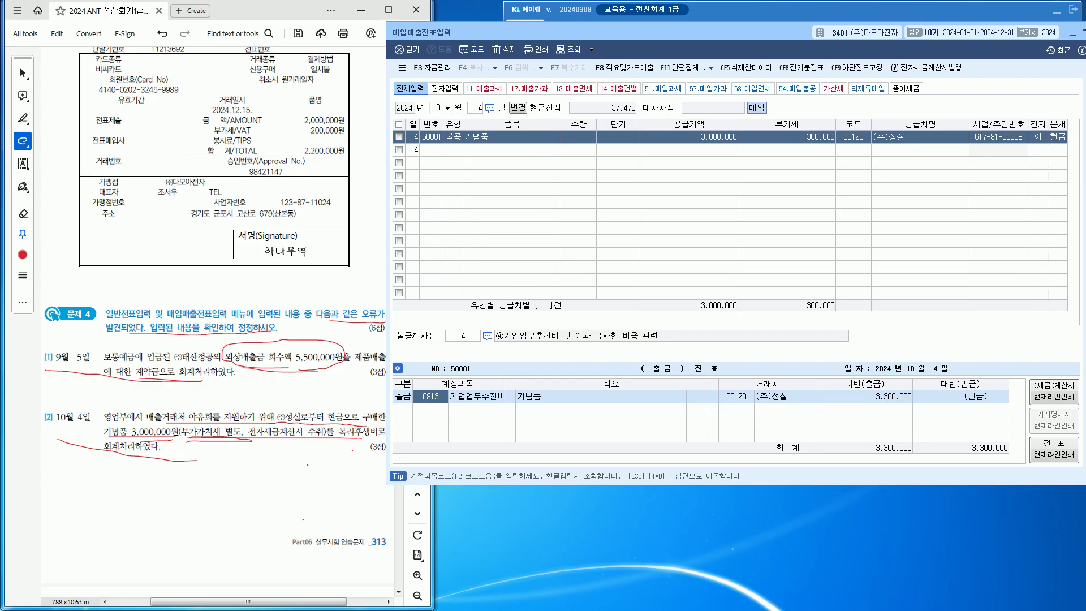
type("복리")
key("Return")
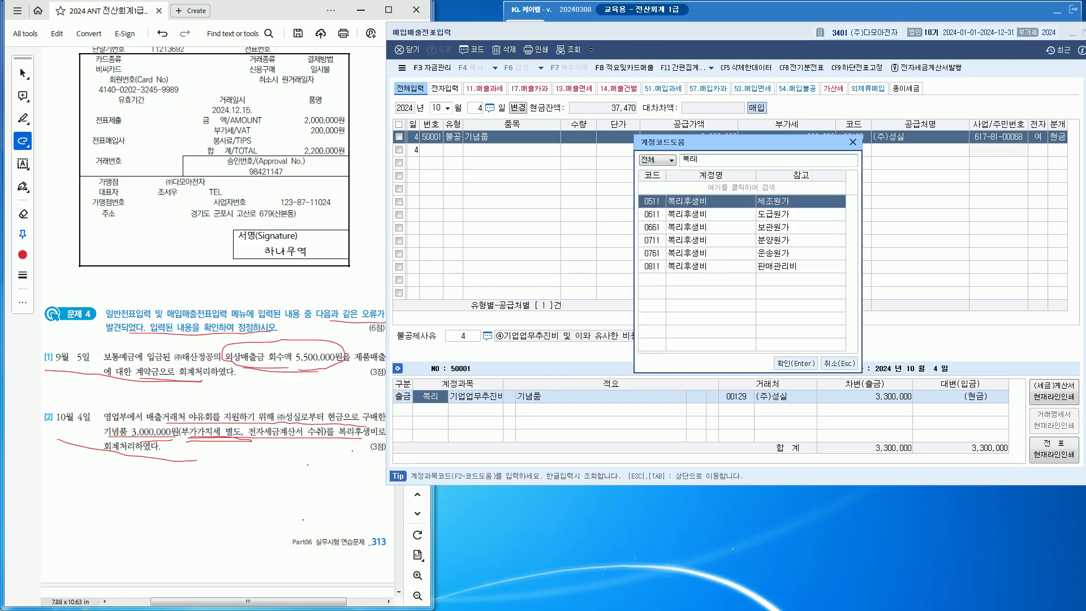
key("Down")
key("Down")
key("Down")
key("Down")
key("Down")
key("Return")
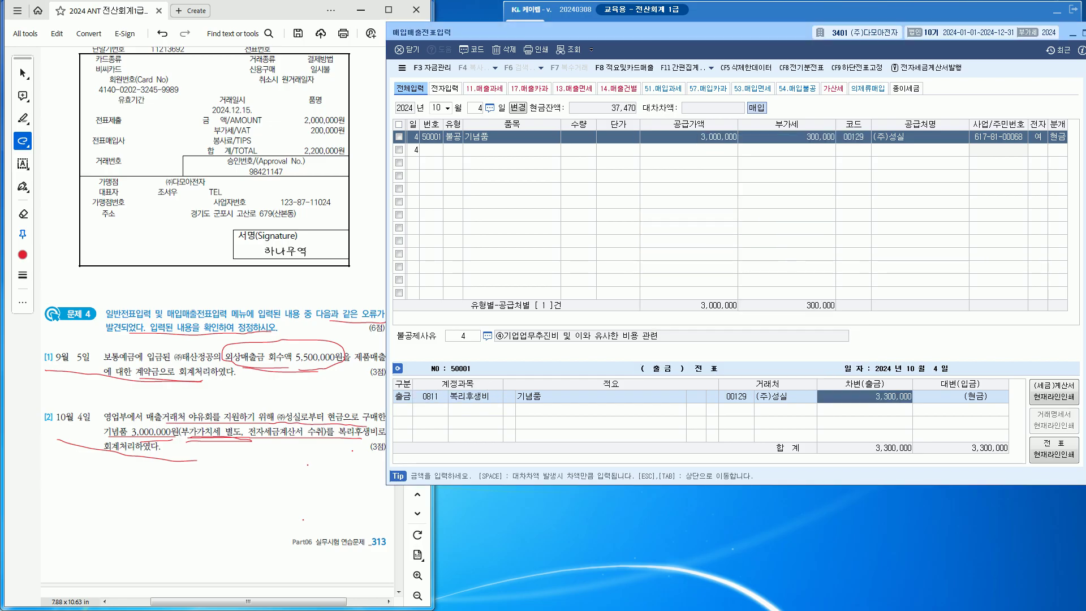
key("Return")
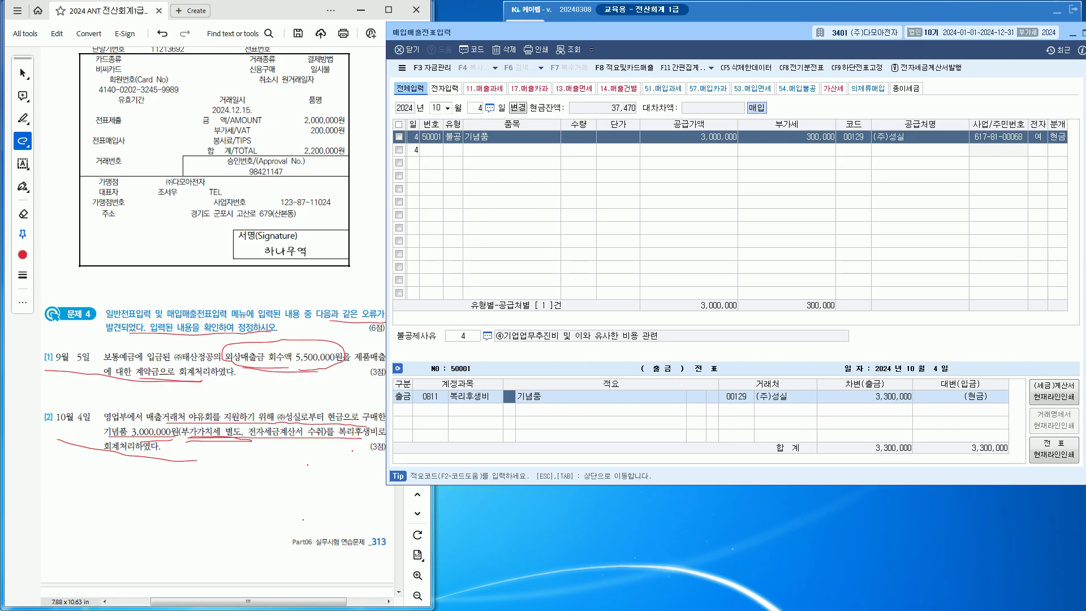
key("Left")
key("Right")
key("Left")
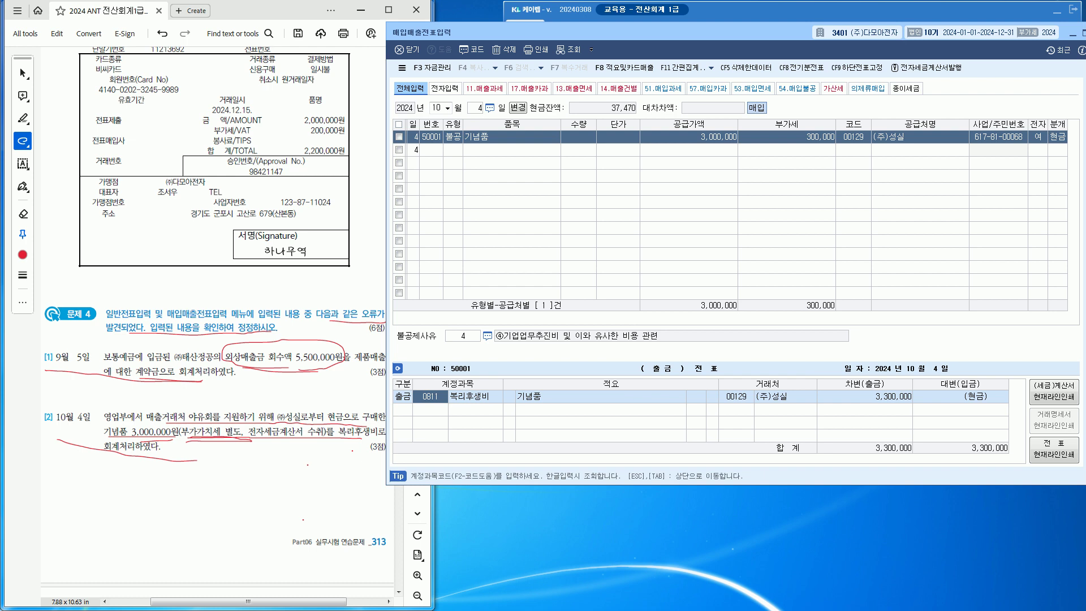
key("Escape")
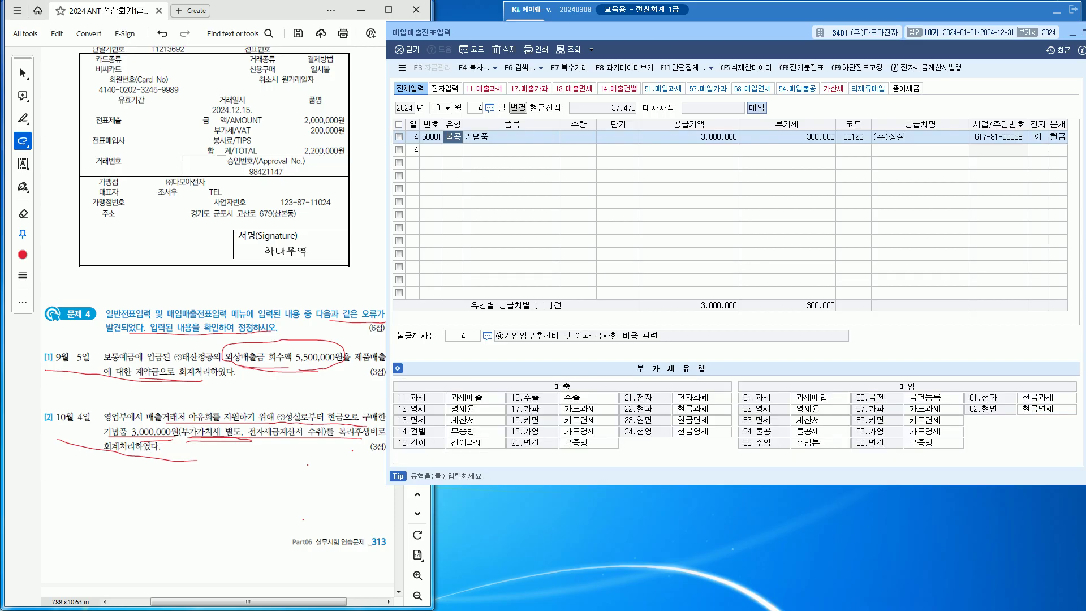
- Change the October 4 기념품 entry's VAT type to 51 과세 and go to its cash journal lines
type("51")
key("Return")
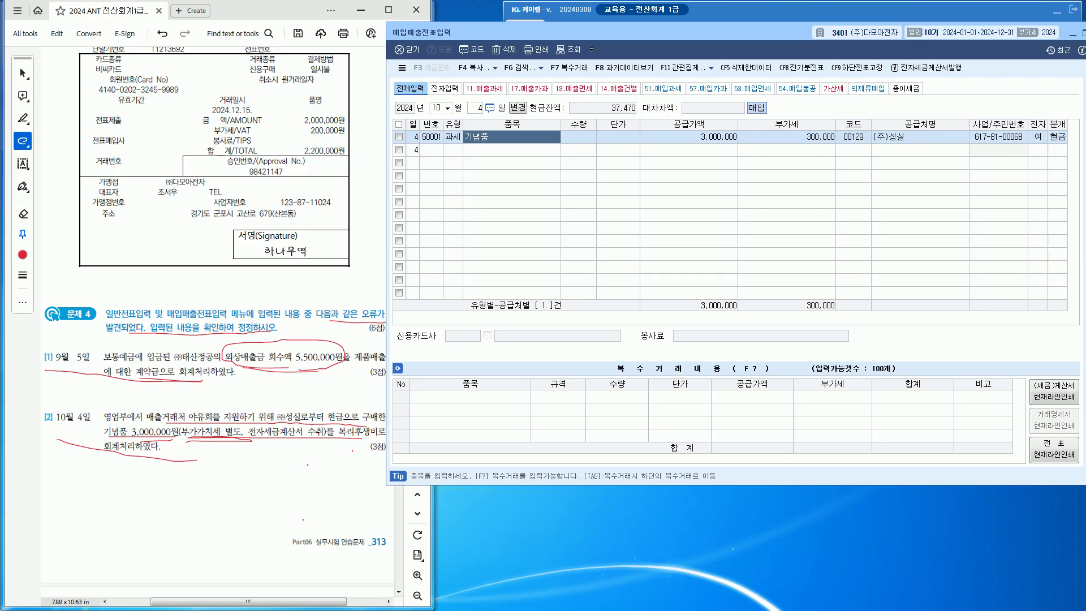
left_click(1057, 137)
key("Tab")
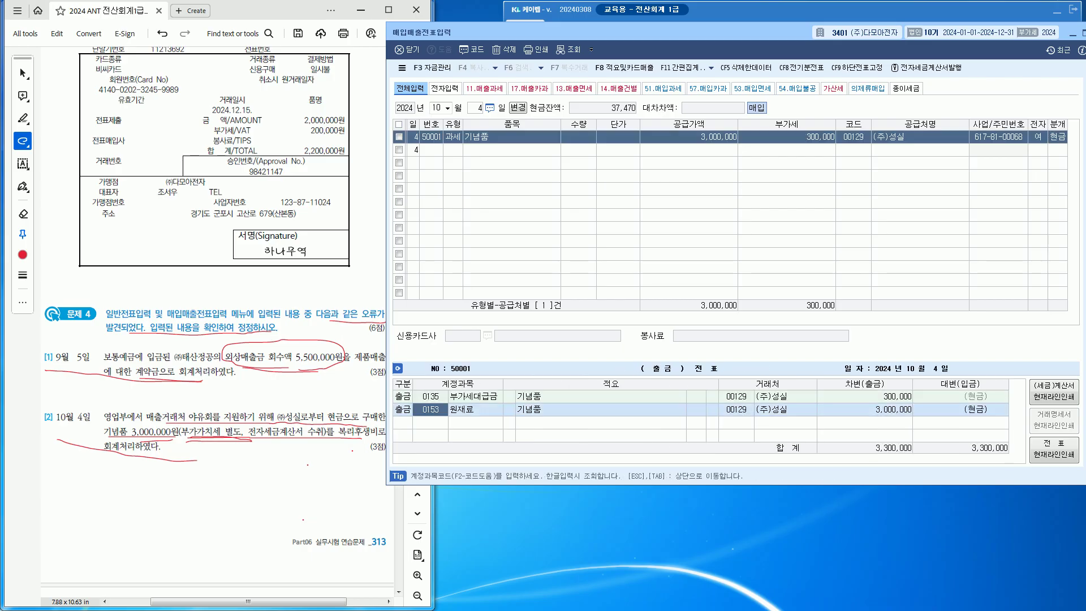
- Replace the 원재료 account in the October 4 journal with 0811 복리후생비 (판매관리비)
type("복리")
key("Return")
key("Down")
key("Down")
key("Down")
key("Down")
key("Down")
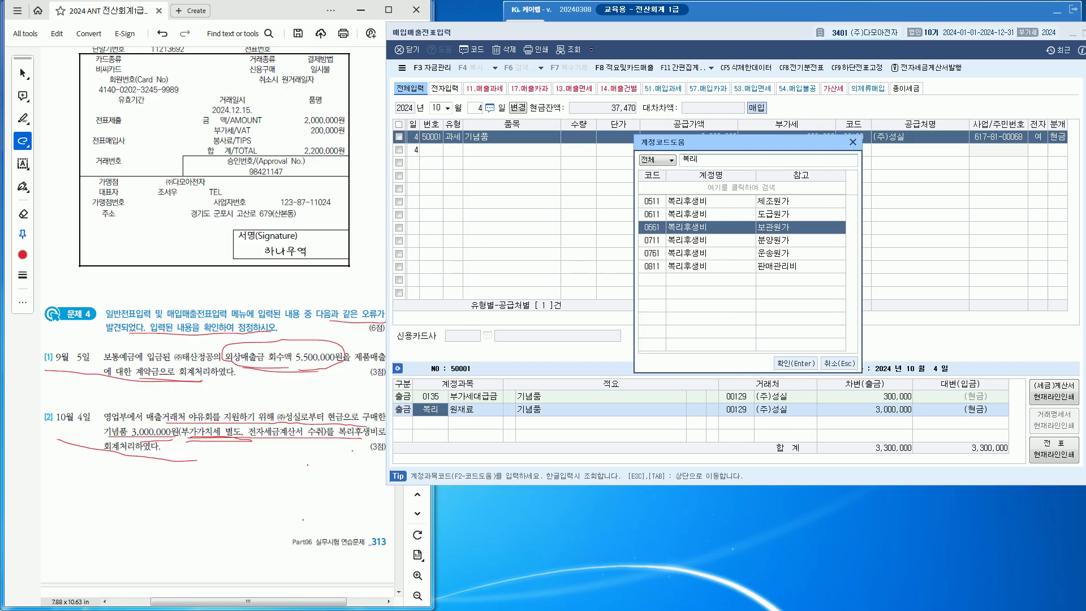
key("Return")
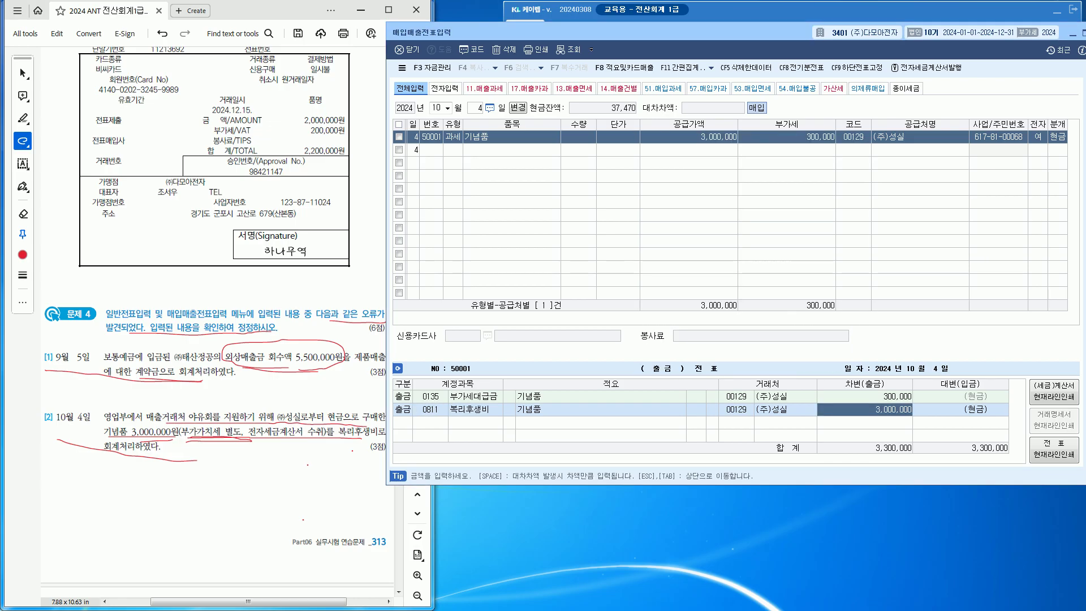
- Circle the 매출거래처 야유회를 지원하기 위해 wording in item [2] of the PDF
left_click(600, 410)
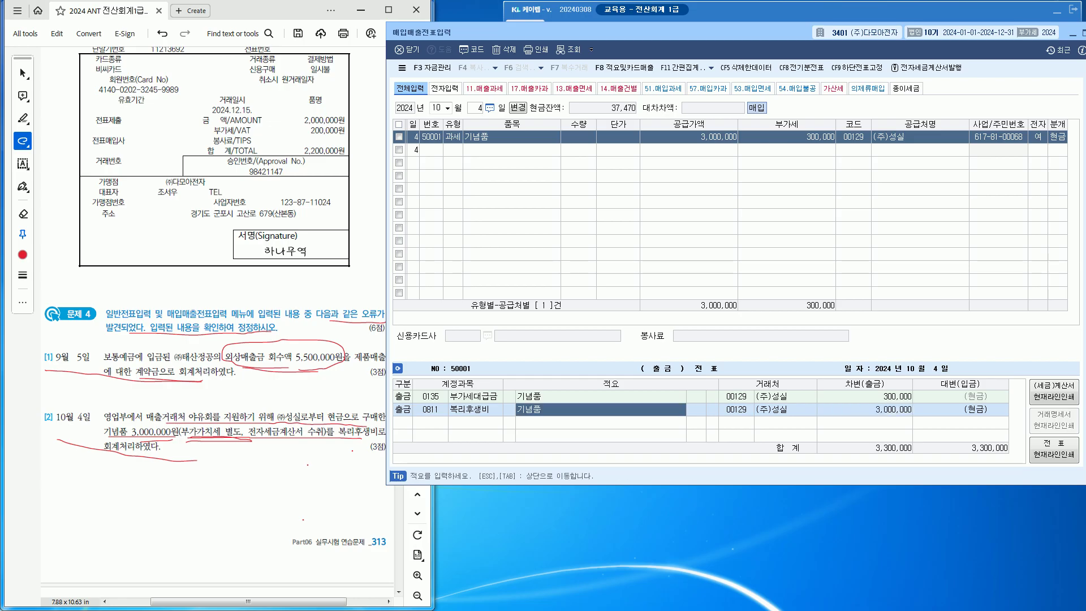
left_click(273, 447)
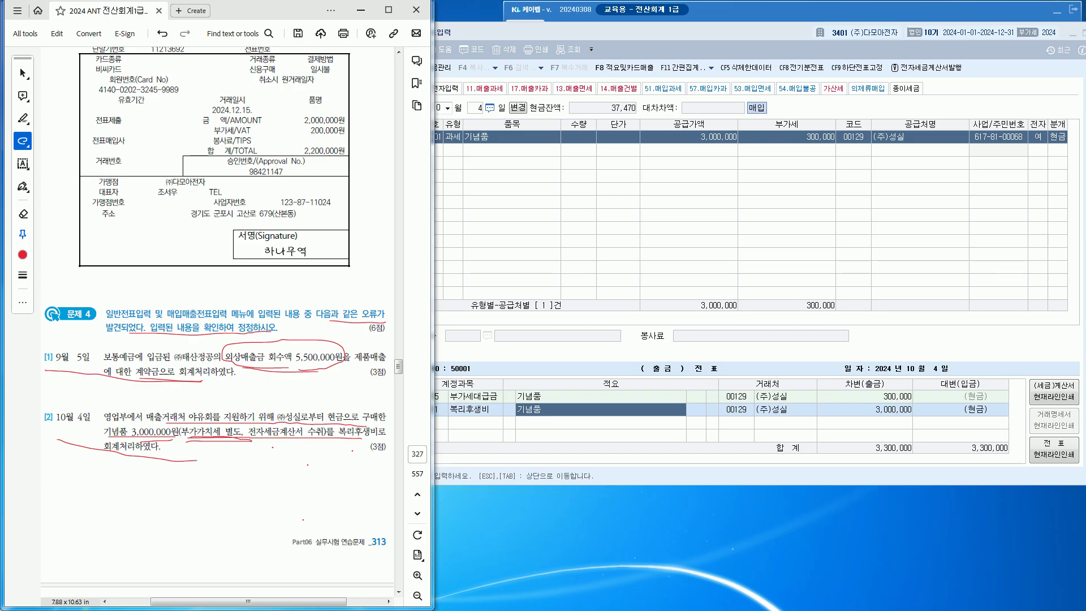
mouse_move(171, 423)
left_mouse_down()
mouse_move(141, 410)
mouse_move(304, 408)
mouse_move(312, 418)
left_mouse_up()
- Change the October 4 entry's VAT type to 54 불공 with 불공제사유 ④기업업무추진비 및 이와 유사한 비용 관련
left_click(1057, 136)
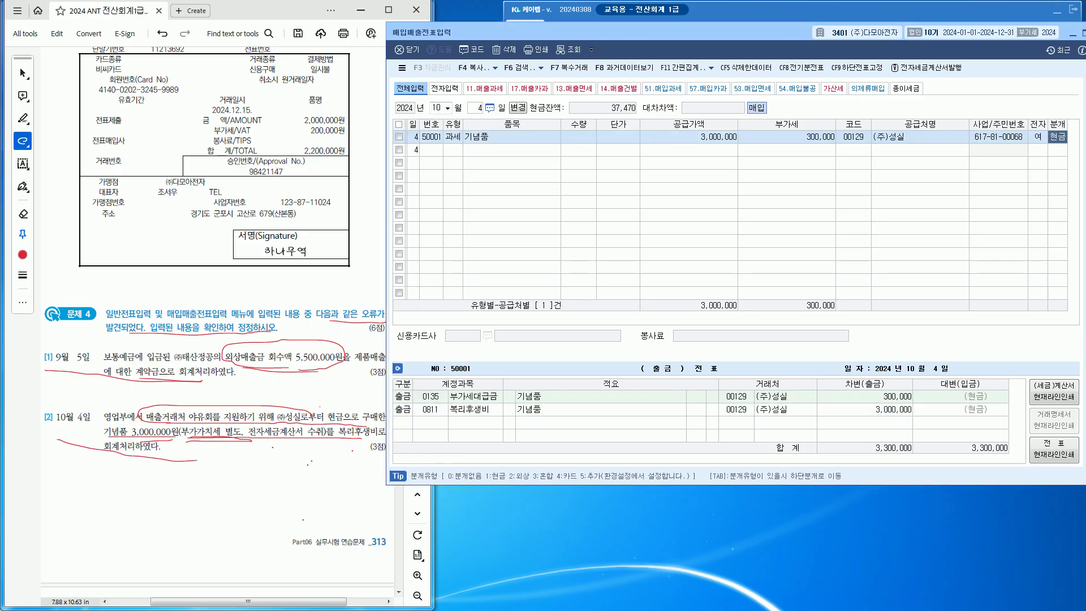
left_click(453, 136)
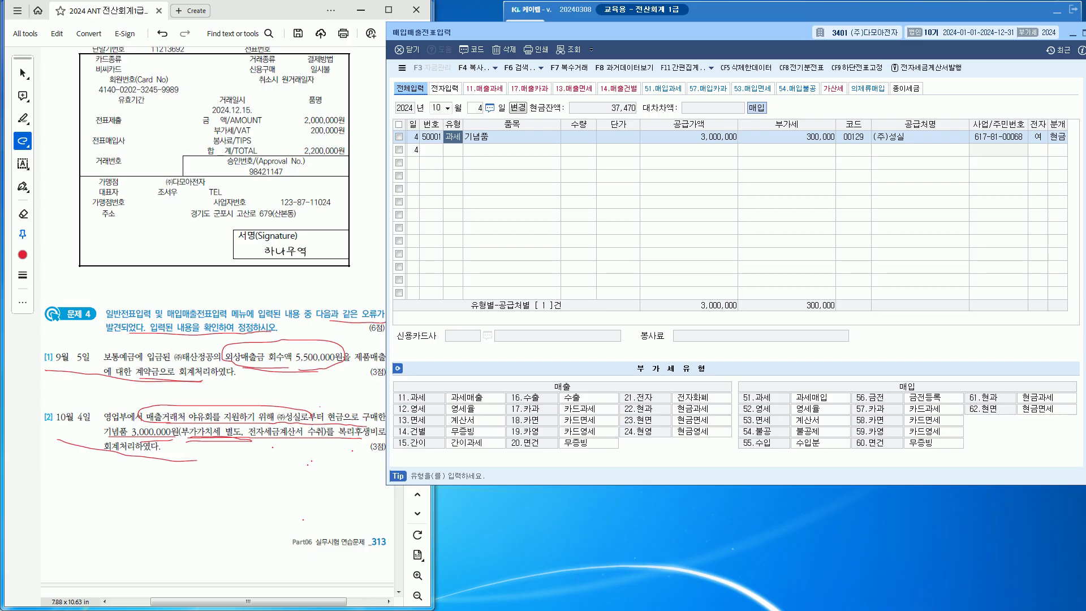
type("54")
key("Return")
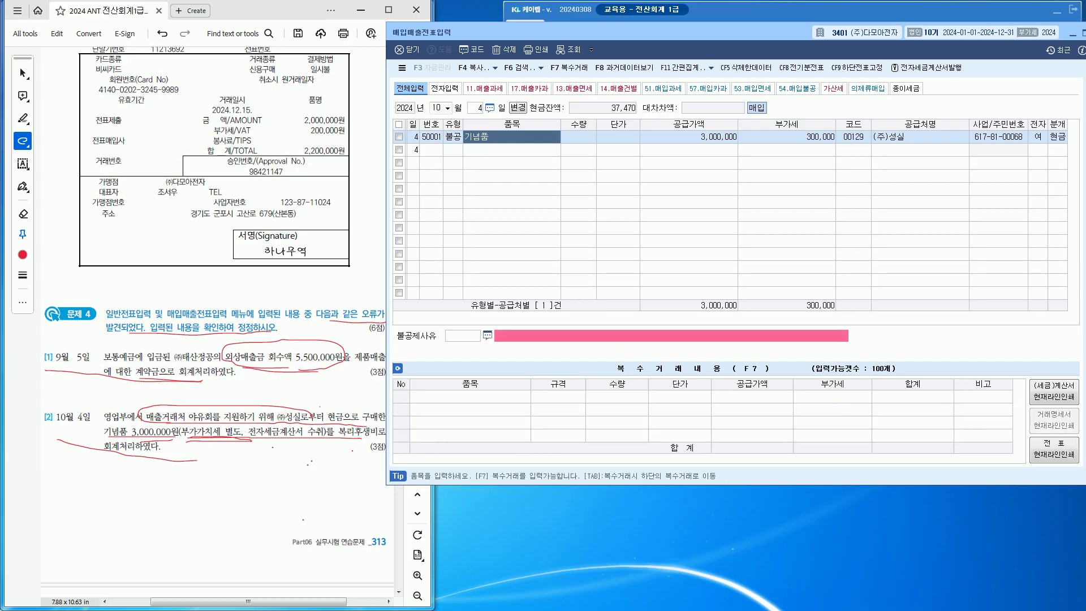
key("Return")
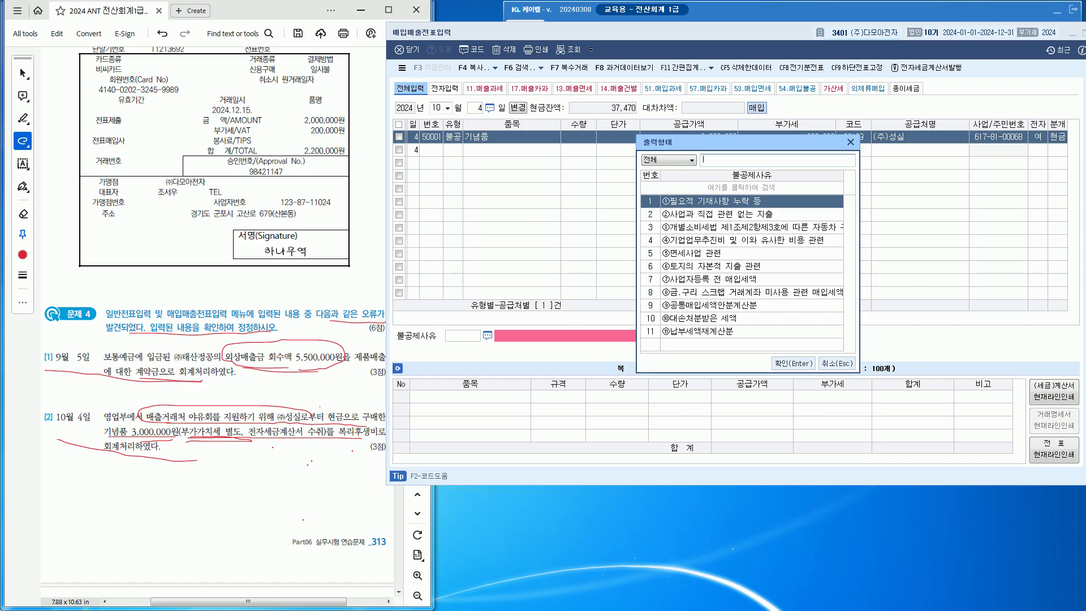
key("Down")
key("Down")
key("Down")
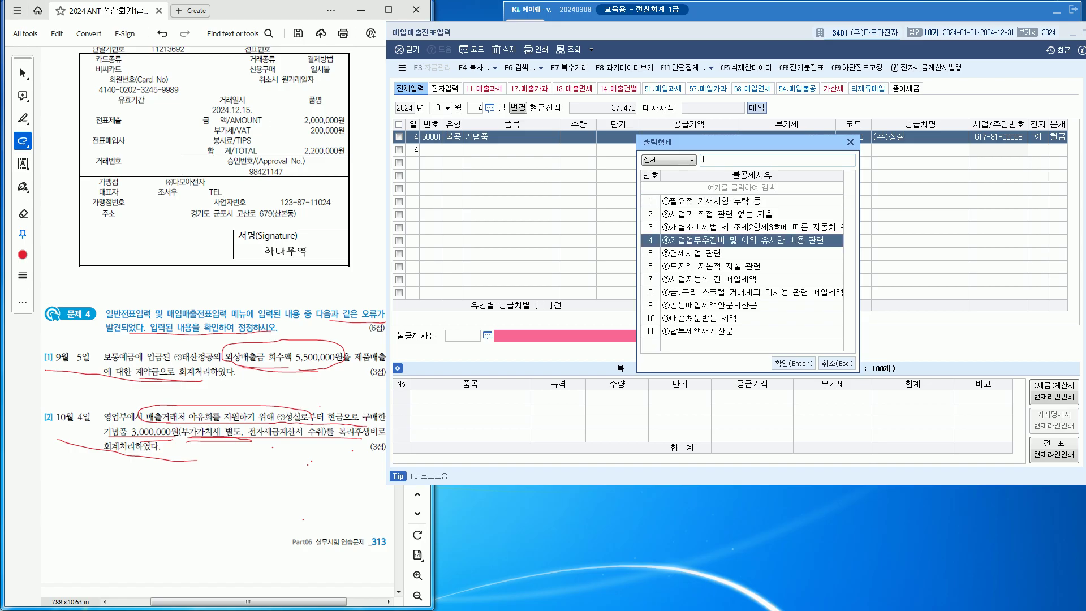
key("Return")
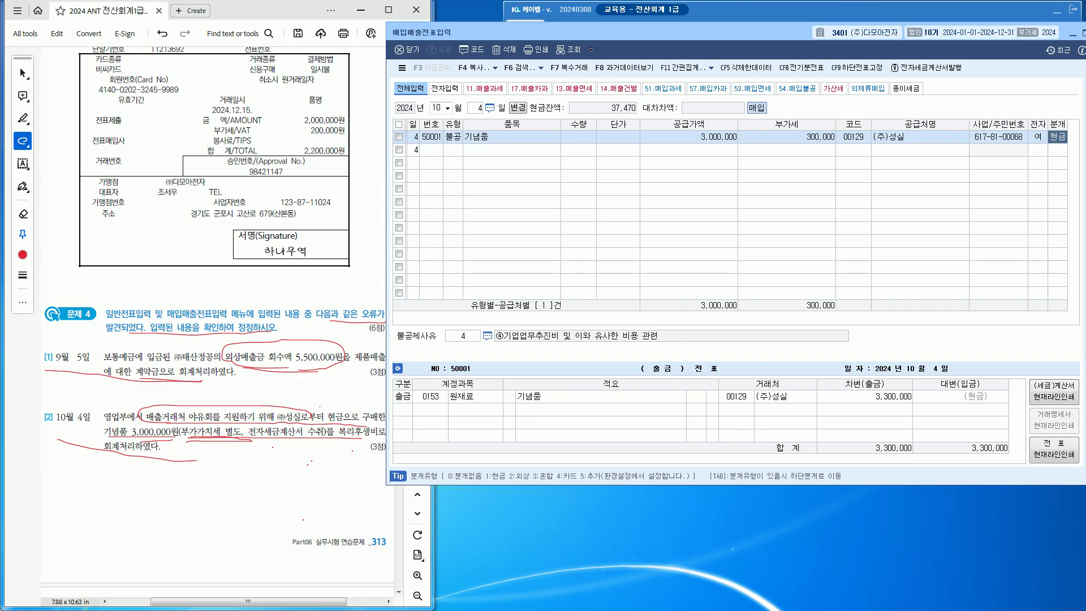
- Replace the 원재료 account in the October 4 journal with 0813 기업업무추진비 (판매관리비)
key("Tab")
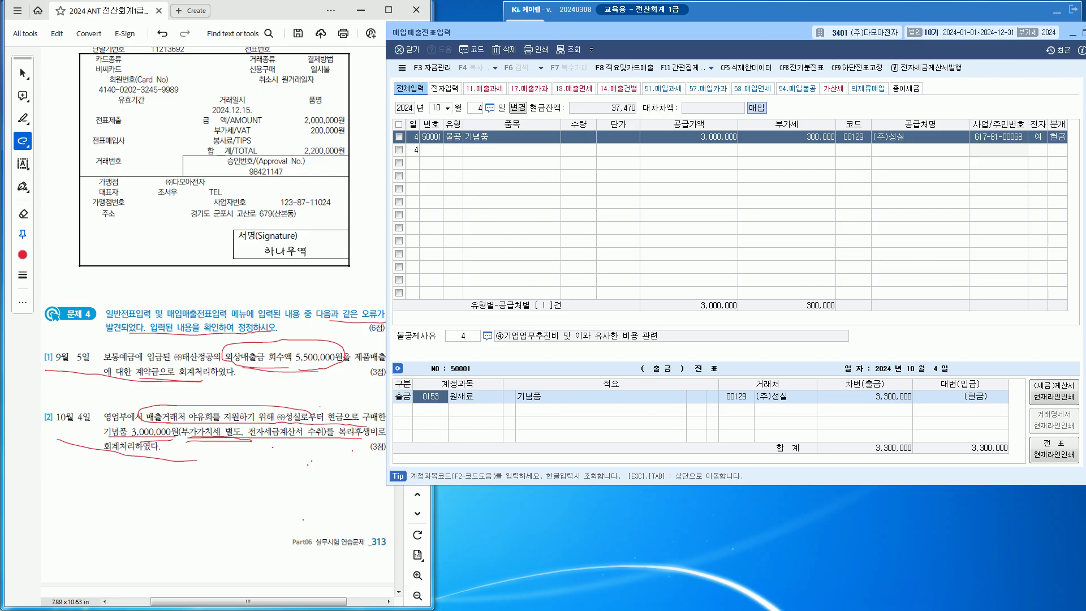
type("기업")
key("Return")
key("Down")
key("Down")
key("Down")
key("Down")
key("Down")
key("Down")
key("Down")
key("Down")
key("Down")
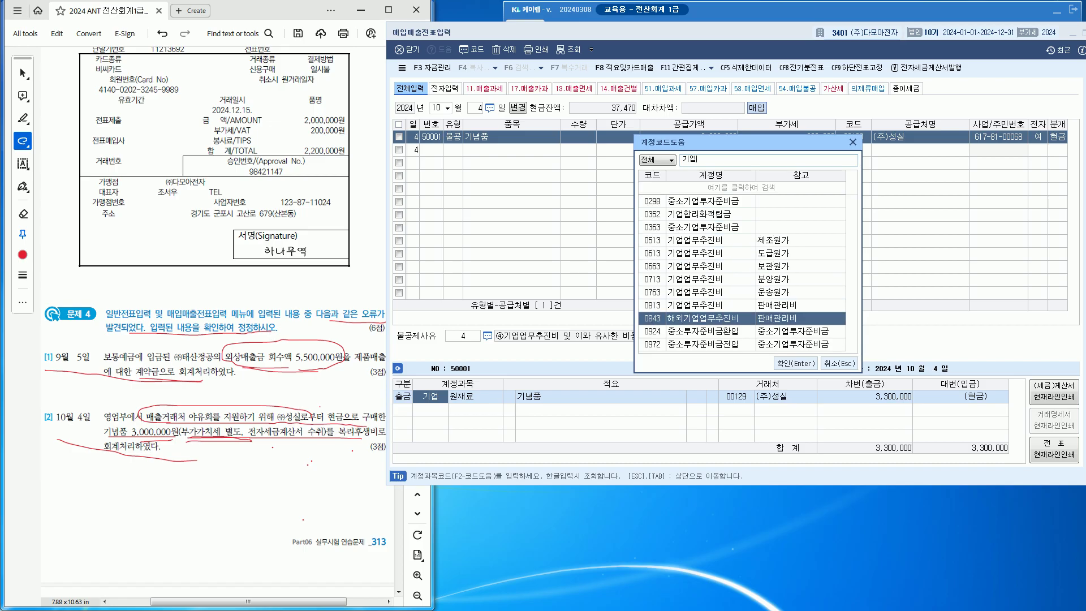
left_click(695, 304)
key("Return")
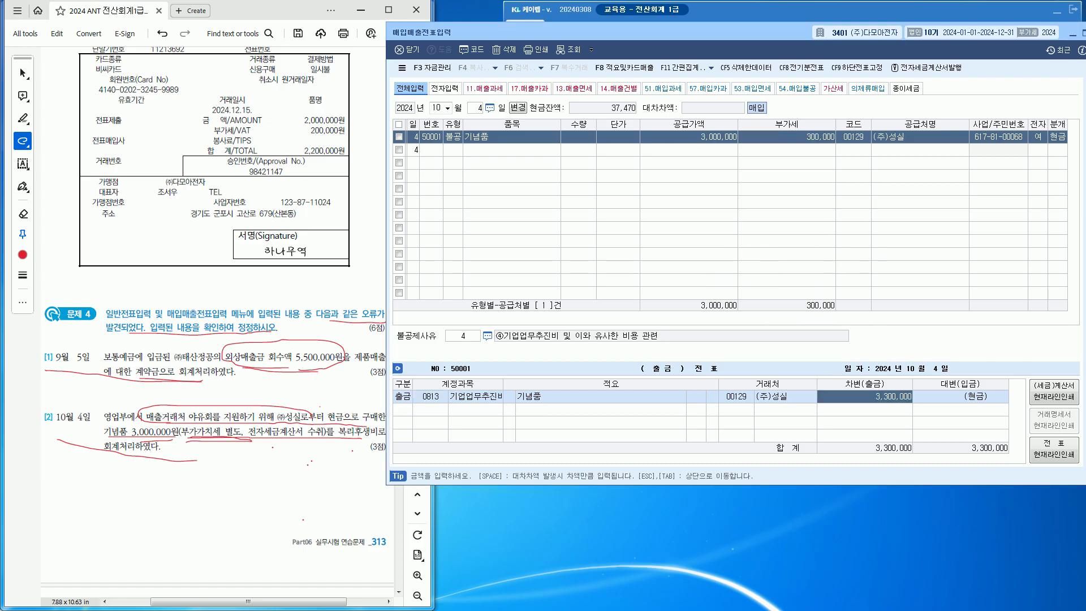
- Check the October 4 entry's 불공 type and journal, tick the 매출거래처 야유회 wording in item [2], and close 매입매출전표입력
key("Escape")
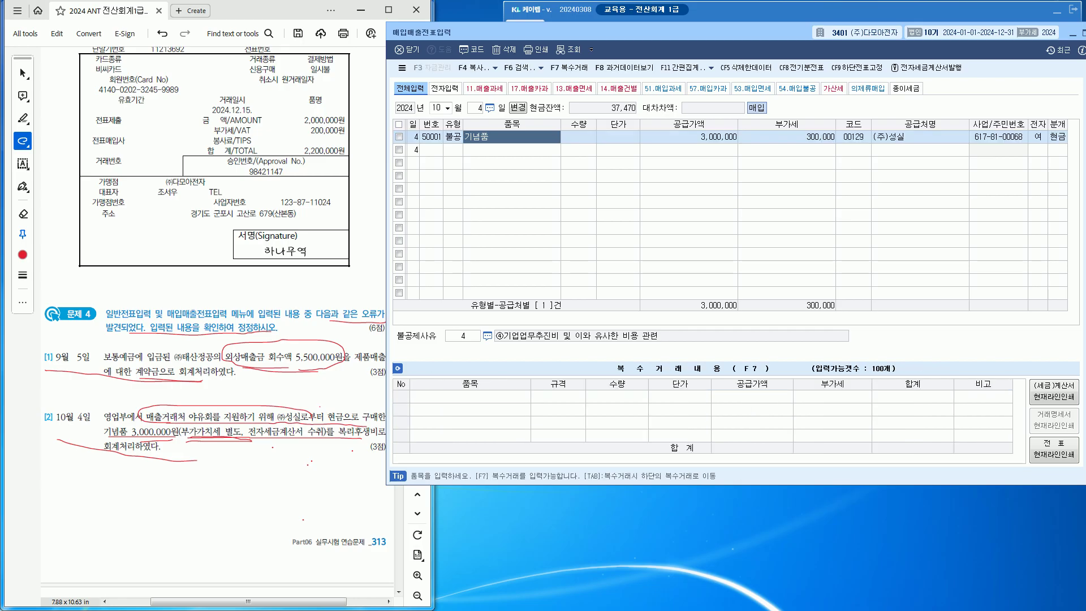
left_click(453, 137)
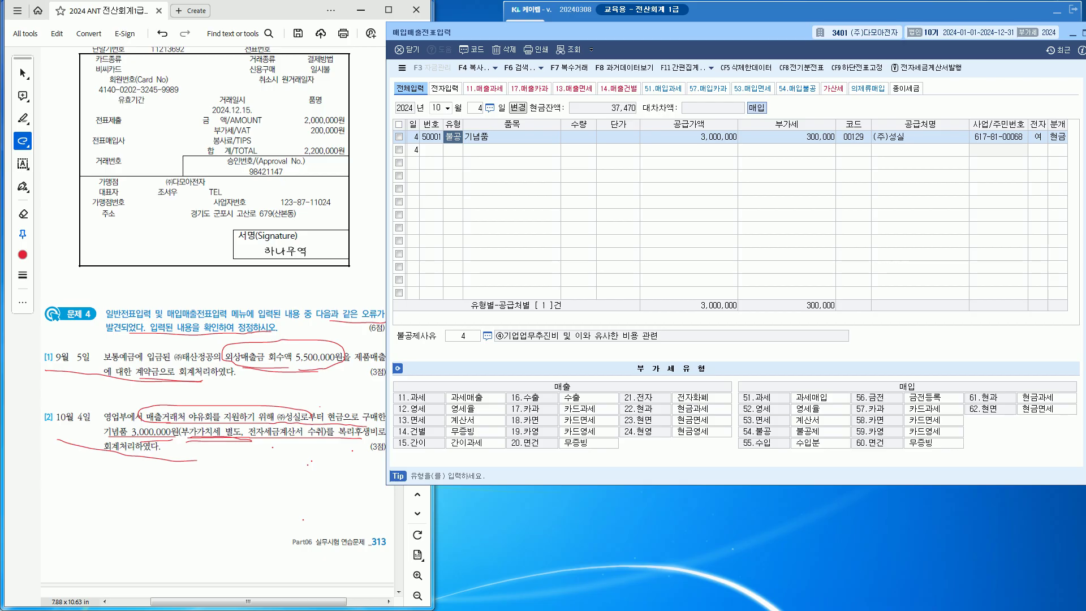
left_click(204, 404)
left_click_drag(199, 400, 209, 400)
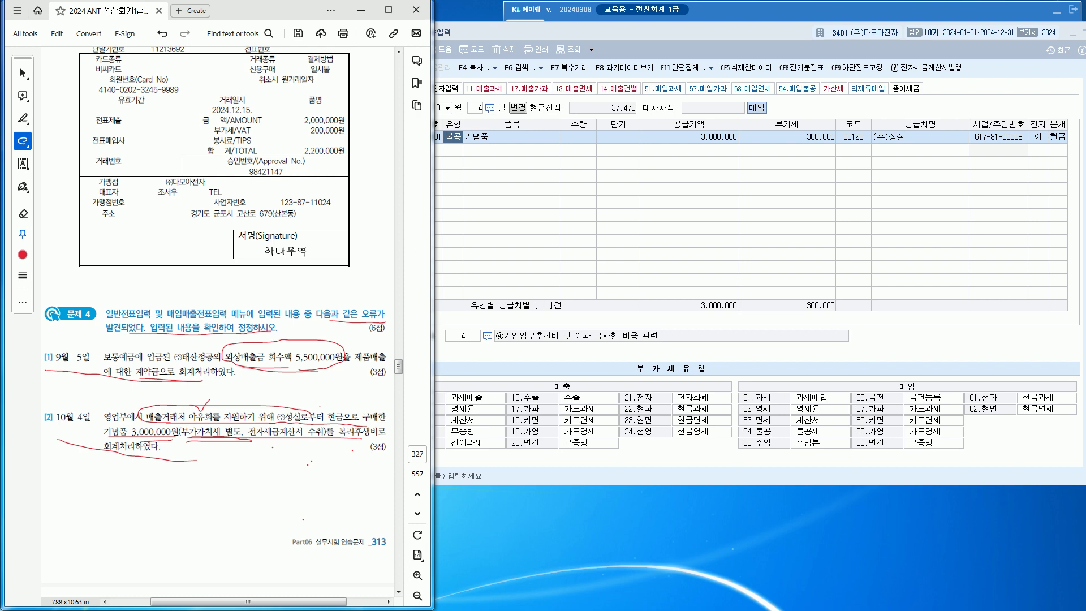
left_click(1057, 137)
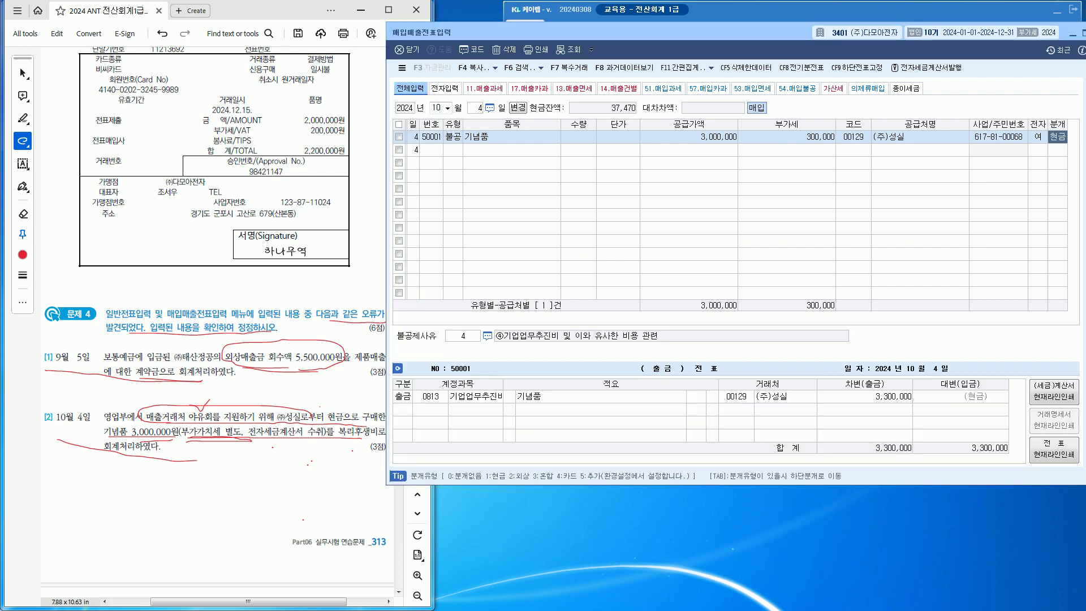
left_click_drag(566, 32, 417, 68)
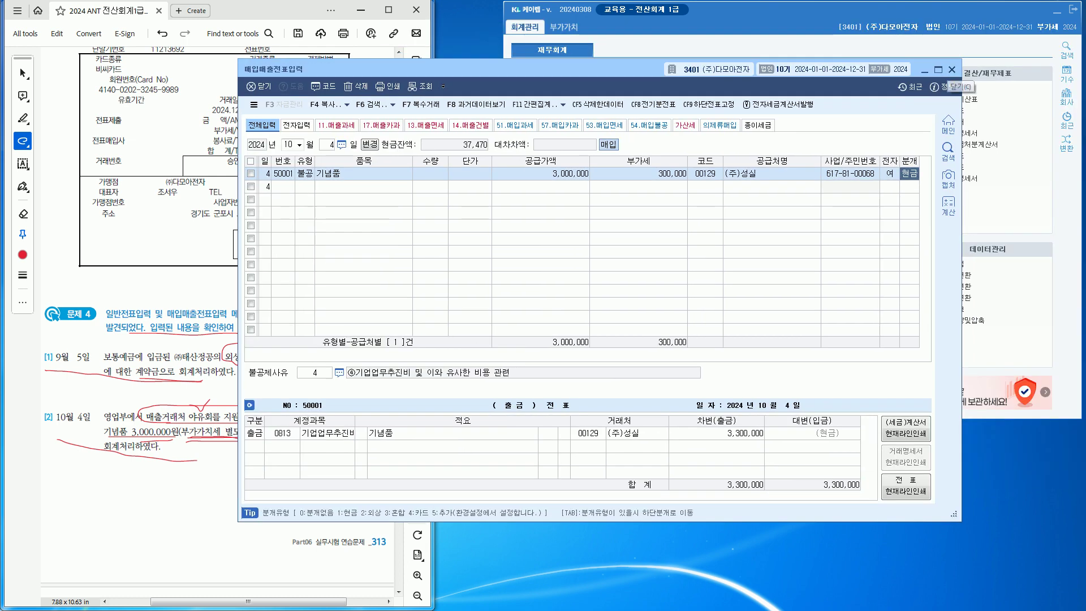
left_click(952, 69)
- Find the 제2회 실무시험 연습문제 page in the PDF and switch the active company to 3402 (주)옥산테크
scroll(217, 322, "down", 15)
scroll(217, 324, "down", 12)
scroll(217, 322, "down", 18)
scroll(217, 322, "down", 15)
scroll(217, 322, "down", 15)
scroll(217, 318, "down", 2)
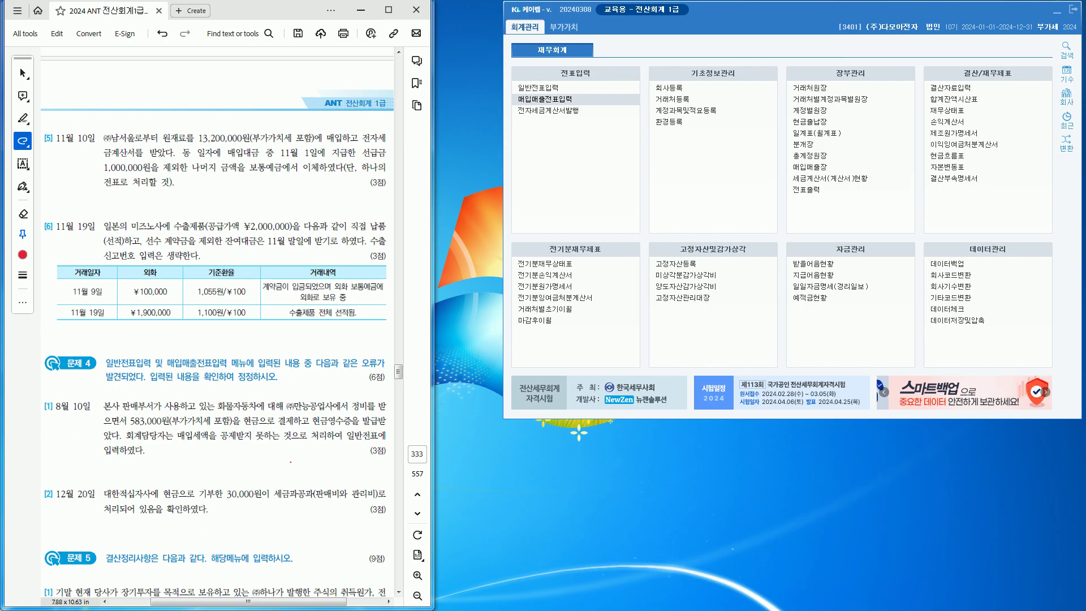
scroll(218, 322, "up", 15)
scroll(218, 322, "up", 20)
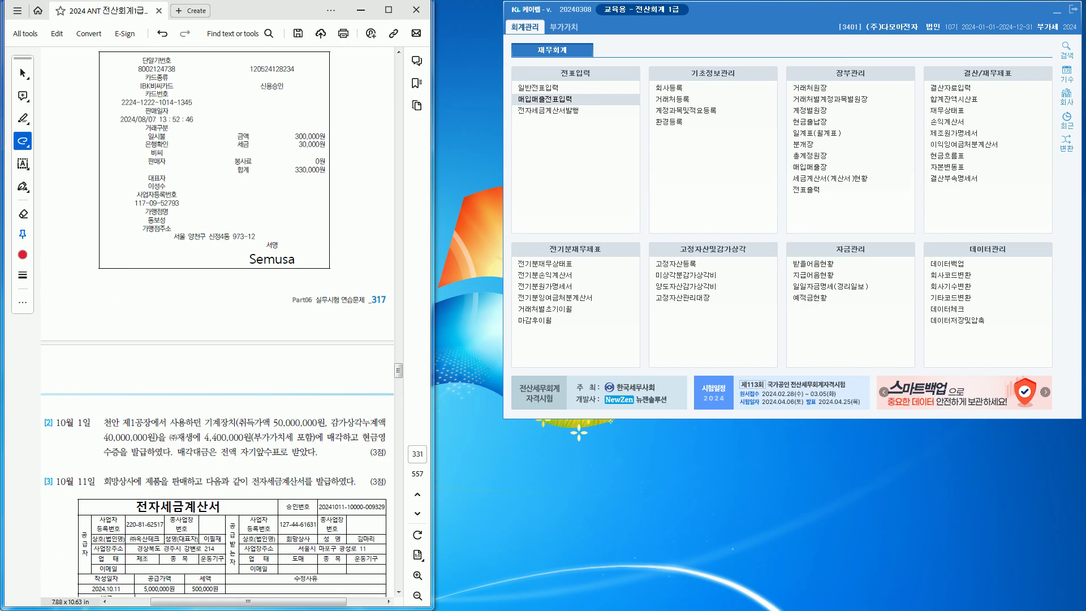
scroll(217, 322, "up", 20)
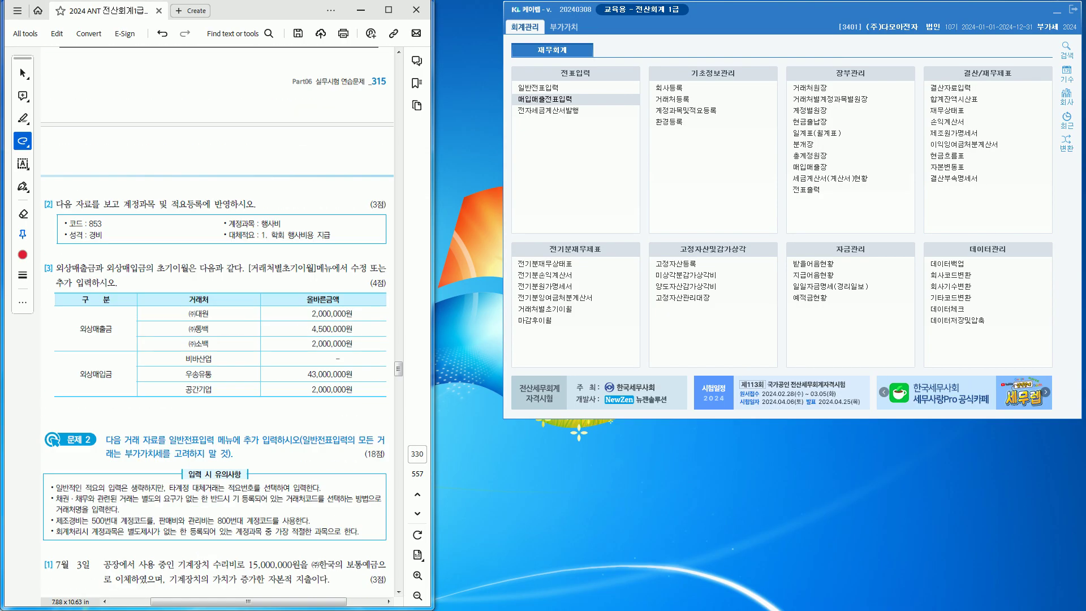
scroll(217, 322, "up", 3)
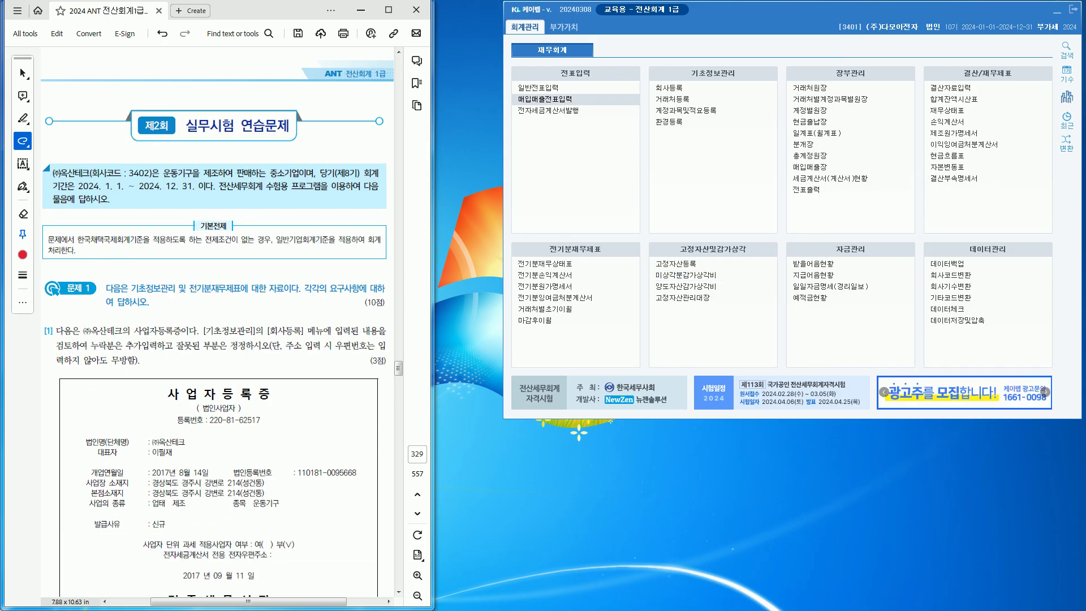
left_click(1067, 97)
type("3402")
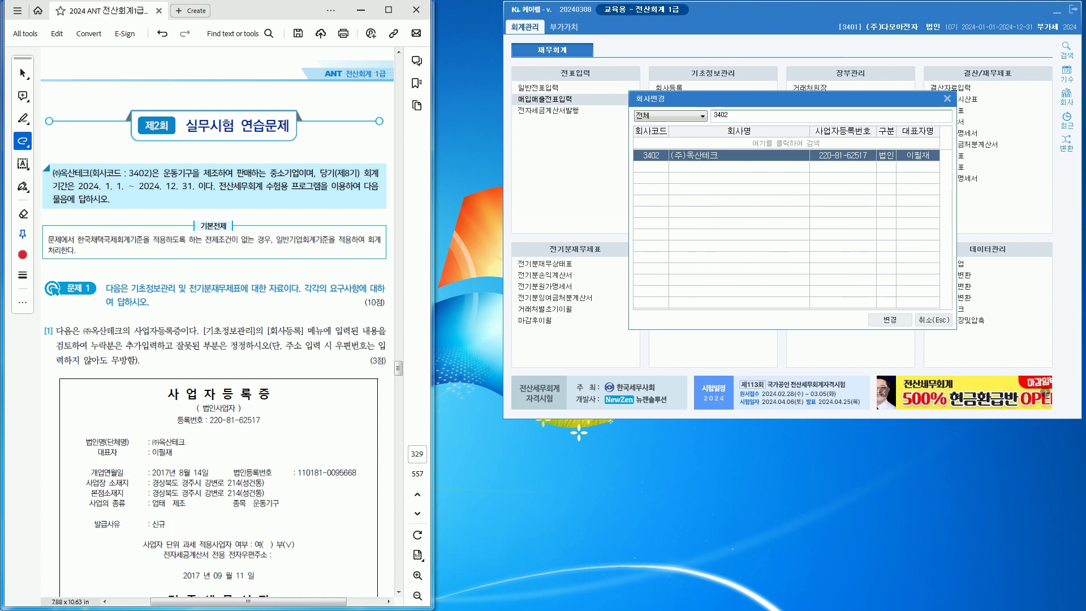
key("Return")
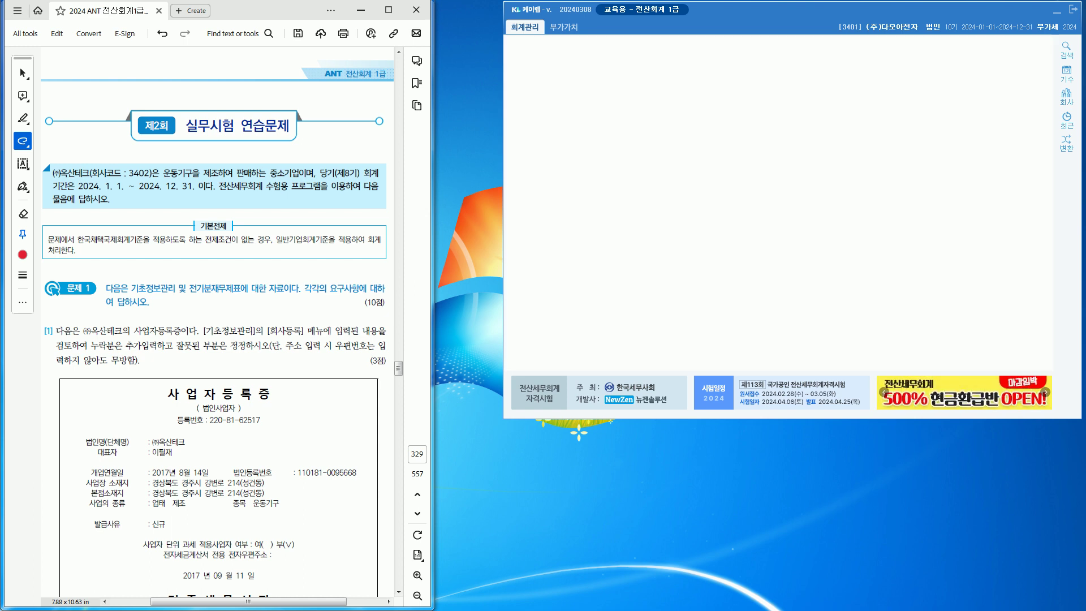
- Underline the error-correction instruction in the PDF's second 문제 4, plus 8월 10일 and 부가가치세 포함 in item [1]
scroll(217, 322, "down", 5)
scroll(217, 322, "down", 15)
scroll(217, 321, "down", 15)
scroll(217, 322, "down", 15)
scroll(217, 321, "down", 10)
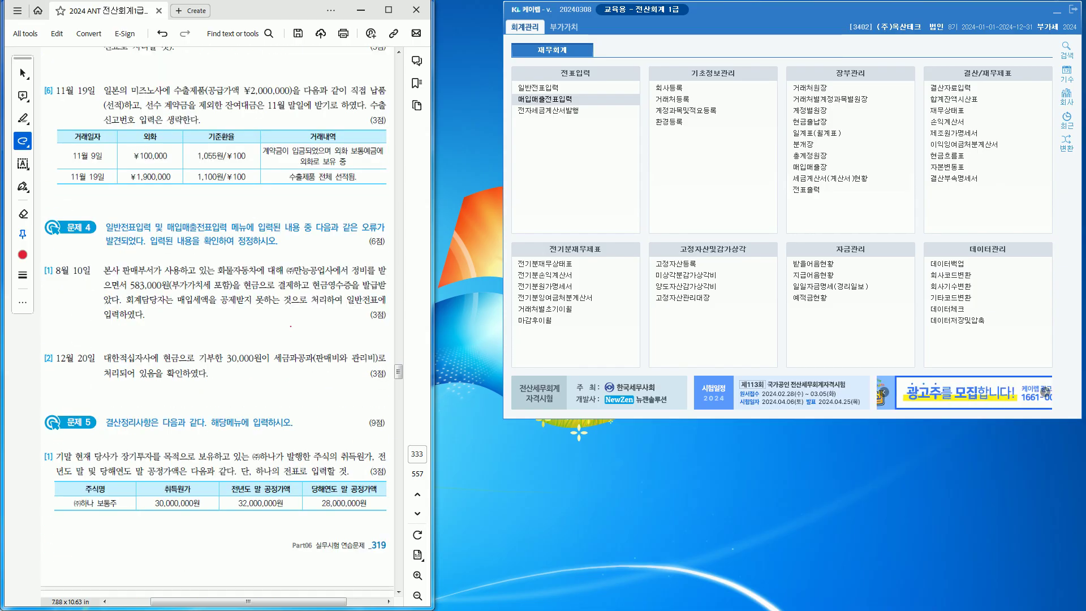
left_click_drag(309, 233, 378, 231)
left_click_drag(133, 248, 245, 248)
left_click_drag(58, 280, 81, 279)
left_click_drag(168, 290, 227, 289)
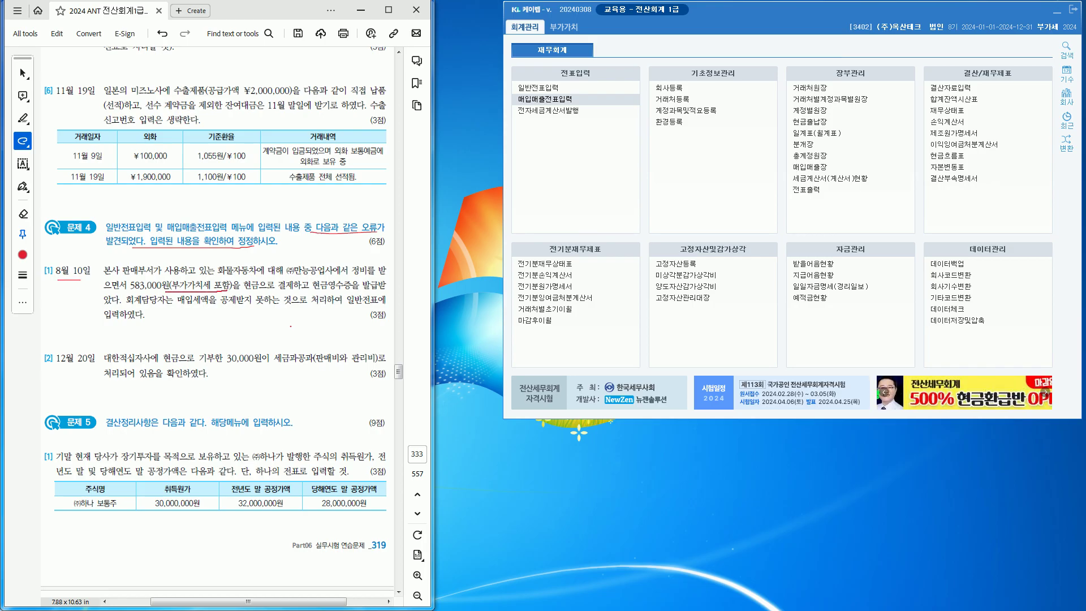
- Open 매입매출전표입력 for company 3402 beside the PDF and set the entry date to August 10, 2024
left_click(544, 99)
left_click_drag(544, 69, 708, 23)
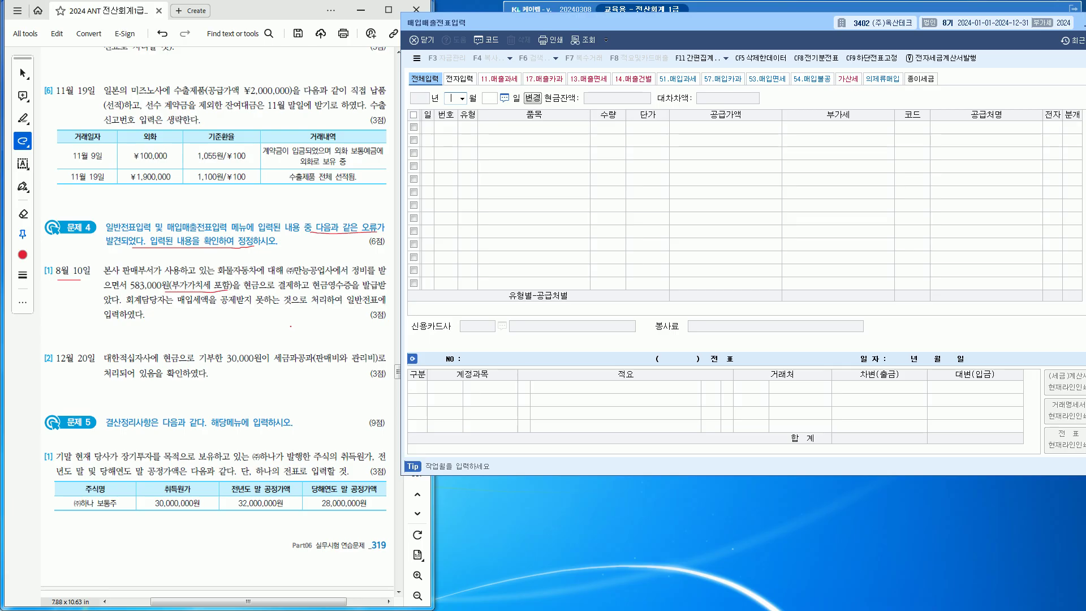
type("08")
type("1")
type("0")
key("Return")
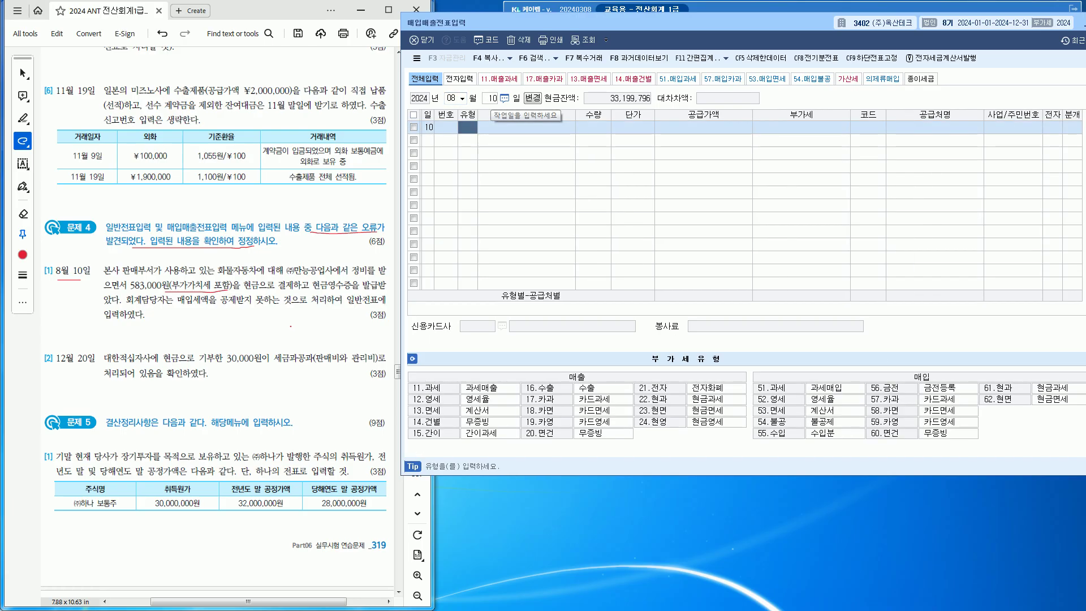
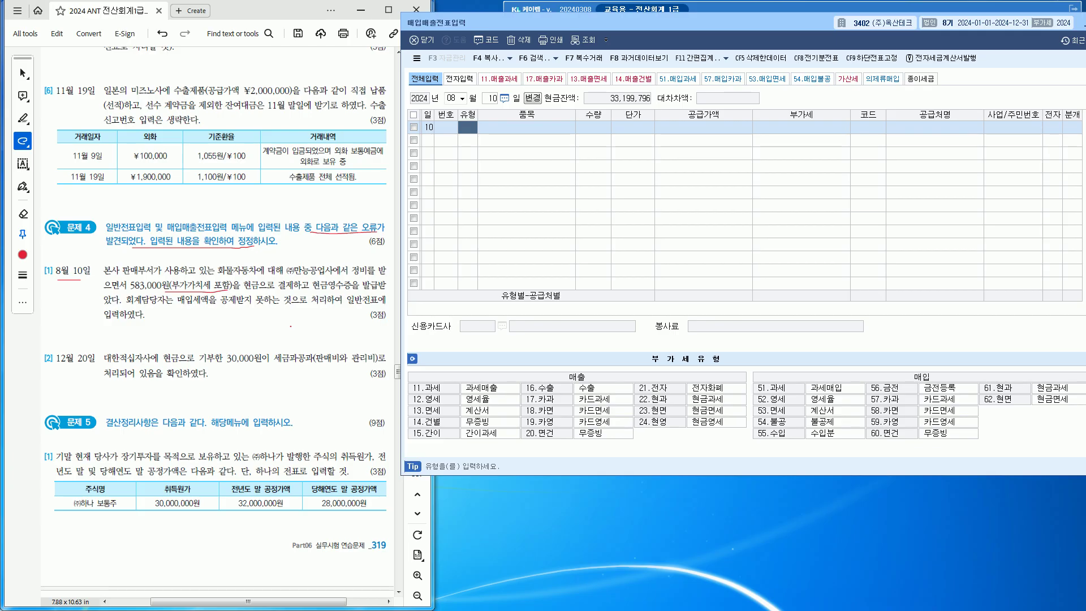
- Underline item [1]'s wording about treating the input tax as non-deductible (매입세액을 공제받지 못하는 것으로 처리) and 입력하였다
left_click_drag(153, 307, 314, 306)
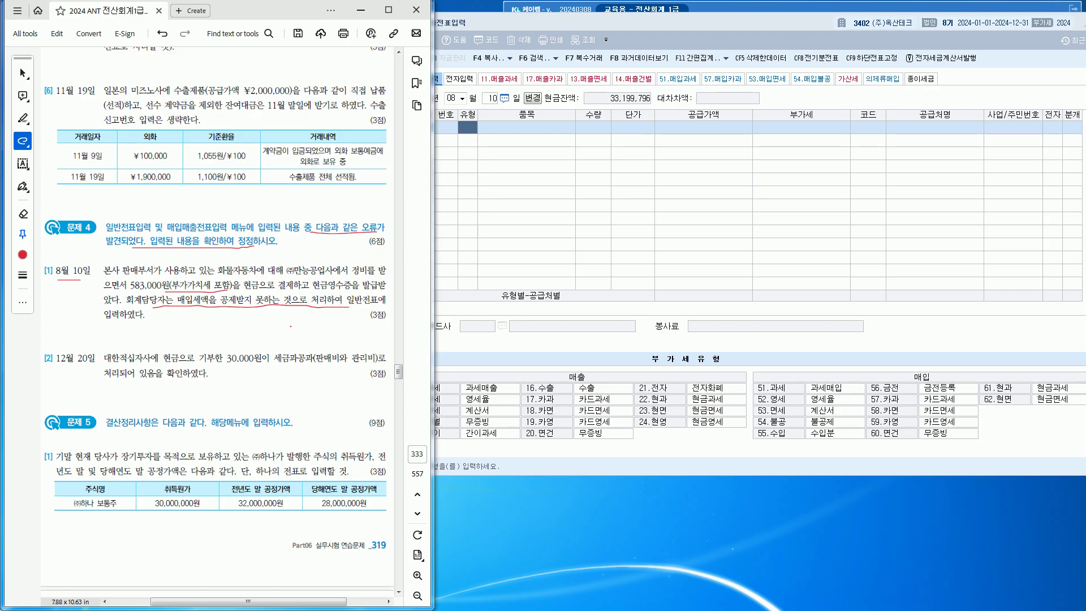
left_click_drag(95, 322, 141, 323)
key("alt+Tab")
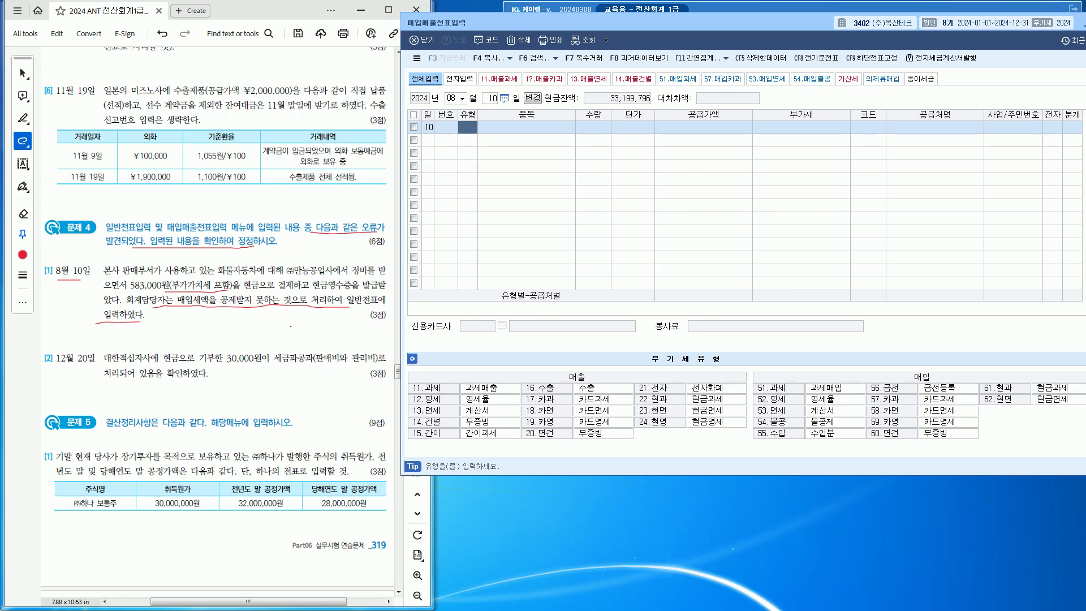
- Open 일반전표입력 for August 10 and arrange it so its voucher lines show above the 매입매출전표입력 window
left_click_drag(589, 23, 603, 157)
left_click(565, 91)
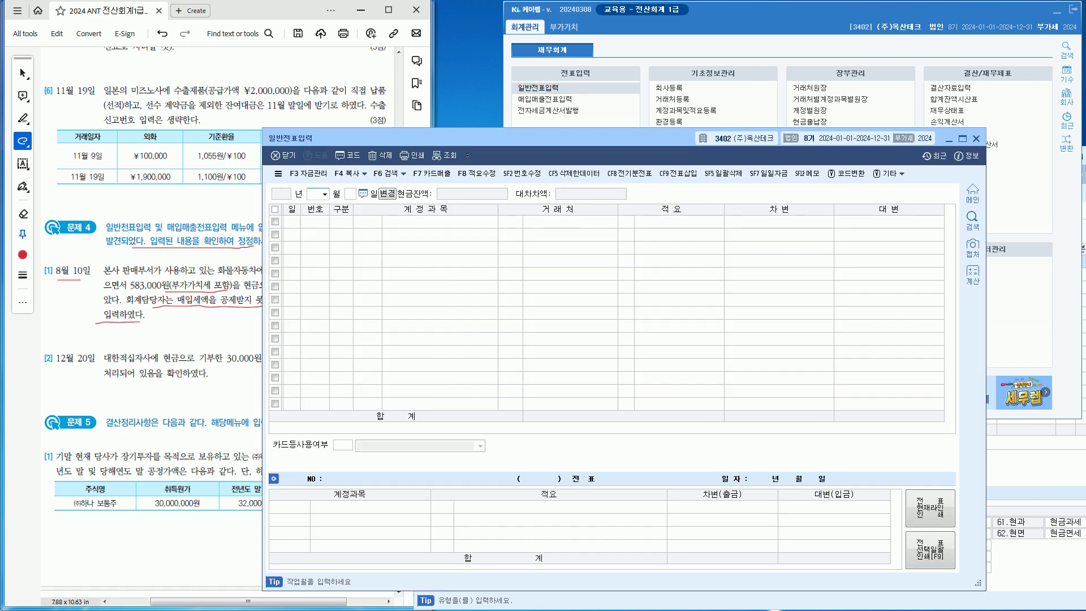
type("0810")
key("Return")
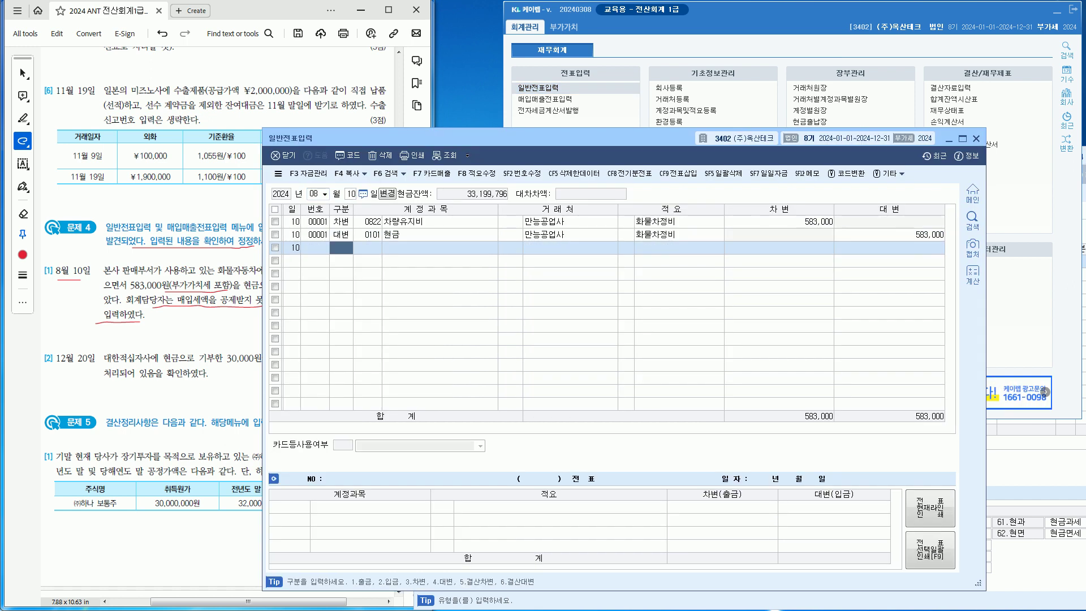
left_click_drag(986, 362, 873, 362)
left_click_drag(531, 138, 704, 12)
left_click(679, 478)
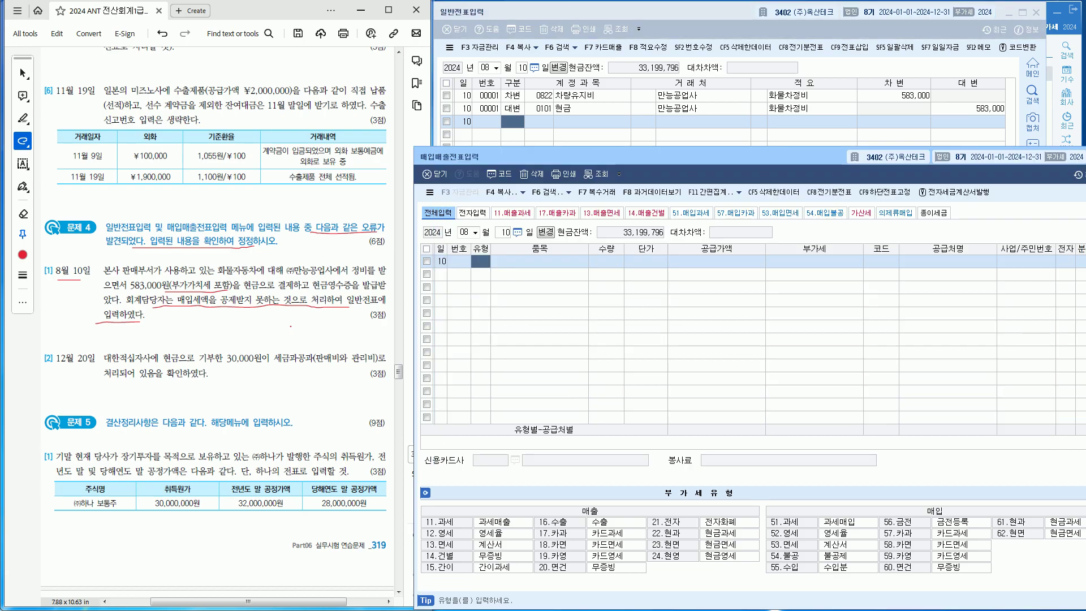
left_click_drag(679, 157, 678, 170)
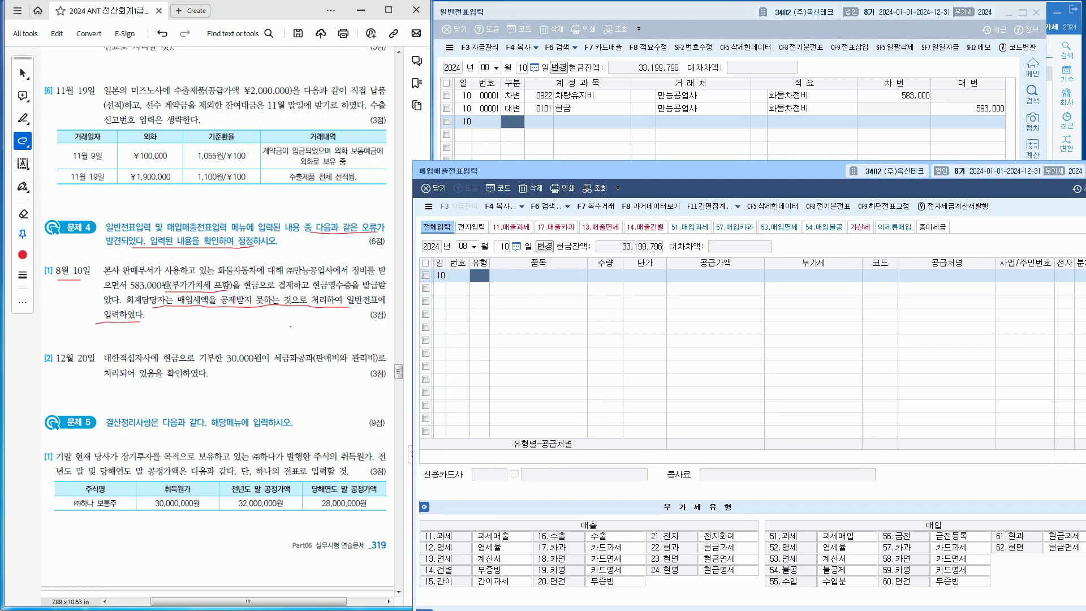
- Underline 583,000원 and ㈜만능공업사 in item [1], and delete both August 10 차량유지비 and 현금 lines from 일반전표입력
left_click_drag(136, 292, 169, 292)
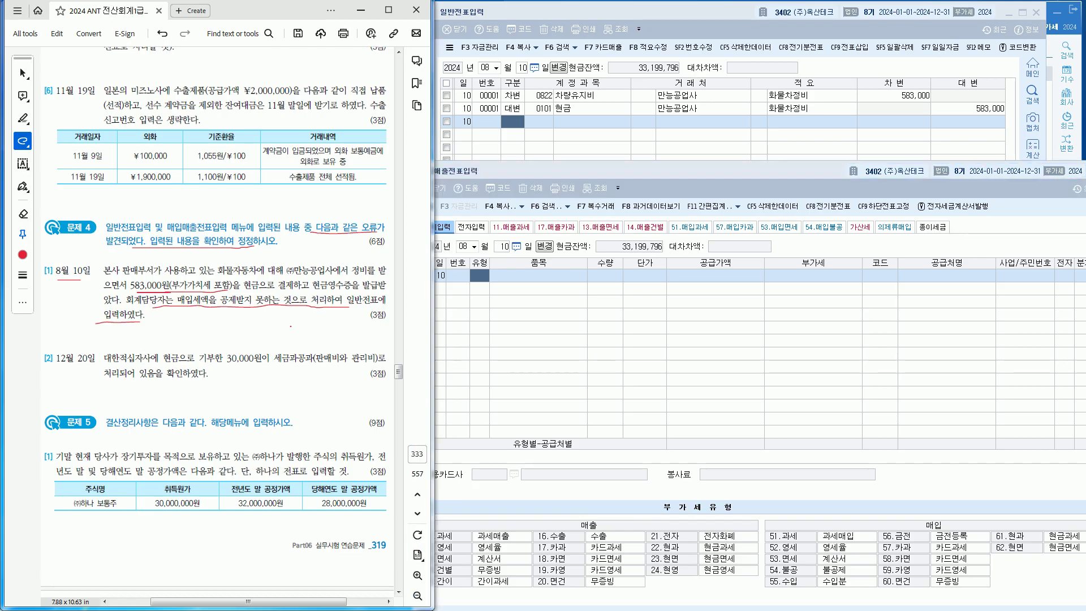
left_click_drag(332, 273, 351, 279)
left_click(622, 12)
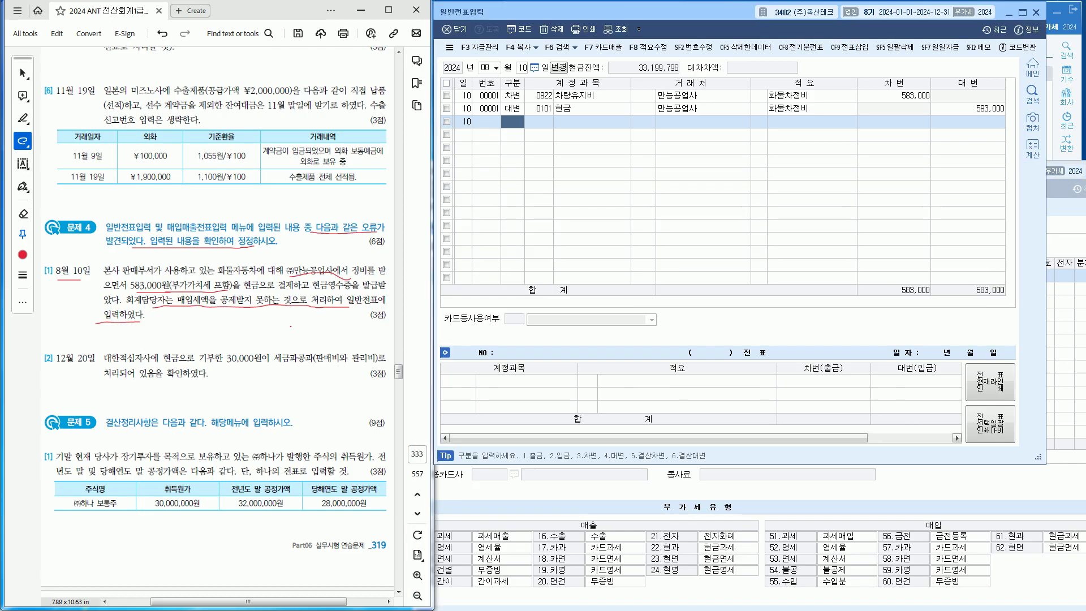
left_click(701, 490)
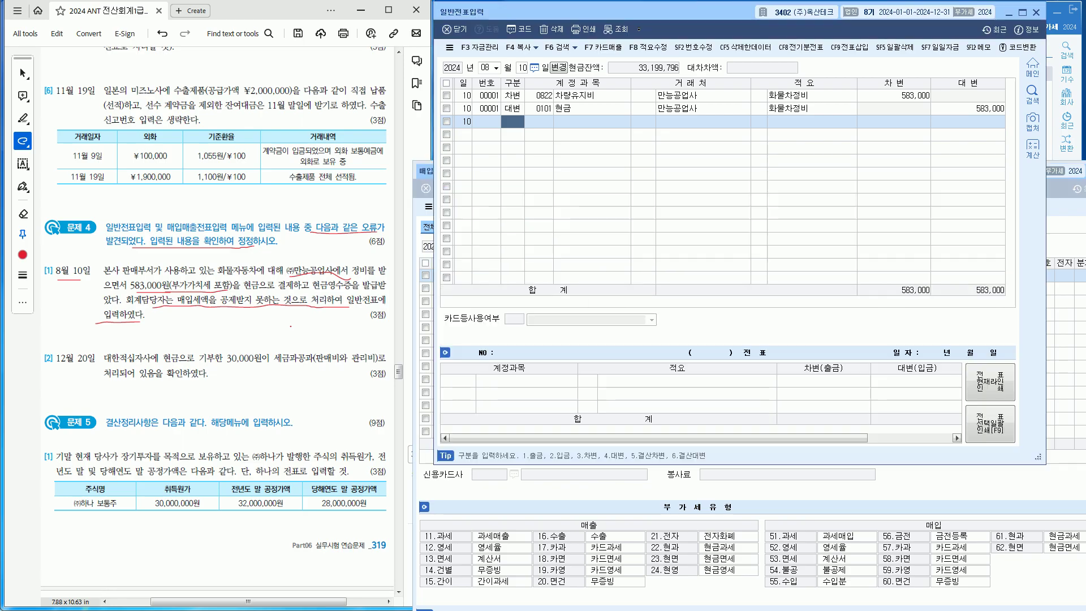
left_click(552, 29)
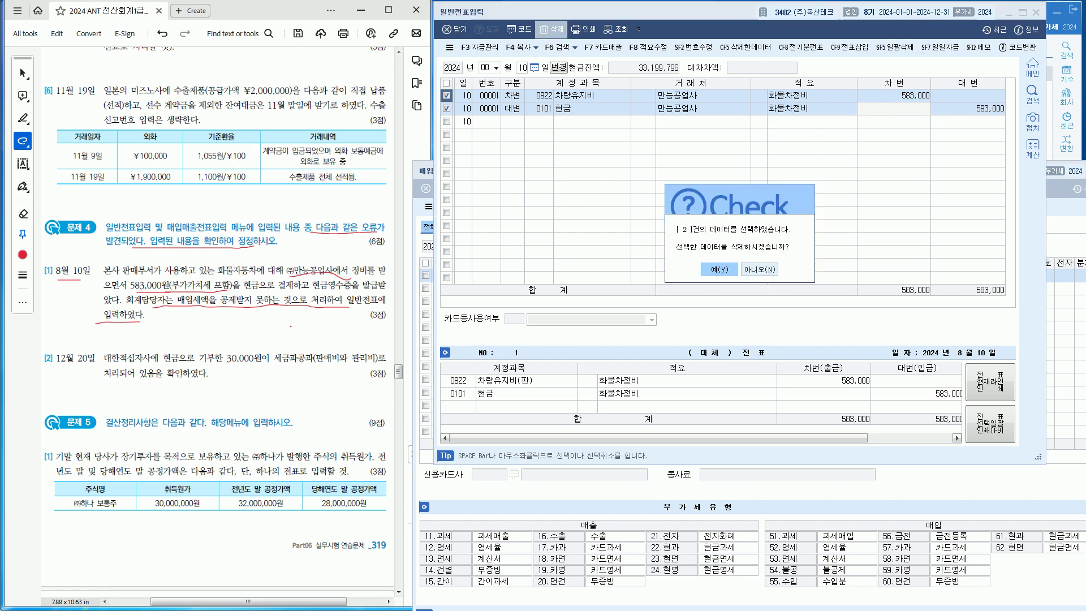
key("Return")
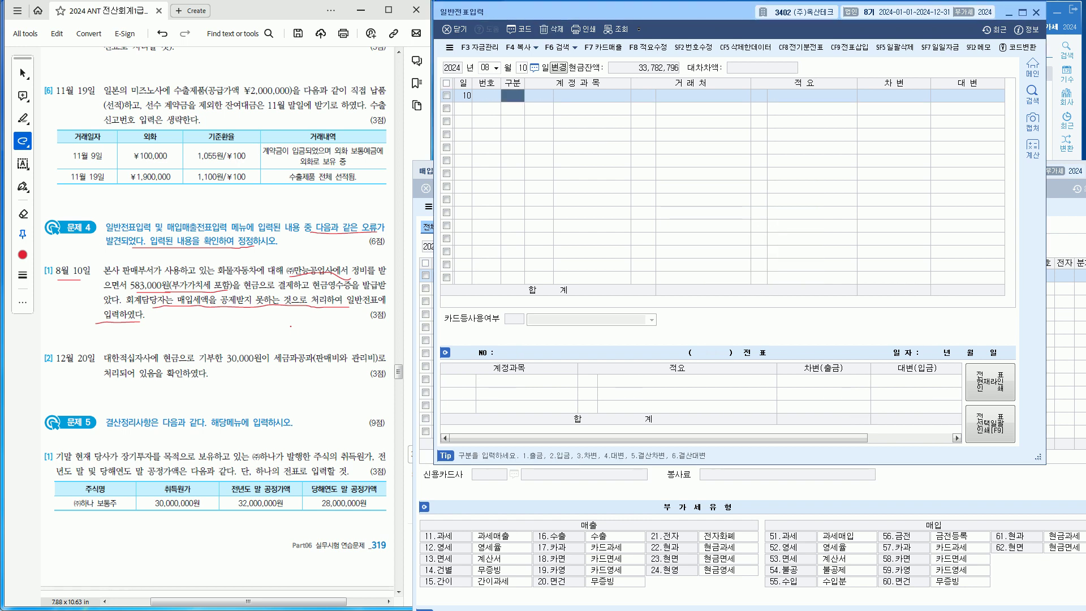
- Bring 매입매출전표입력 back beside the PDF, underline 현금영수증을 발급받 and circle 화물자동차에 대해 in item [1]
left_click(740, 488)
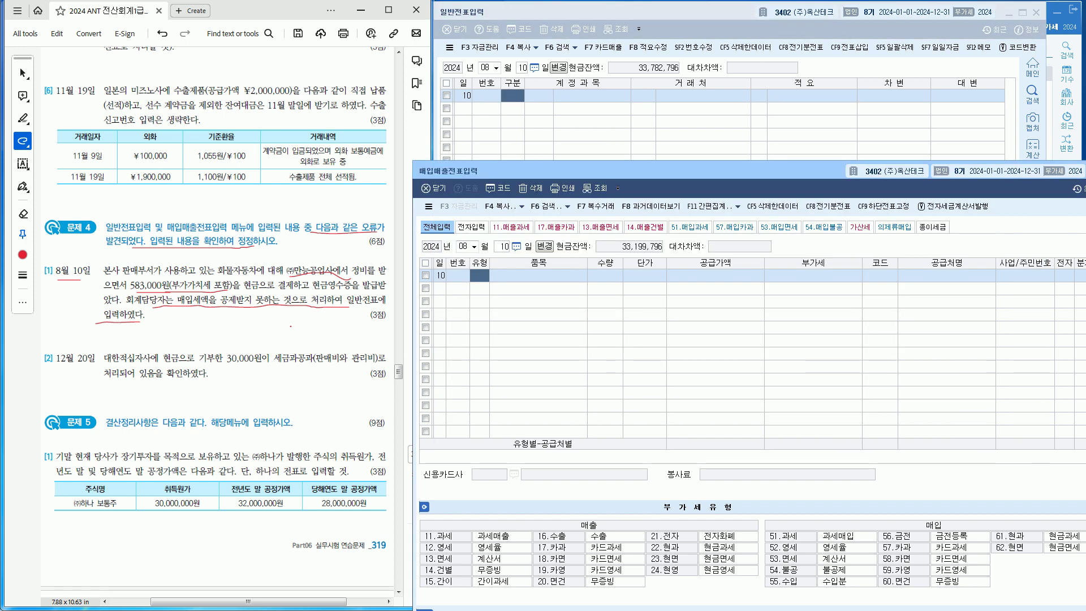
left_click_drag(662, 171, 687, 11)
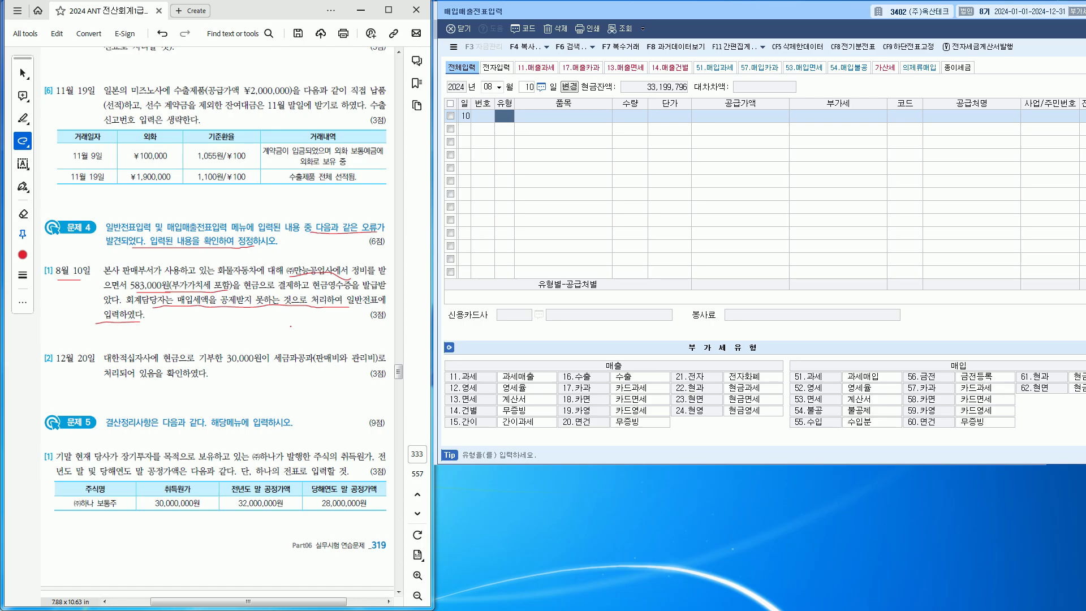
left_click_drag(320, 290, 382, 289)
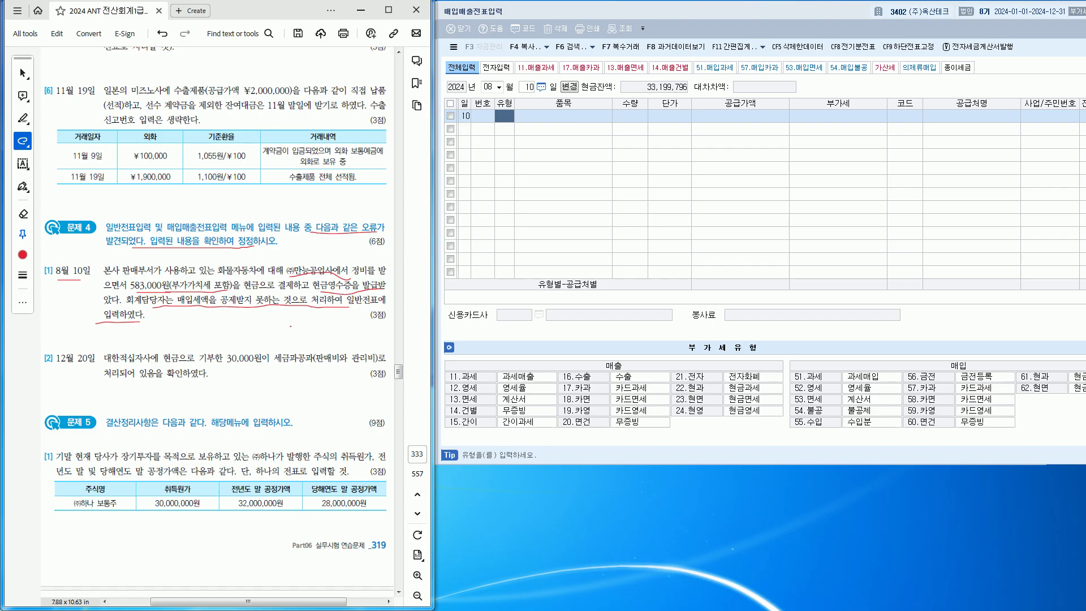
mouse_move(204, 277)
left_mouse_down()
mouse_move(267, 281)
mouse_move(245, 255)
mouse_move(208, 274)
left_mouse_up()
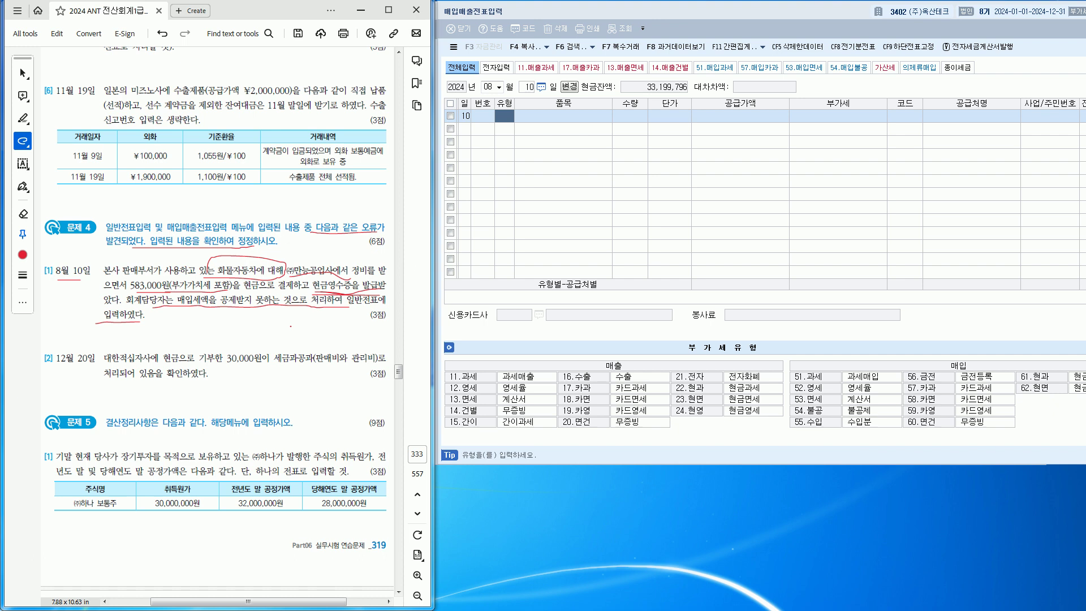
- Start the August 10 purchase entry as type 61 현과 with item 차정비 and a VAT-inclusive amount of 583,000
type("61")
key("Return")
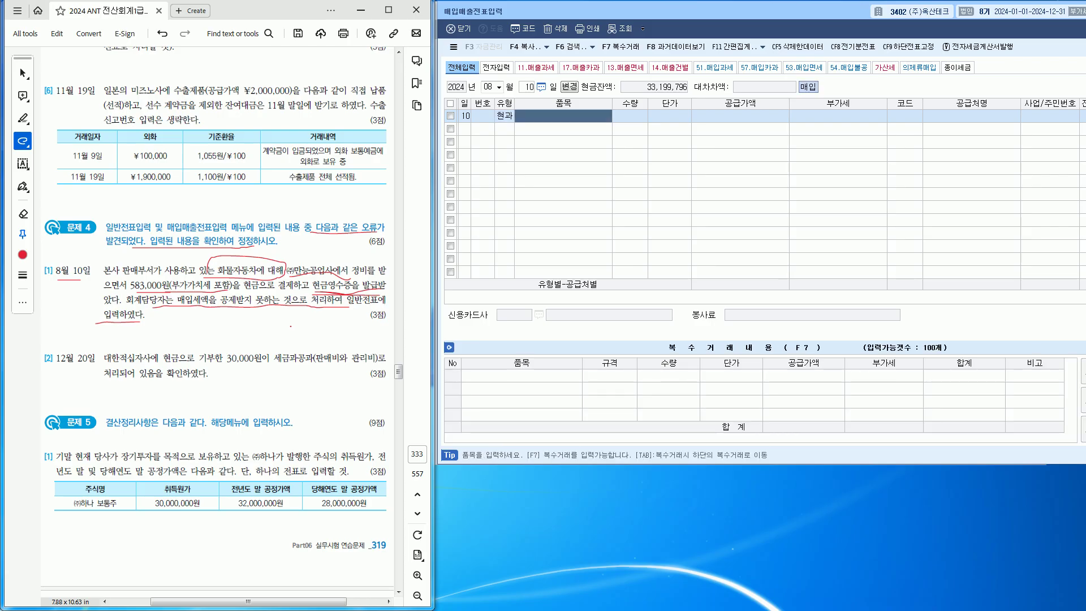
type("차정비")
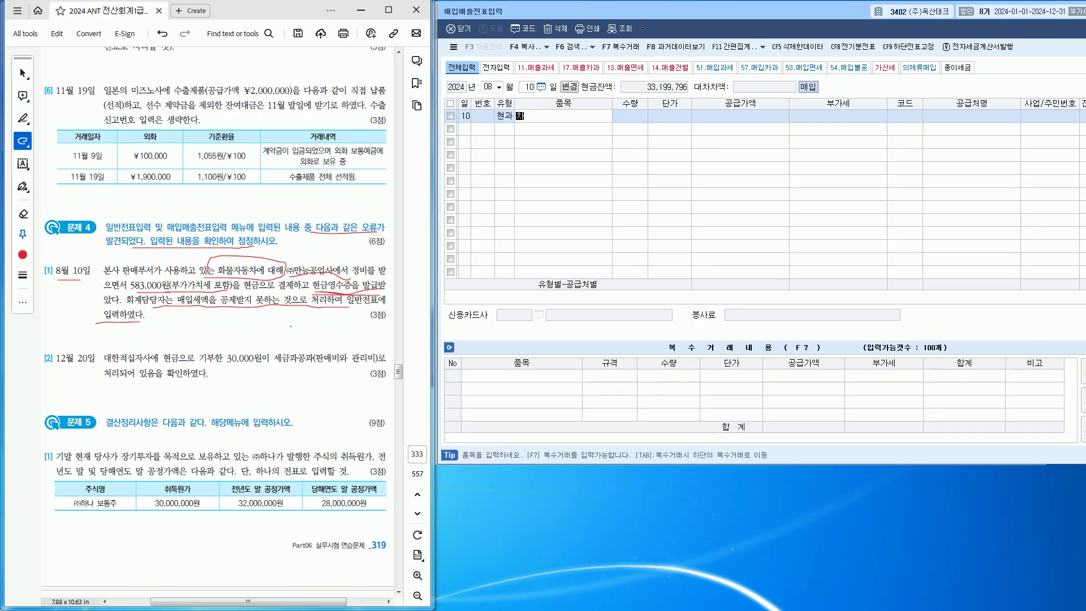
key("Return")
key("Return")
key("Return")
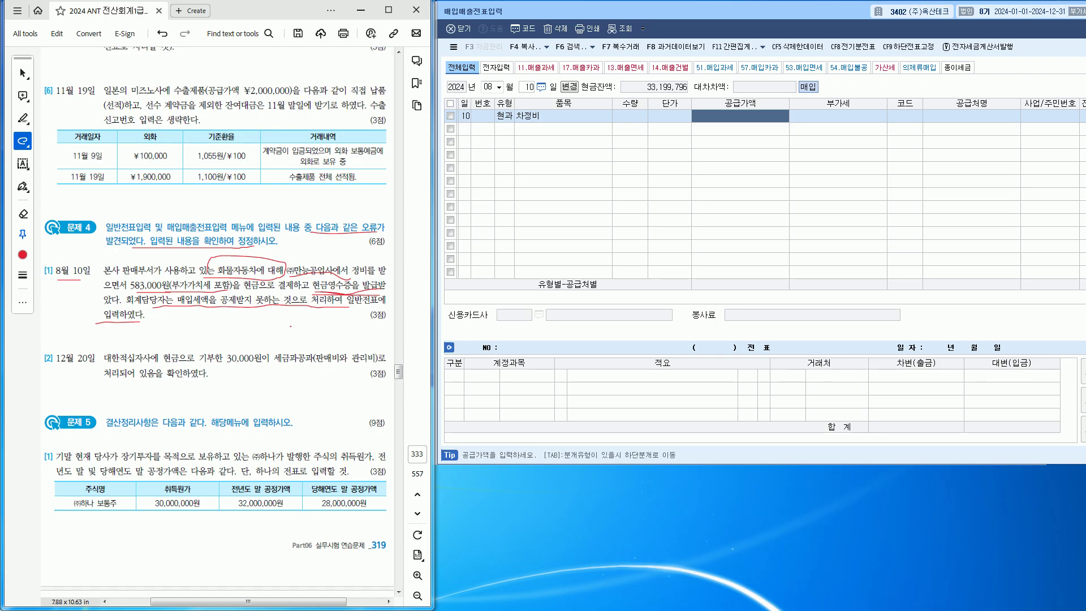
type("5830000")
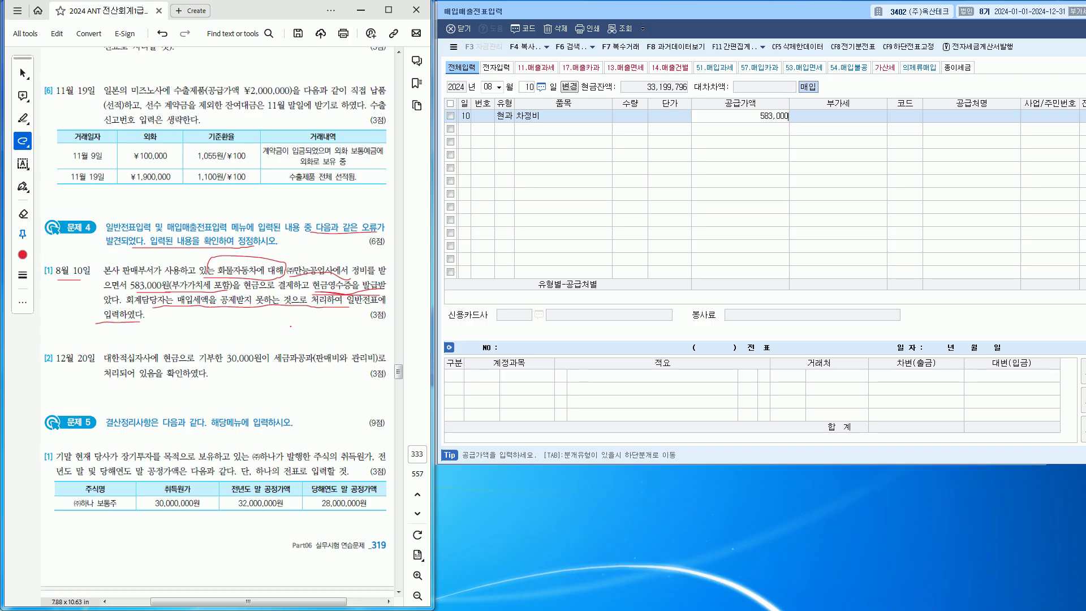
key("Return")
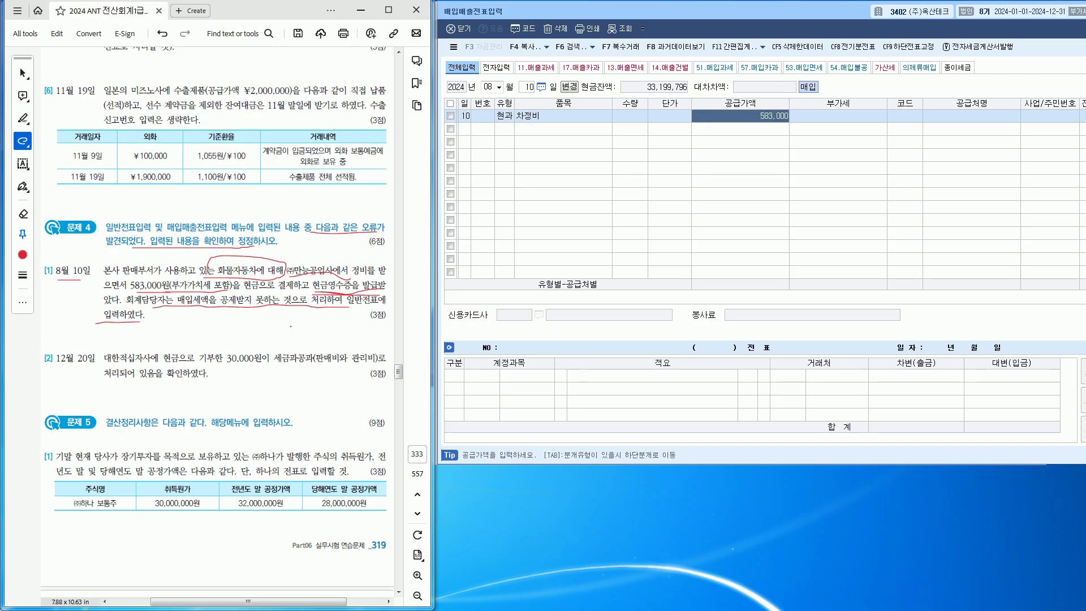
key("Return")
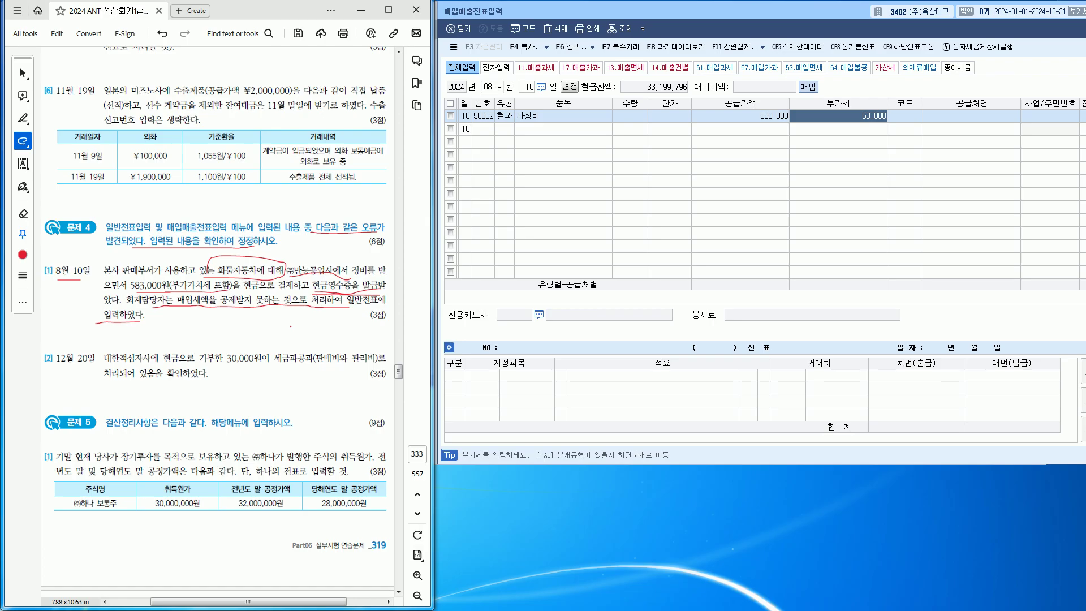
key("Return")
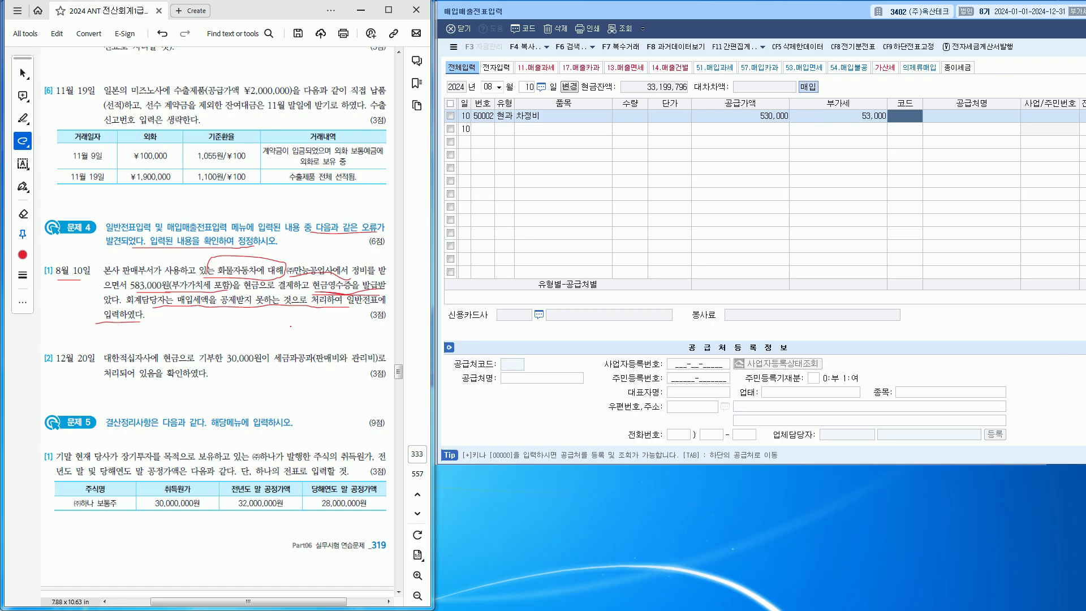
- Set the August 10 entry's supplier to (주)만능공업사 and its 분개 type to 1 현금
type("만능")
key("Return")
key("Return")
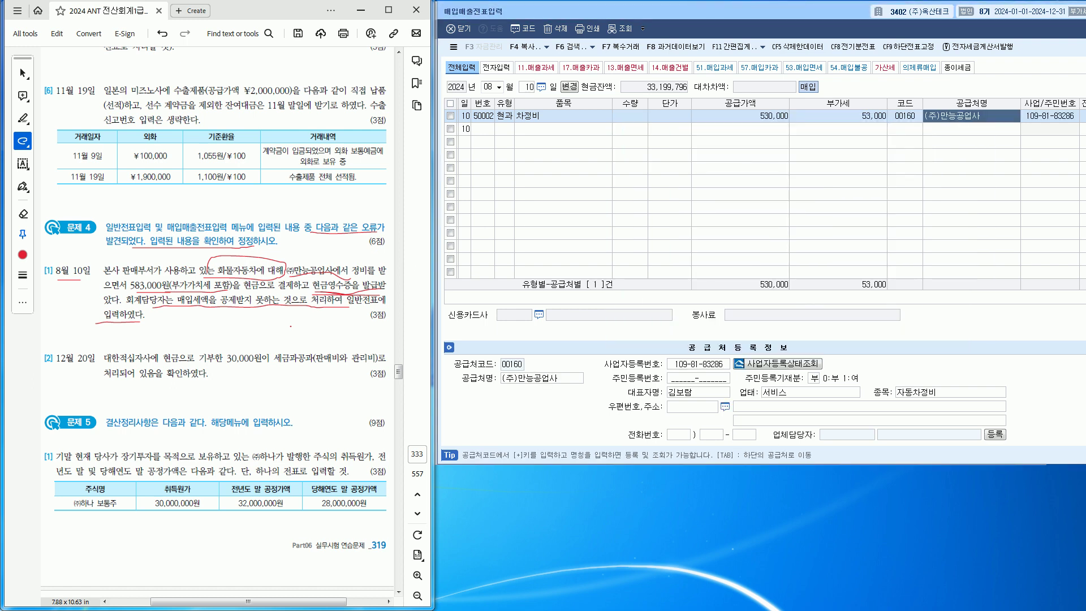
left_click_drag(650, 11, 589, 18)
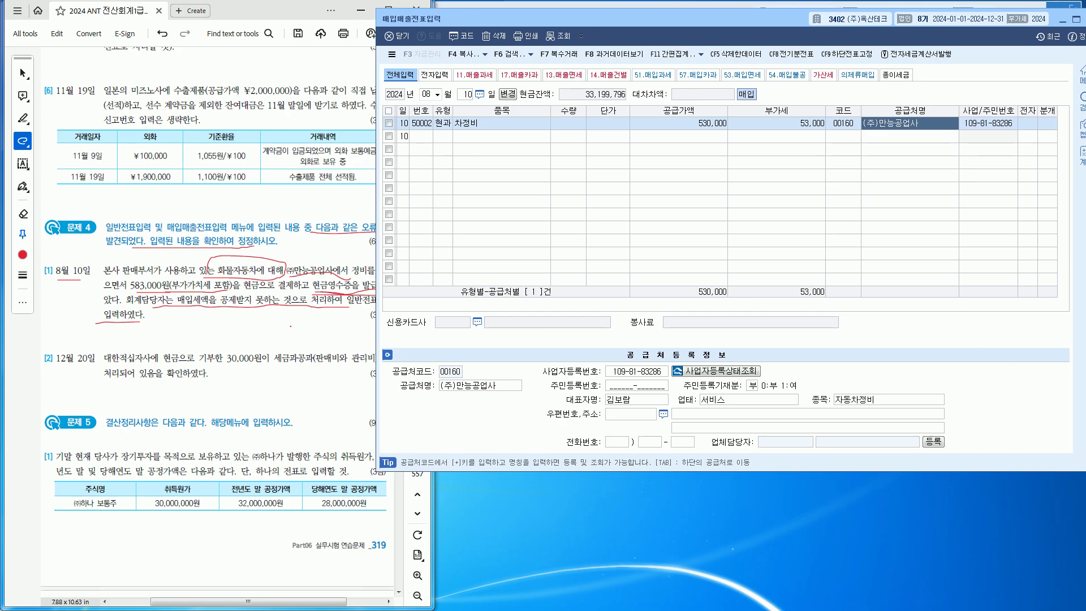
key("Return")
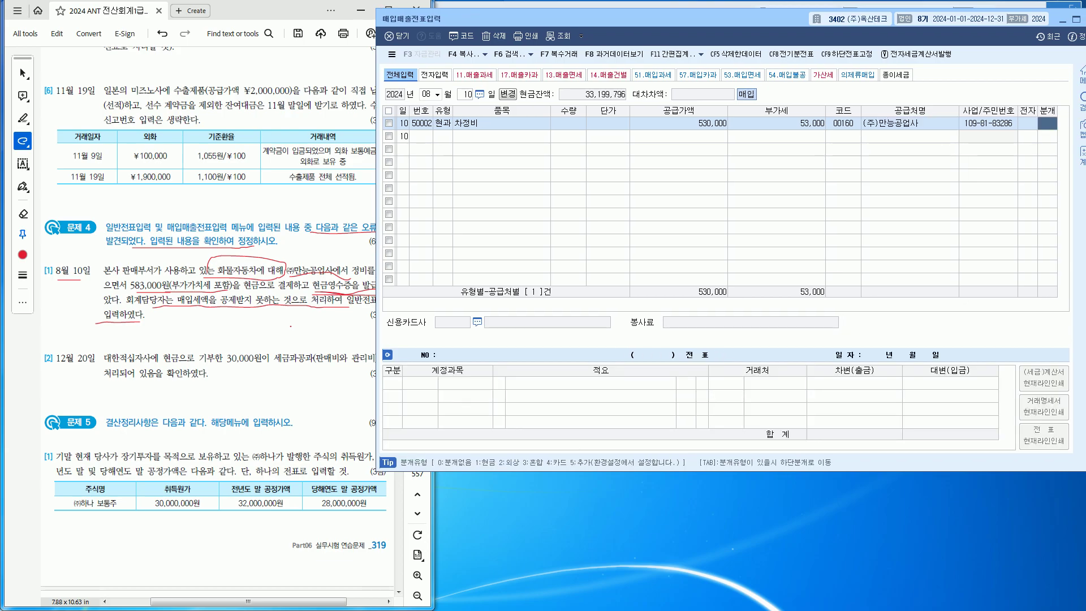
type("1")
key("Return")
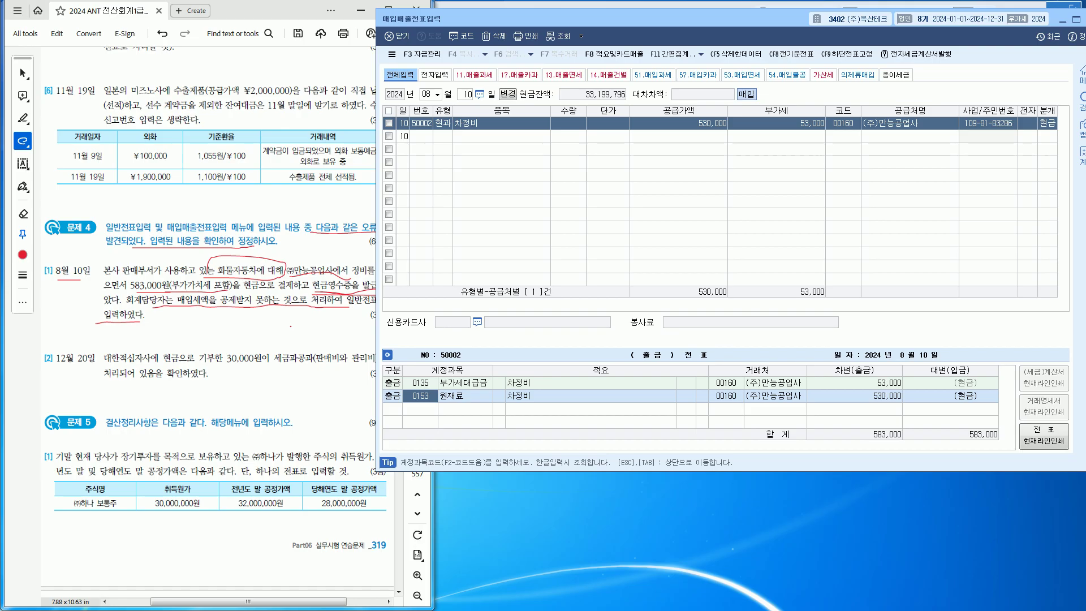
- Uncover the PDF text beside 매입매출전표입력 and circle 판매부서 in item [1]
left_click_drag(565, 18, 608, 10)
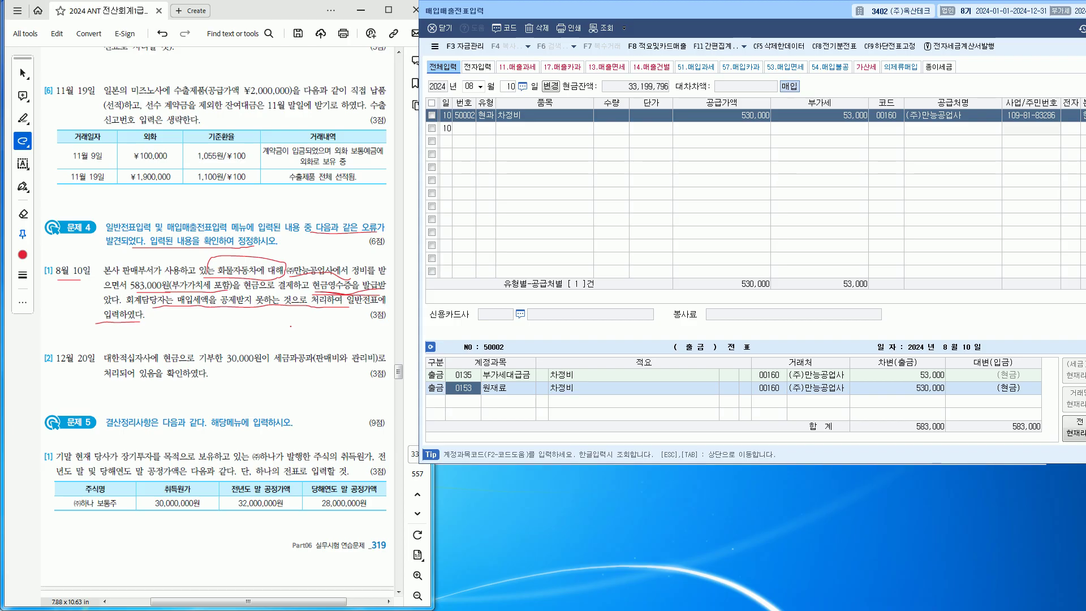
left_click(137, 277)
mouse_move(137, 278)
left_mouse_down()
mouse_move(113, 276)
mouse_move(152, 258)
mouse_move(158, 277)
left_mouse_up()
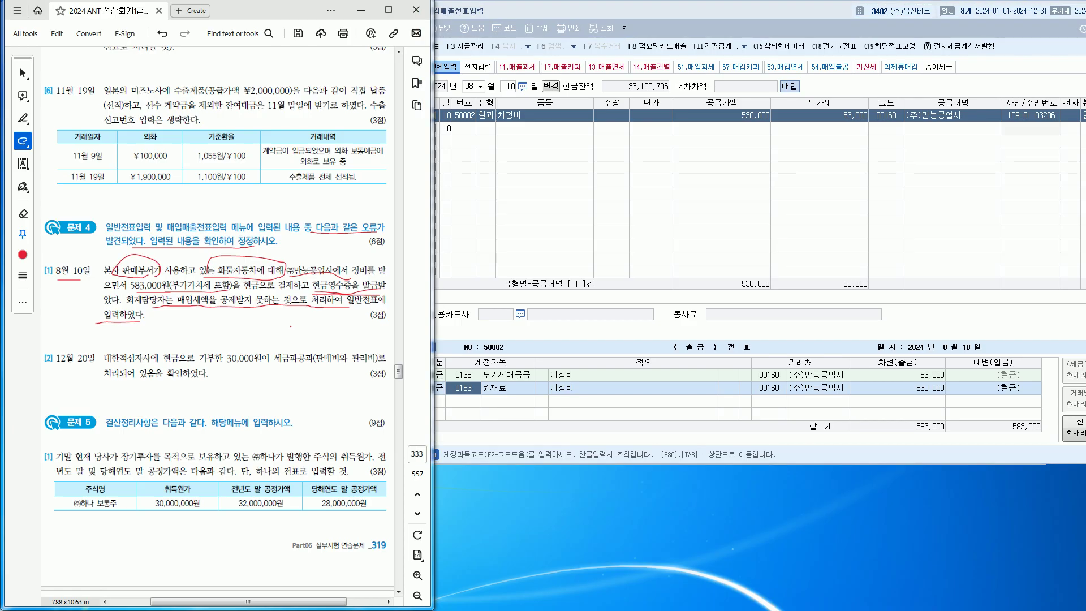
- Change the 원재료 line's account in the August 10 journal entry to 0822 차량유지비 (판매관리비)
key("alt+Tab")
type("차량")
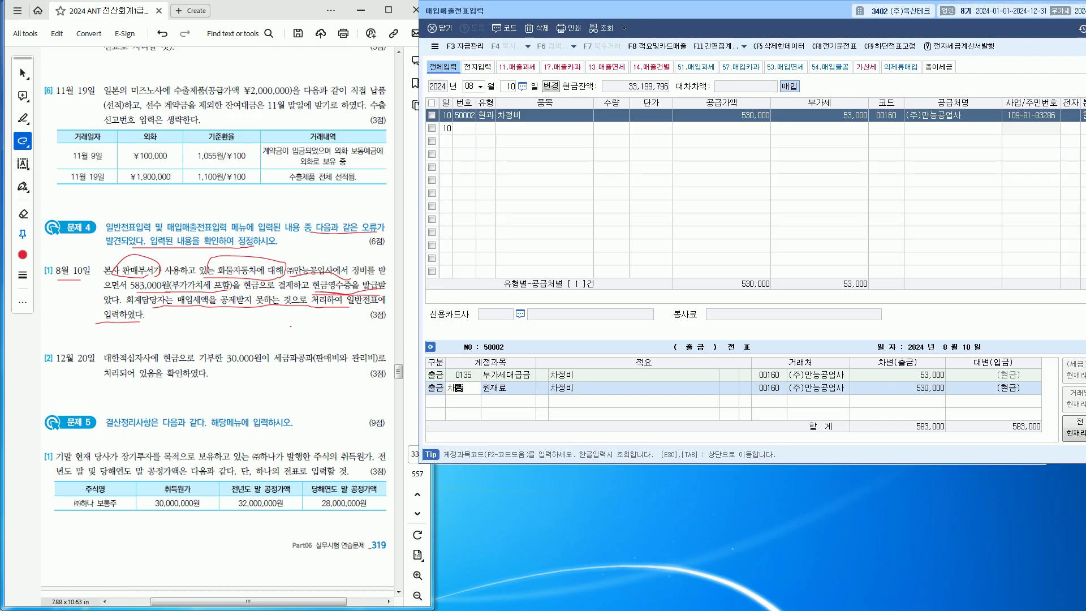
key("Return")
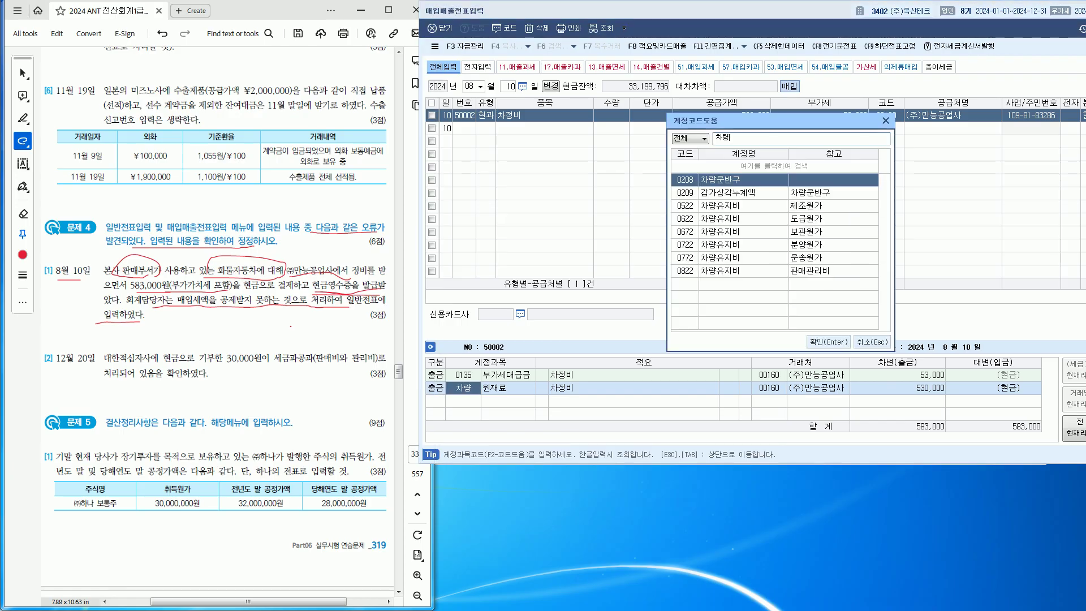
key("Down")
key("Down")
key("Down")
key("Down")
key("Down")
key("Down")
key("Down")
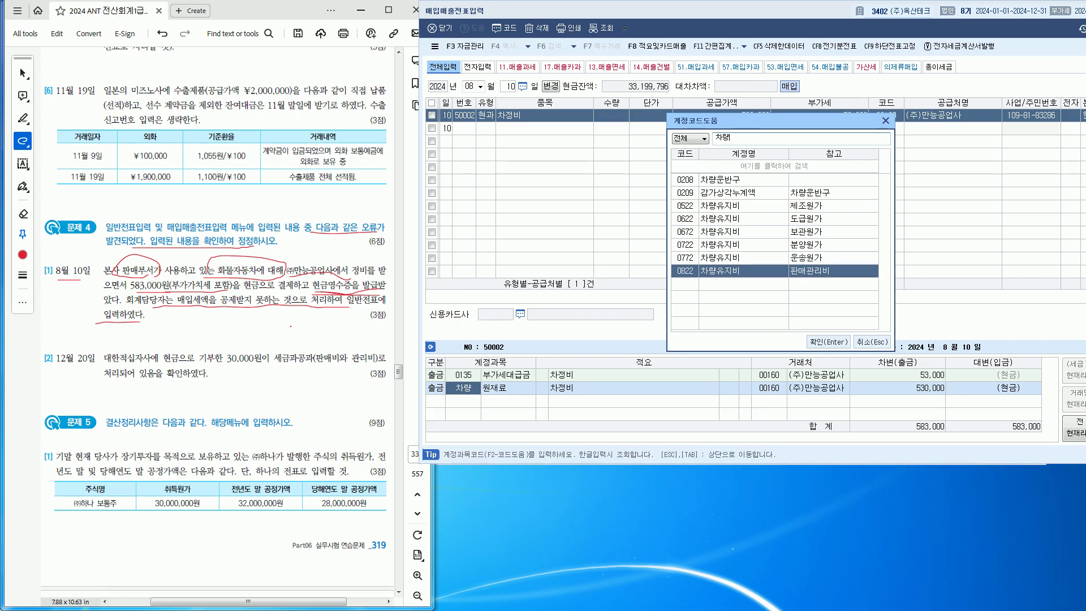
key("Return")
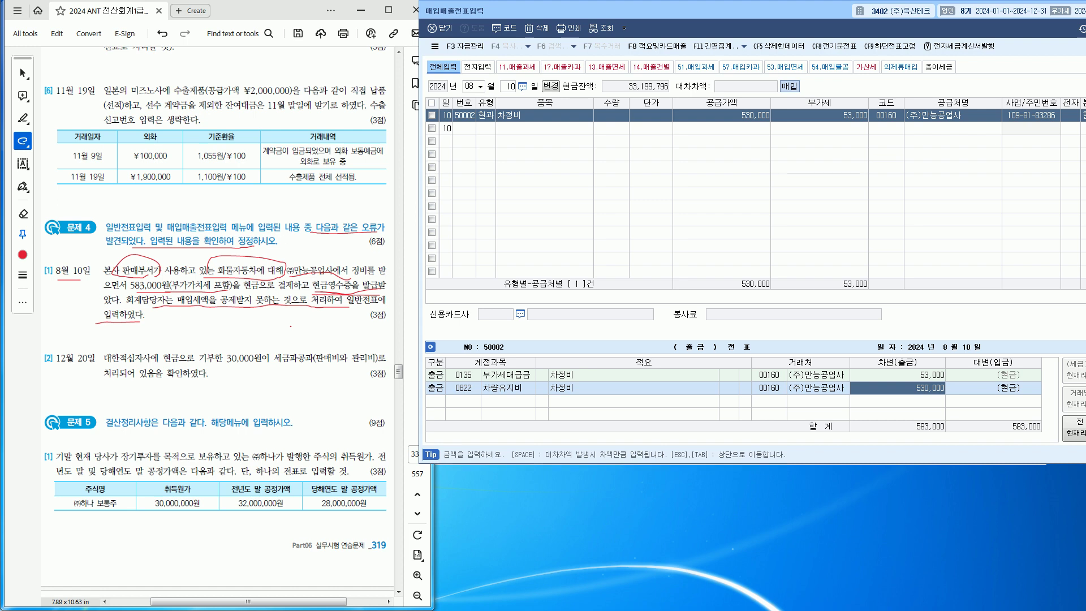
left_click(464, 388)
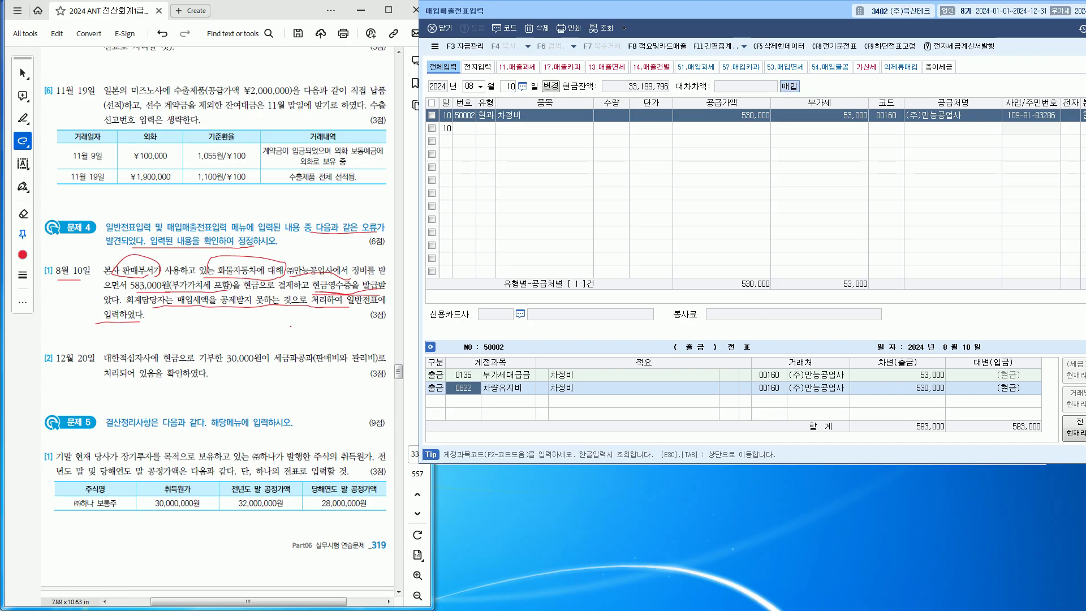
- Move the 매입매출전표입력 window off 일반전표입력 and close it
left_click_drag(667, 11, 643, 113)
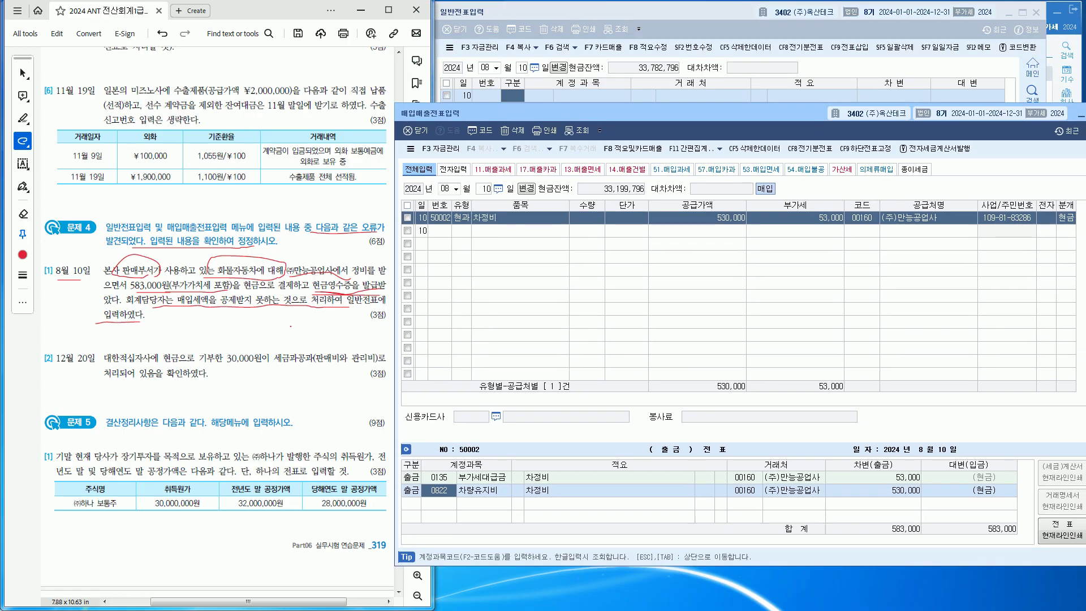
left_click_drag(643, 113, 622, 199)
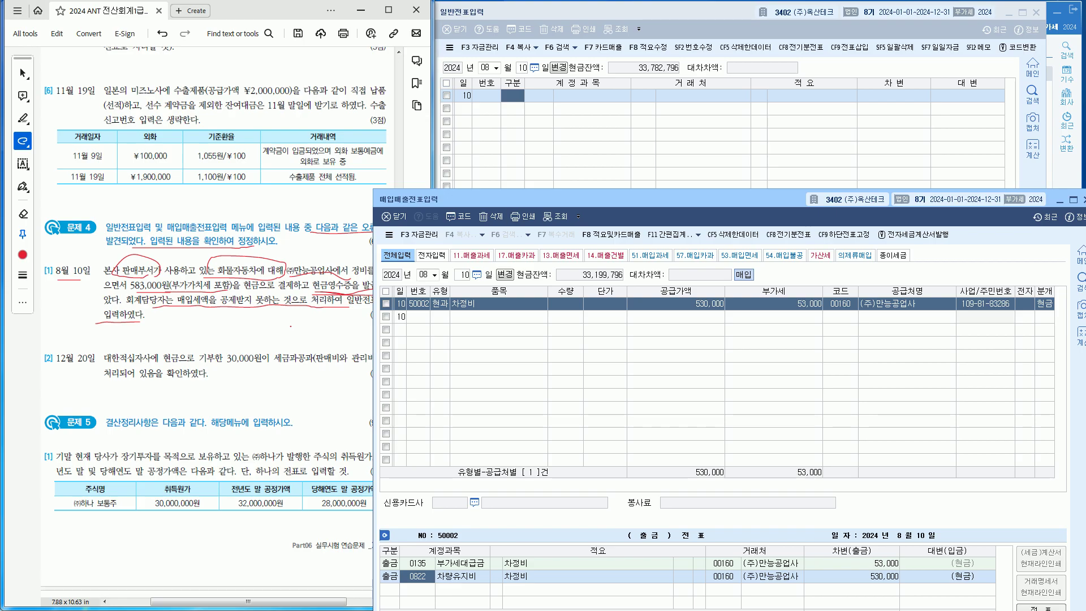
left_click_drag(622, 199, 480, 222)
key("Escape")
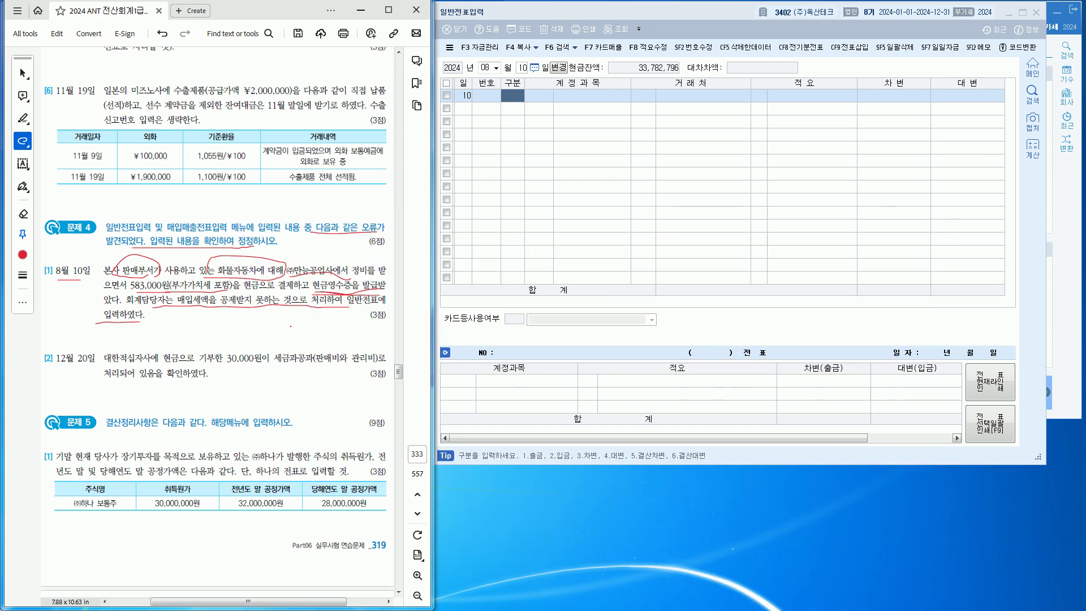
- Underline item [2]'s text about the Red Cross donation, and load the December 20 voucher lines in 일반전표입력
left_click_drag(91, 367, 372, 365)
left_click_drag(105, 379, 210, 377)
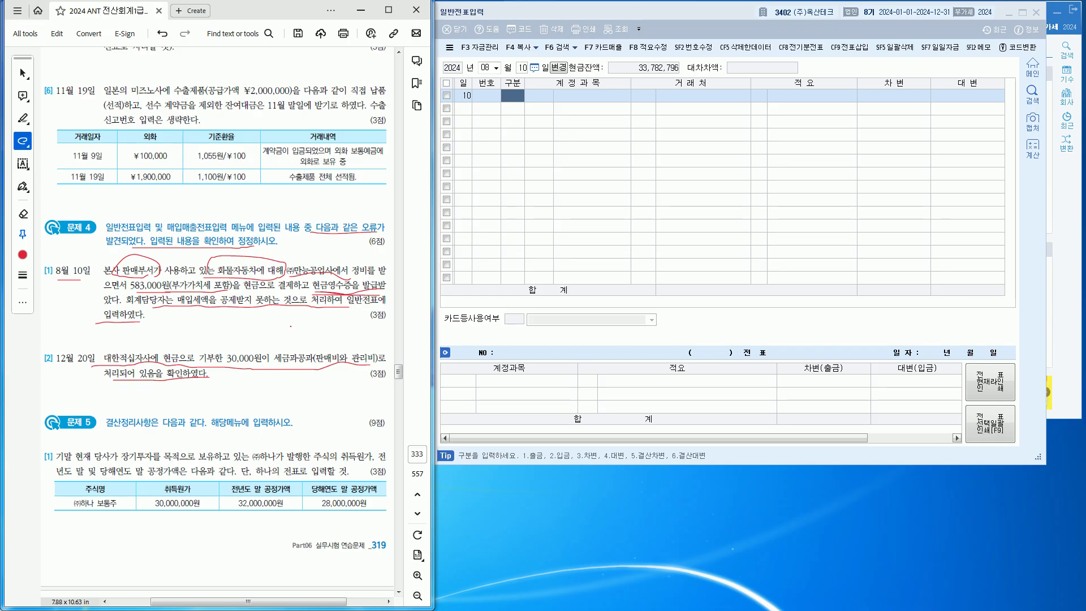
left_click(486, 68)
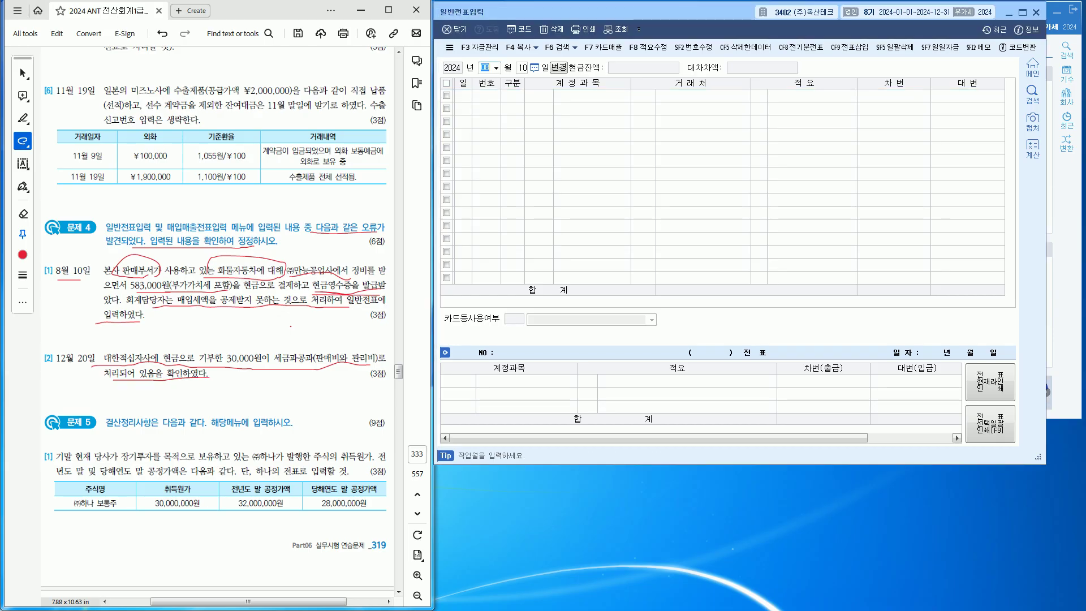
type("12")
key("Return")
type("20")
key("Return")
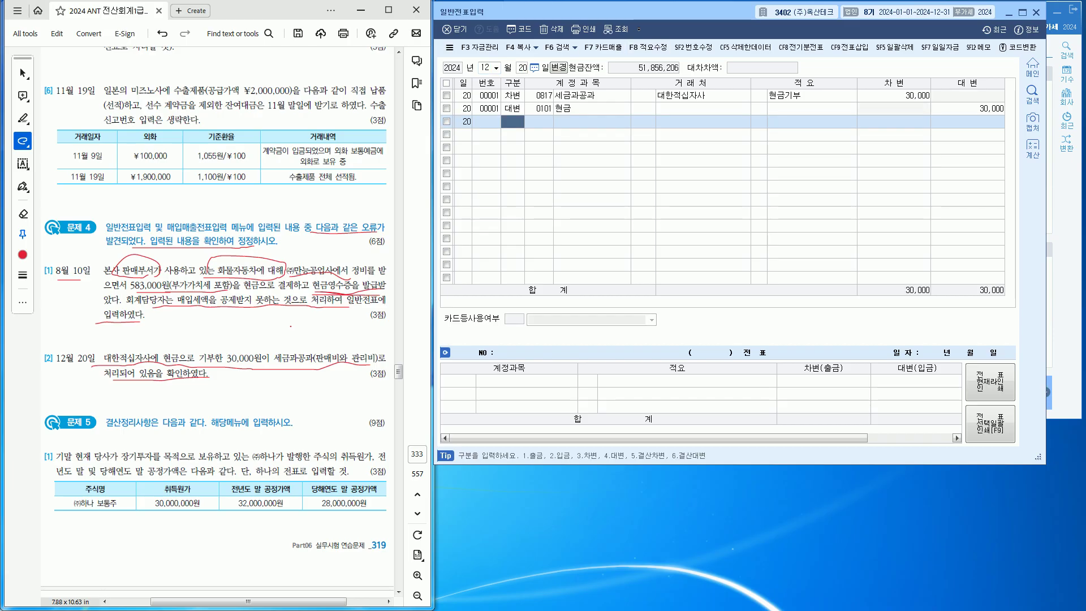
left_click(541, 95)
left_click(542, 108)
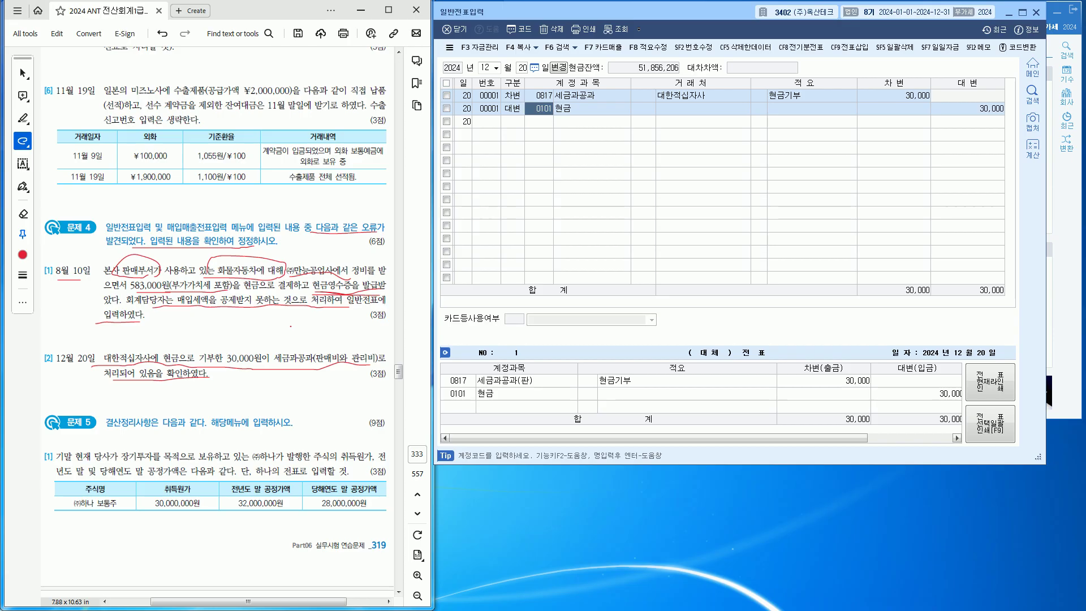
- Underline 세금과공과(판매비와 관리비) and 있음을 확인 in item [2], and circle 기부한
left_click_drag(134, 381, 181, 382)
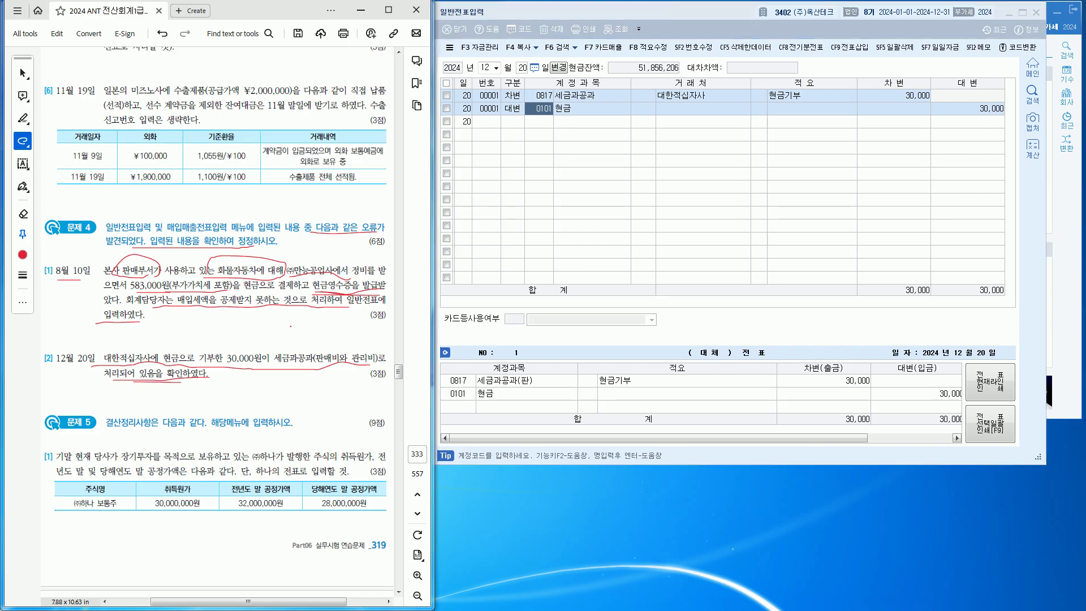
left_click_drag(295, 366, 360, 366)
mouse_move(199, 366)
left_mouse_down()
mouse_move(223, 342)
mouse_move(215, 371)
left_mouse_up()
- Change the December 20 세금과공과 debit line's account to 0953 기부금 and close 일반전표입력
left_click(539, 96)
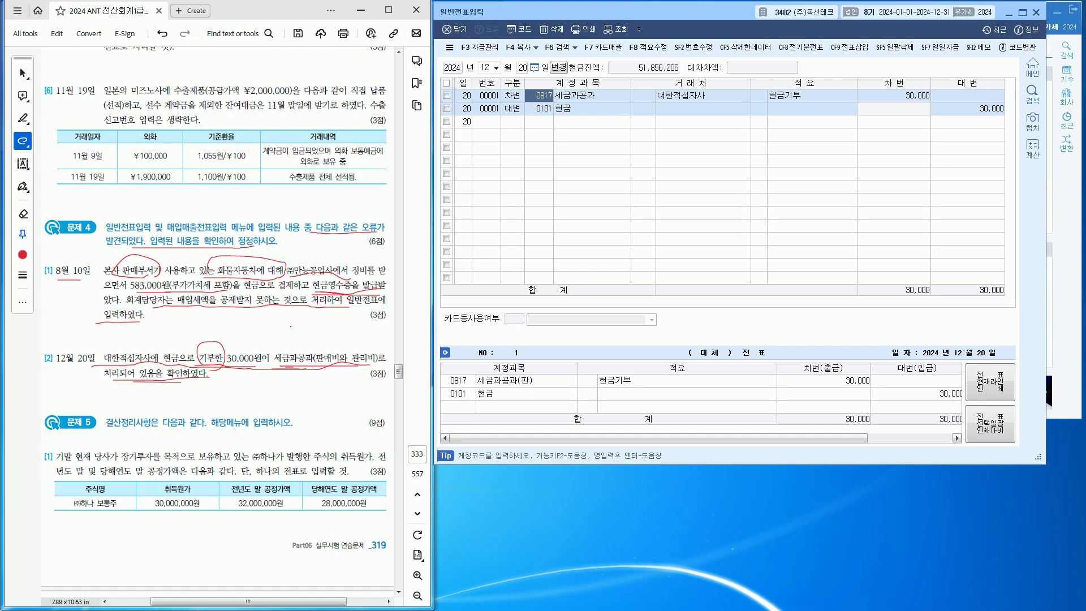
type("ㄱㅣ부")
key("Return")
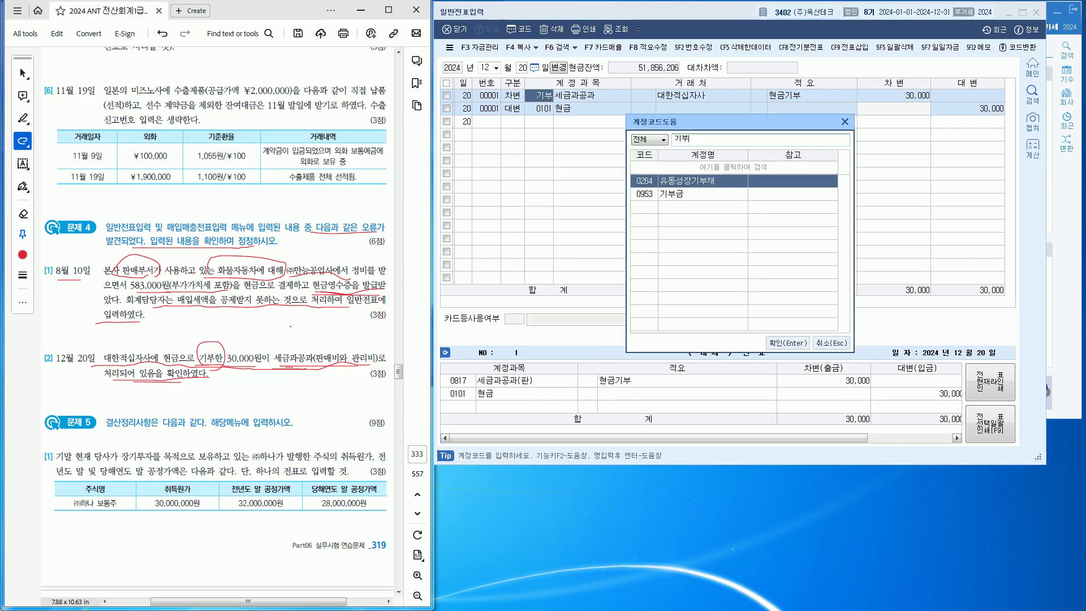
key("Down")
key("Return")
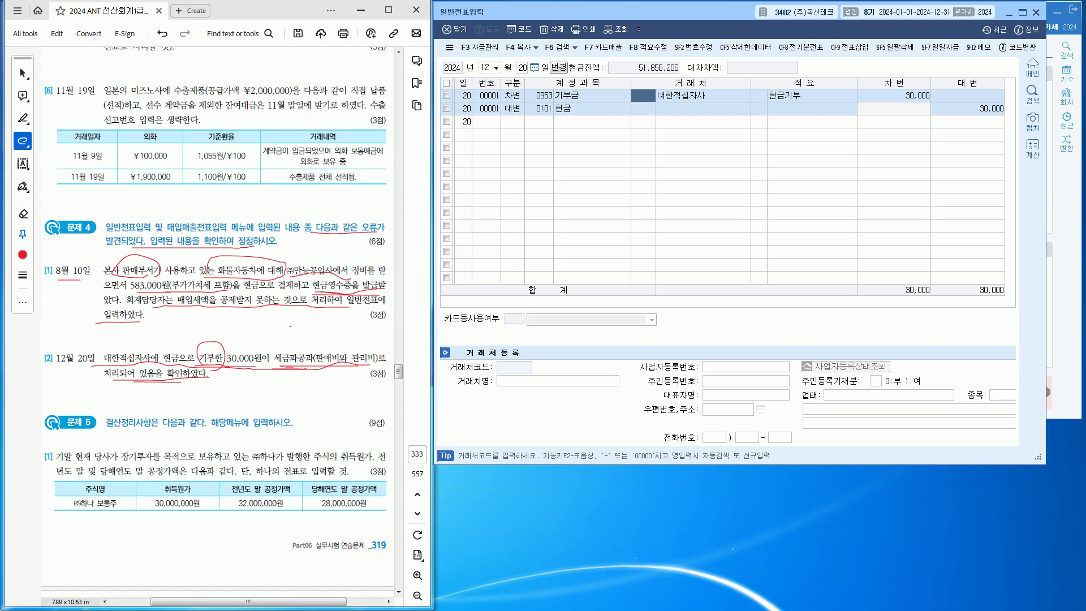
key("Escape")
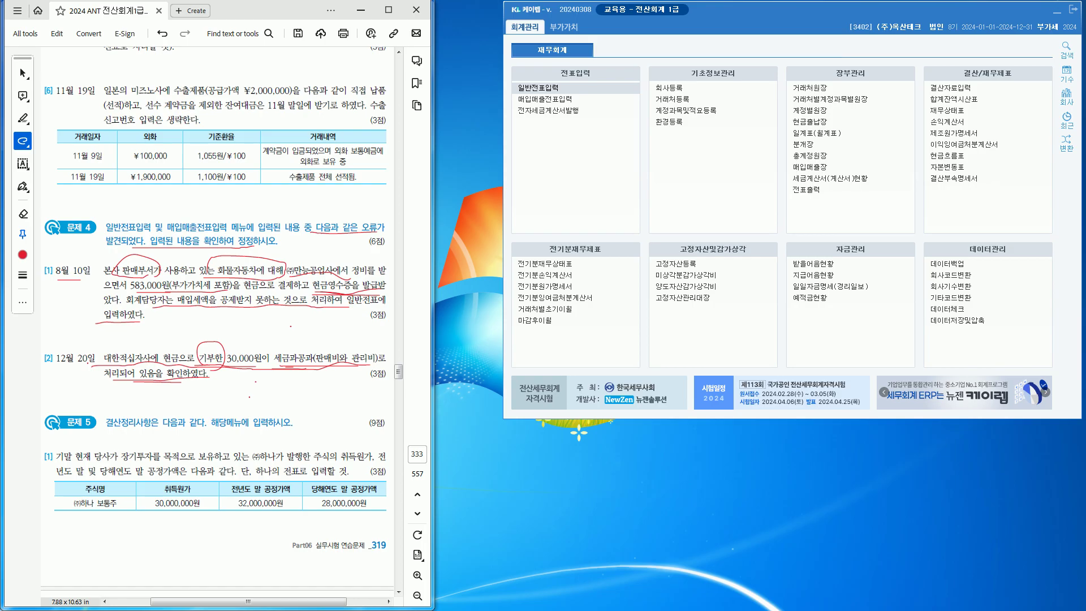
- Bring 문제 5's closing adjustment items [1] to [3] into view in the PDF
scroll(217, 316, "down", 3)
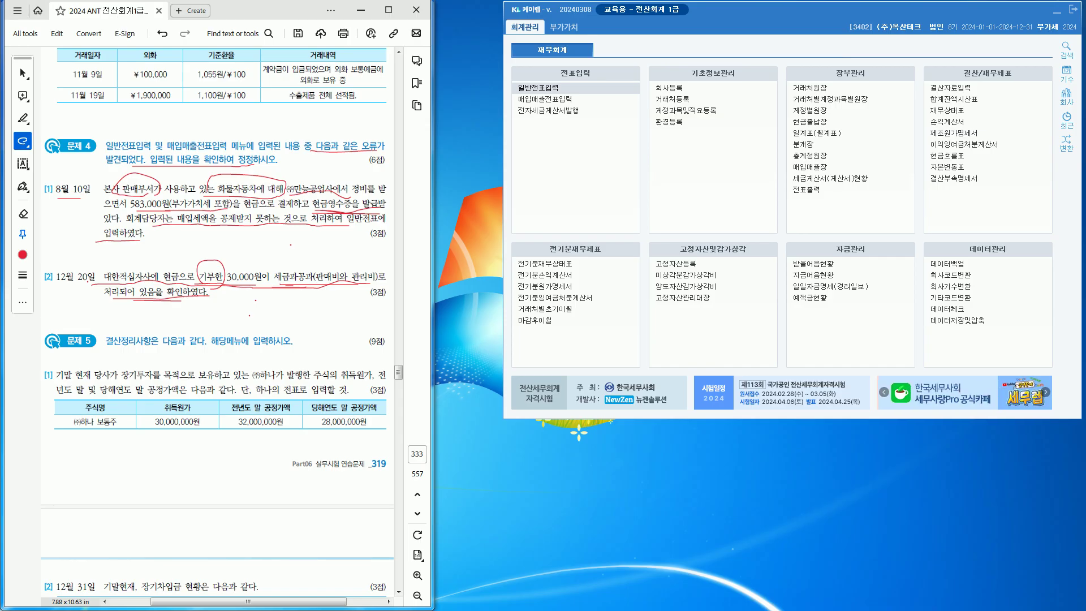
scroll(217, 317, "down", 2)
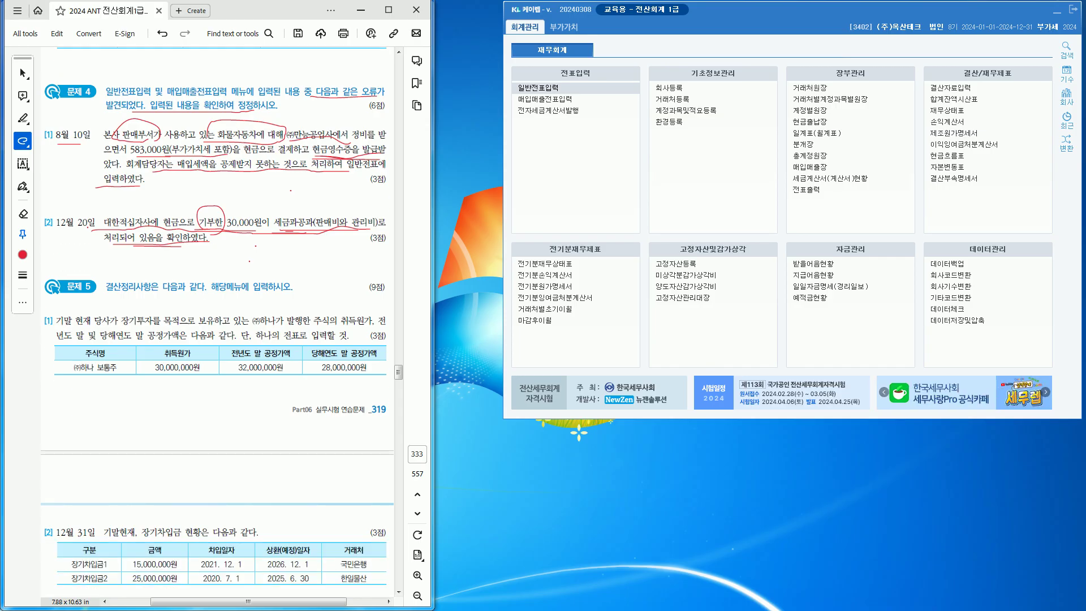
scroll(217, 317, "down", 3)
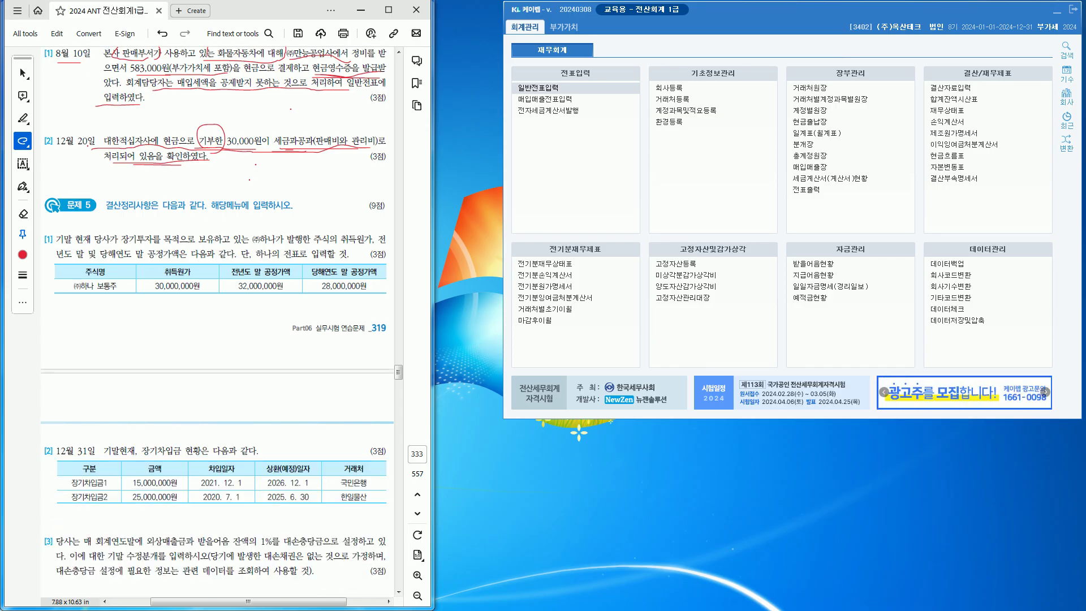